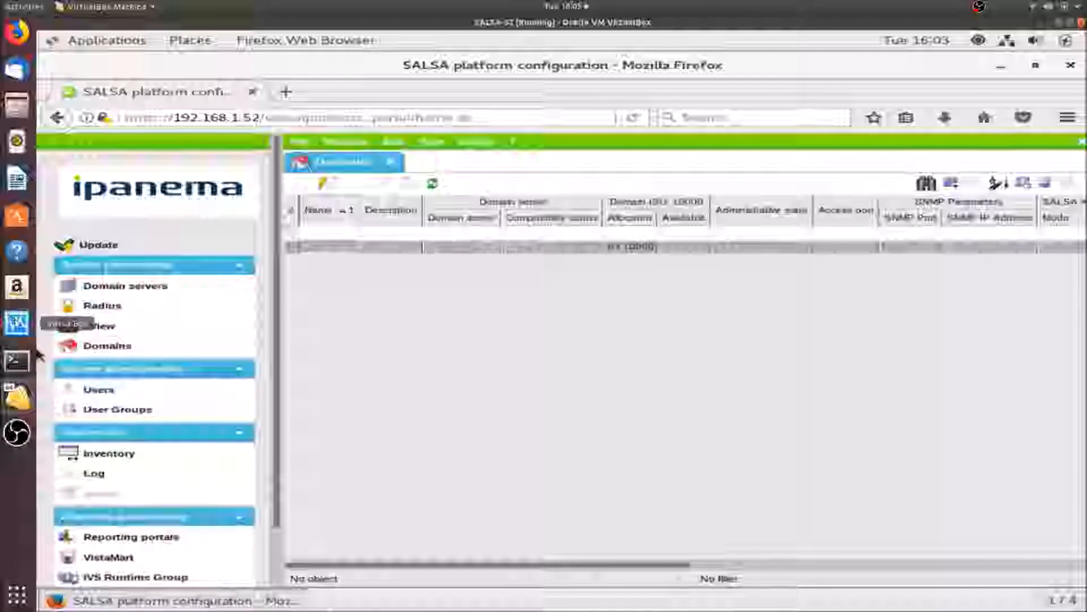
Bring up the old CentOS_Salsa server's SALSA homepage and check its Contoso, Contoso-1 and Contoso-2 domain list.
{"action": "left_click", "coordinate": [17, 323]}
{"action": "left_click", "coordinate": [86, 283]}
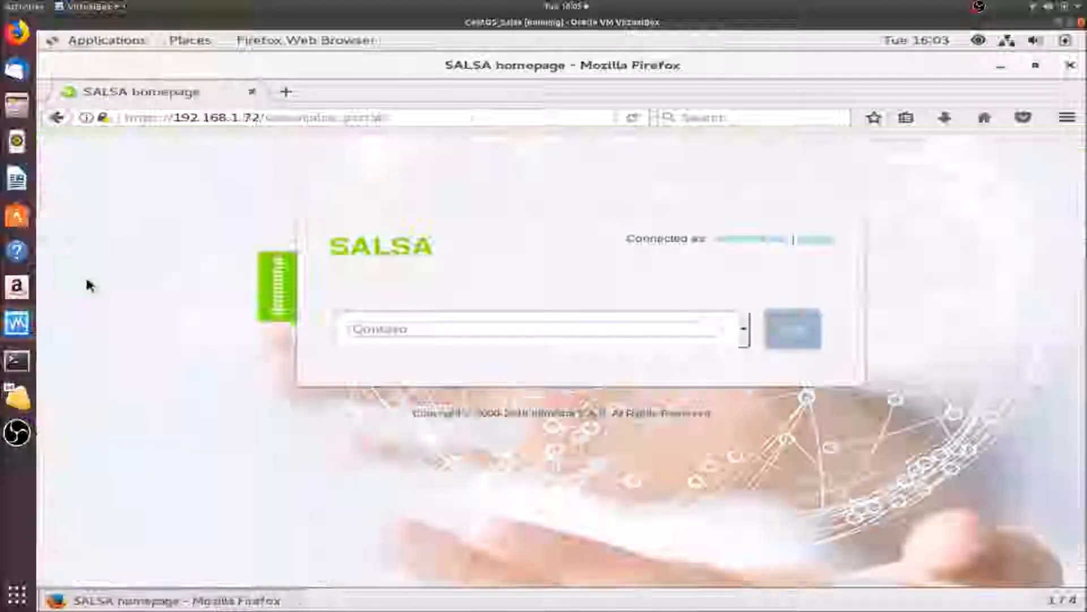
{"action": "left_click", "coordinate": [746, 328]}
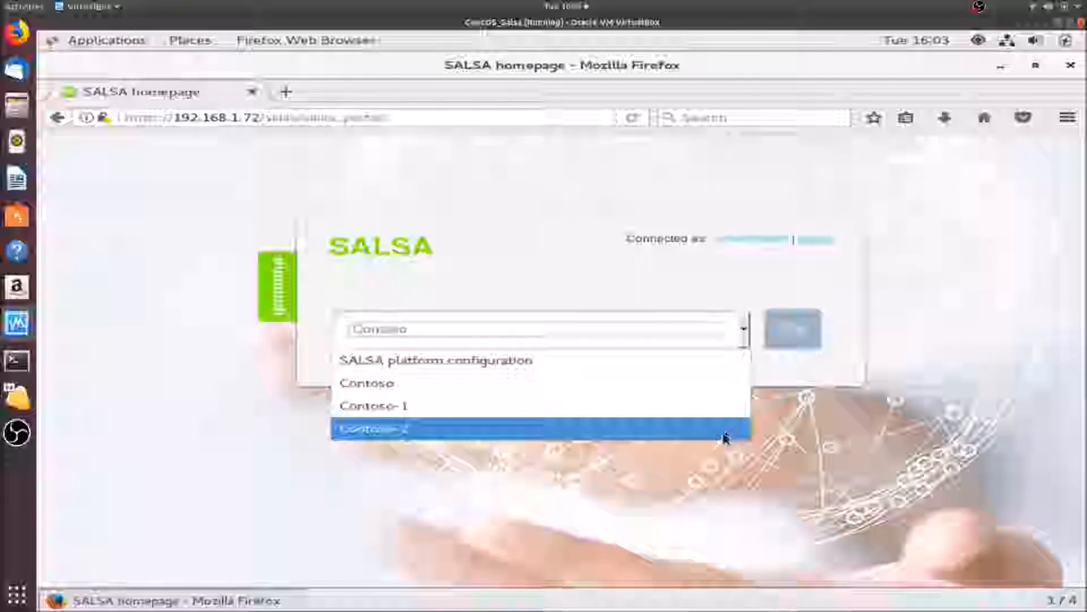
{"action": "left_click", "coordinate": [827, 369]}
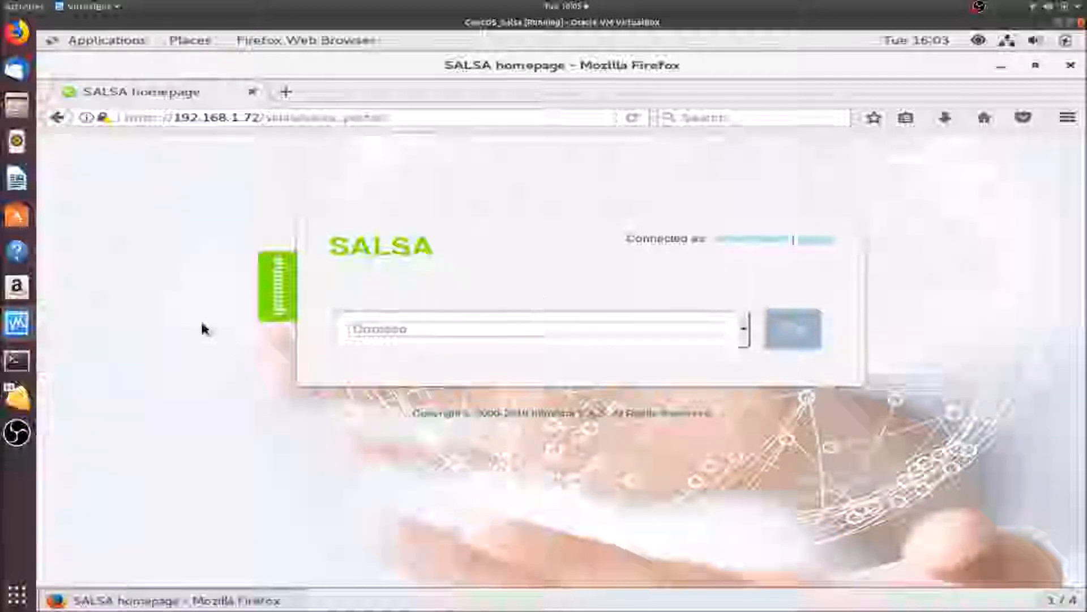
Look at the new server's platform configuration page, then return to the old server's SALSA homepage.
{"action": "left_click", "coordinate": [20, 397]}
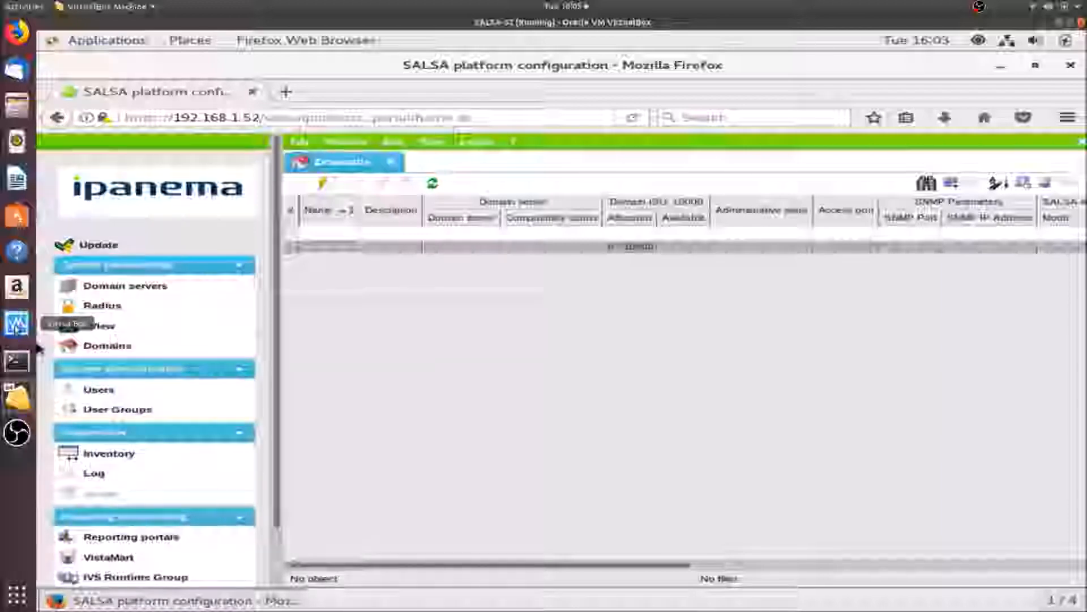
{"action": "left_click", "coordinate": [17, 324]}
{"action": "left_click", "coordinate": [116, 256]}
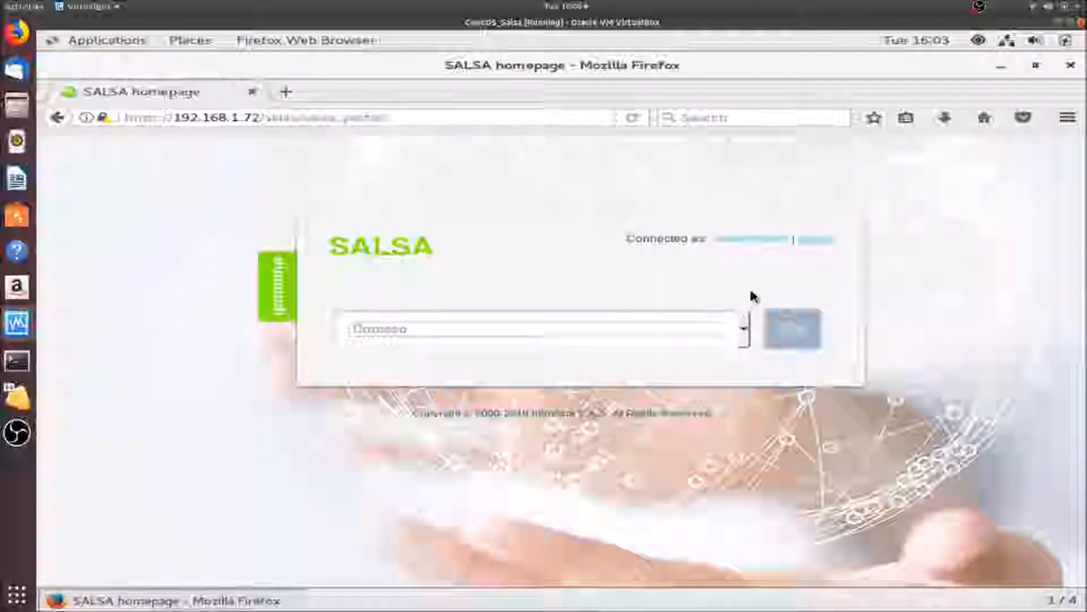
In a new terminal, run sudo nautilus and submit the administrator password.
{"action": "left_click", "coordinate": [136, 45]}
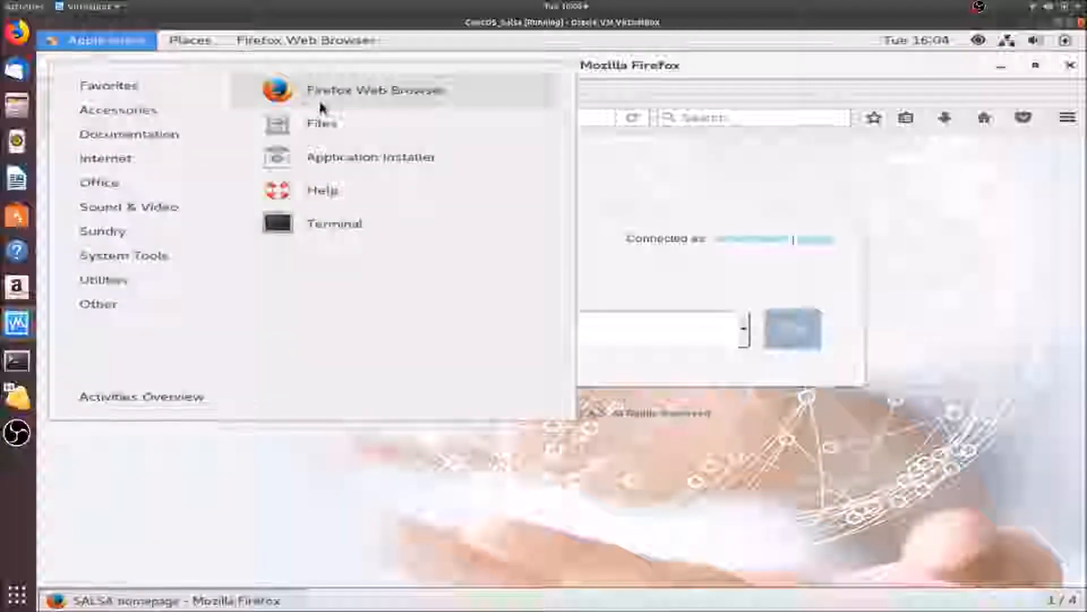
{"action": "left_click", "coordinate": [321, 224]}
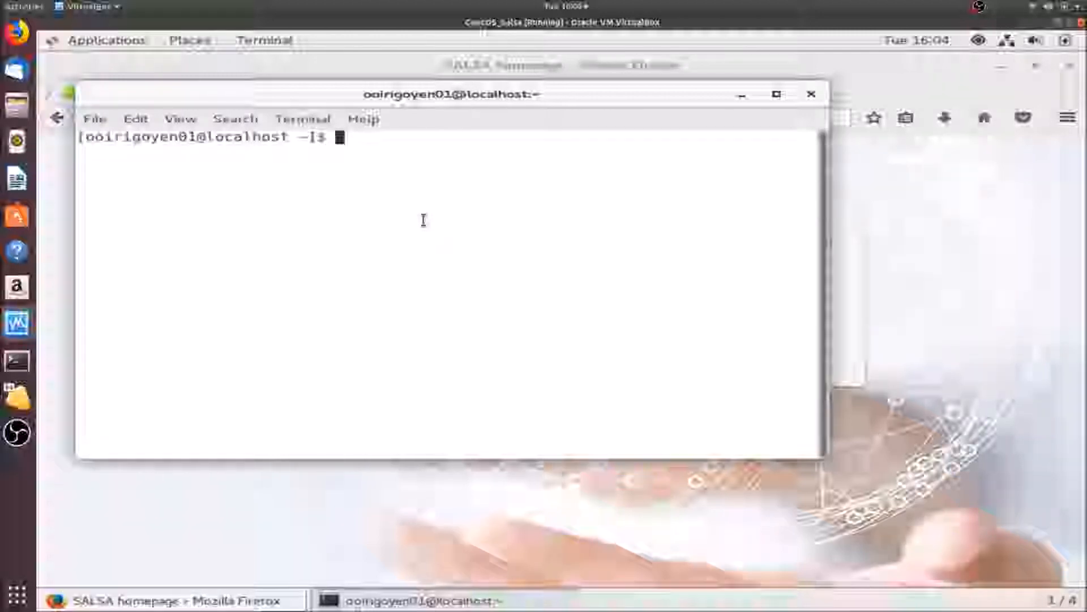
{"action": "type", "text": "sudo"}
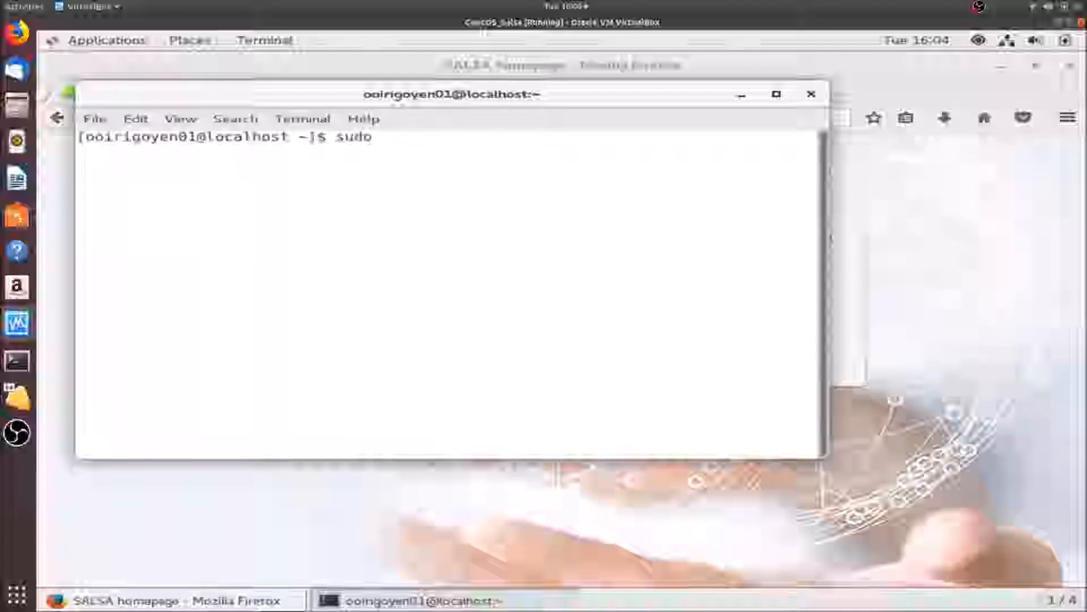
{"action": "type", "text": " nautilus"}
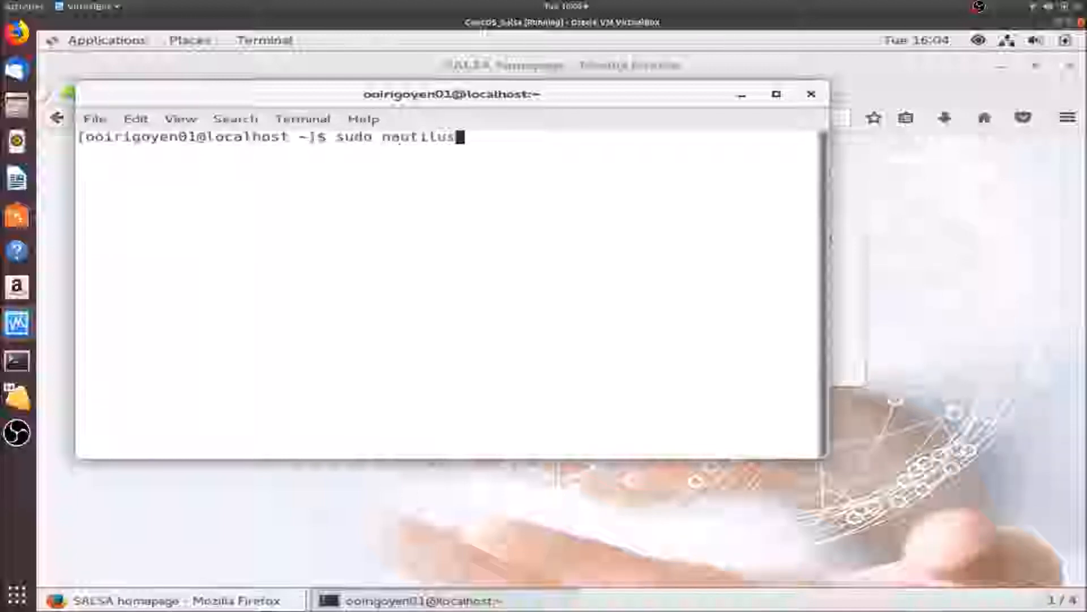
{"action": "key", "text": "Return"}
{"action": "key", "text": "Return"}
{"action": "key", "text": "Return"}
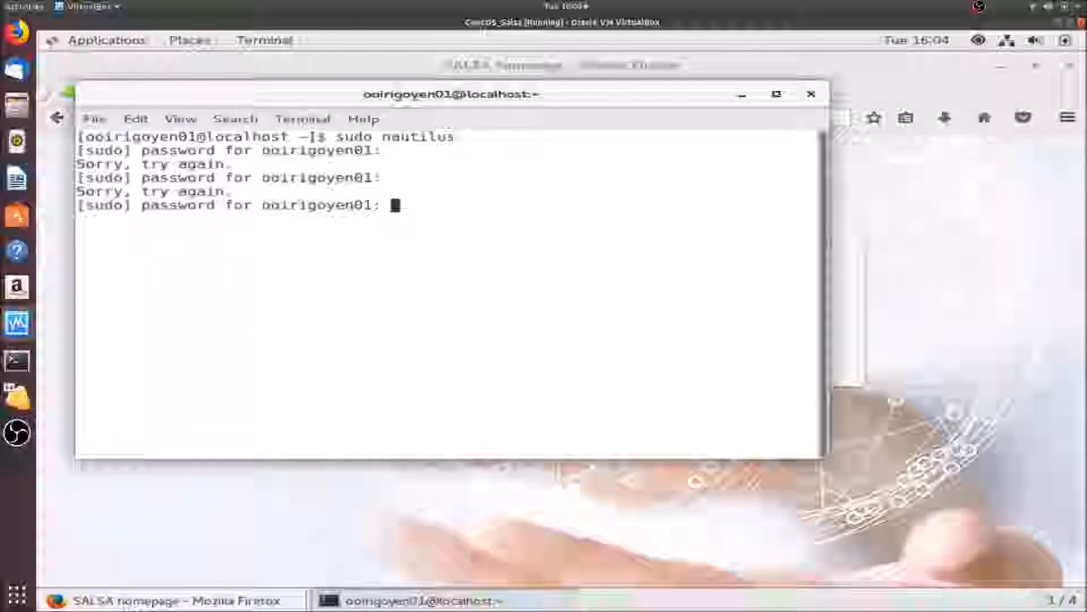
{"action": "key", "text": "Return"}
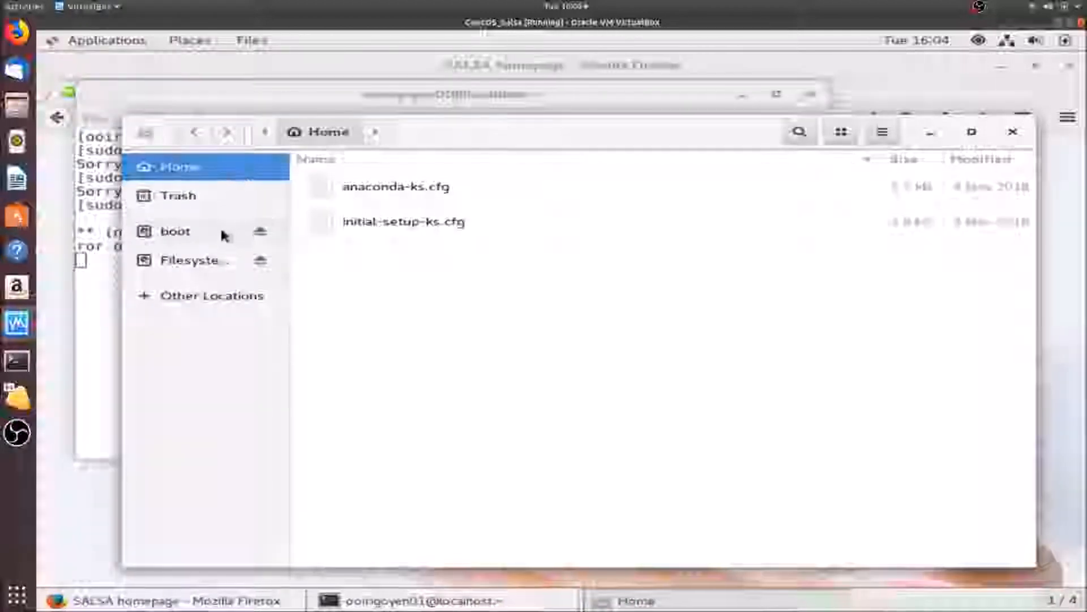
Browse to /opt/salsa/jboss/server/domains/uni_boss/config and select the __active__ipmuniconf file.
{"action": "left_click", "coordinate": [212, 261]}
{"action": "double_click", "coordinate": [352, 437]}
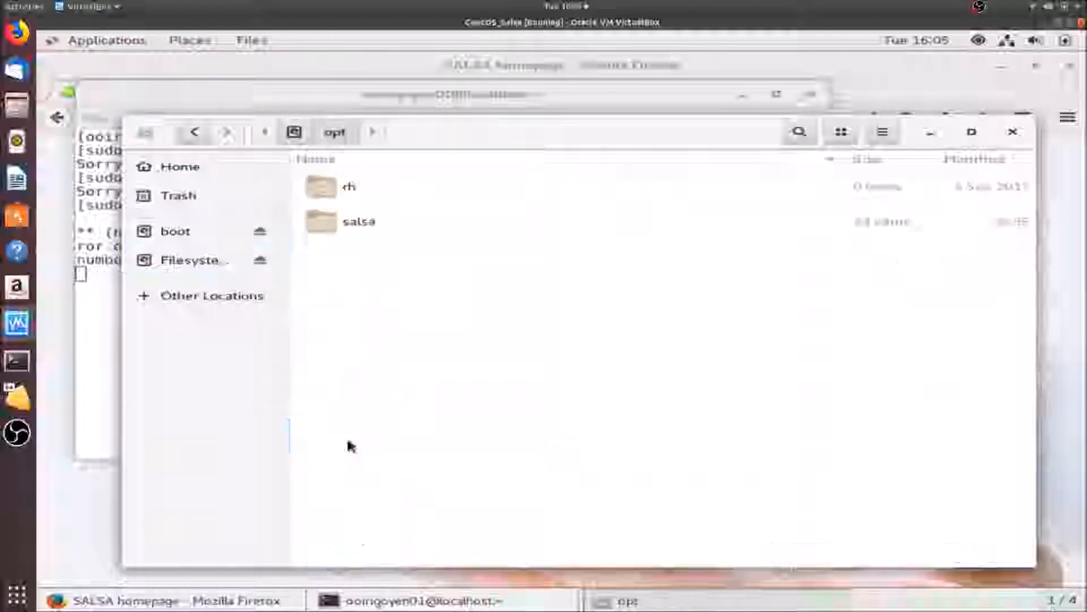
{"action": "double_click", "coordinate": [356, 222]}
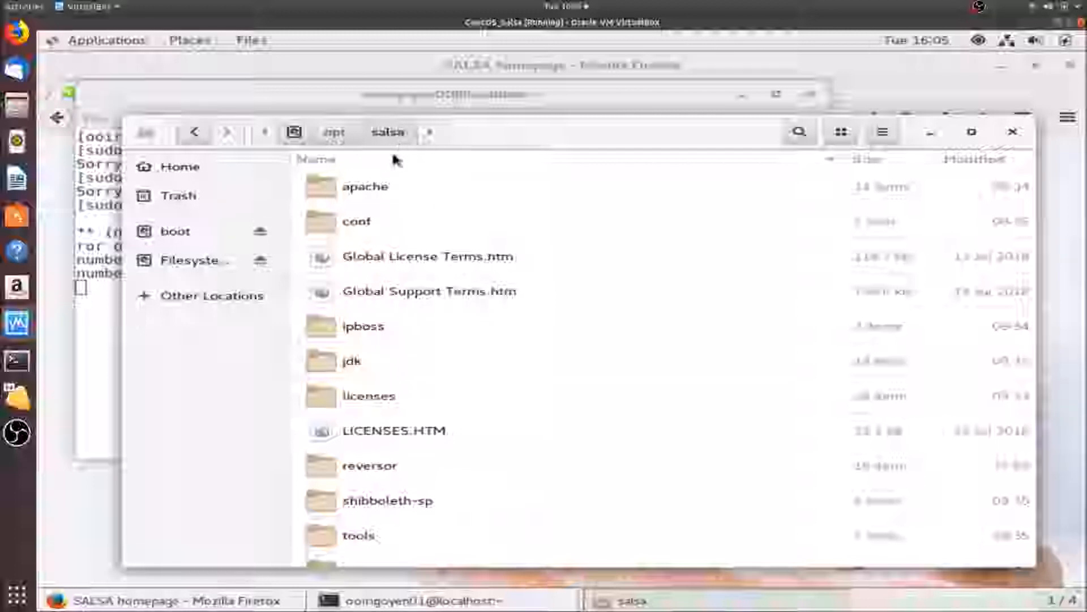
{"action": "double_click", "coordinate": [374, 326]}
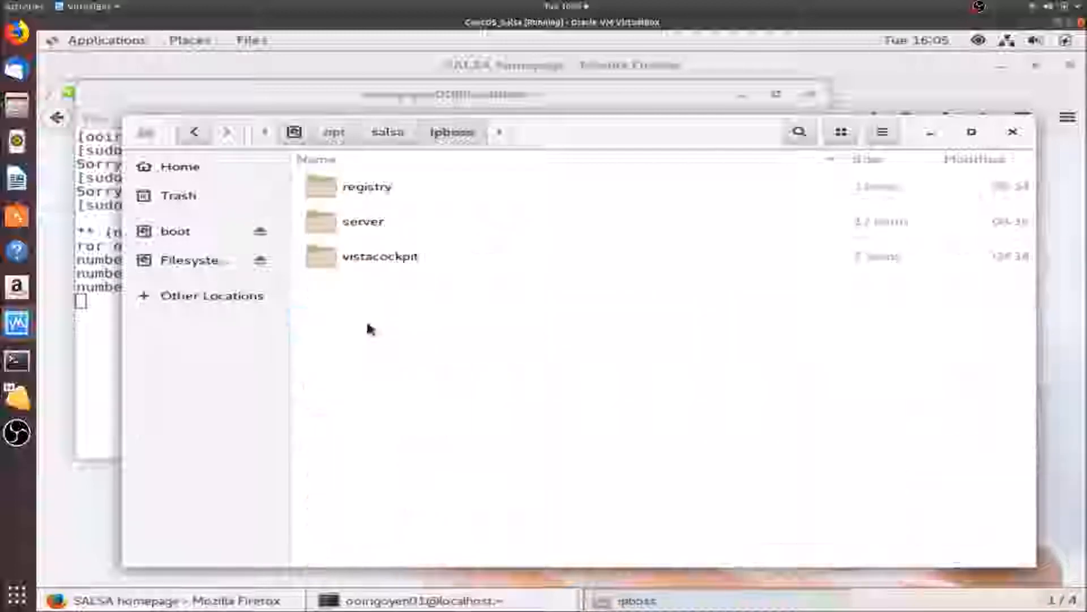
{"action": "double_click", "coordinate": [376, 222]}
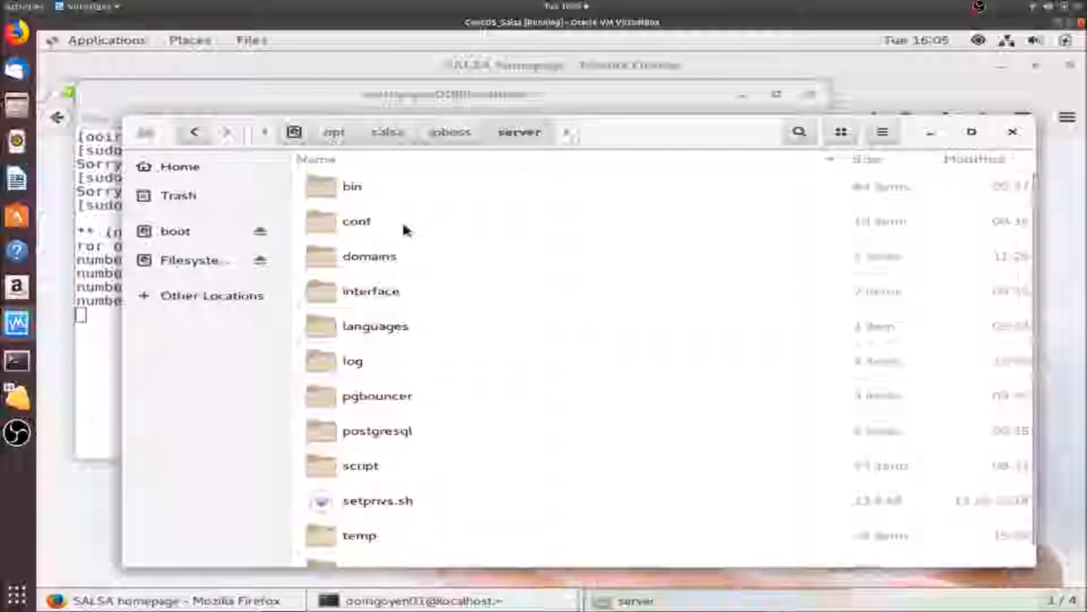
{"action": "left_click", "coordinate": [381, 264]}
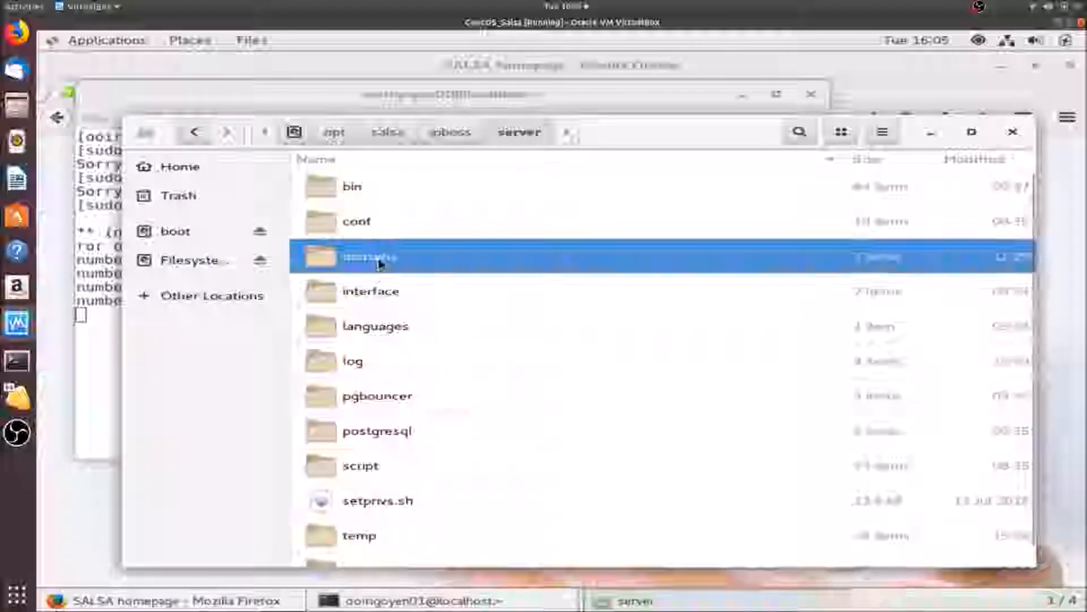
{"action": "double_click", "coordinate": [379, 263]}
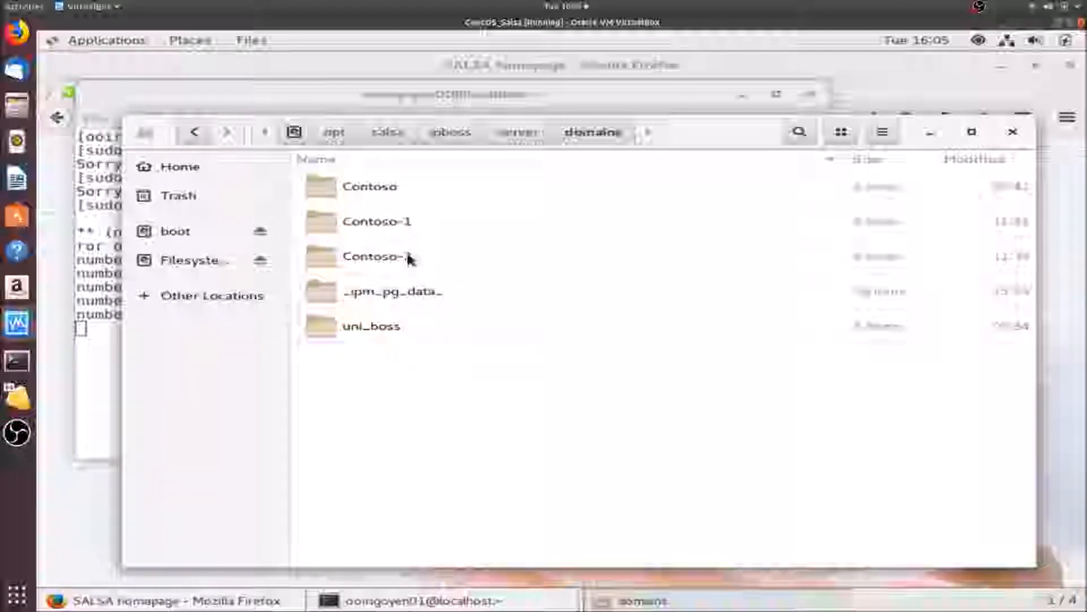
{"action": "double_click", "coordinate": [390, 327]}
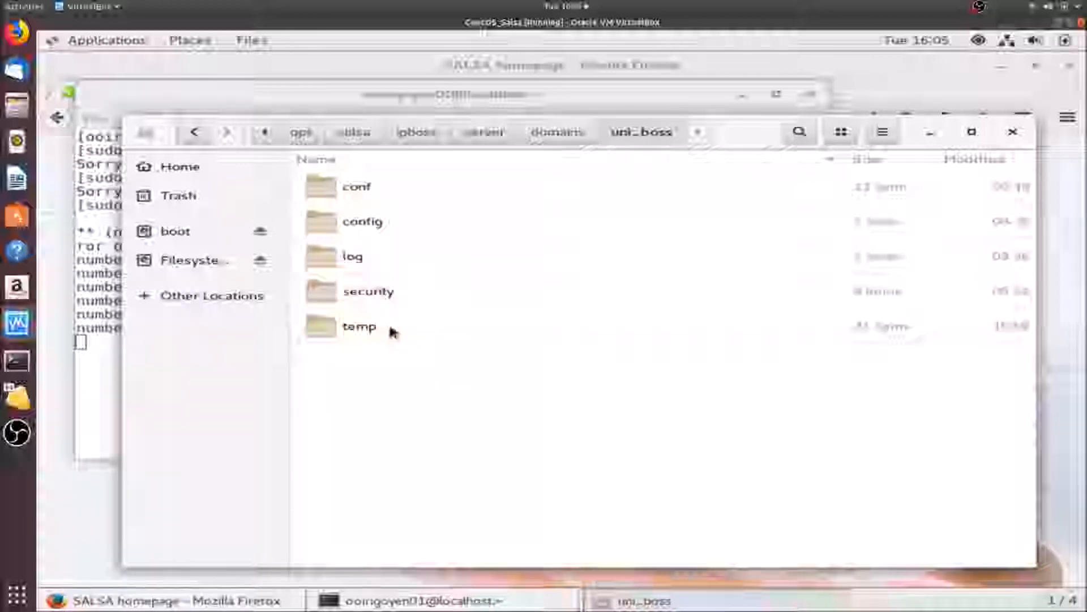
{"action": "double_click", "coordinate": [369, 233]}
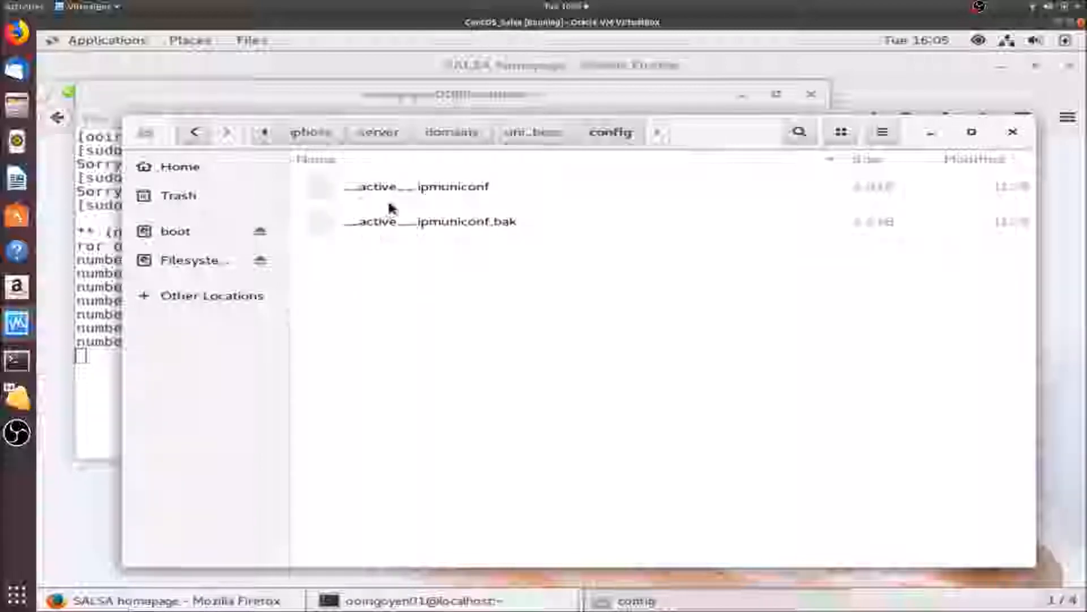
{"action": "left_click", "coordinate": [389, 206]}
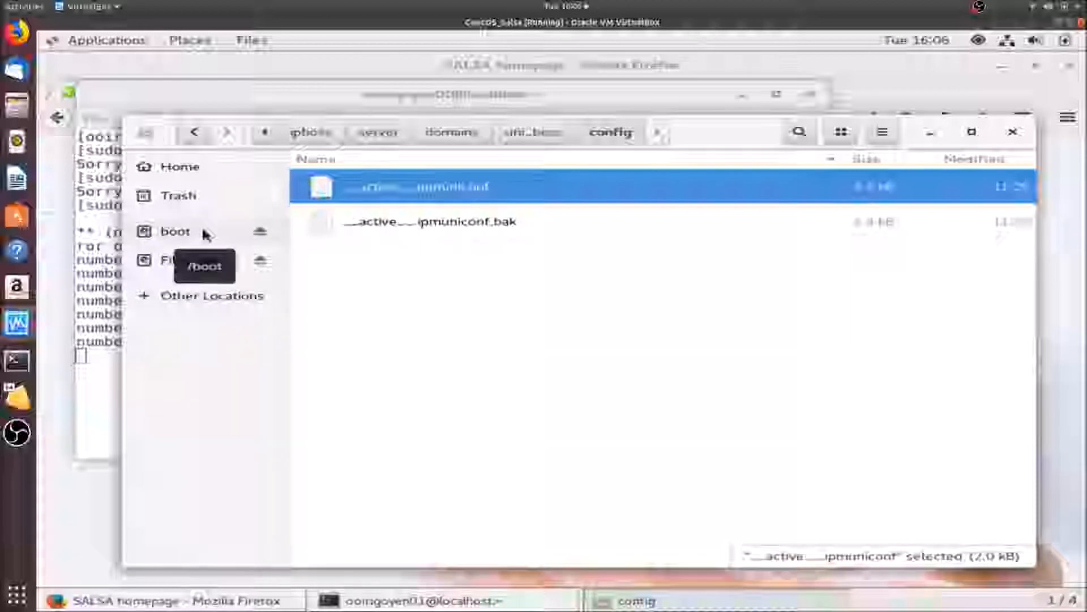
Paste __active__ipmuniconf into Documents/SALSA_Backup/Uniboss_configuration, then return to SALSA_Backup.
{"action": "left_click", "coordinate": [205, 258]}
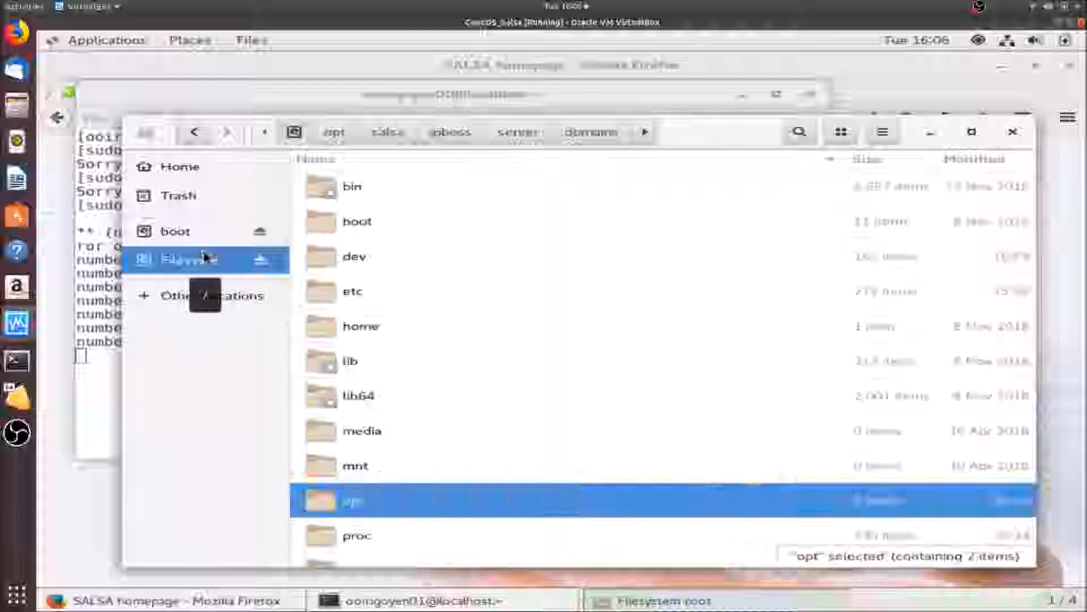
{"action": "left_click", "coordinate": [218, 261]}
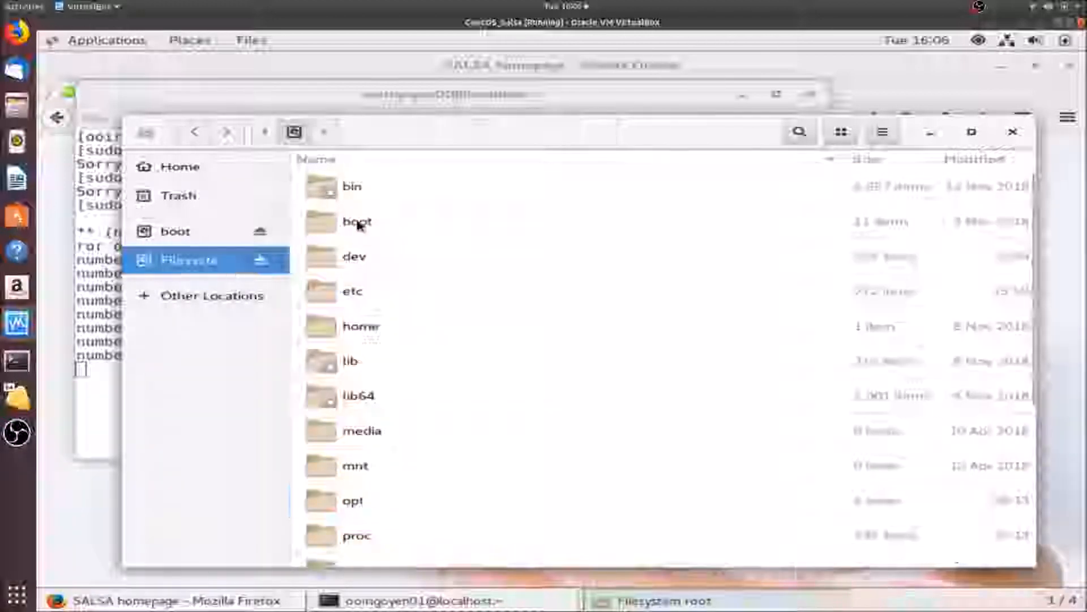
{"action": "double_click", "coordinate": [363, 324]}
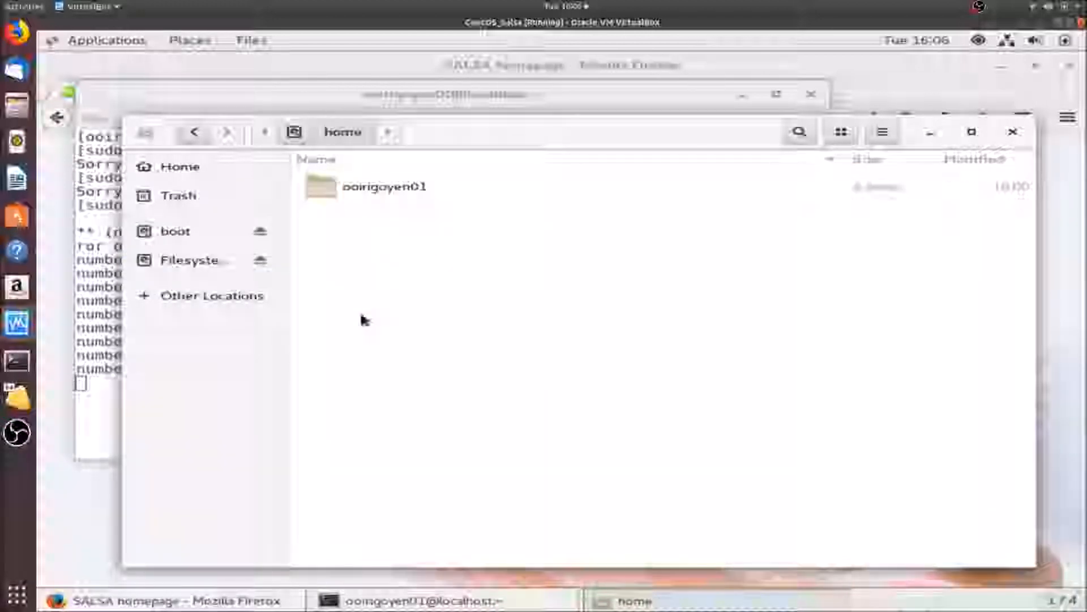
{"action": "double_click", "coordinate": [384, 193]}
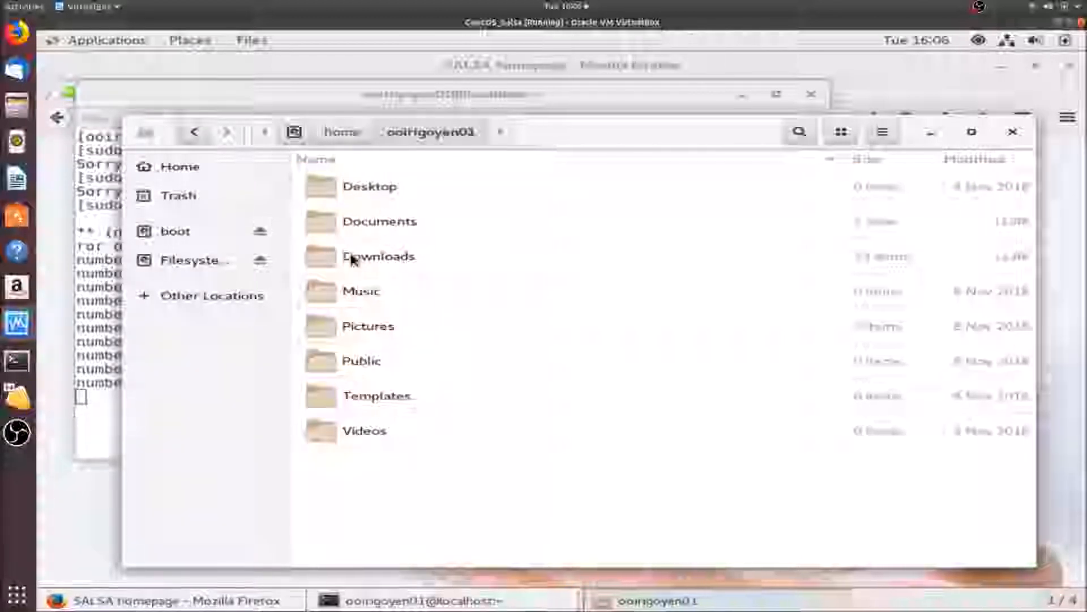
{"action": "double_click", "coordinate": [363, 223]}
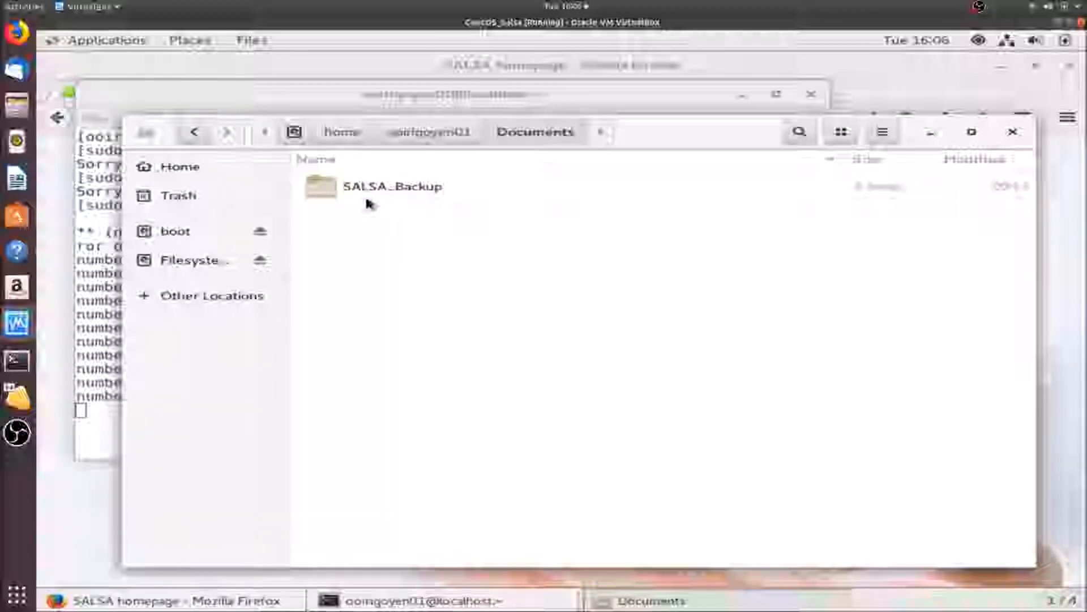
{"action": "double_click", "coordinate": [369, 203]}
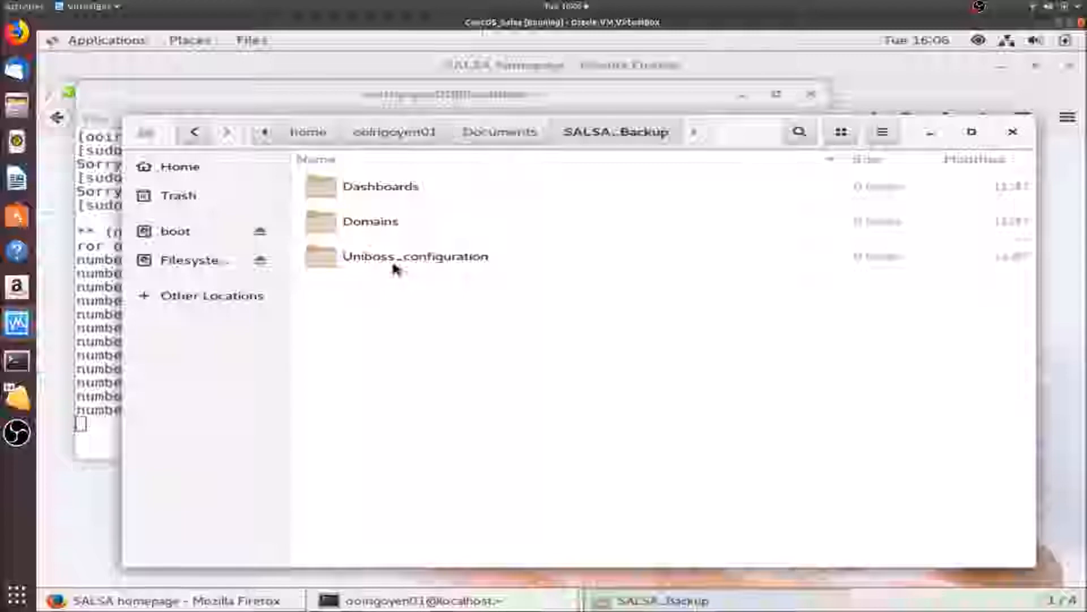
{"action": "double_click", "coordinate": [395, 261]}
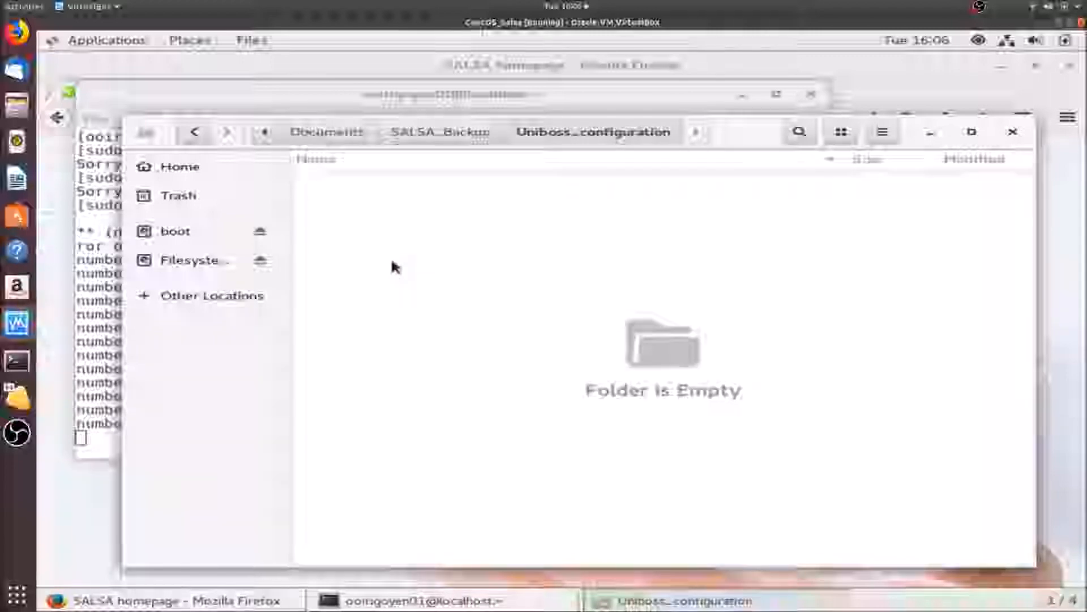
{"action": "key", "text": "ctrl+v"}
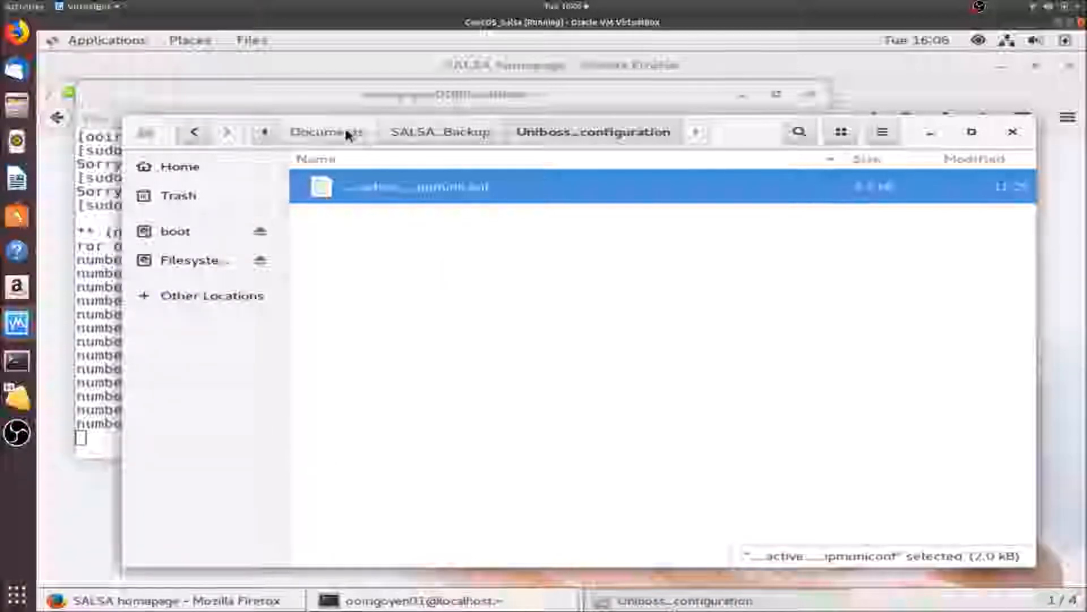
{"action": "left_click", "coordinate": [412, 141]}
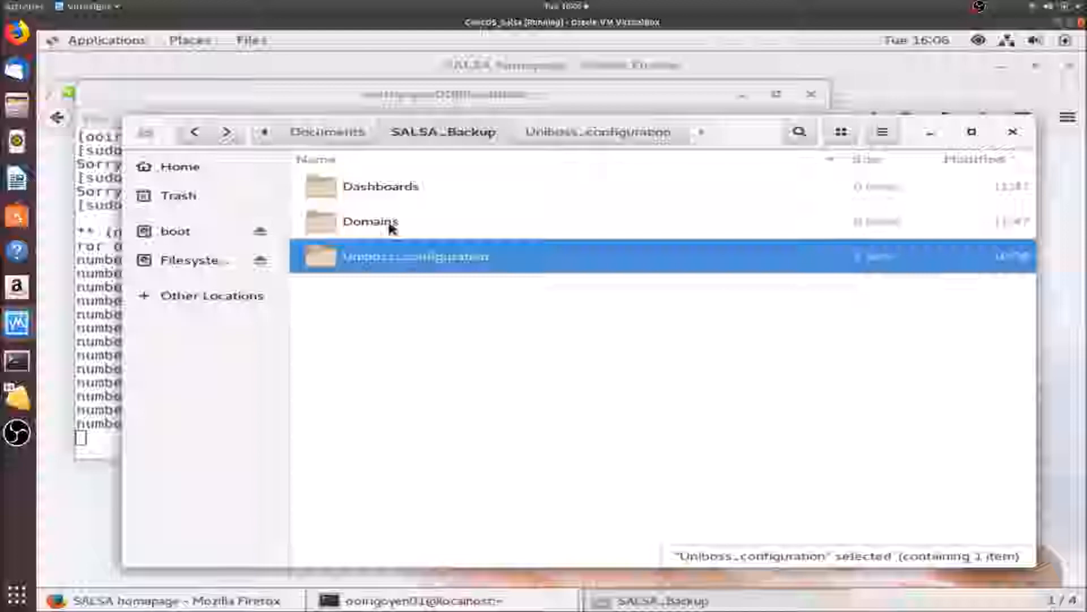
Open /opt/salsa/ipboss/server/domains and select the Contoso, Contoso-1 and Contoso-2 folders.
{"action": "left_click", "coordinate": [202, 263]}
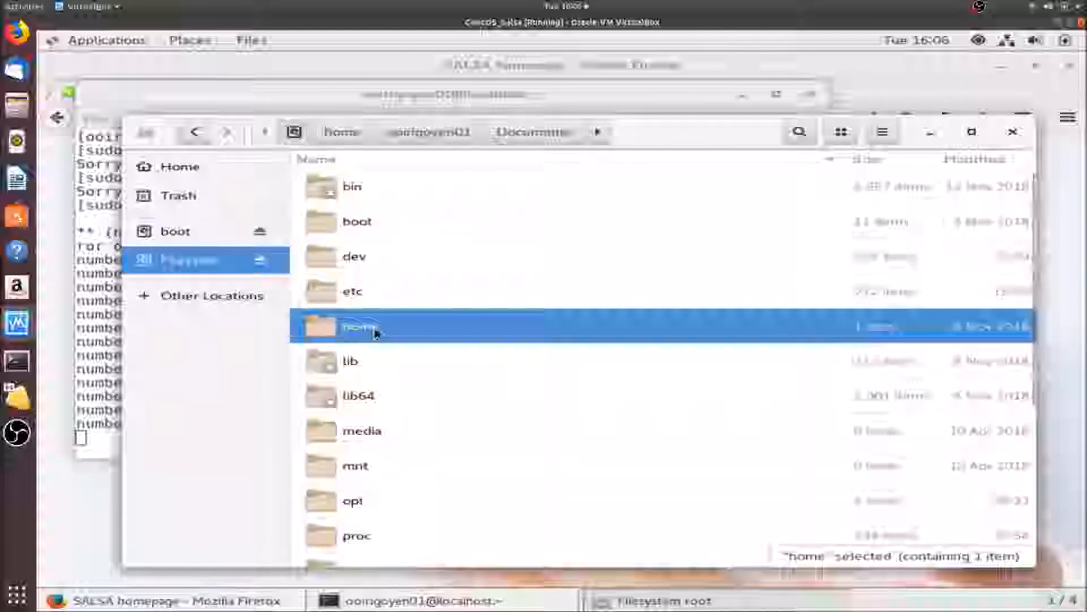
{"action": "double_click", "coordinate": [368, 501]}
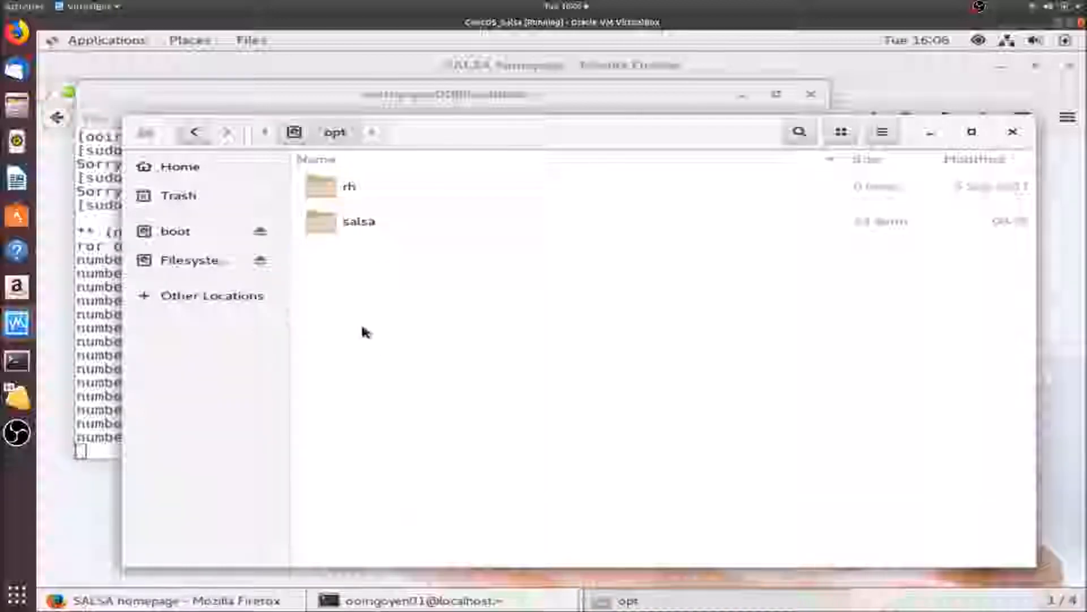
{"action": "double_click", "coordinate": [335, 223]}
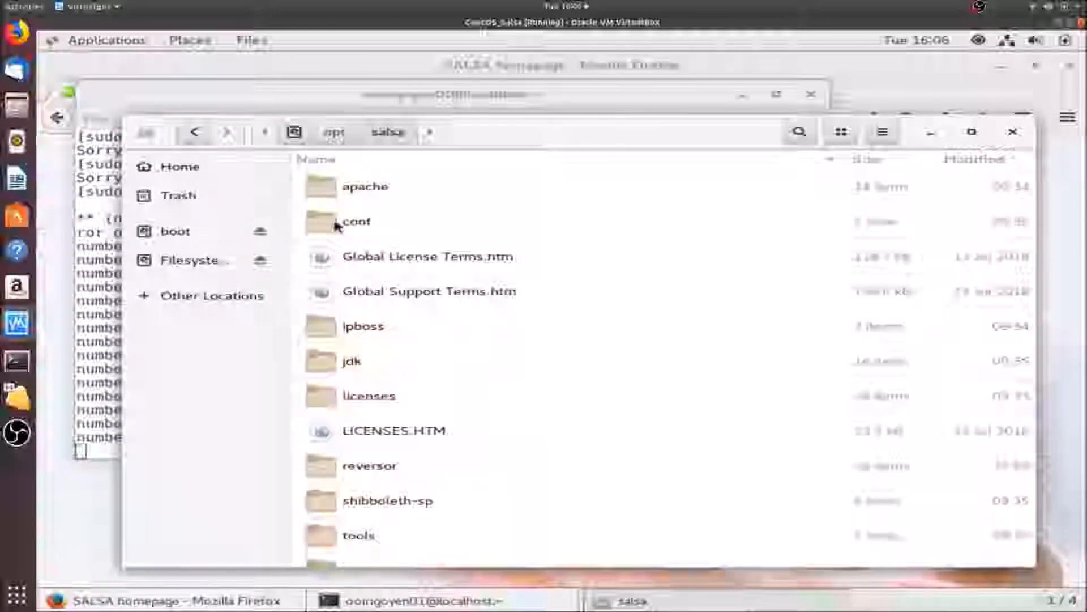
{"action": "double_click", "coordinate": [347, 323]}
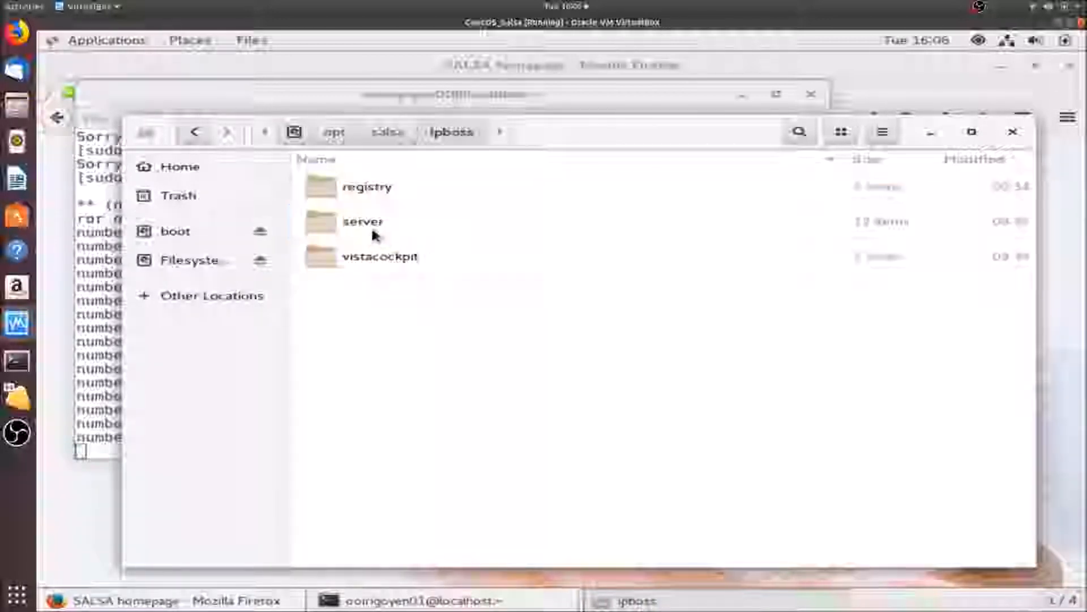
{"action": "double_click", "coordinate": [373, 234]}
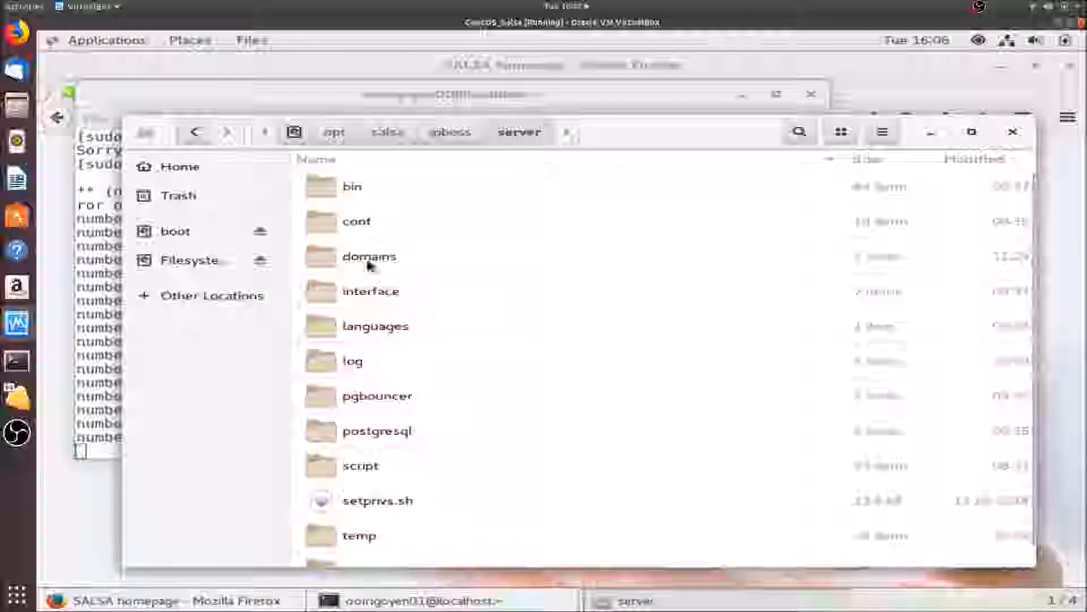
{"action": "double_click", "coordinate": [369, 259]}
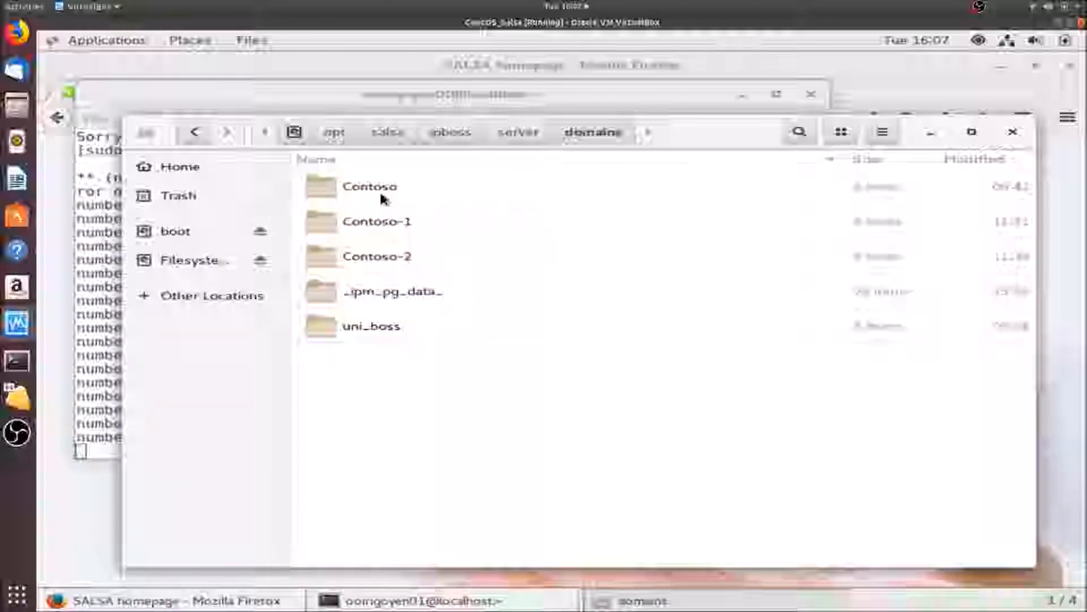
{"action": "left_click", "coordinate": [382, 198]}
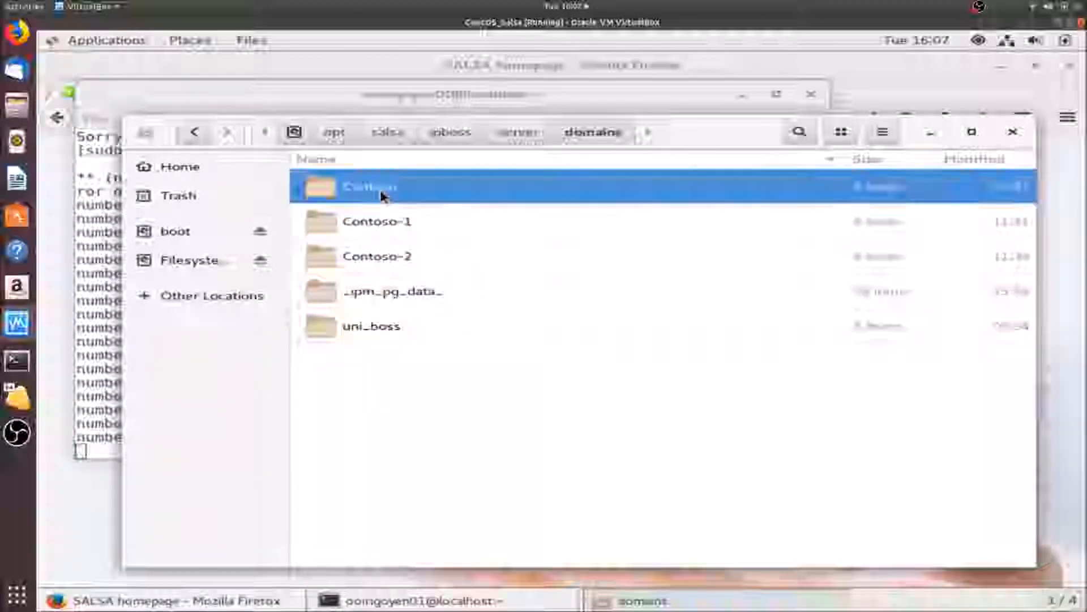
{"action": "left_click", "coordinate": [381, 225], "text": "ctrl"}
{"action": "left_click", "coordinate": [381, 261], "text": "ctrl"}
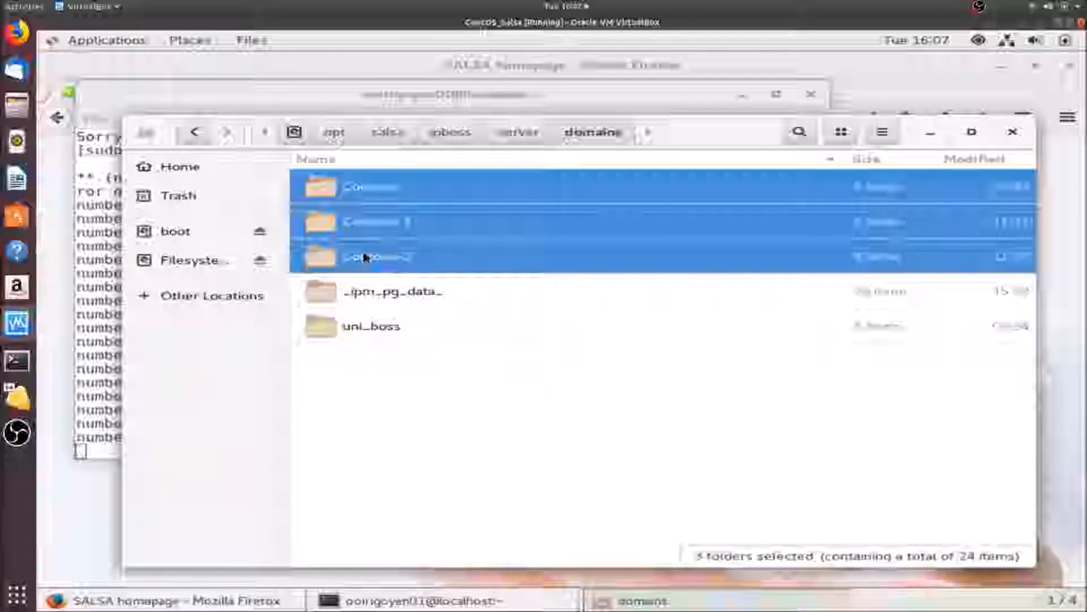
{"action": "left_click", "coordinate": [210, 261]}
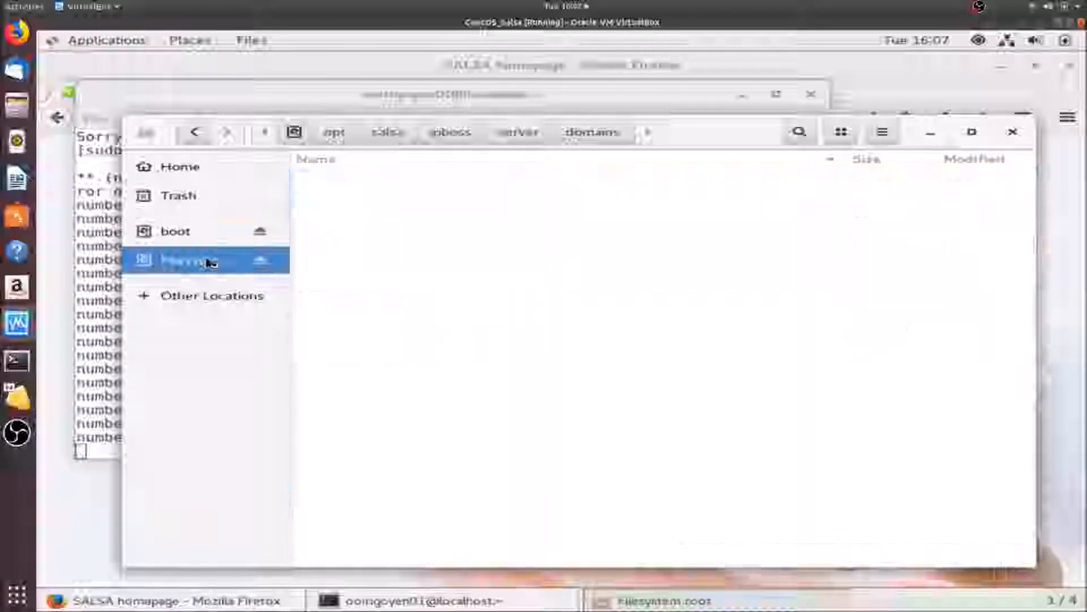
Open the Domains folder in Documents/SALSA_Backup and select all three Contoso folders.
{"action": "left_click", "coordinate": [347, 320]}
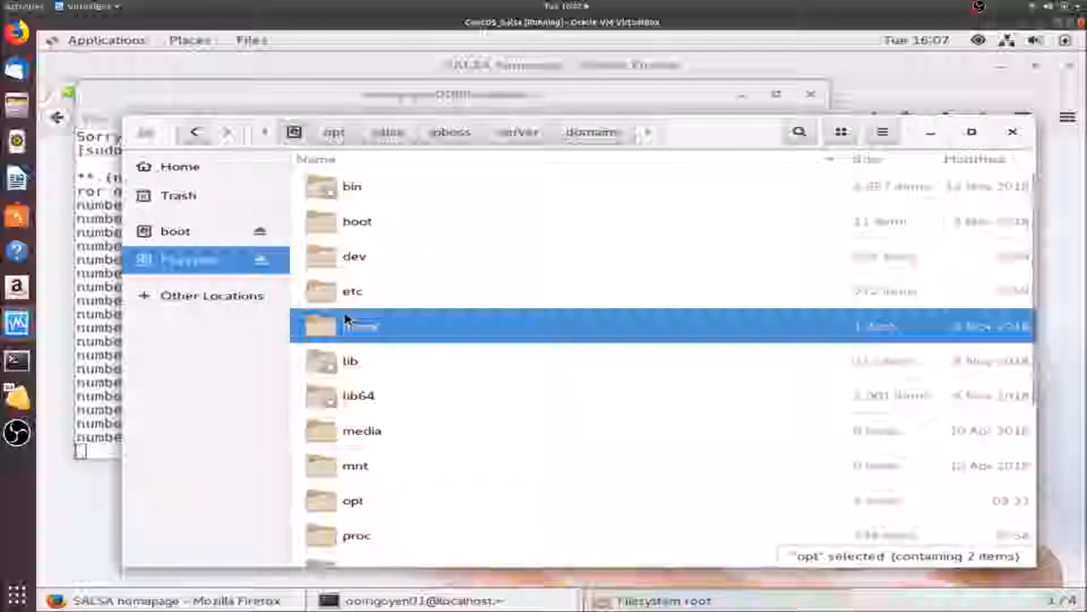
{"action": "double_click", "coordinate": [346, 320]}
{"action": "double_click", "coordinate": [376, 187]}
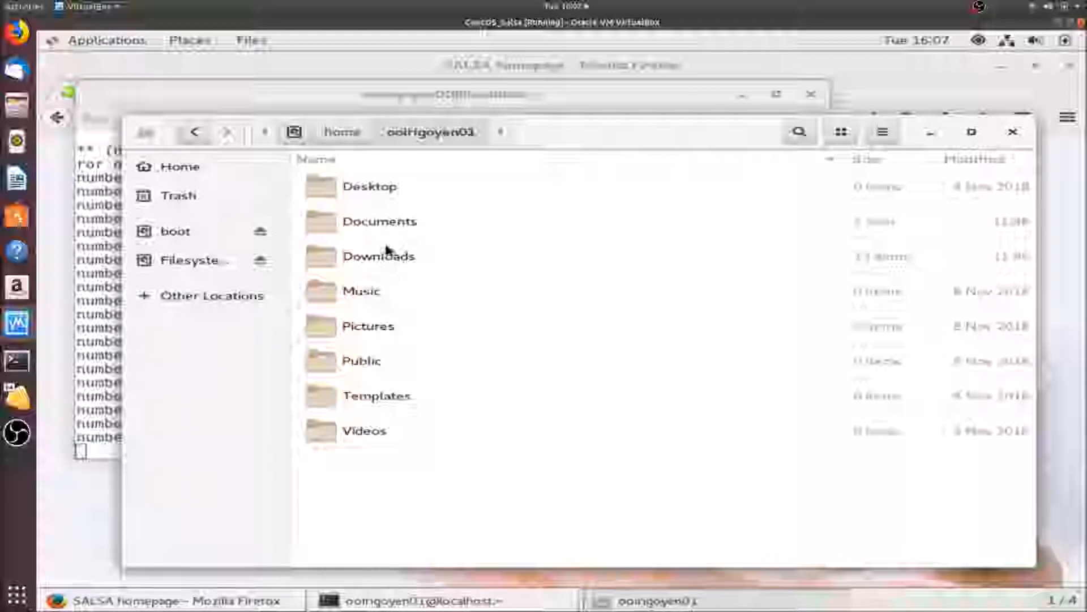
{"action": "double_click", "coordinate": [392, 237]}
{"action": "double_click", "coordinate": [396, 188]}
{"action": "double_click", "coordinate": [375, 221]}
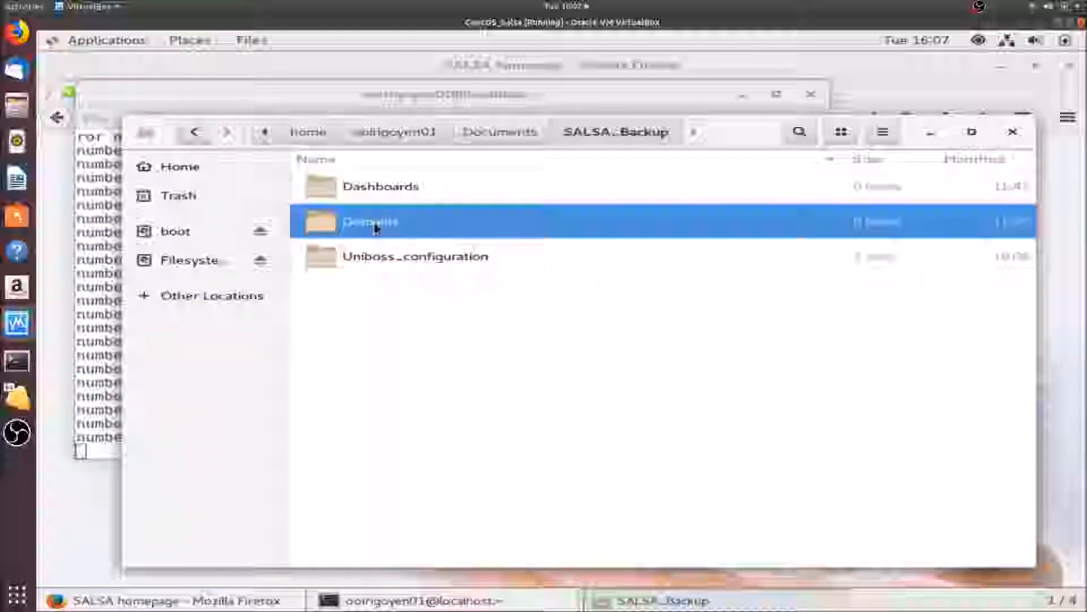
{"action": "key", "text": "ctrl+a"}
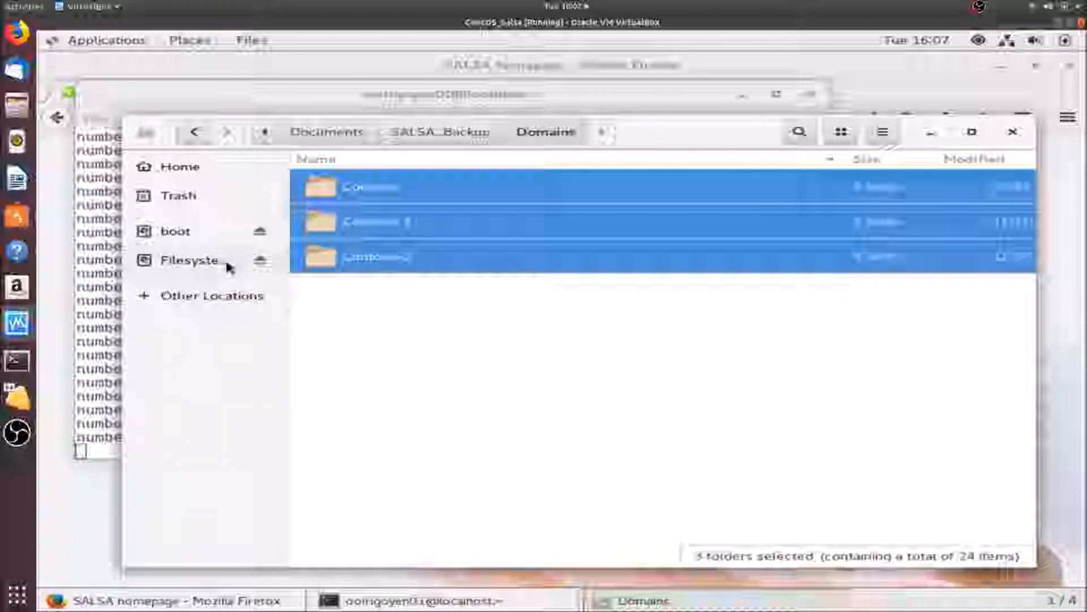
Back in SALSA_Backup, check the Dashboards and Domains folders, confirming Domains holds 3 items.
{"action": "left_click", "coordinate": [442, 132]}
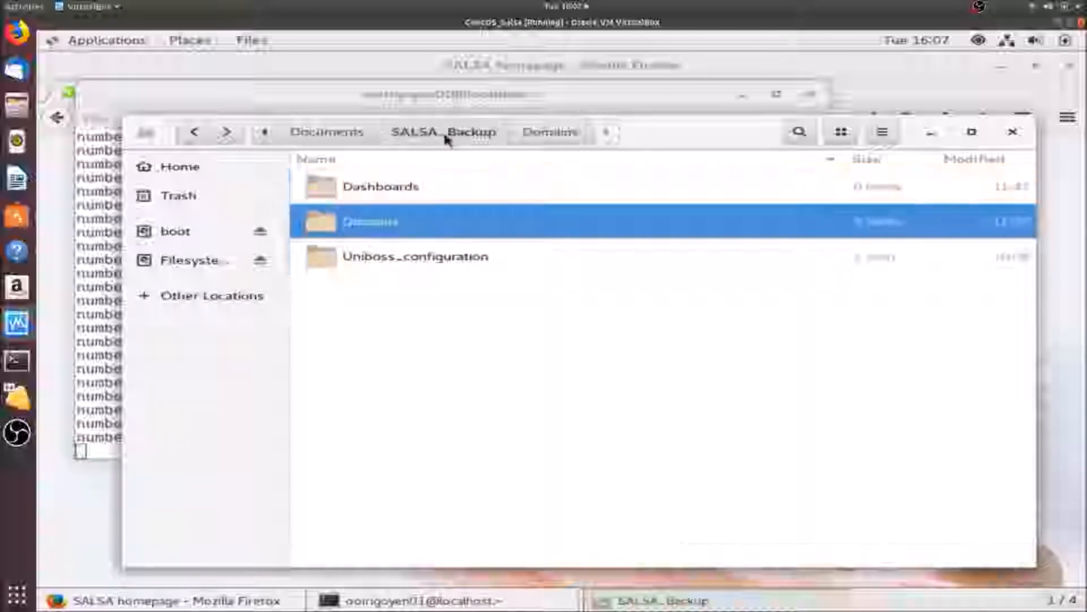
{"action": "left_click", "coordinate": [405, 187]}
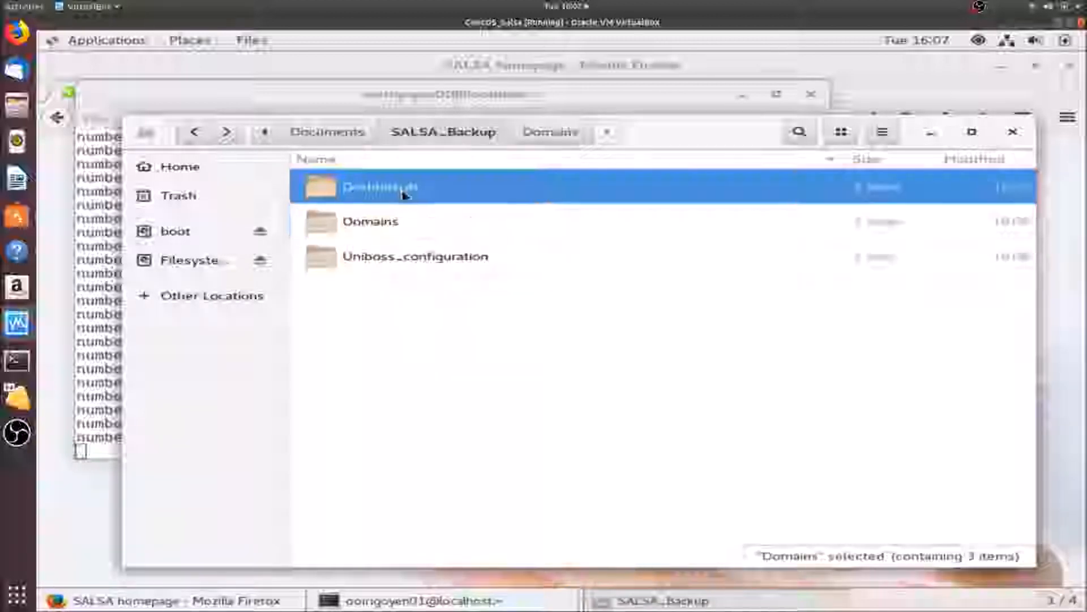
{"action": "left_click", "coordinate": [373, 225]}
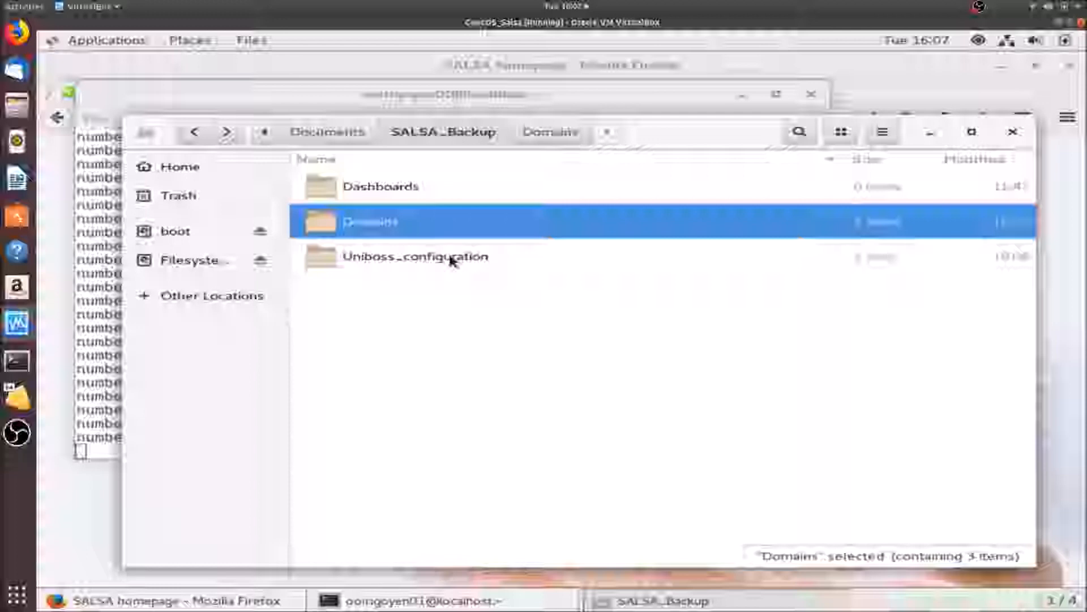
{"action": "left_click", "coordinate": [413, 186]}
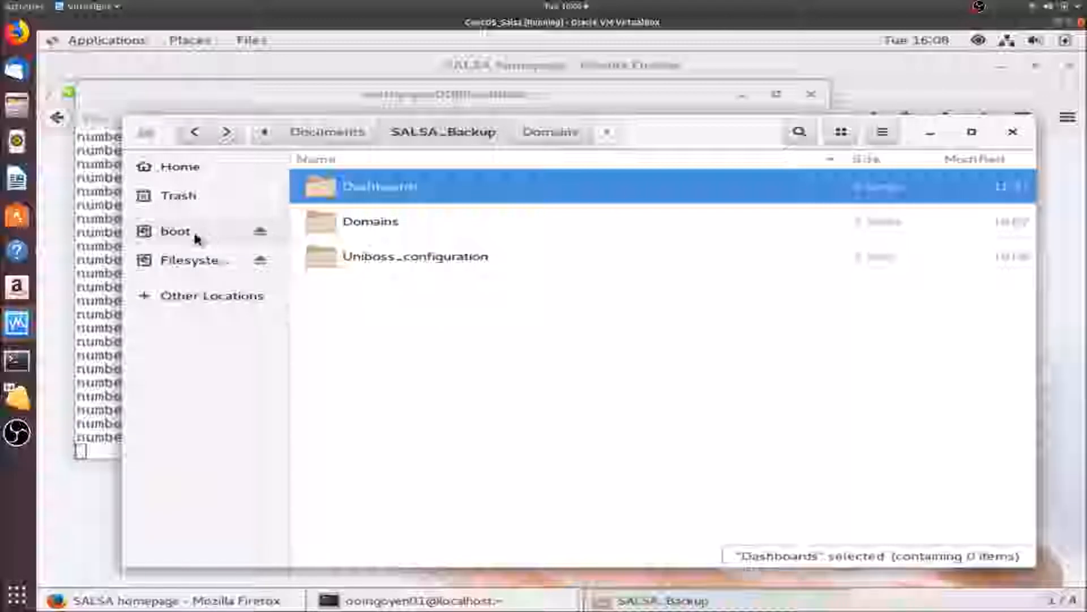
{"action": "left_click", "coordinate": [133, 46]}
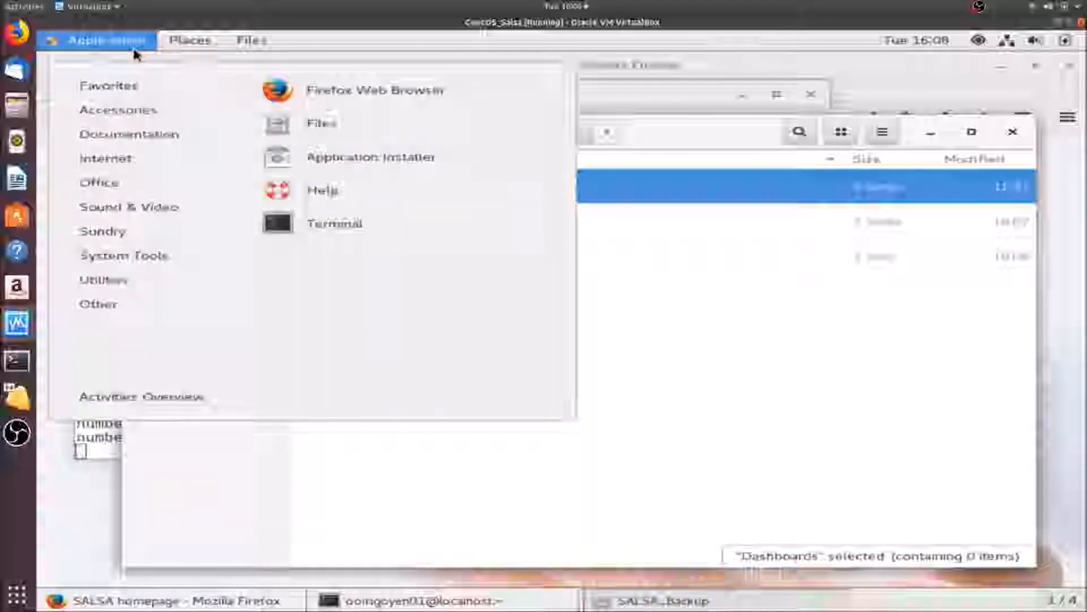
Open a new terminal and become root with su.
{"action": "left_click", "coordinate": [312, 227]}
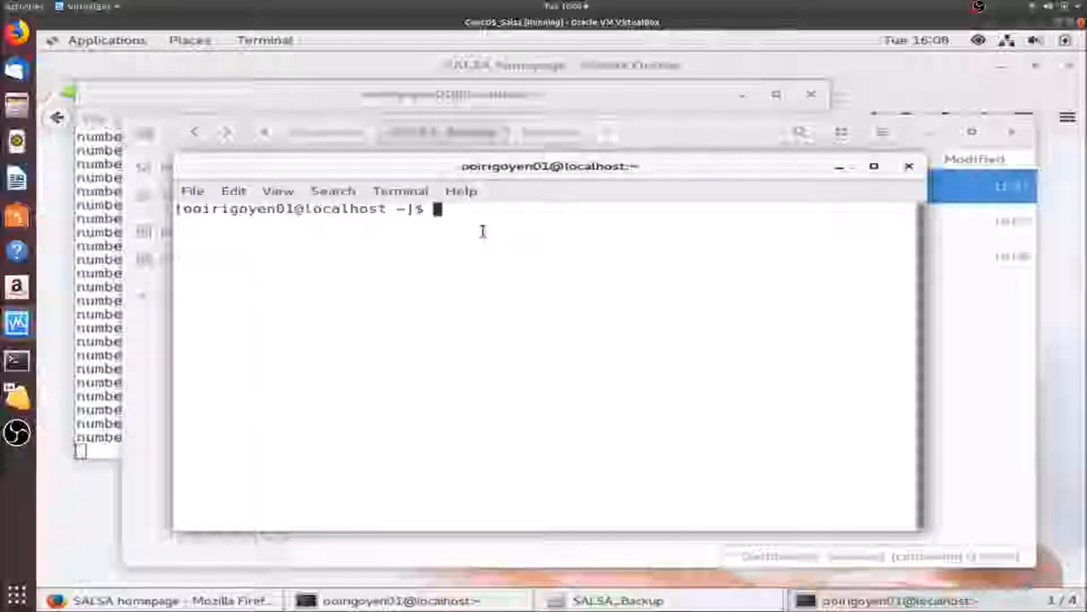
{"action": "type", "text": "sud"}
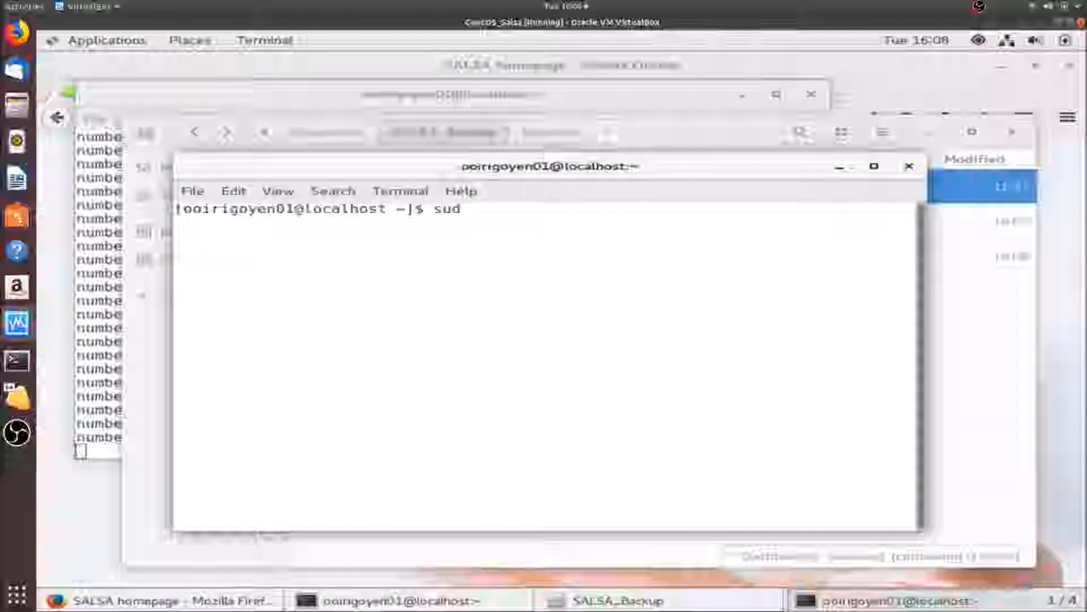
{"action": "key", "text": "BackSpace"}
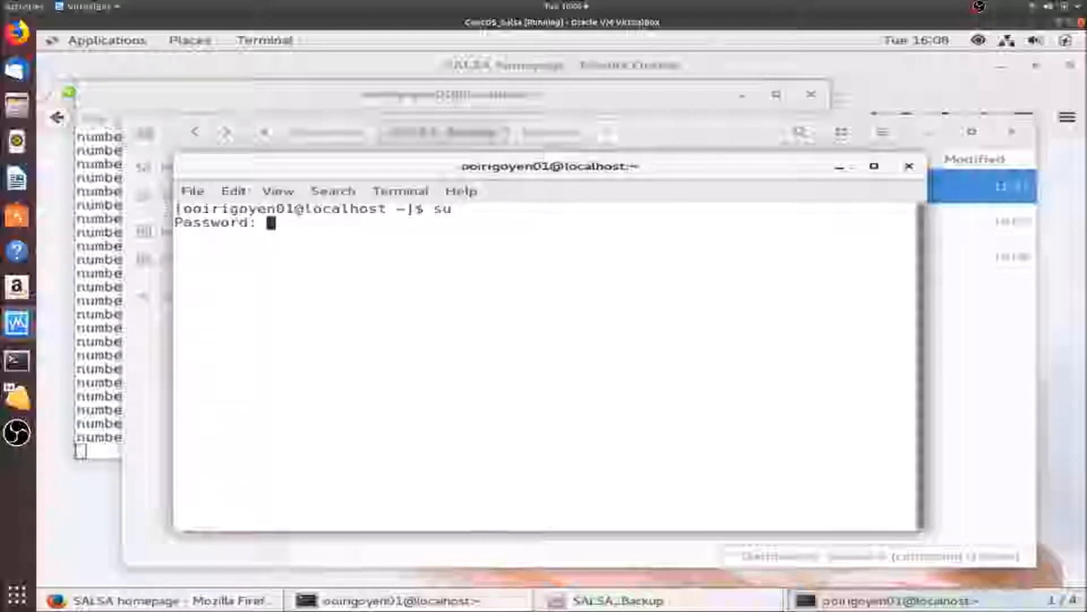
{"action": "key", "text": "Return"}
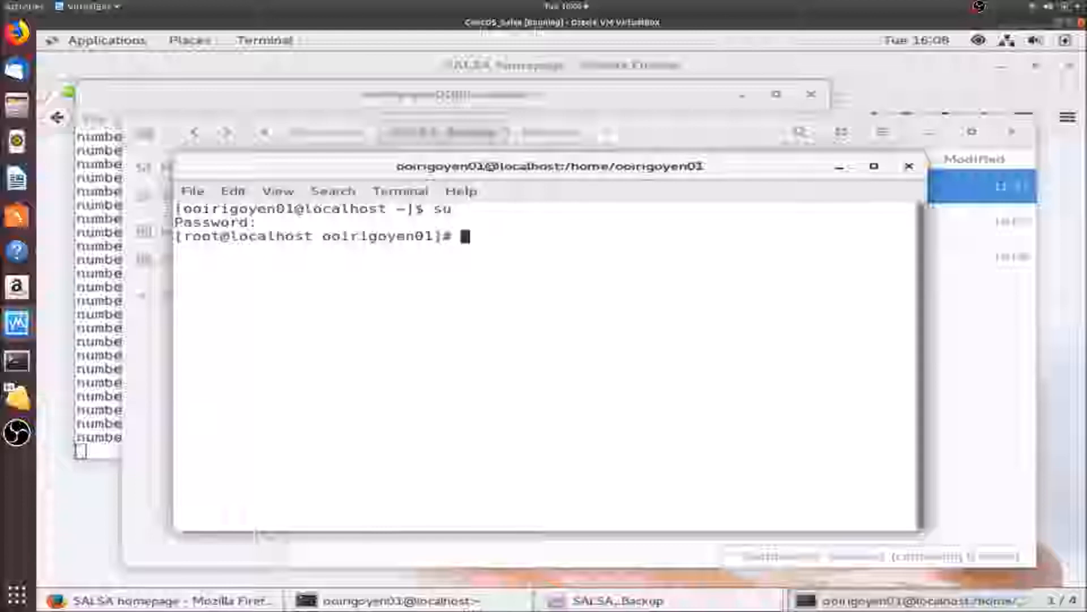
Change into /opt/salsa/ipboss/server/postgresql/bin and list its files.
{"action": "type", "text": "cd /op"}
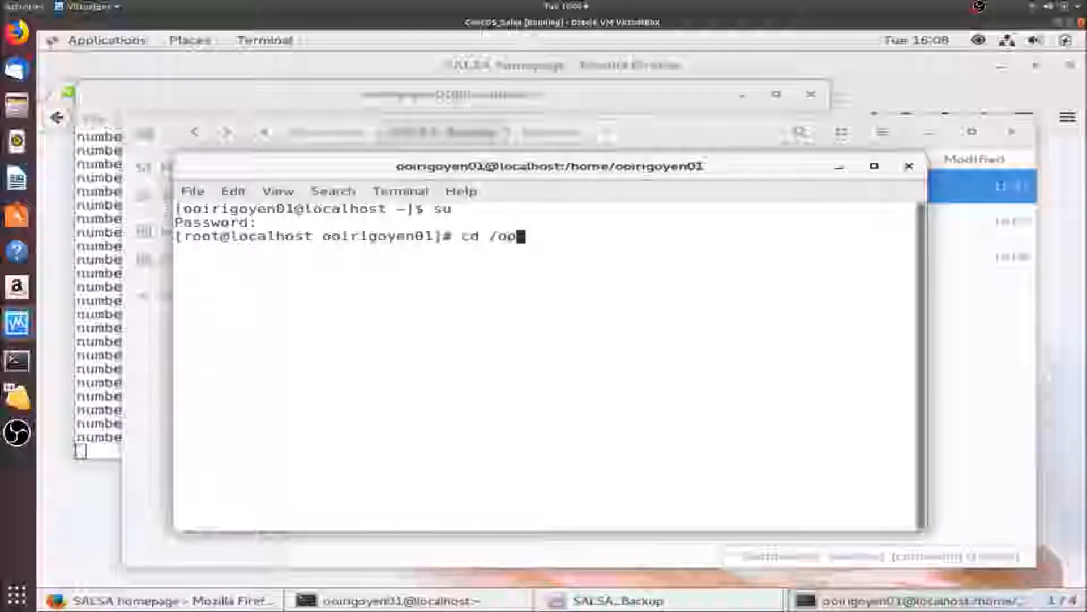
{"action": "key", "text": "Tab"}
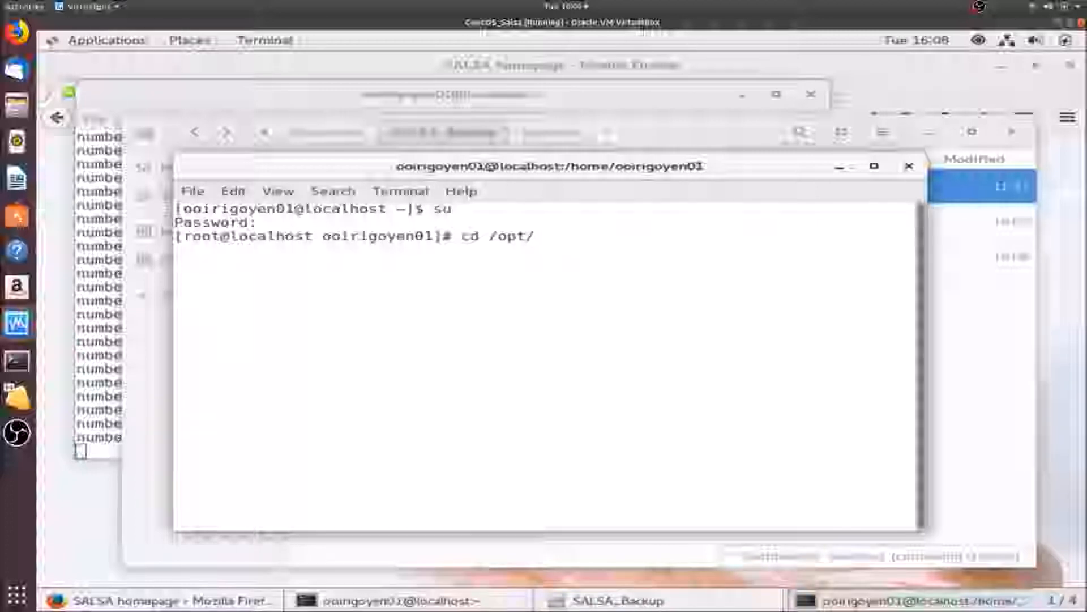
{"action": "type", "text": "sal"}
{"action": "key", "text": "Tab"}
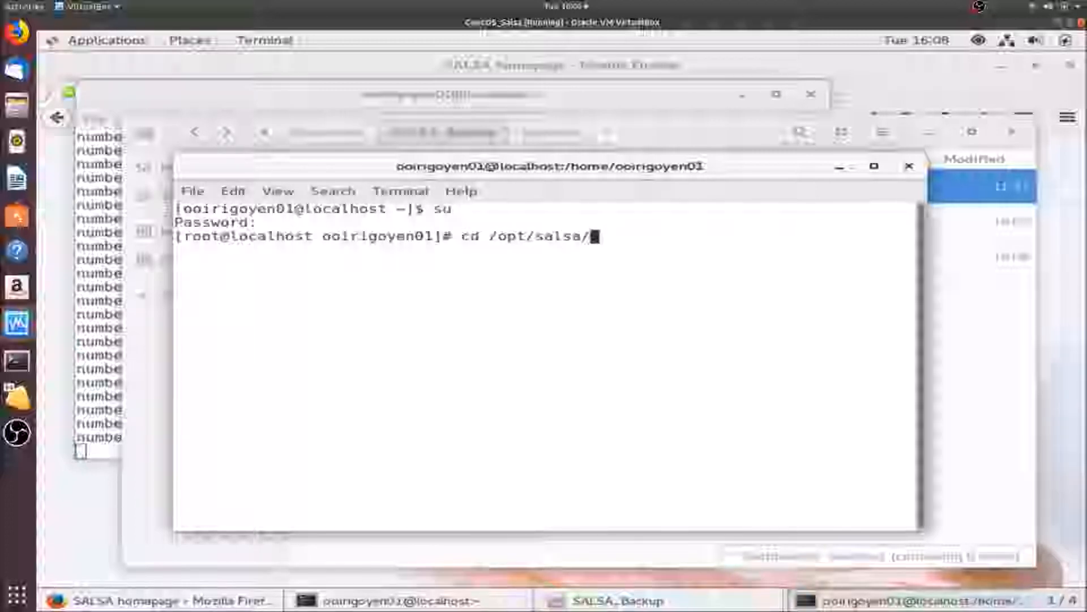
{"action": "type", "text": "ip"}
{"action": "key", "text": "Tab"}
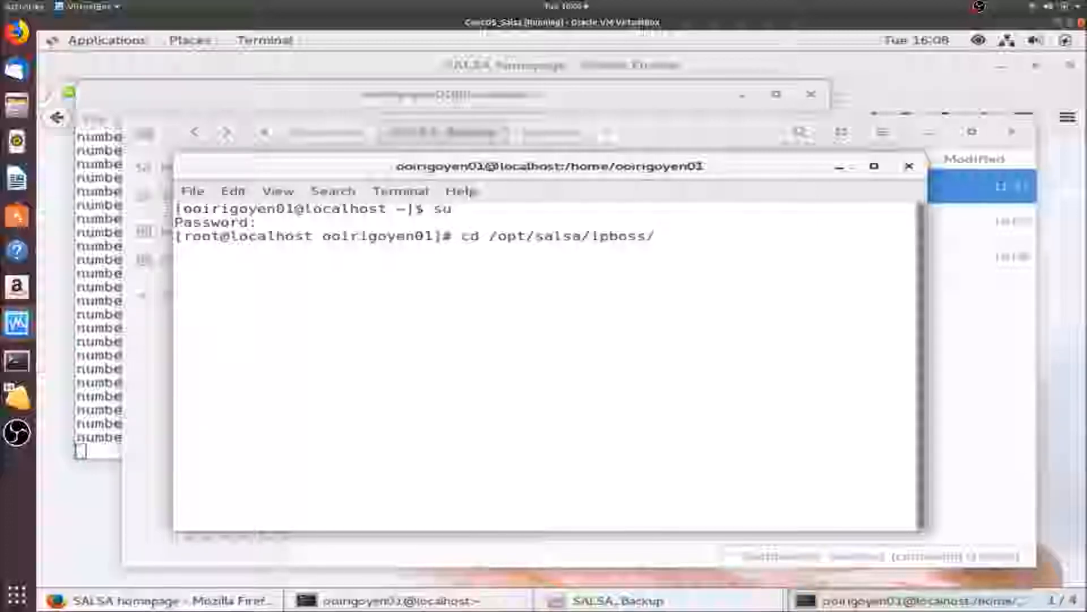
{"action": "type", "text": "ser"}
{"action": "key", "text": "Tab"}
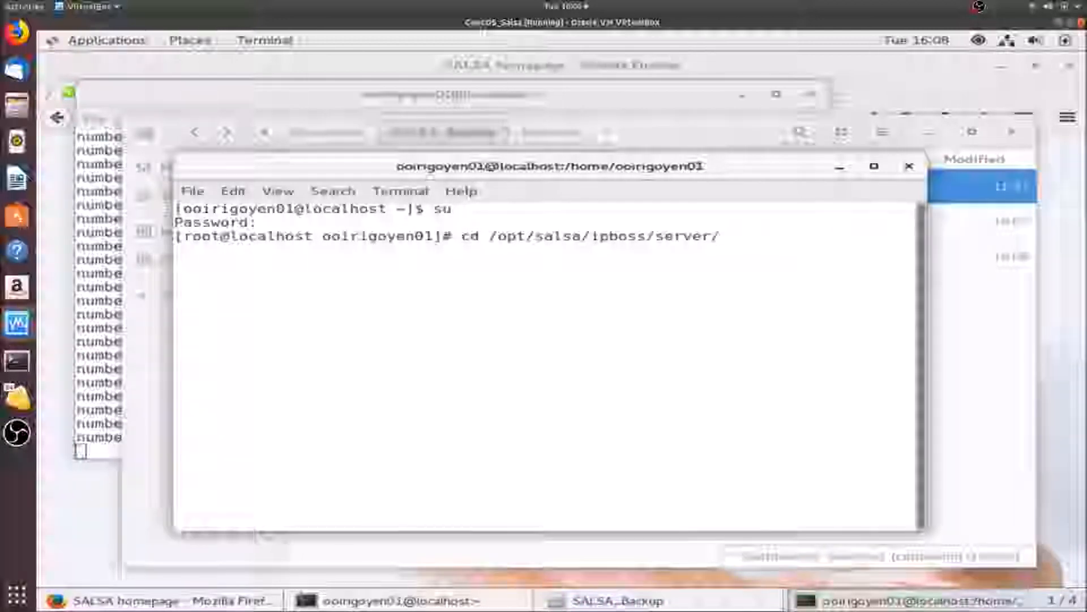
{"action": "type", "text": "po"}
{"action": "key", "text": "Tab"}
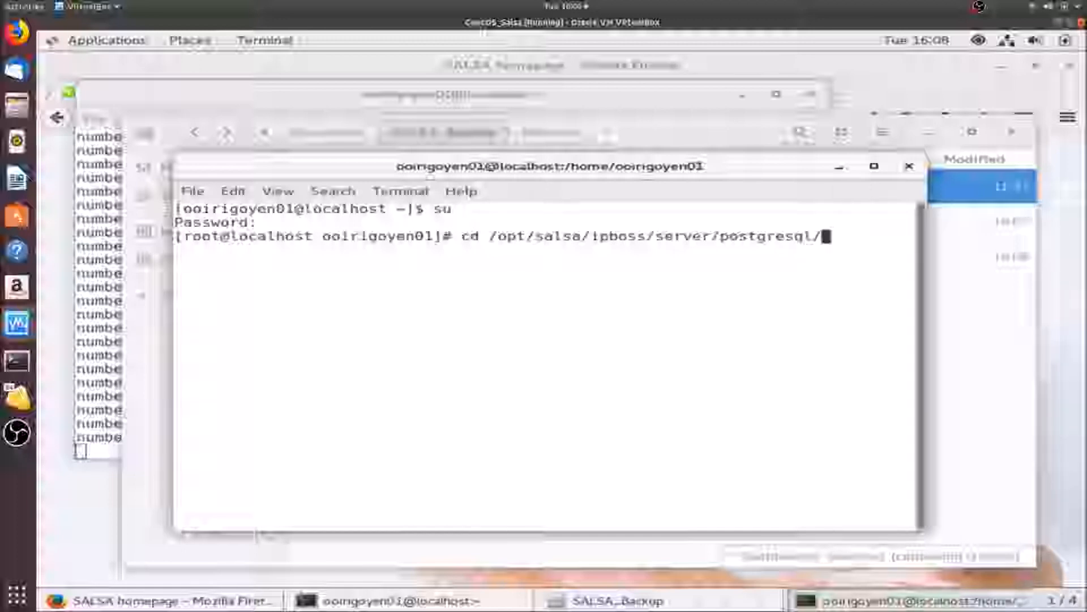
{"action": "type", "text": "bin"}
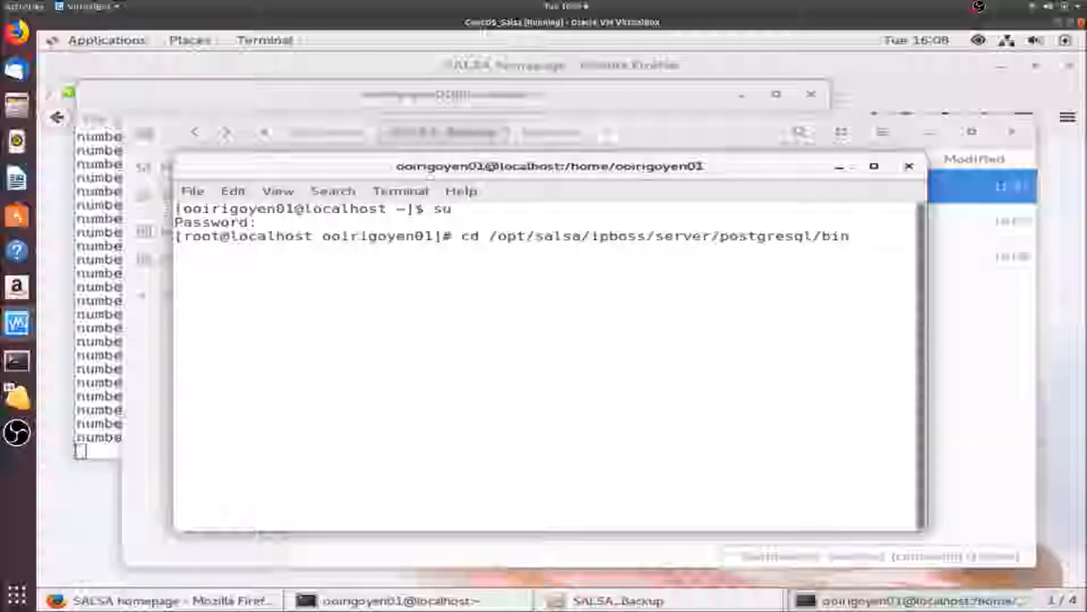
{"action": "key", "text": "Return"}
{"action": "type", "text": "ls"}
{"action": "key", "text": "Return"}
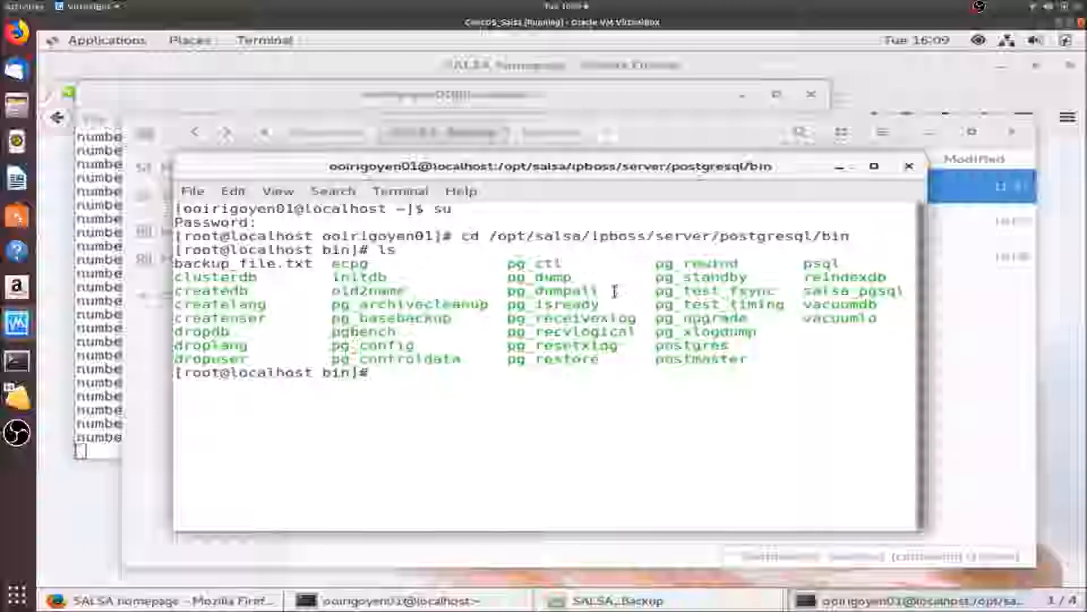
Delete backup_file.txt with rm, confirming with y, and verify with ls that it is gone.
{"action": "left_click_drag", "start_coordinate": [313, 263], "coordinate": [176, 264]}
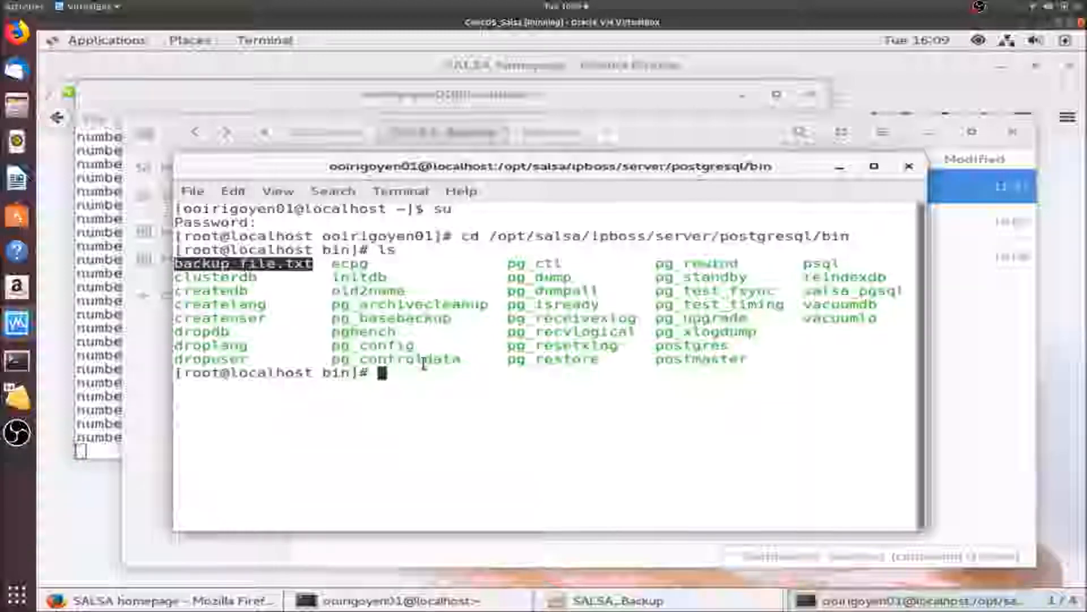
{"action": "type", "text": "rm"}
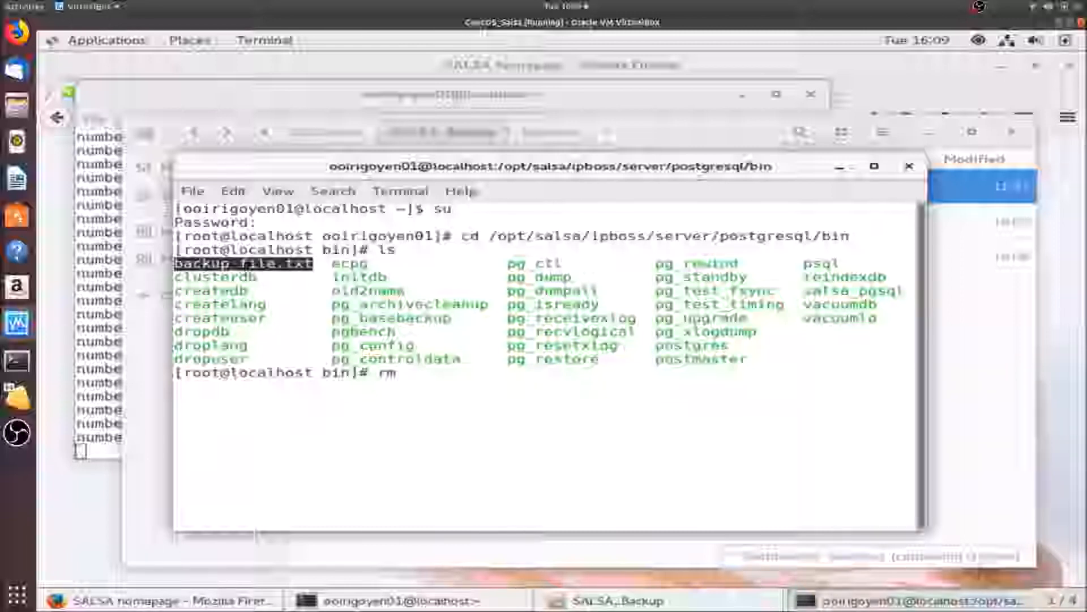
{"action": "type", "text": "b"}
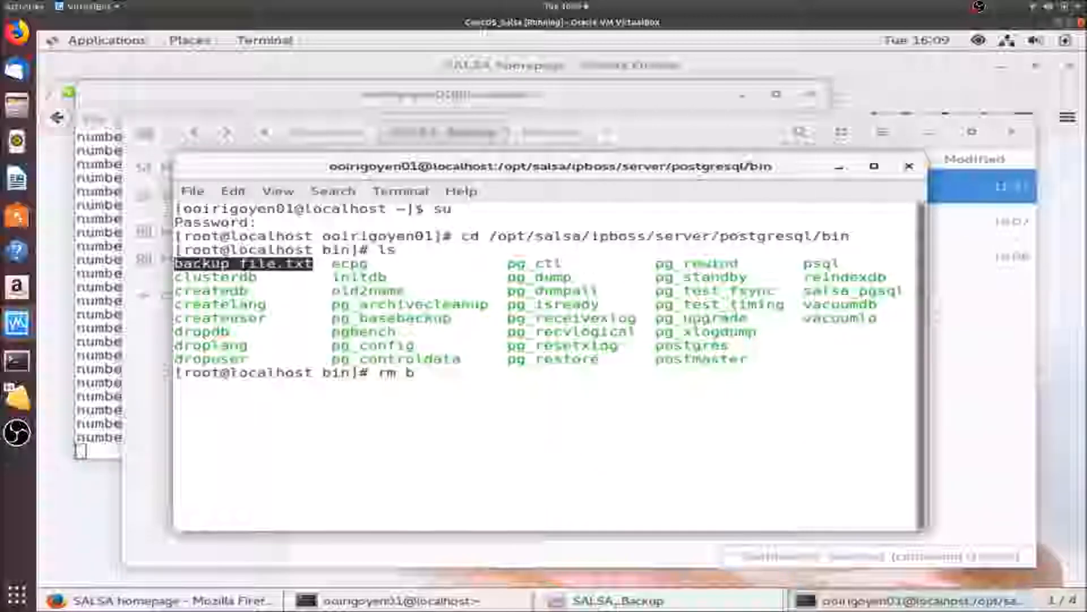
{"action": "type", "text": "a"}
{"action": "key", "text": "Tab"}
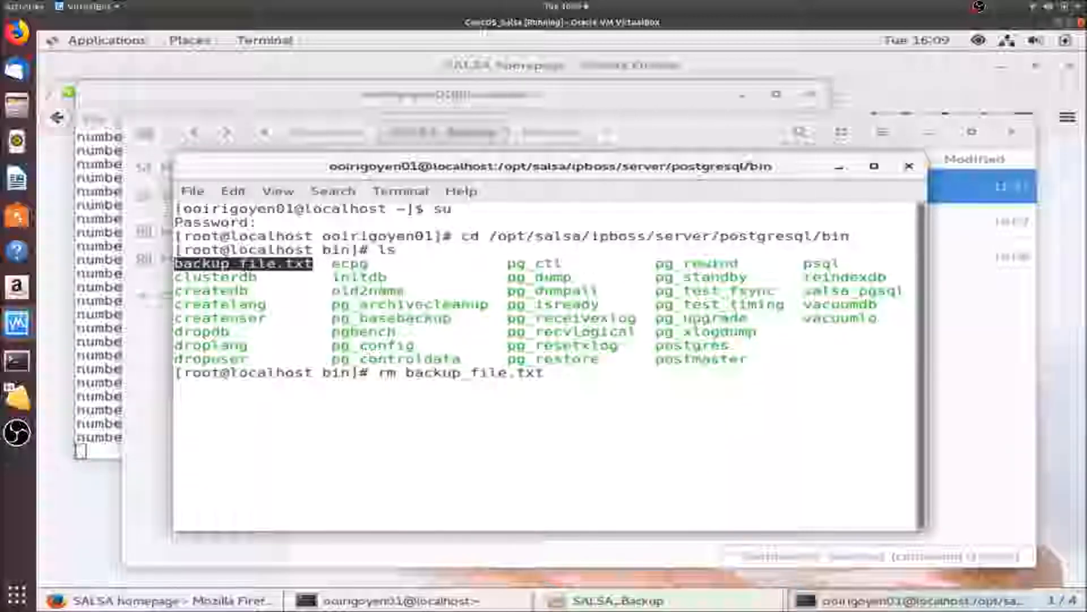
{"action": "key", "text": "Return"}
{"action": "type", "text": "y"}
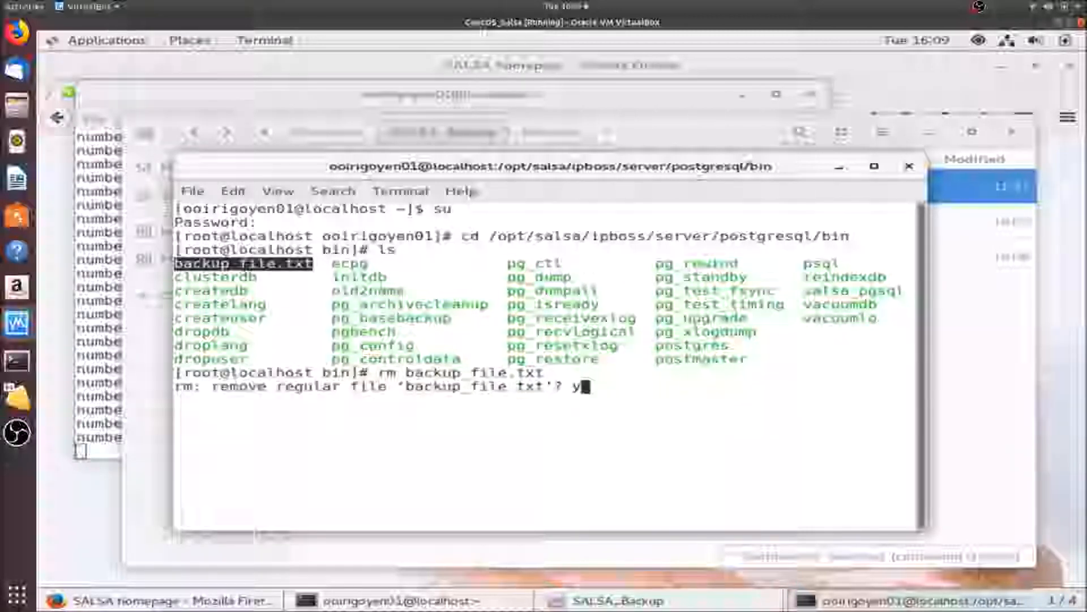
{"action": "key", "text": "Return"}
{"action": "type", "text": "ls"}
{"action": "key", "text": "Return"}
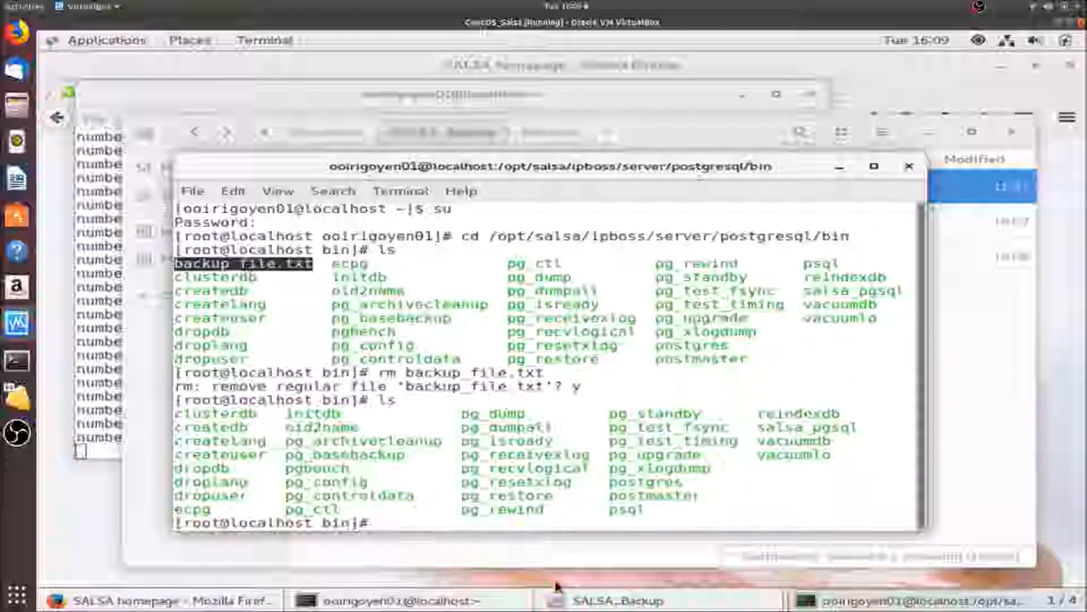
Copy the pg_dump command from the instructions document and paste it into the root terminal.
{"action": "left_click", "coordinate": [617, 601]}
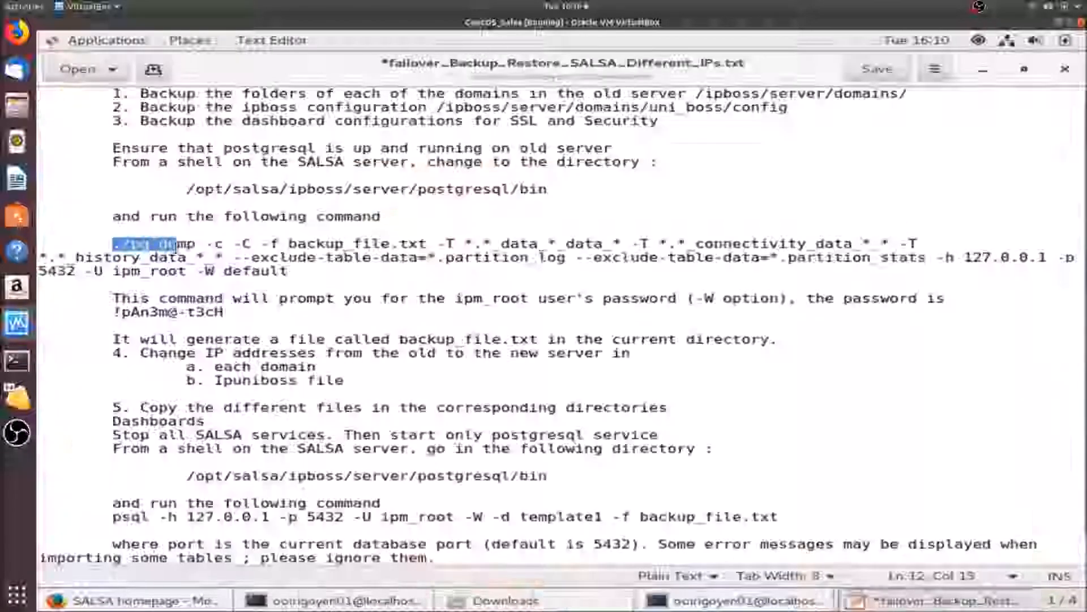
{"action": "left_click_drag", "start_coordinate": [176, 244], "coordinate": [113, 245]}
{"action": "left_click", "coordinate": [292, 269]}
{"action": "key", "text": "alt+Tab"}
{"action": "right_click", "coordinate": [556, 433]}
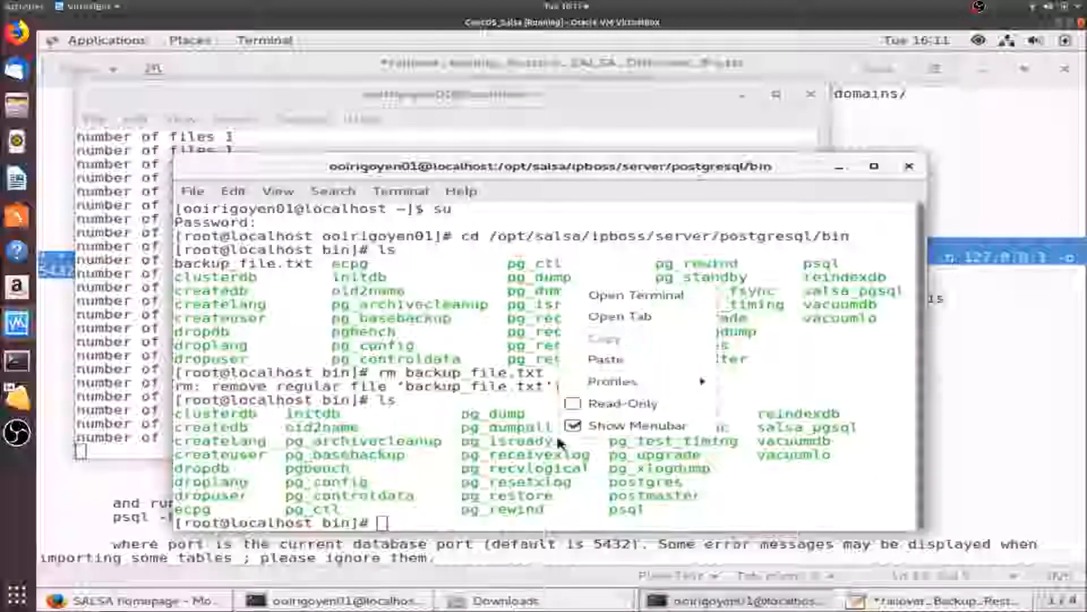
{"action": "left_click", "coordinate": [605, 359]}
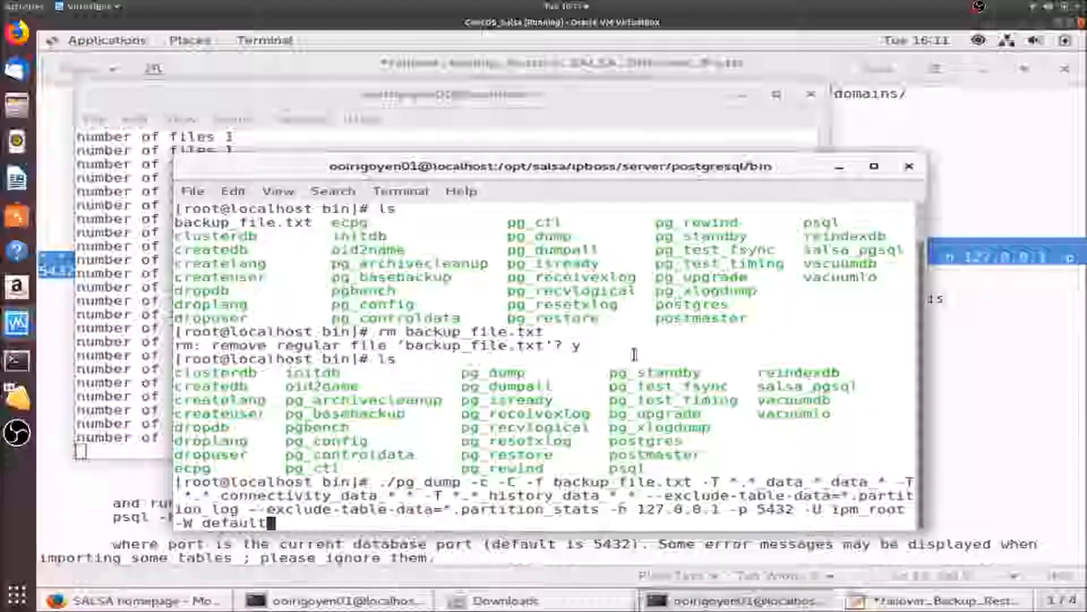
Paste the ipm_root database password at the Password: prompt to run the dump.
{"action": "right_click", "coordinate": [306, 513]}
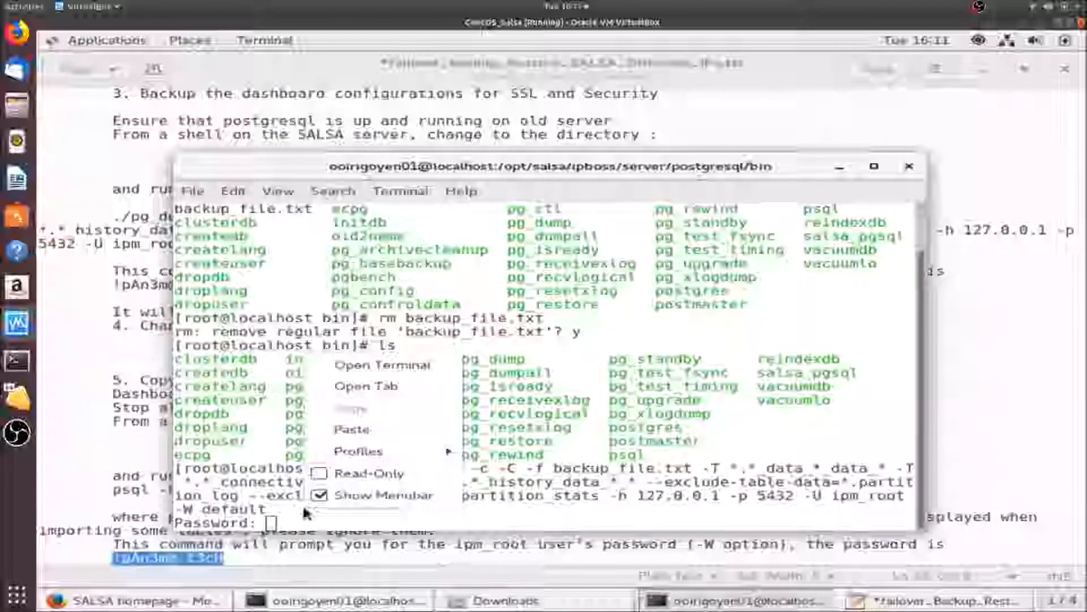
{"action": "left_click", "coordinate": [368, 429]}
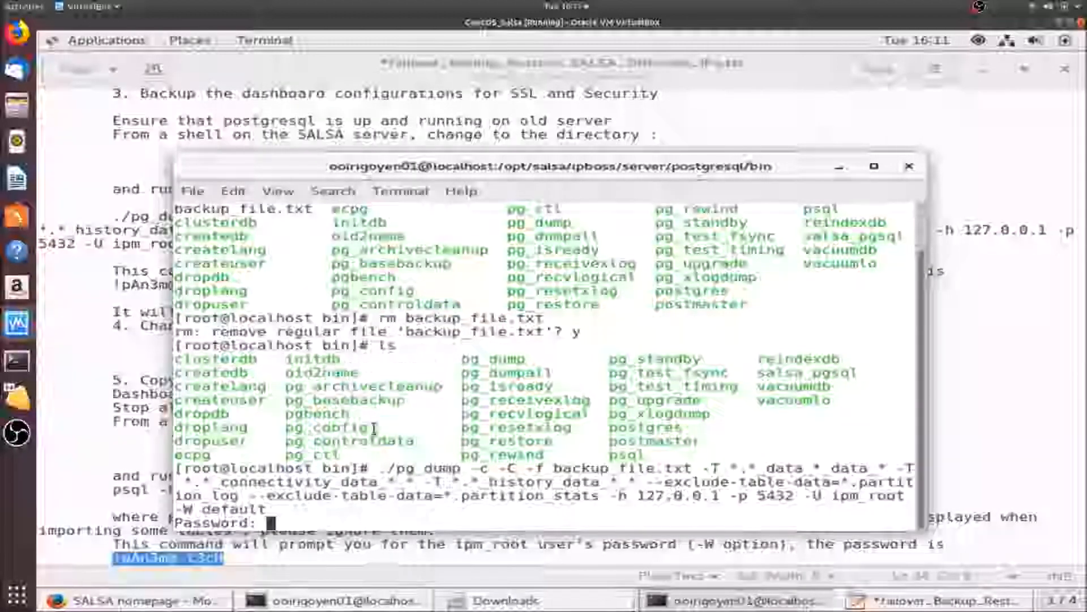
{"action": "key", "text": "Return"}
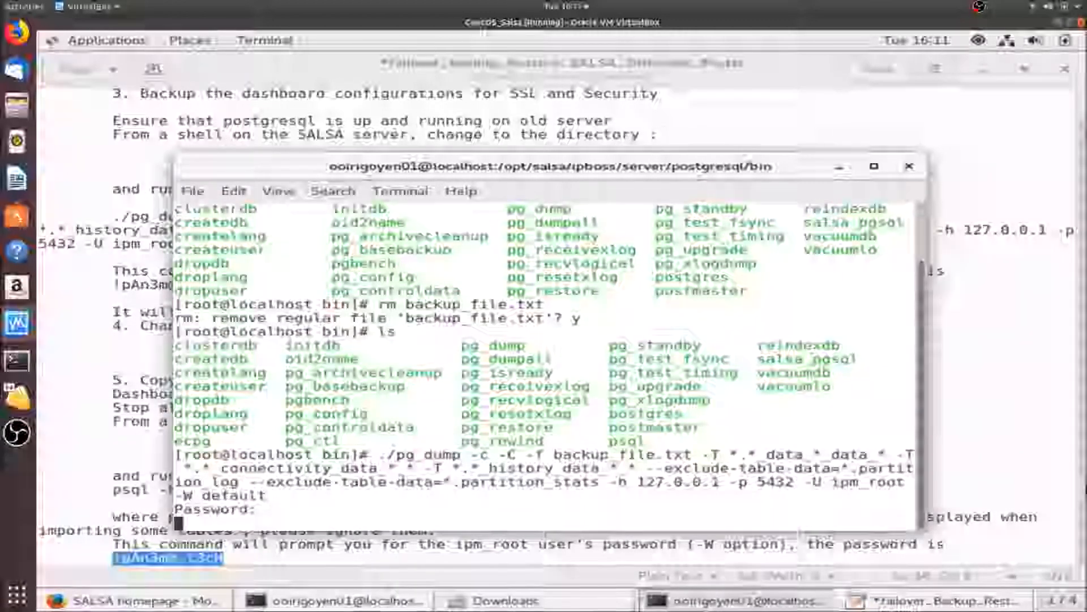
{"action": "left_click", "coordinate": [1083, 478]}
{"action": "left_click", "coordinate": [334, 600]}
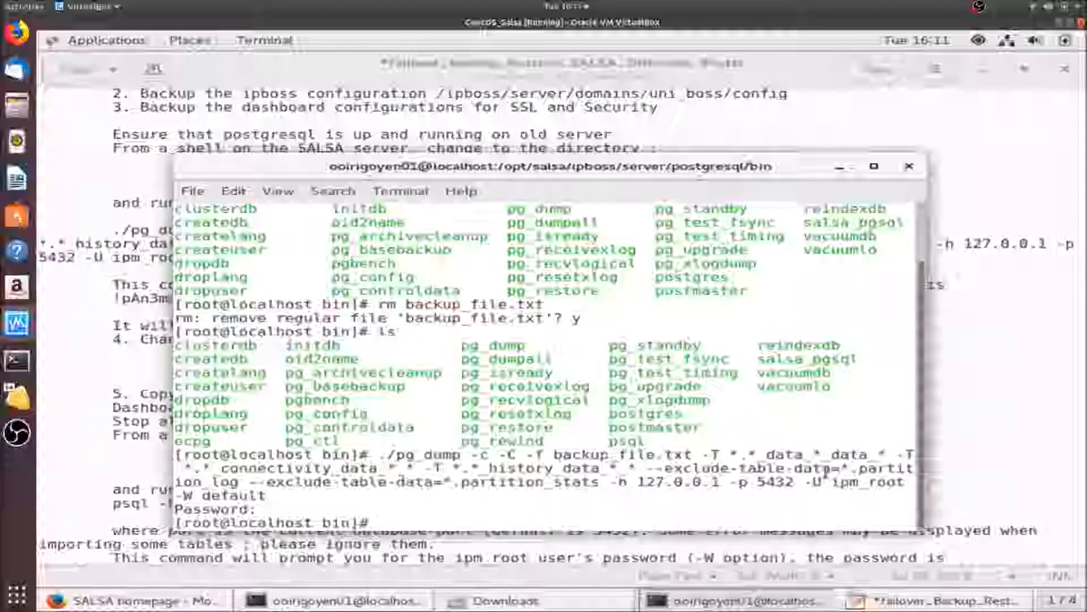
Run ls -l and find the new 3182416-byte backup_file.txt owned by root.
{"action": "type", "text": "ls"}
{"action": "key", "text": "BackSpace"}
{"action": "type", "text": "ls "}
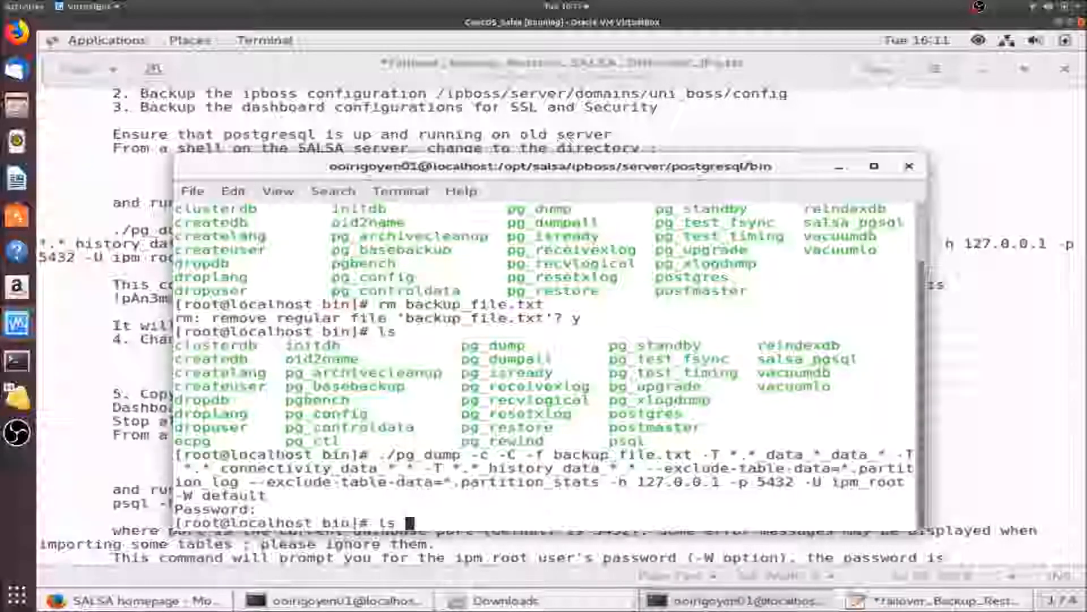
{"action": "type", "text": "-"}
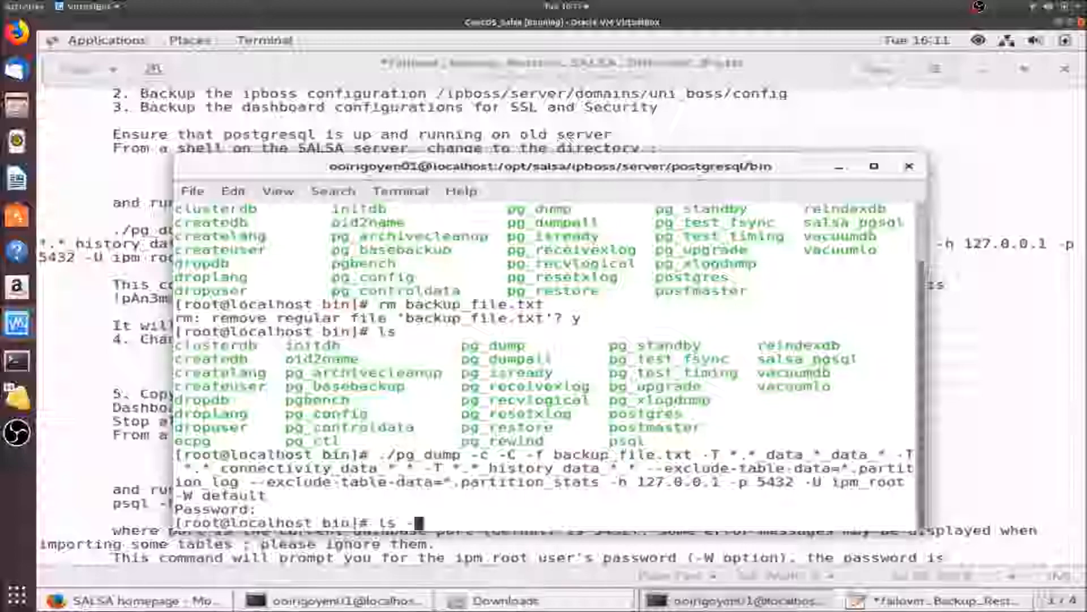
{"action": "type", "text": "l"}
{"action": "key", "text": "Return"}
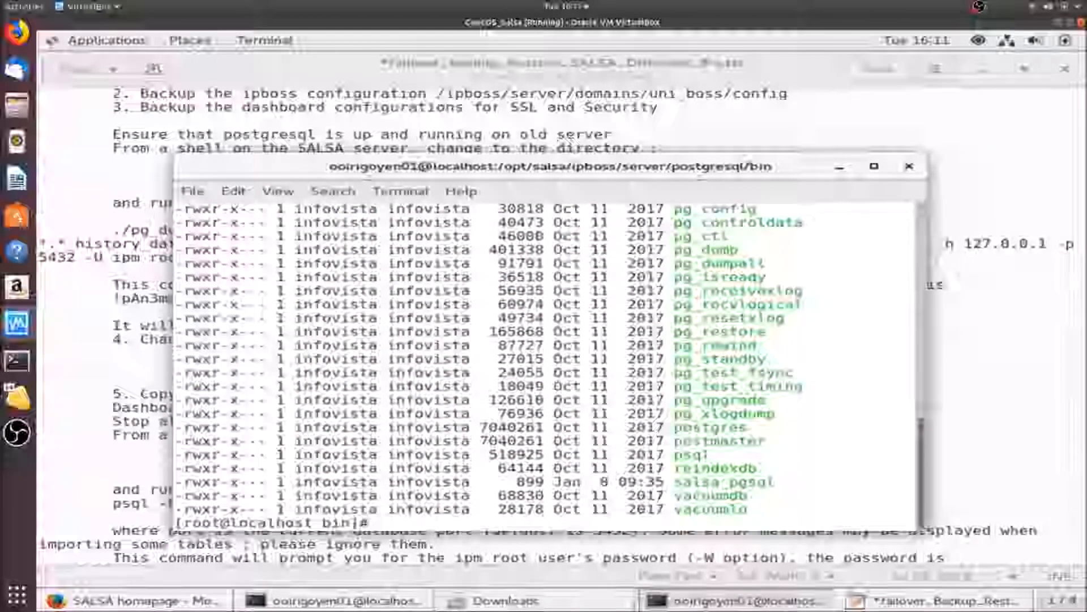
{"action": "scroll", "coordinate": [920, 418], "scroll_direction": "up", "scroll_amount": 3}
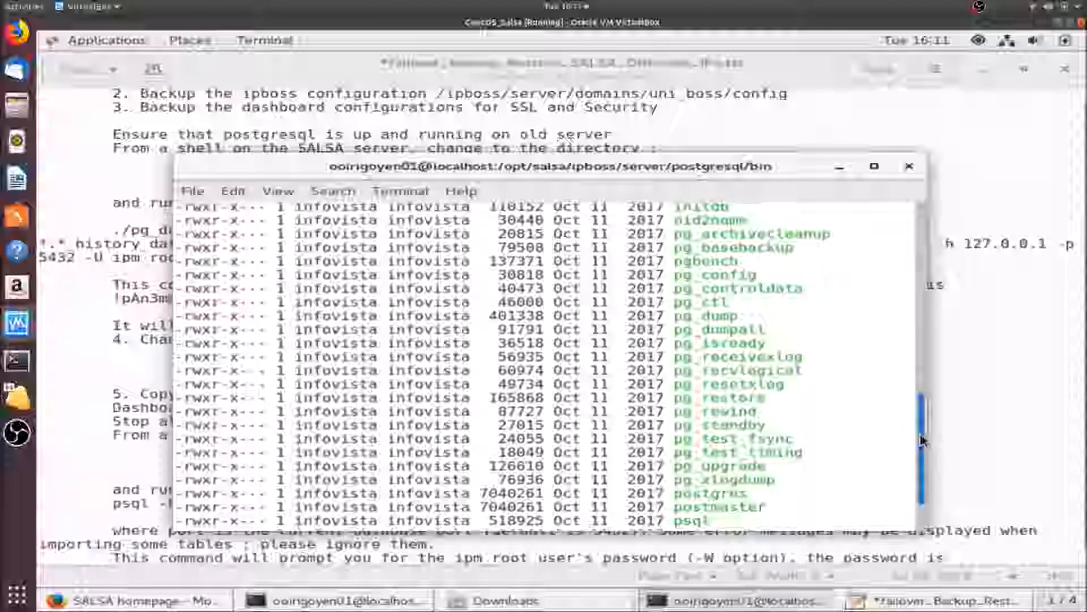
{"action": "scroll", "coordinate": [920, 417], "scroll_direction": "up", "scroll_amount": 3}
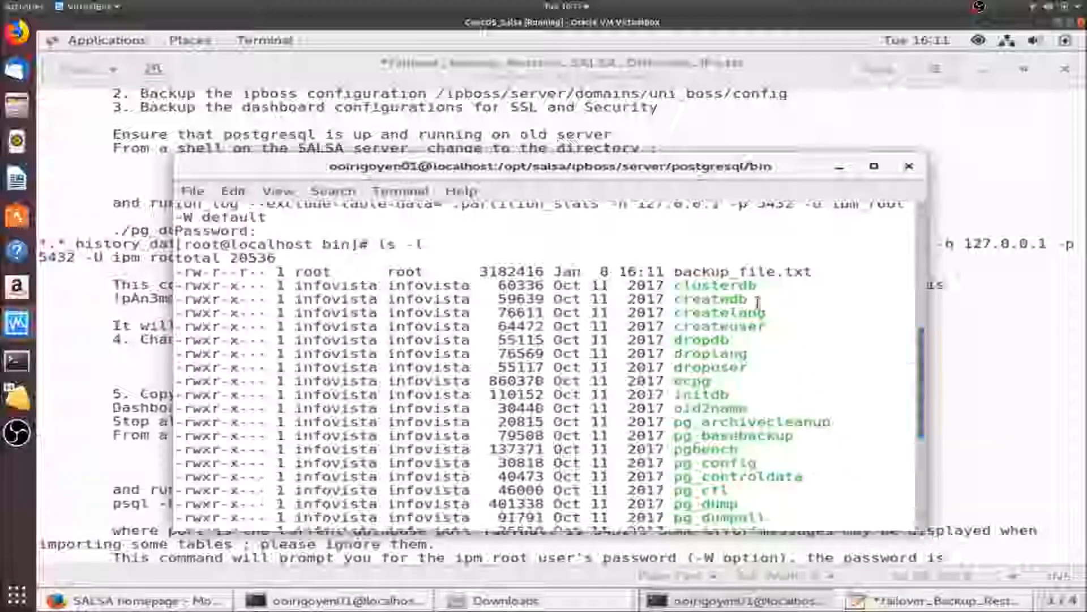
{"action": "left_click_drag", "start_coordinate": [669, 267], "coordinate": [812, 273]}
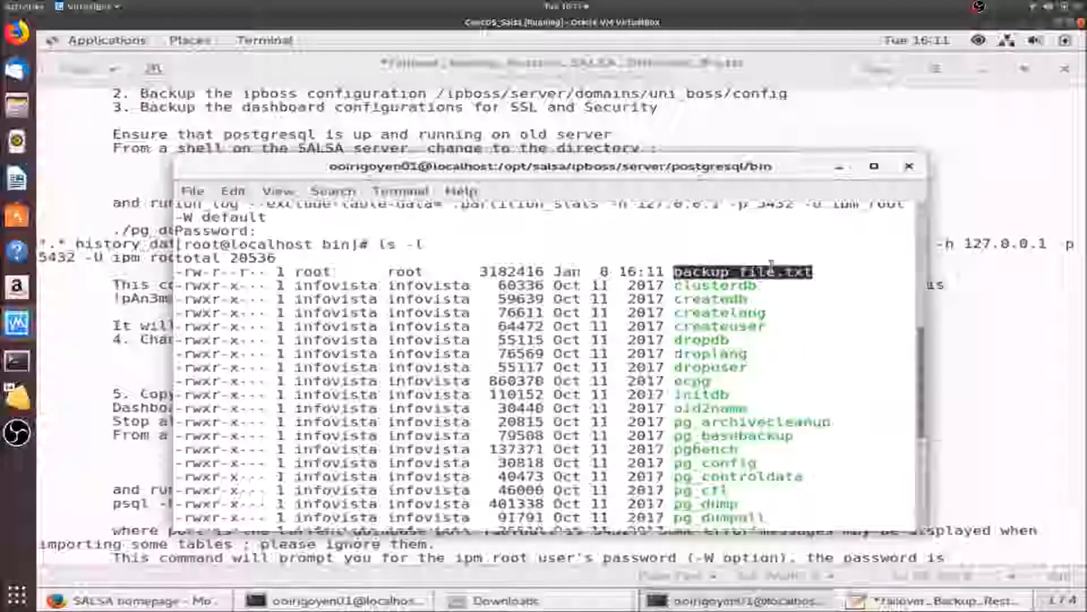
{"action": "left_click", "coordinate": [544, 598]}
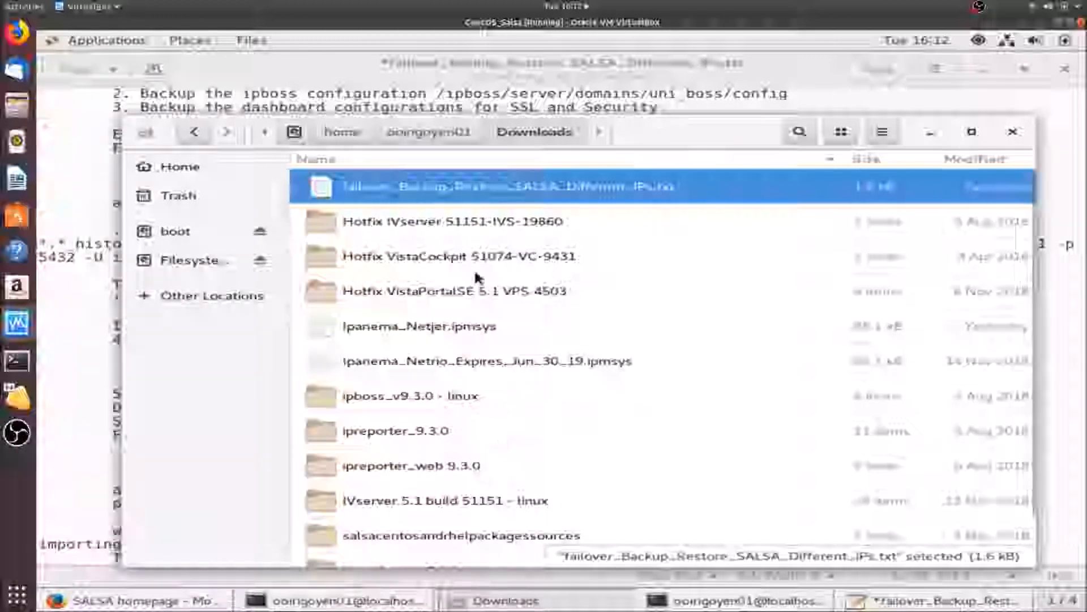
Copy backup_file.txt from /opt/salsa/ipboss/server/postgresql/bin.
{"action": "left_click", "coordinate": [192, 267]}
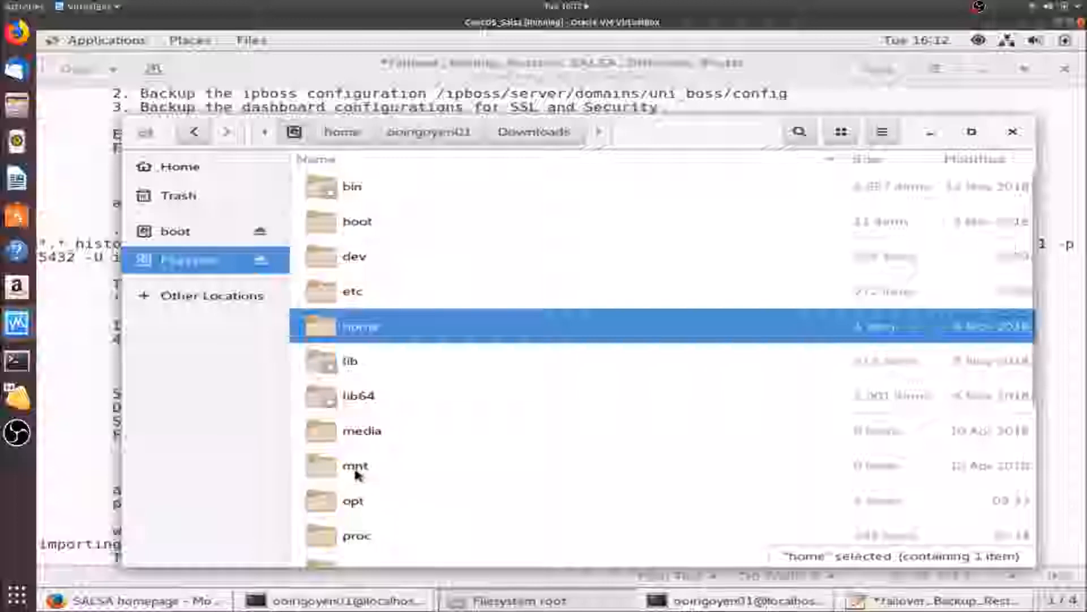
{"action": "double_click", "coordinate": [352, 501]}
{"action": "double_click", "coordinate": [356, 224]}
{"action": "left_click", "coordinate": [357, 226]}
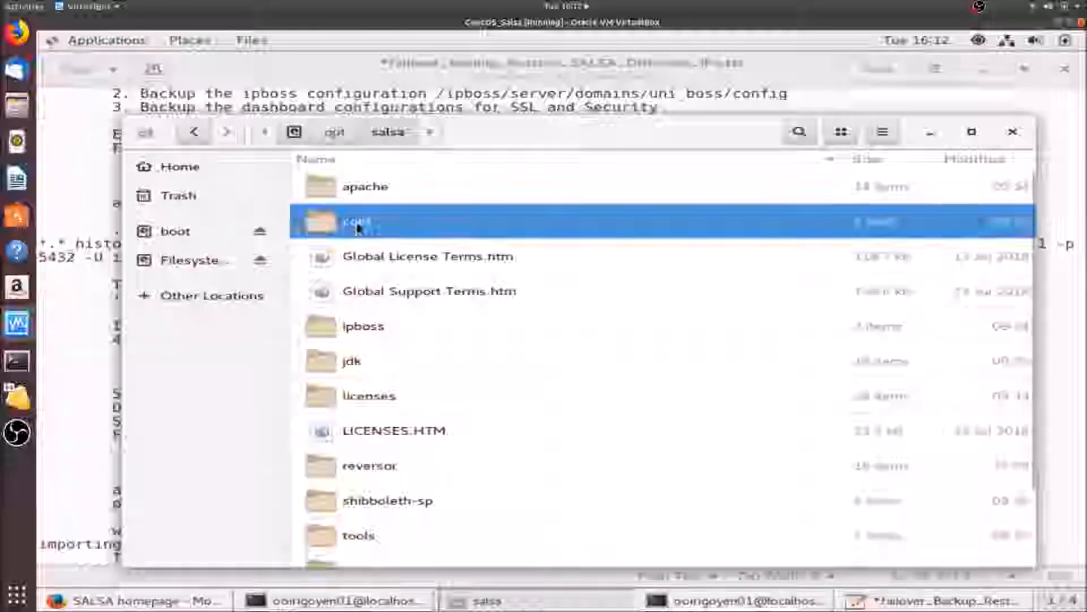
{"action": "double_click", "coordinate": [350, 327]}
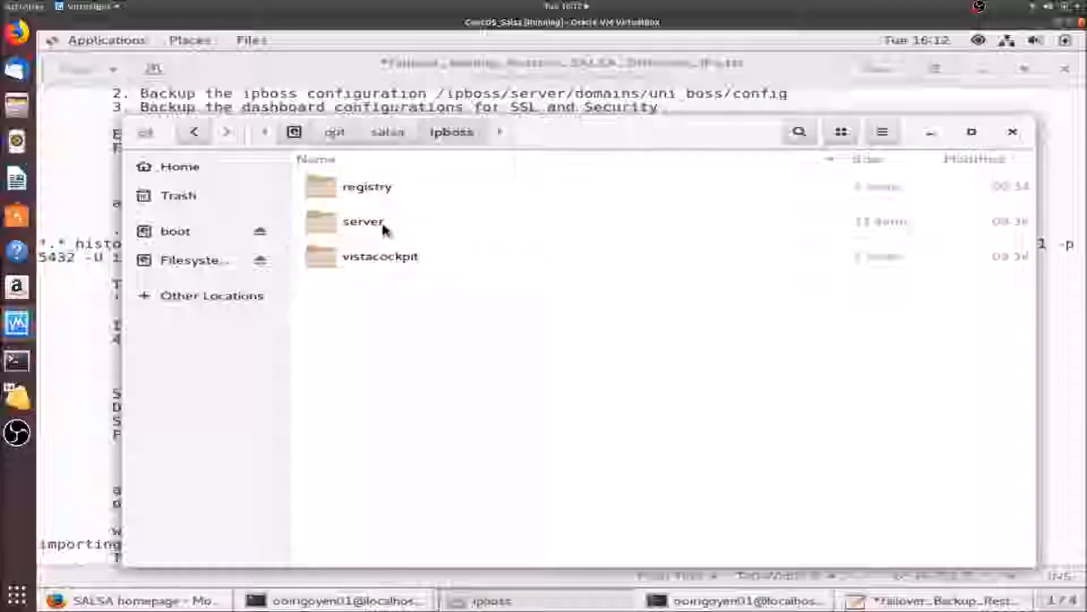
{"action": "double_click", "coordinate": [381, 225]}
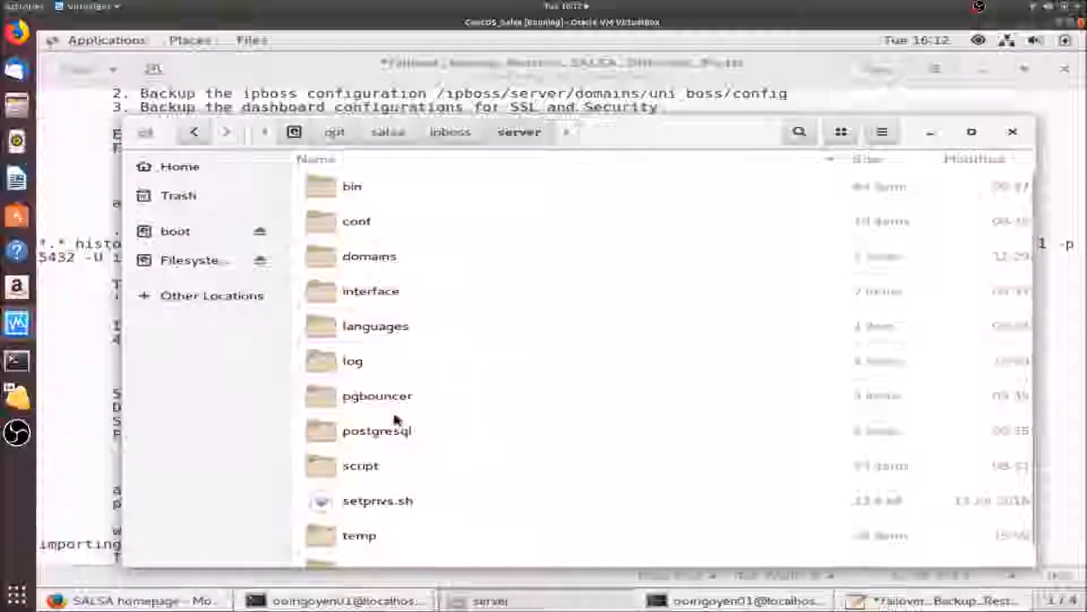
{"action": "left_click", "coordinate": [383, 431]}
{"action": "double_click", "coordinate": [382, 431]}
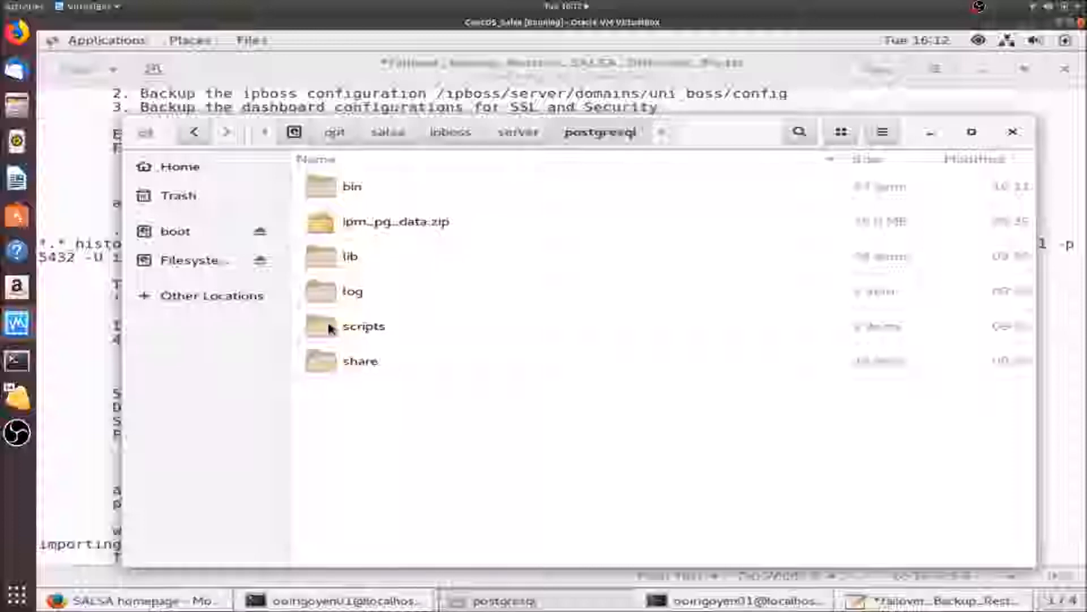
{"action": "double_click", "coordinate": [340, 190]}
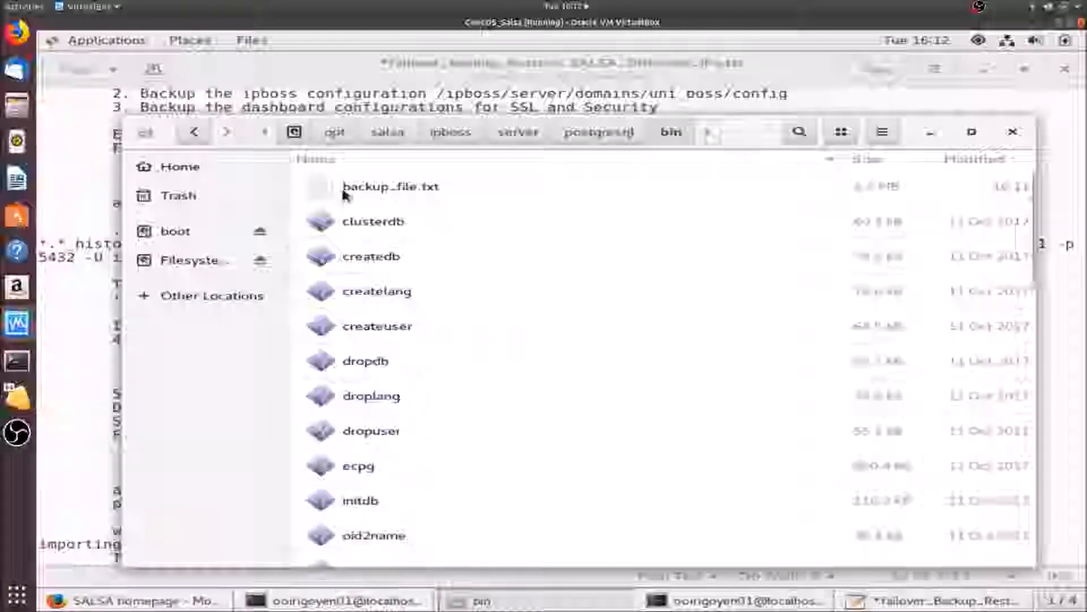
{"action": "left_click", "coordinate": [343, 192]}
{"action": "right_click", "coordinate": [343, 192]}
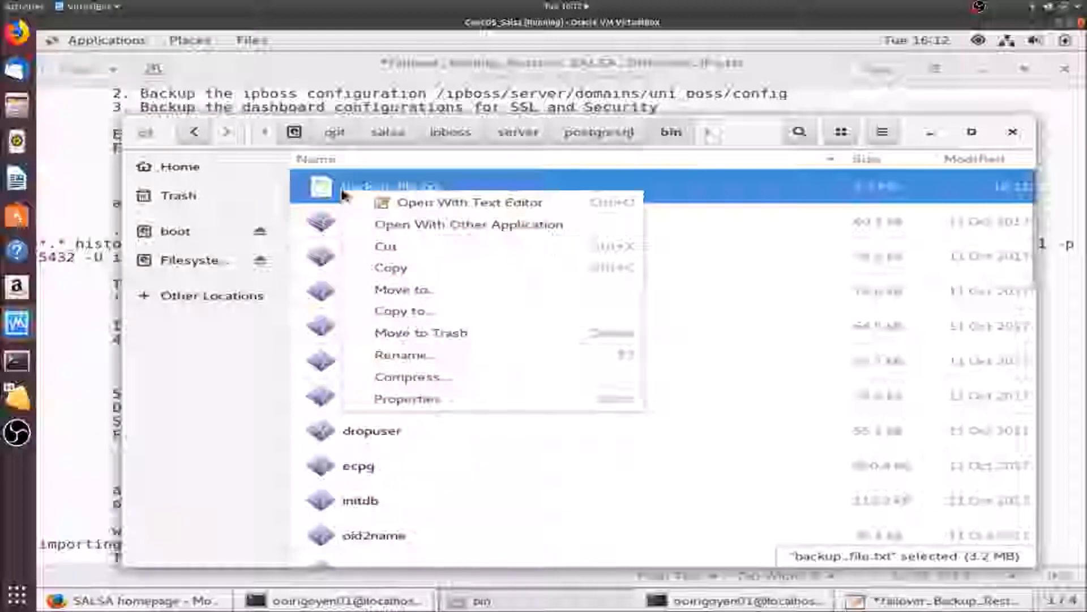
{"action": "left_click", "coordinate": [459, 268]}
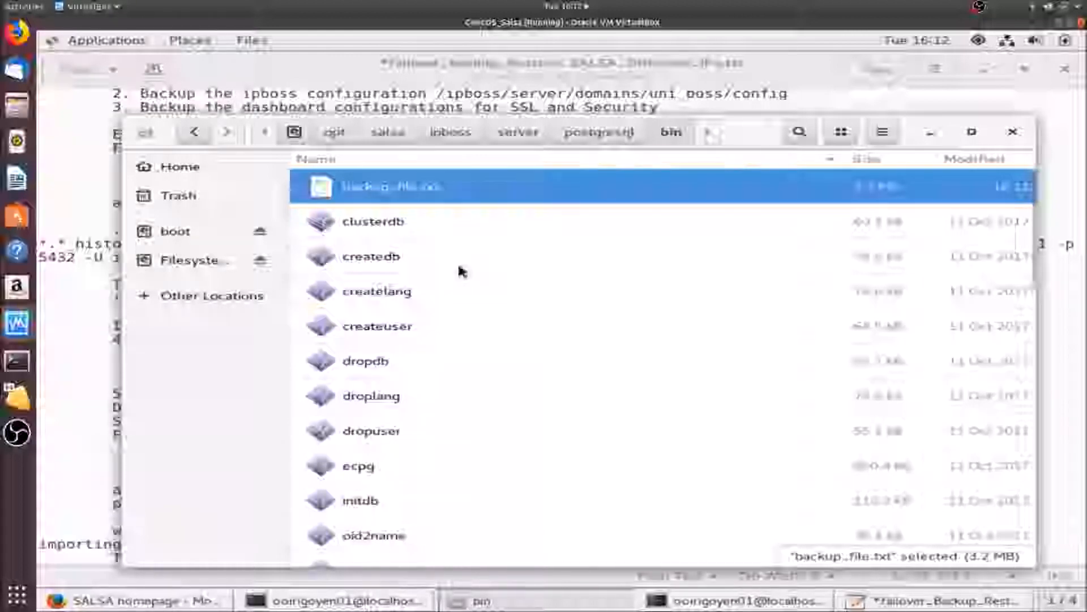
Paste backup_file.txt into the empty Documents/SALSA_Backup/Dashboards folder.
{"action": "left_click", "coordinate": [195, 262]}
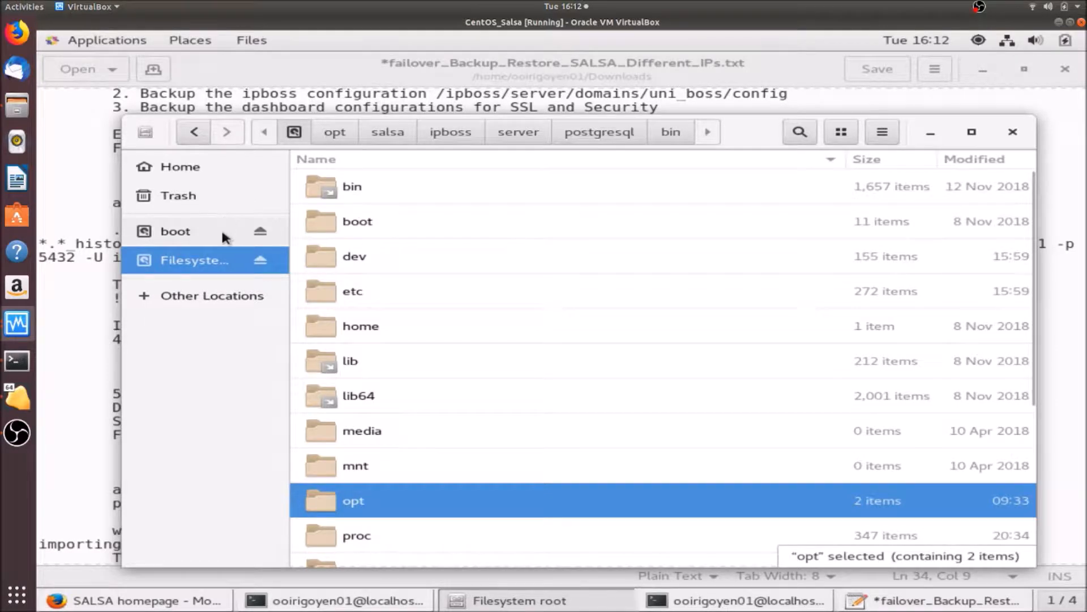
{"action": "double_click", "coordinate": [363, 328]}
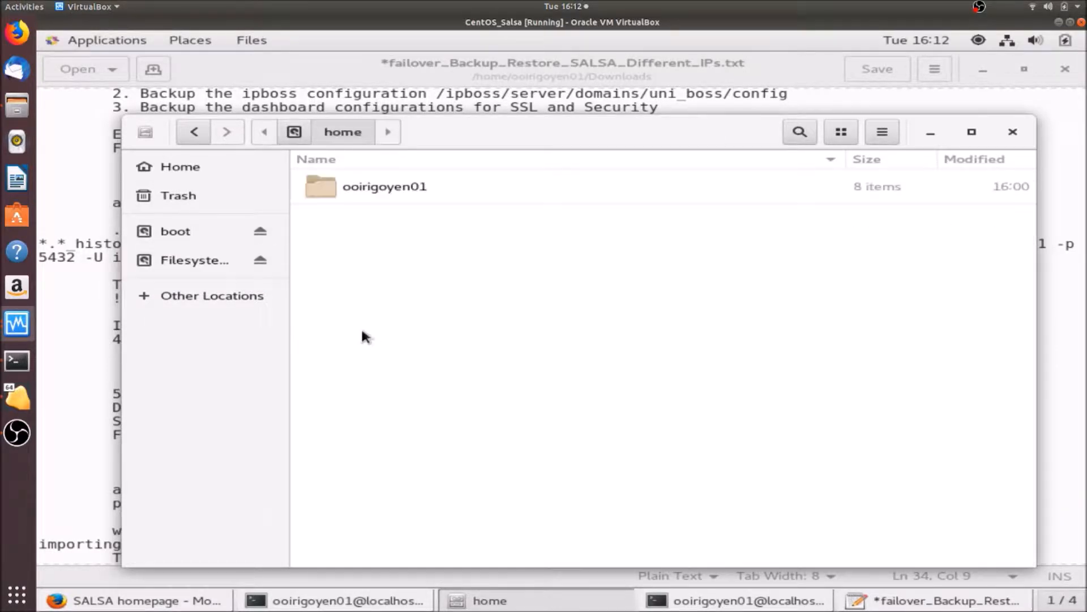
{"action": "double_click", "coordinate": [373, 204]}
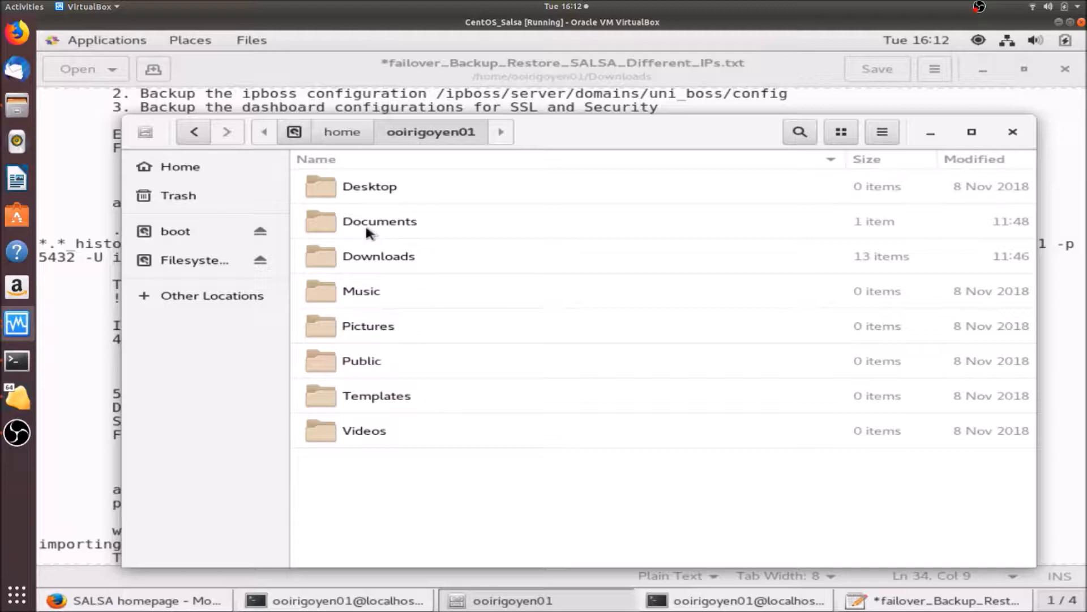
{"action": "double_click", "coordinate": [377, 220]}
{"action": "double_click", "coordinate": [381, 190]}
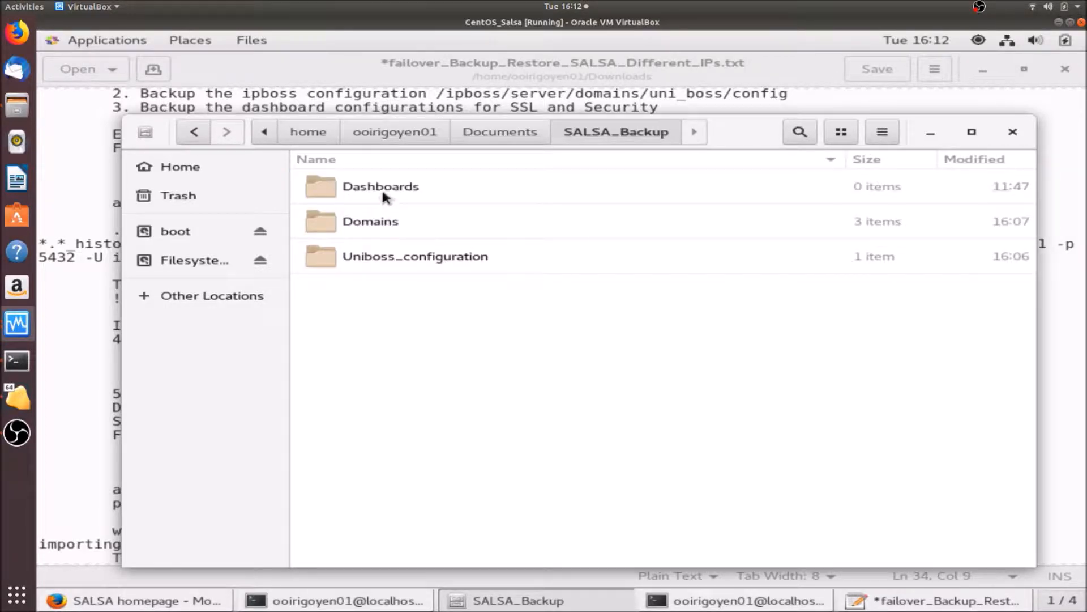
{"action": "double_click", "coordinate": [382, 190]}
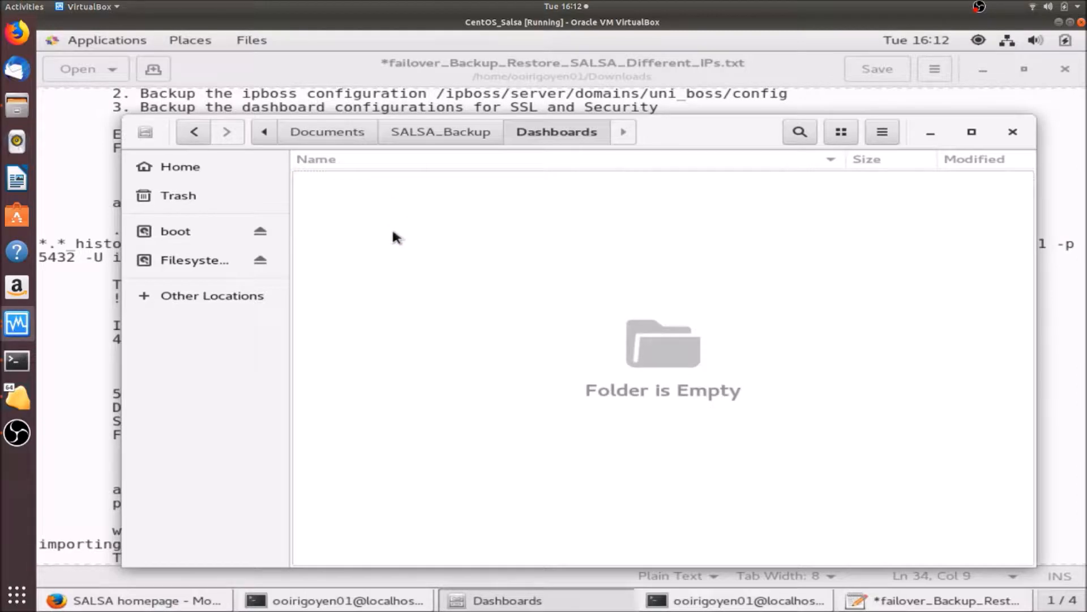
{"action": "key", "text": "ctrl+v"}
{"action": "left_click", "coordinate": [451, 273]}
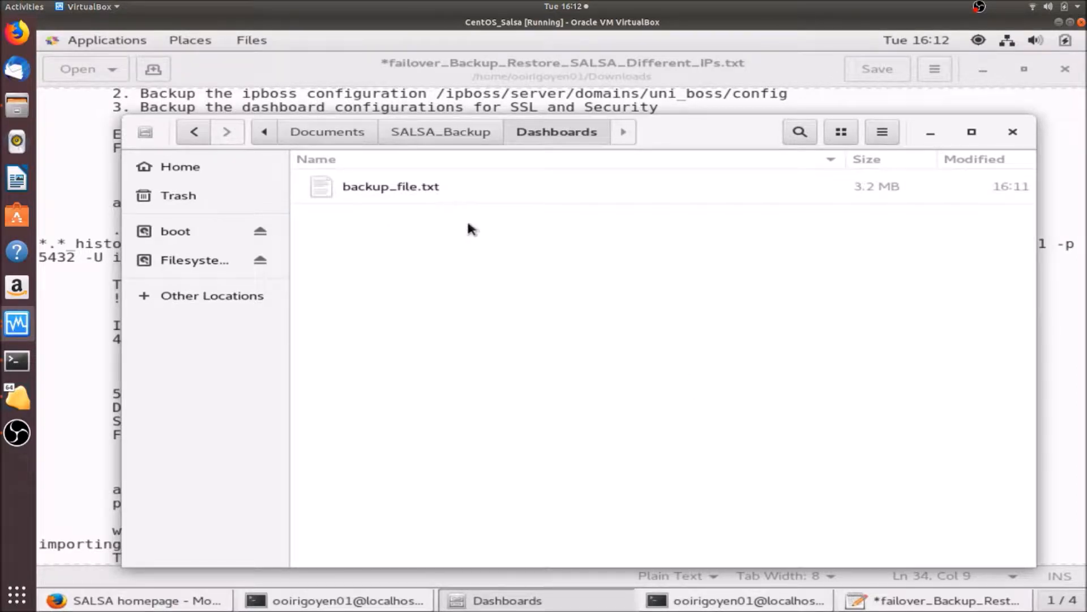
Open SALSA_Backup's Domains/Contoso/config/__active__.ipmconf in the text editor.
{"action": "left_click", "coordinate": [446, 132]}
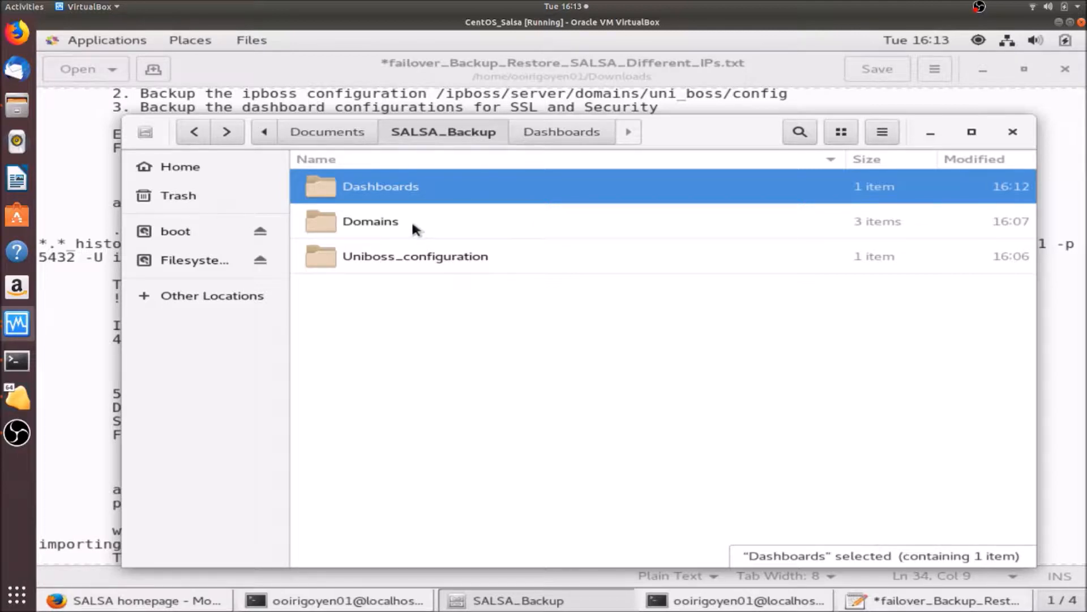
{"action": "double_click", "coordinate": [383, 227]}
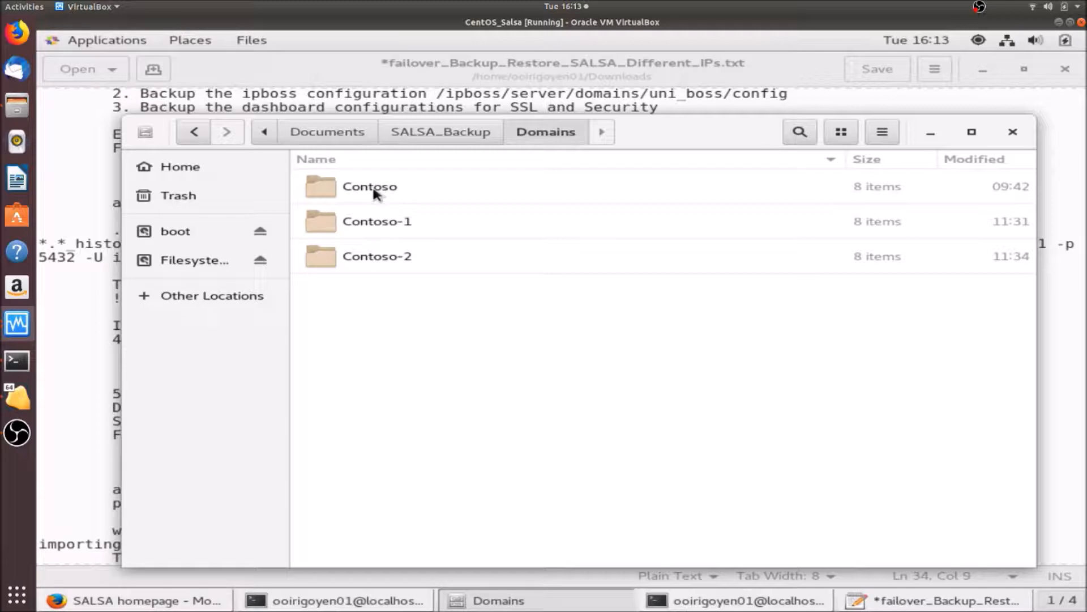
{"action": "double_click", "coordinate": [337, 185]}
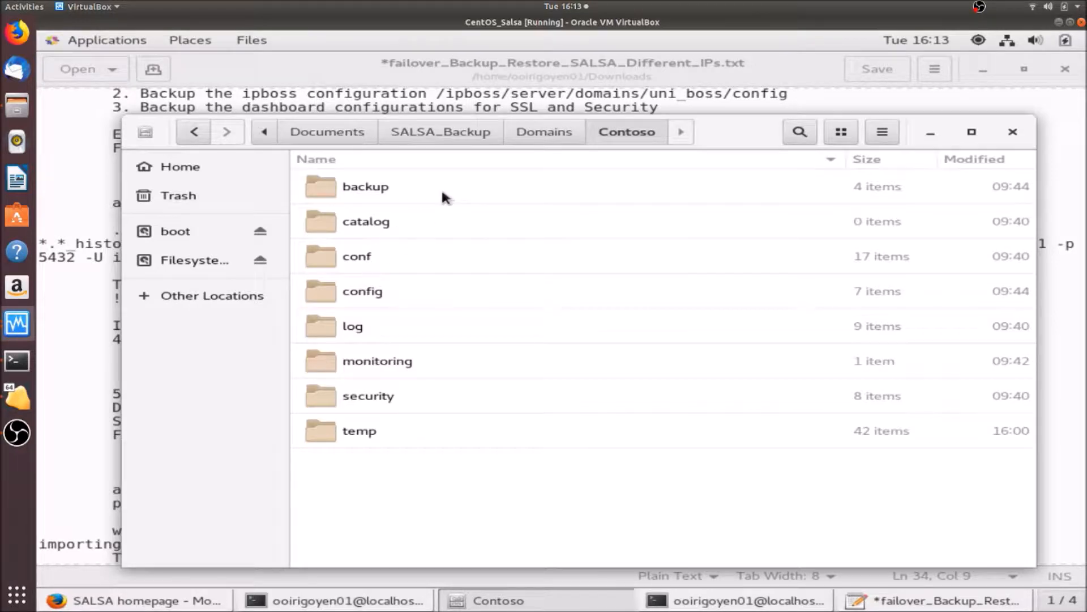
{"action": "double_click", "coordinate": [374, 292]}
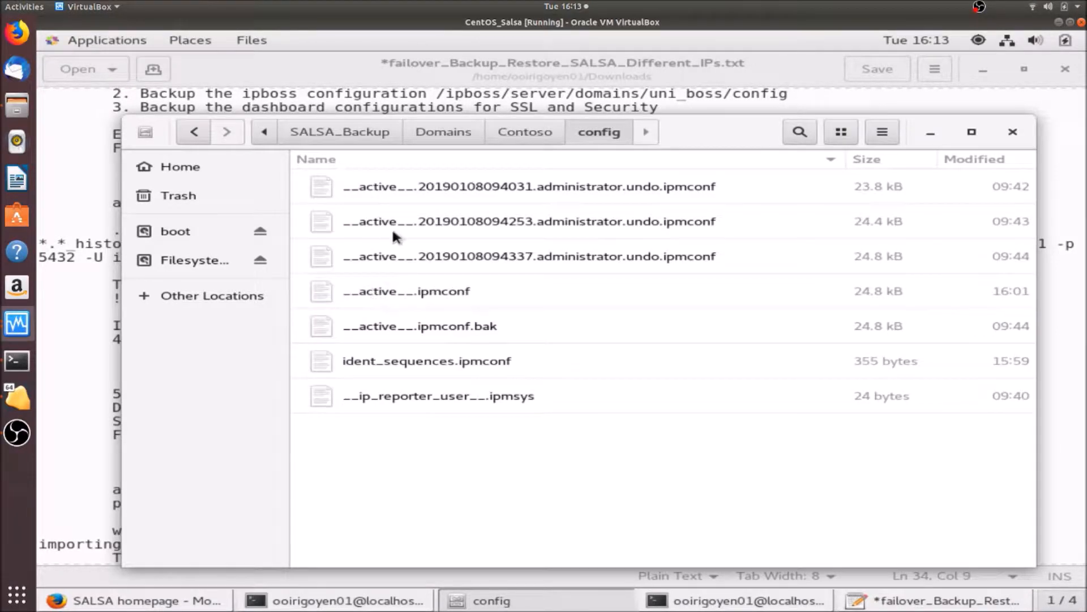
{"action": "left_click", "coordinate": [404, 293]}
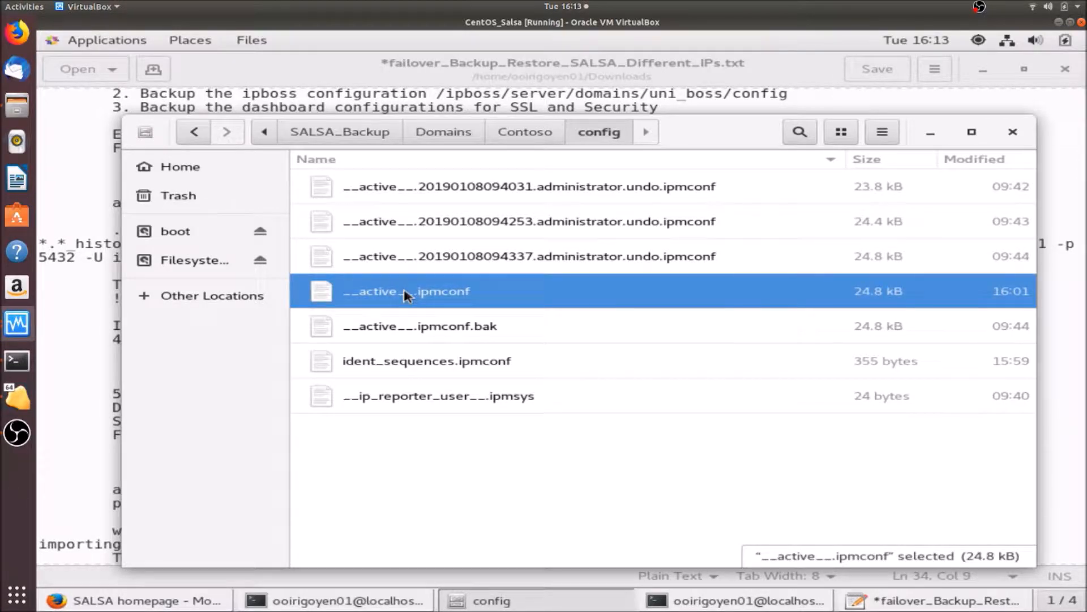
{"action": "double_click", "coordinate": [404, 294]}
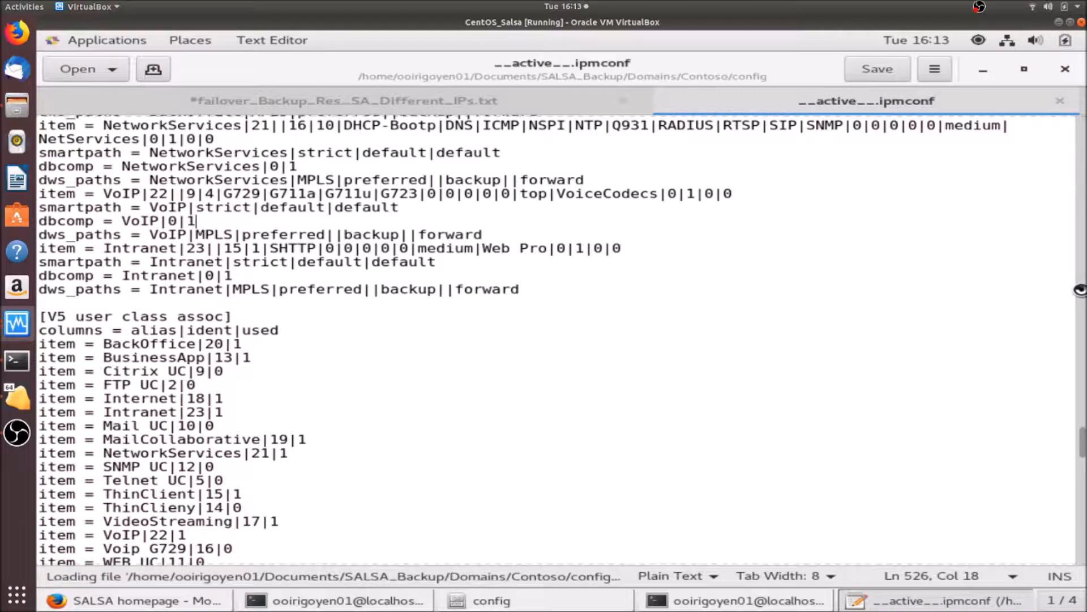
Change Contoso's agent ip address from 192.168.1.72 to 192.168.1.52 and save.
{"action": "left_click_drag", "start_coordinate": [1080, 439], "coordinate": [1079, 116]}
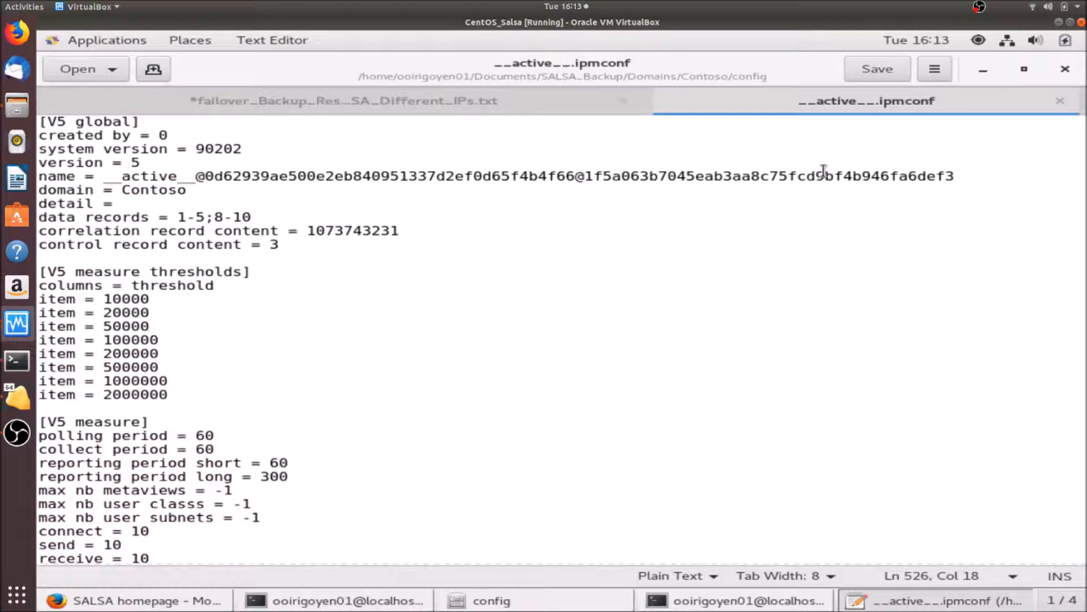
{"action": "key", "text": "ctrl+f"}
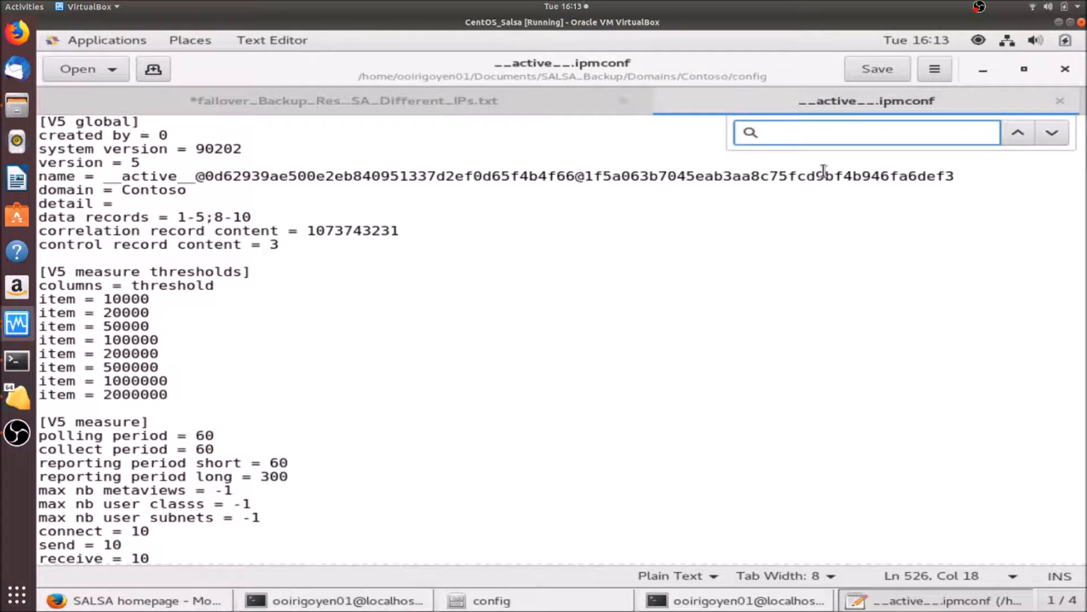
{"action": "type", "text": "72"}
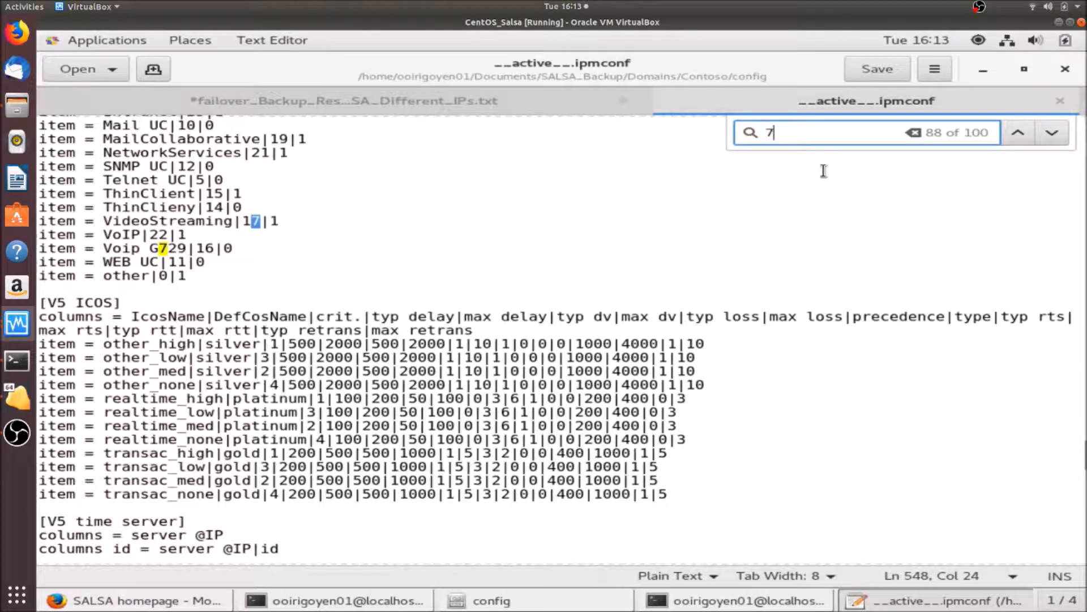
{"action": "left_click", "coordinate": [1051, 134]}
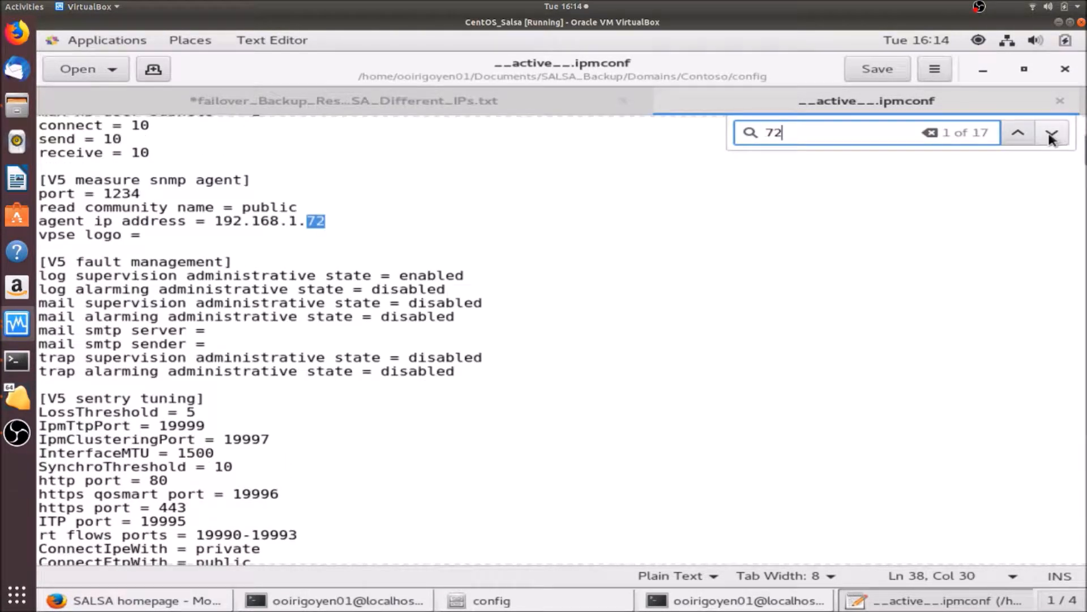
{"action": "left_click", "coordinate": [378, 208]}
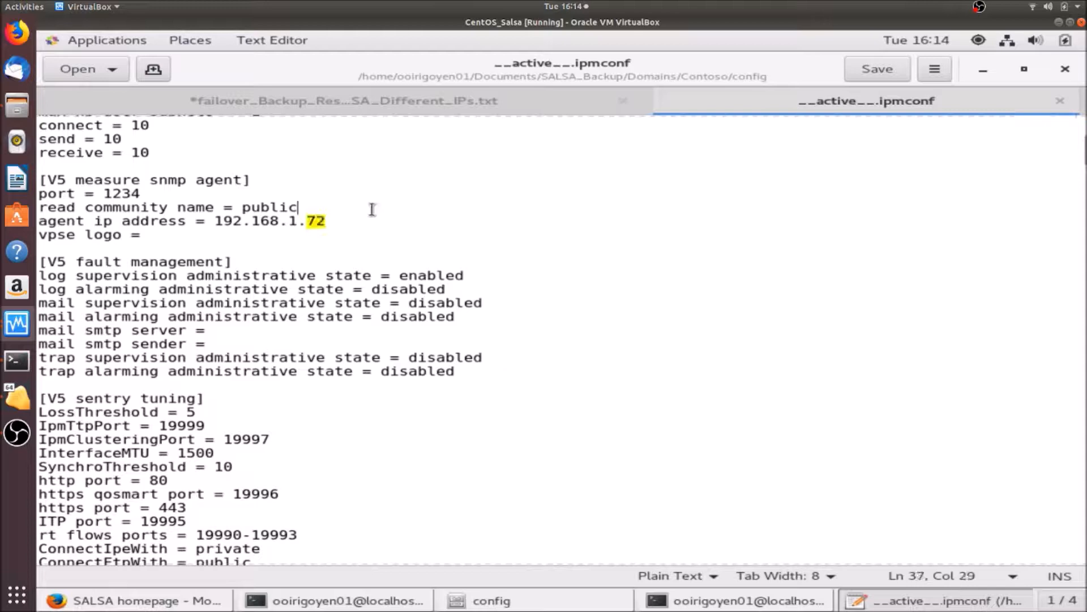
{"action": "left_click", "coordinate": [322, 221]}
{"action": "left_click", "coordinate": [316, 220]}
{"action": "key", "text": "BackSpace"}
{"action": "type", "text": "5"}
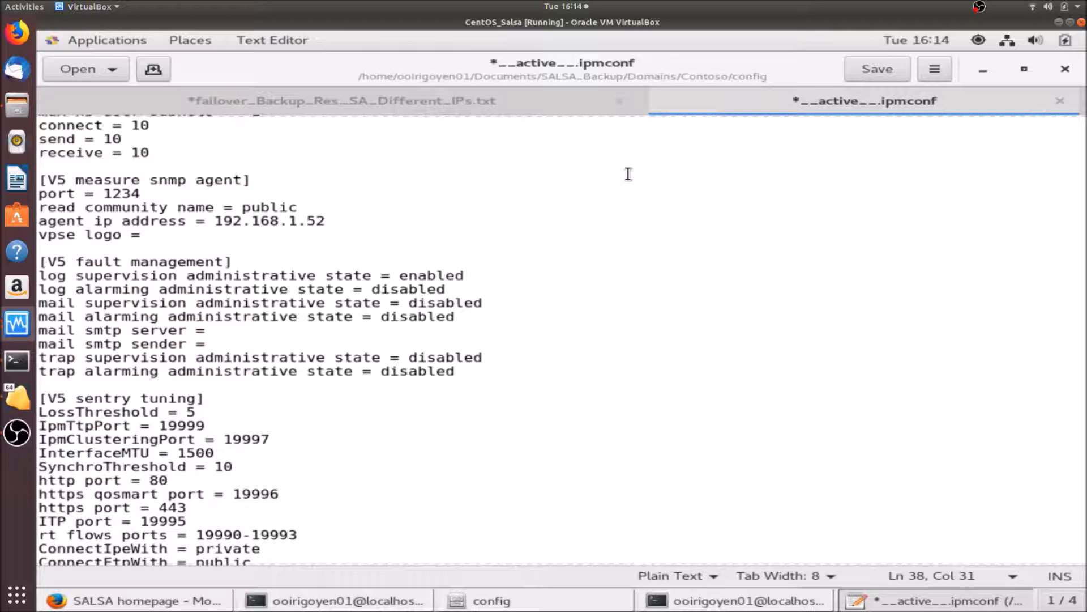
{"action": "key", "text": "ctrl+s"}
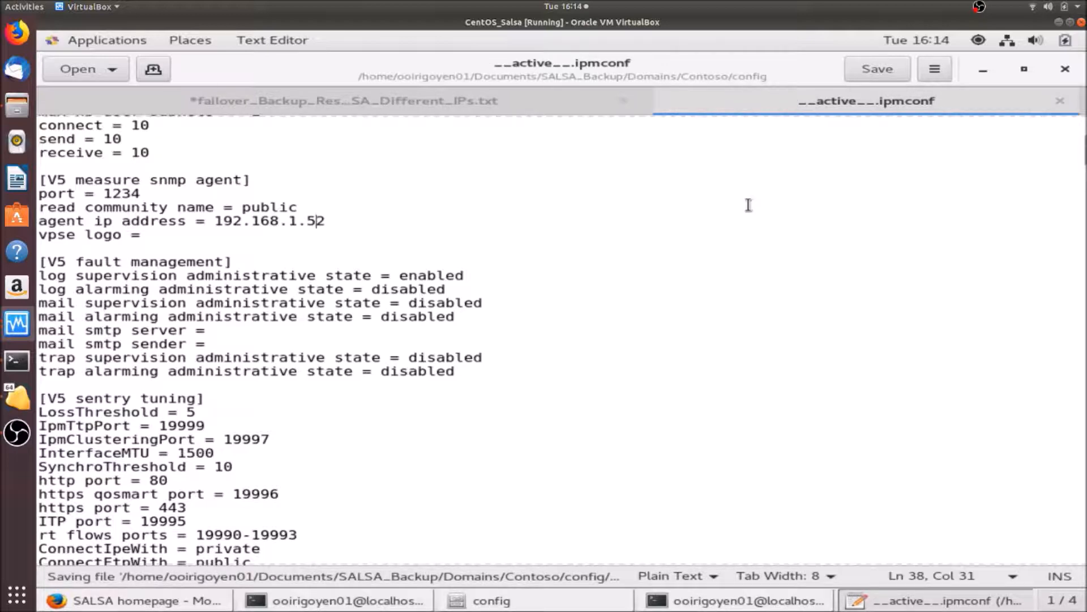
Confirm the address now ends in .52, then close the ipmconf document and return to Files.
{"action": "left_click_drag", "start_coordinate": [221, 221], "coordinate": [298, 219]}
{"action": "key", "text": "ctrl+c"}
{"action": "left_click", "coordinate": [249, 219]}
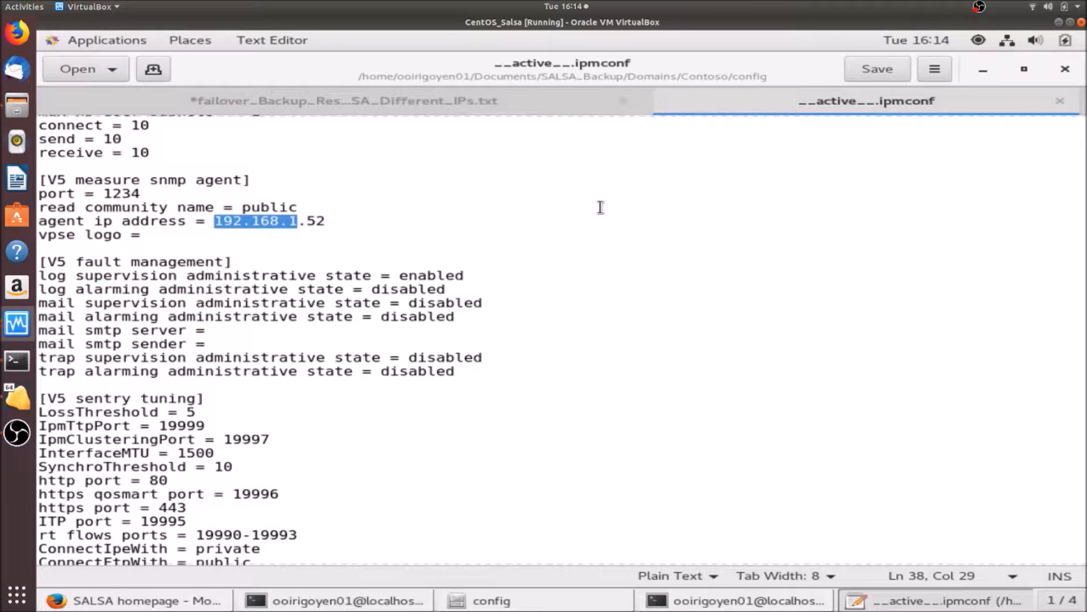
{"action": "key", "text": "ctrl+f"}
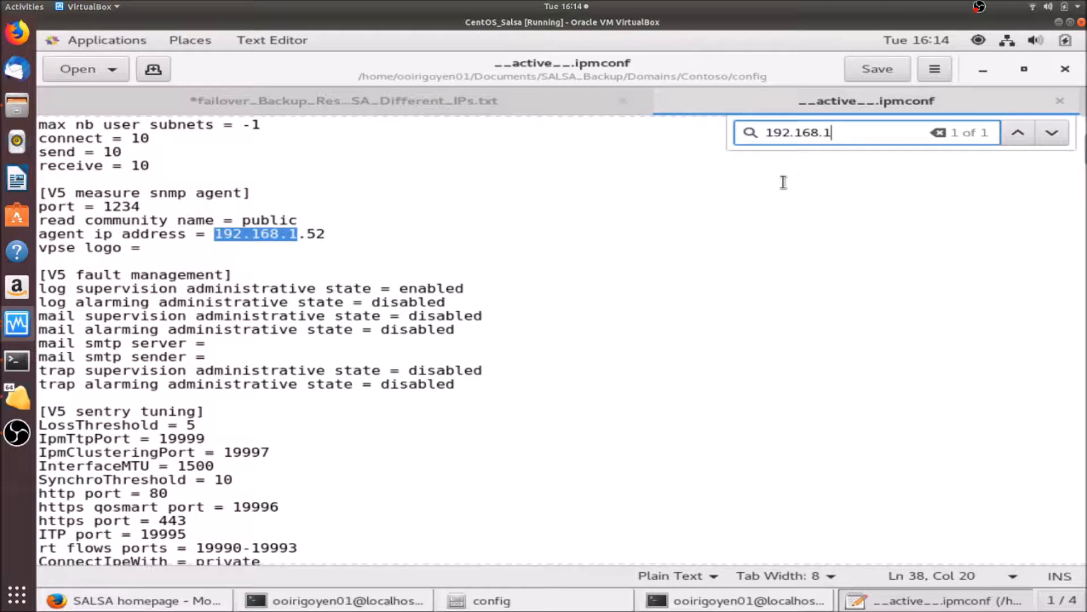
{"action": "double_click", "coordinate": [316, 233]}
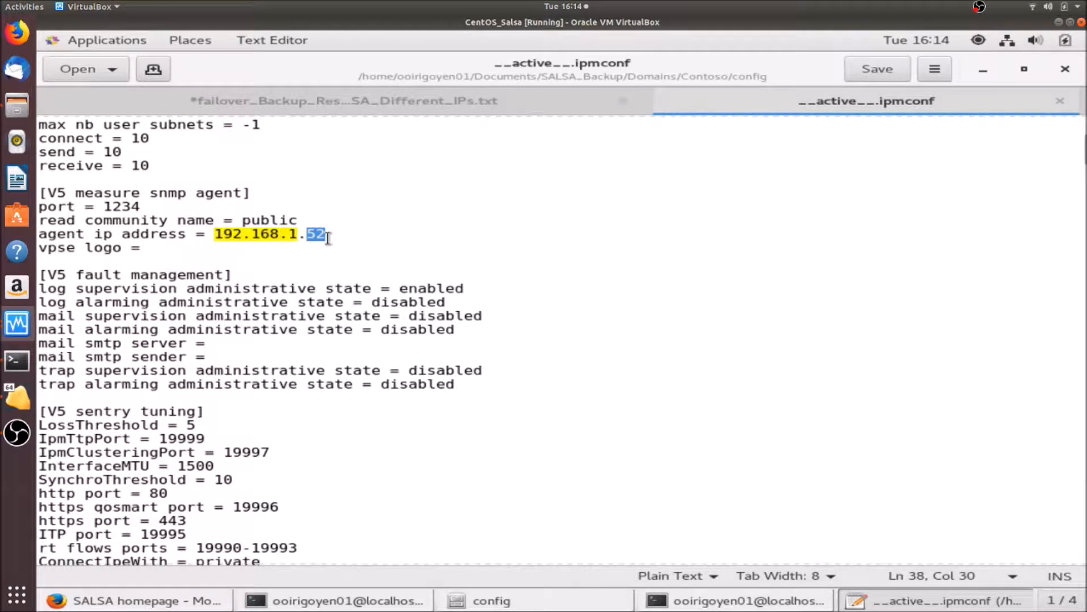
{"action": "left_click", "coordinate": [328, 237]}
{"action": "left_click", "coordinate": [1065, 74]}
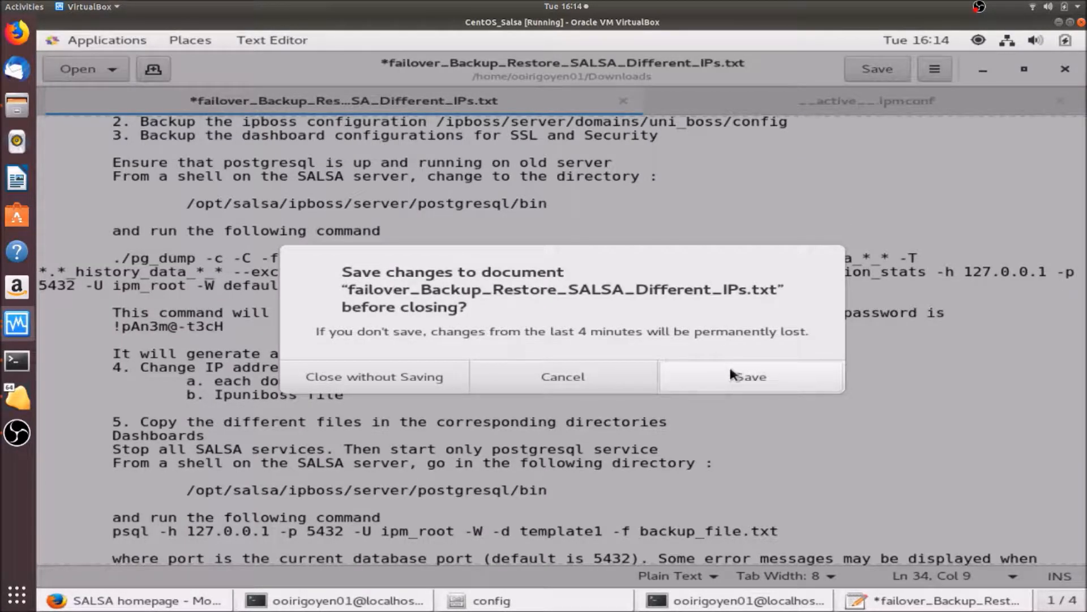
{"action": "left_click", "coordinate": [605, 373]}
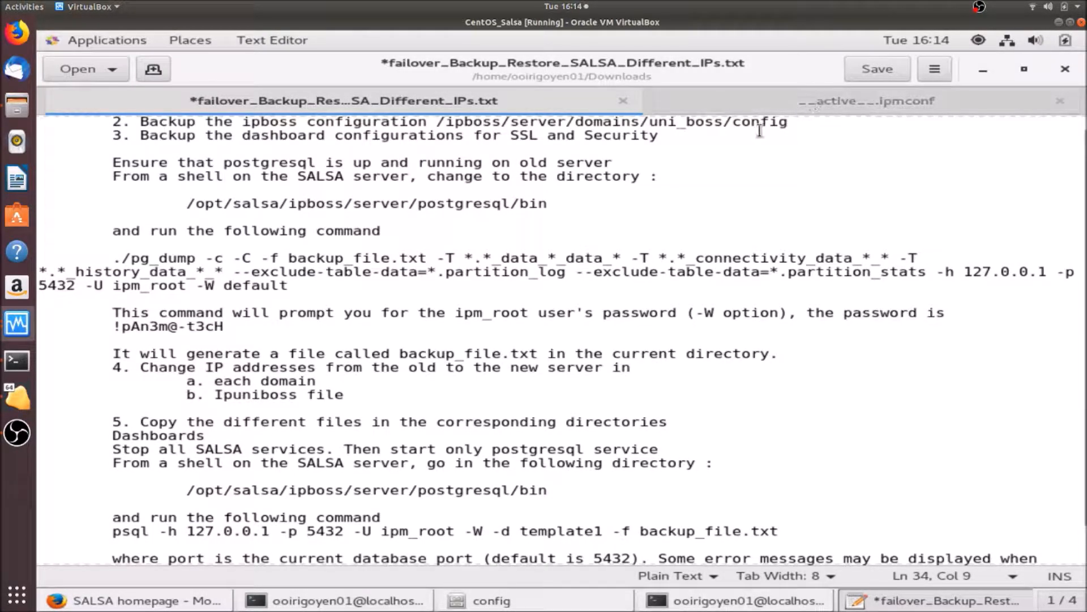
{"action": "left_click", "coordinate": [801, 109]}
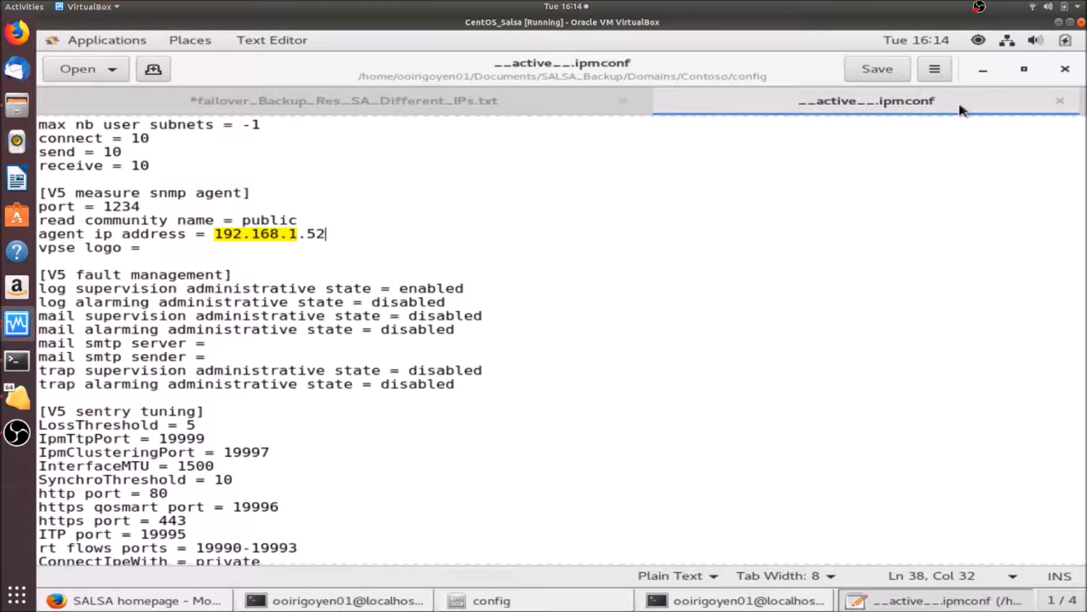
{"action": "left_click", "coordinate": [1060, 100]}
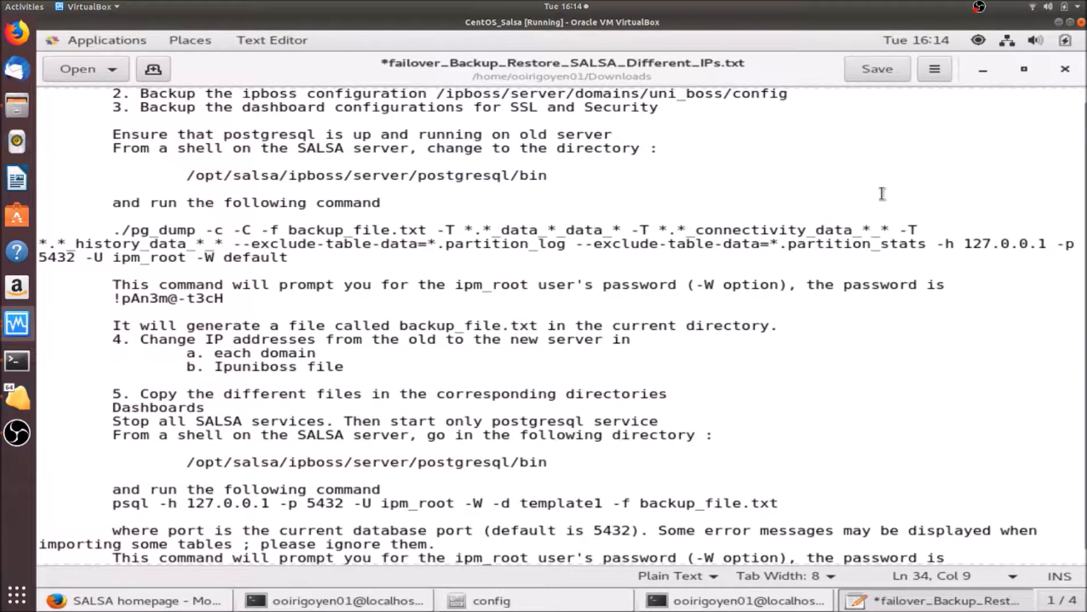
{"action": "key", "text": "alt+Tab"}
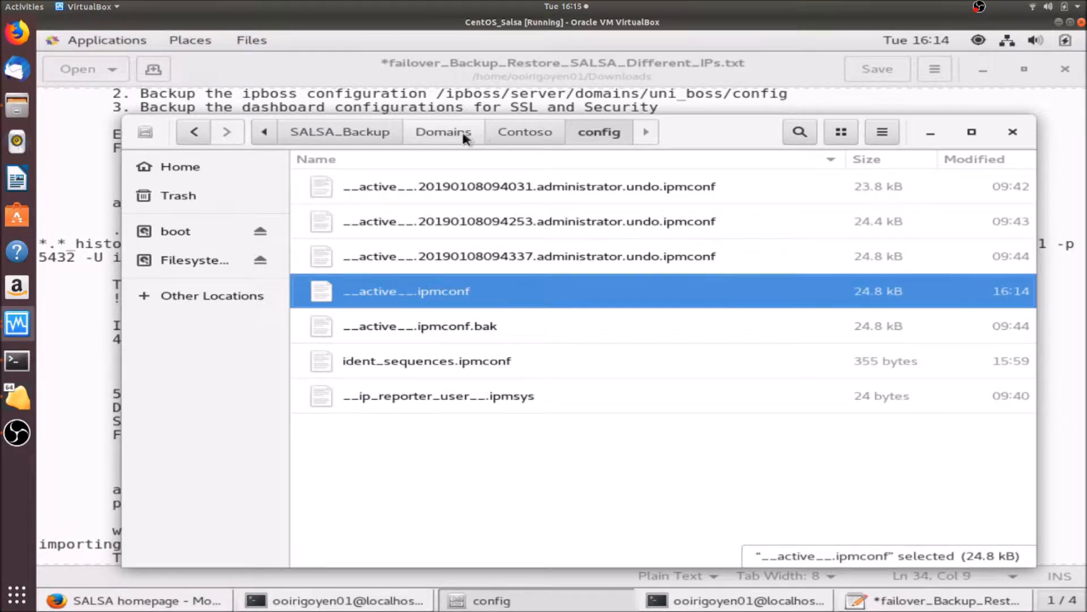
Open Domains/Contoso-1/config/__active__.ipmconf in the text editor.
{"action": "left_click", "coordinate": [445, 132]}
{"action": "double_click", "coordinate": [408, 224]}
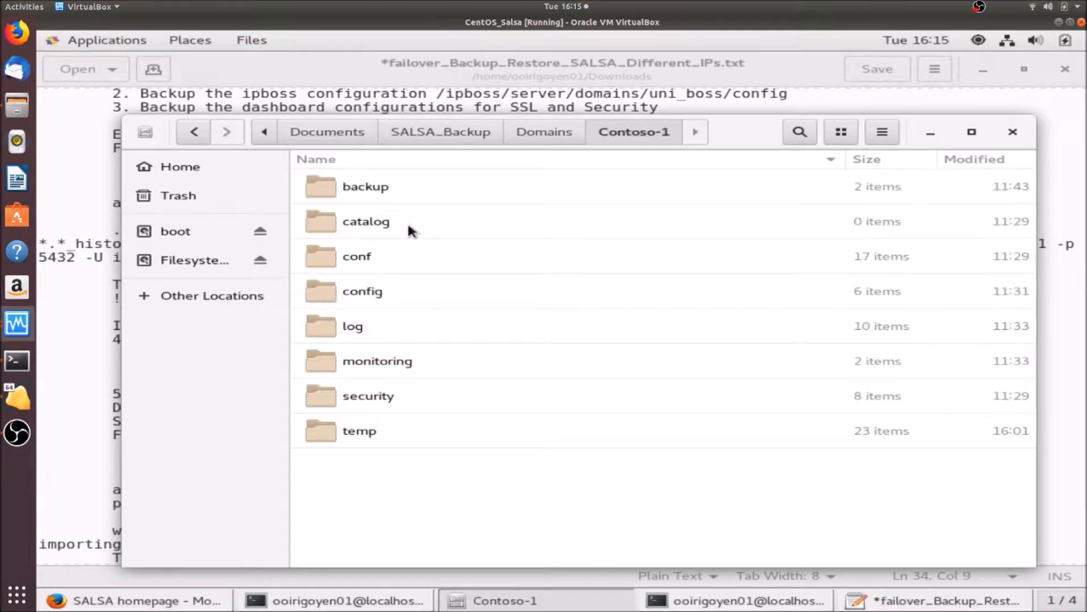
{"action": "double_click", "coordinate": [358, 294]}
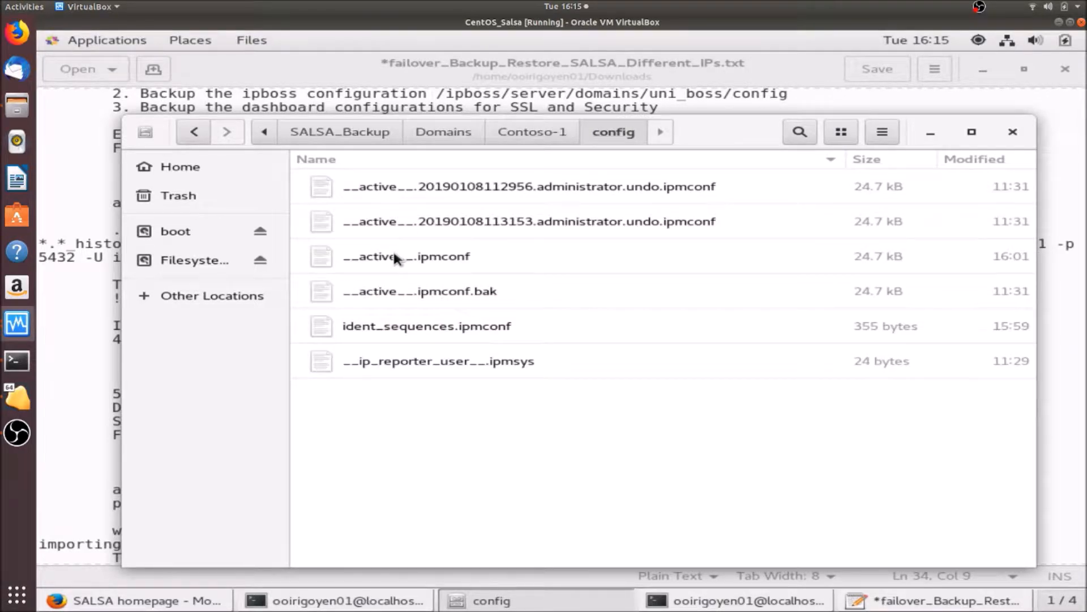
{"action": "double_click", "coordinate": [394, 254]}
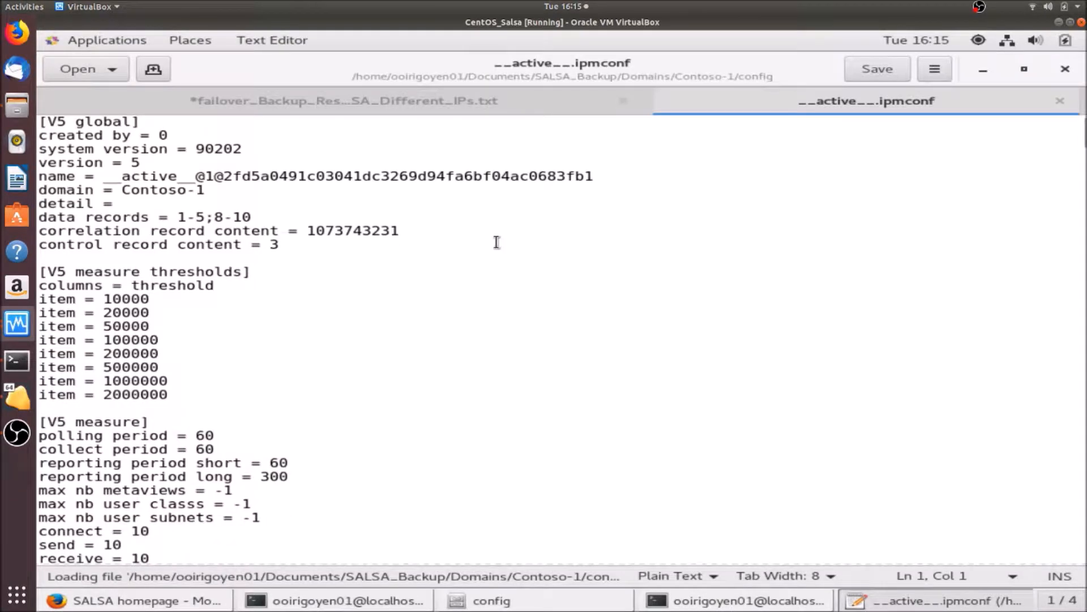
Change Contoso-1's agent ip address from .72 to .52, save and close the file.
{"action": "key", "text": "ctrl+f"}
{"action": "key", "text": "ctrl+v"}
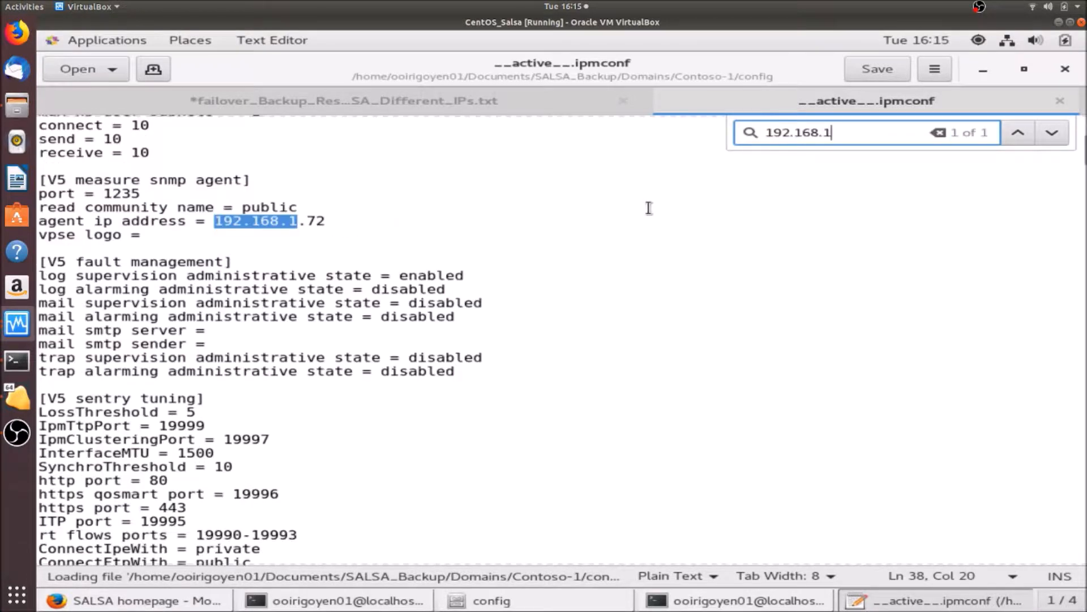
{"action": "left_click", "coordinate": [322, 221]}
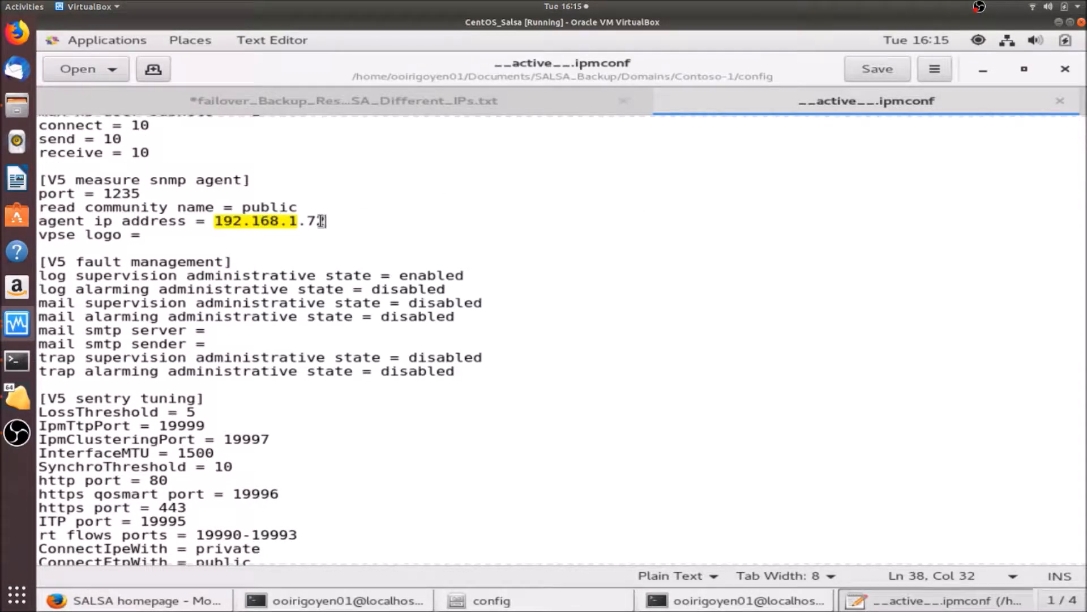
{"action": "key", "text": "BackSpace"}
{"action": "type", "text": "5"}
{"action": "key", "text": "ctrl+s"}
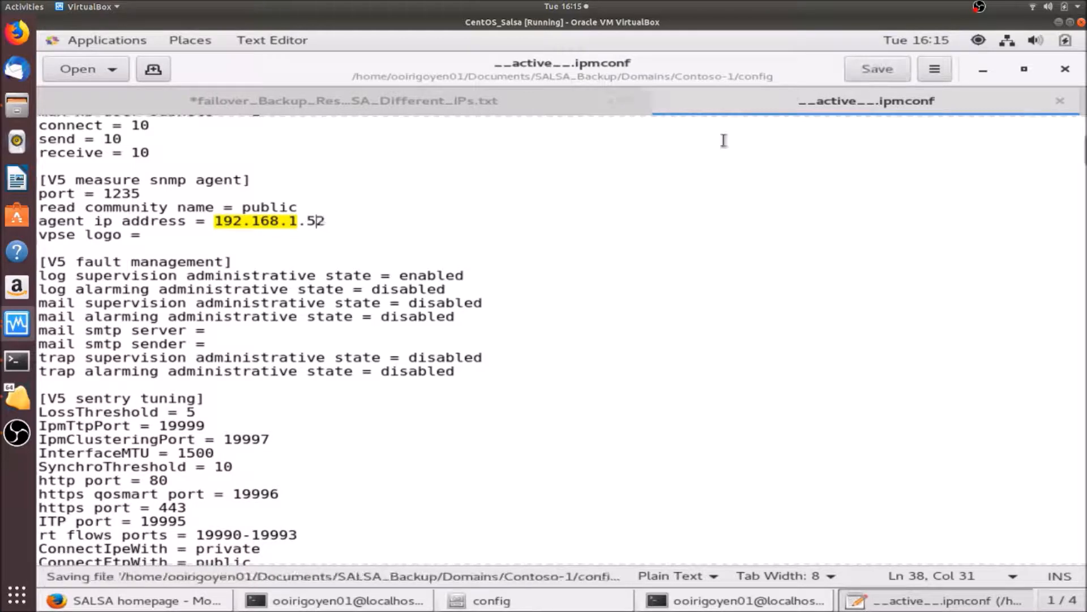
{"action": "left_click", "coordinate": [1062, 104]}
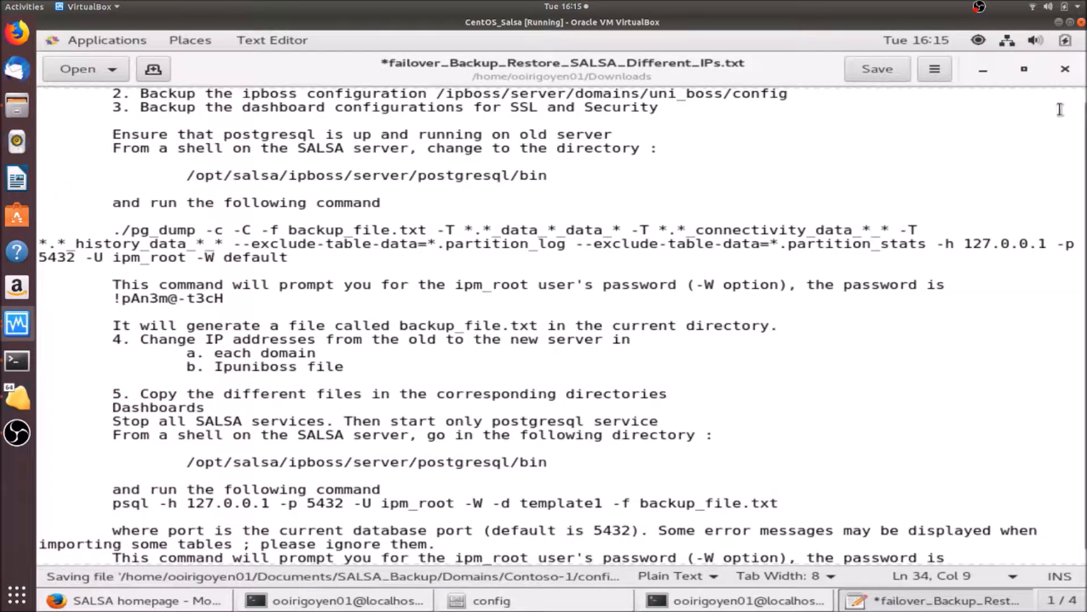
Open Domains/Contoso-2/config/__active__.ipmconf in the text editor.
{"action": "left_click", "coordinate": [983, 68]}
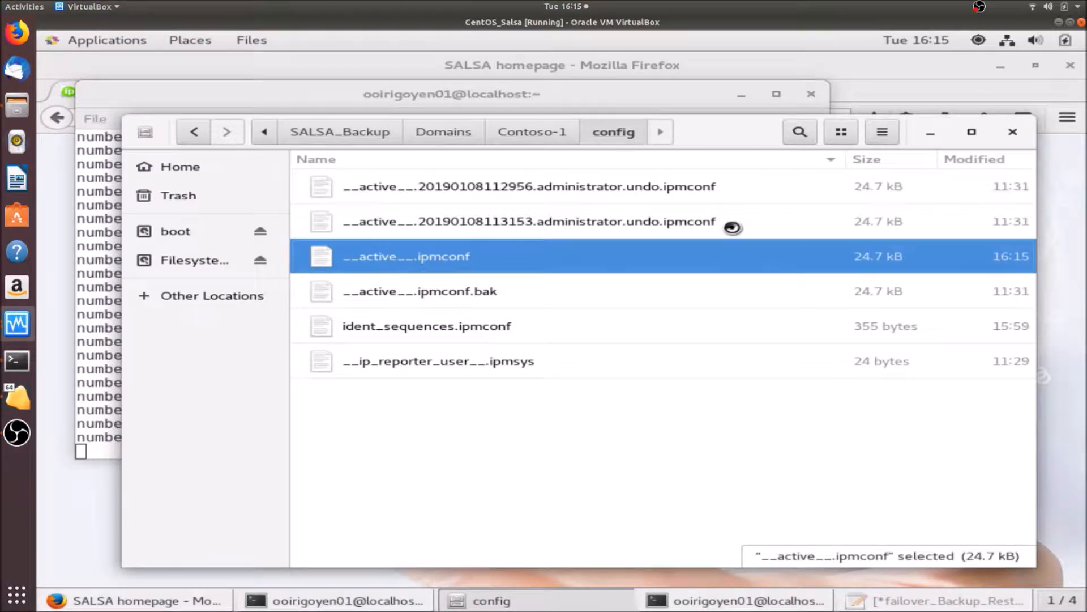
{"action": "left_click", "coordinate": [461, 133]}
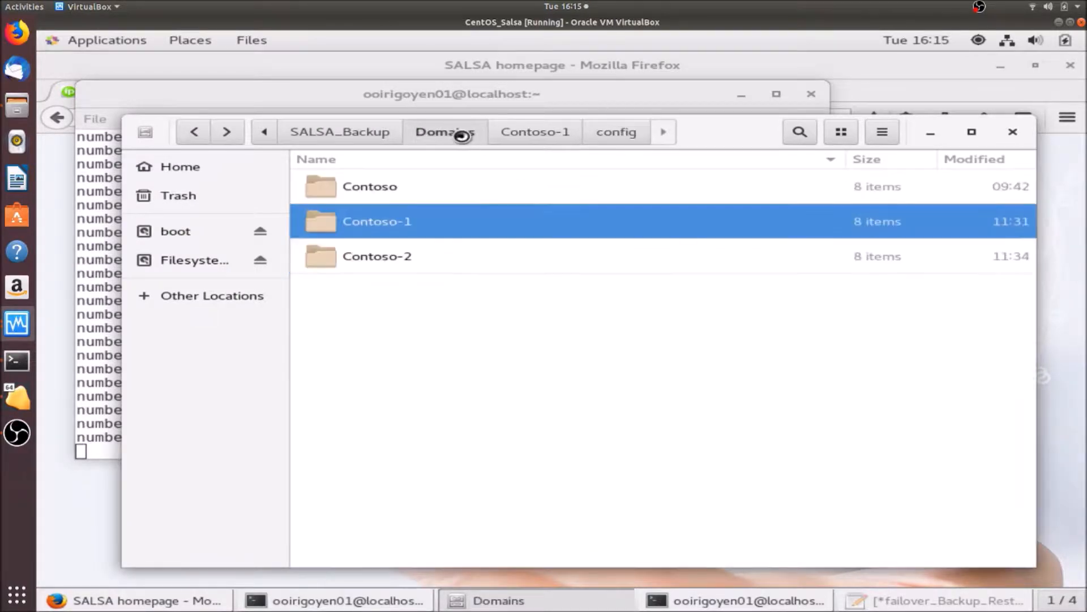
{"action": "double_click", "coordinate": [384, 248]}
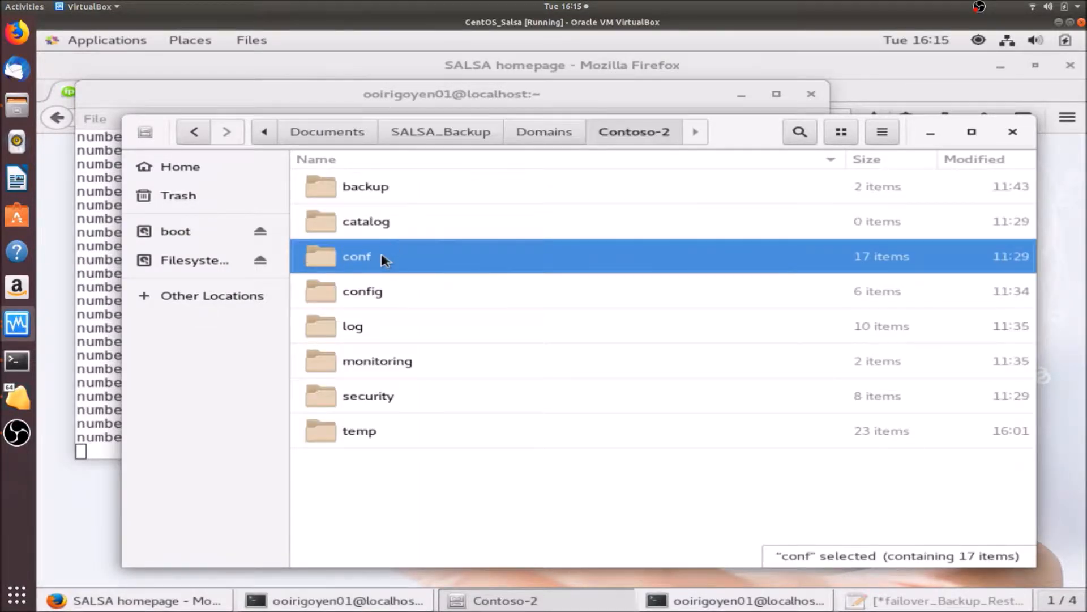
{"action": "double_click", "coordinate": [378, 290]}
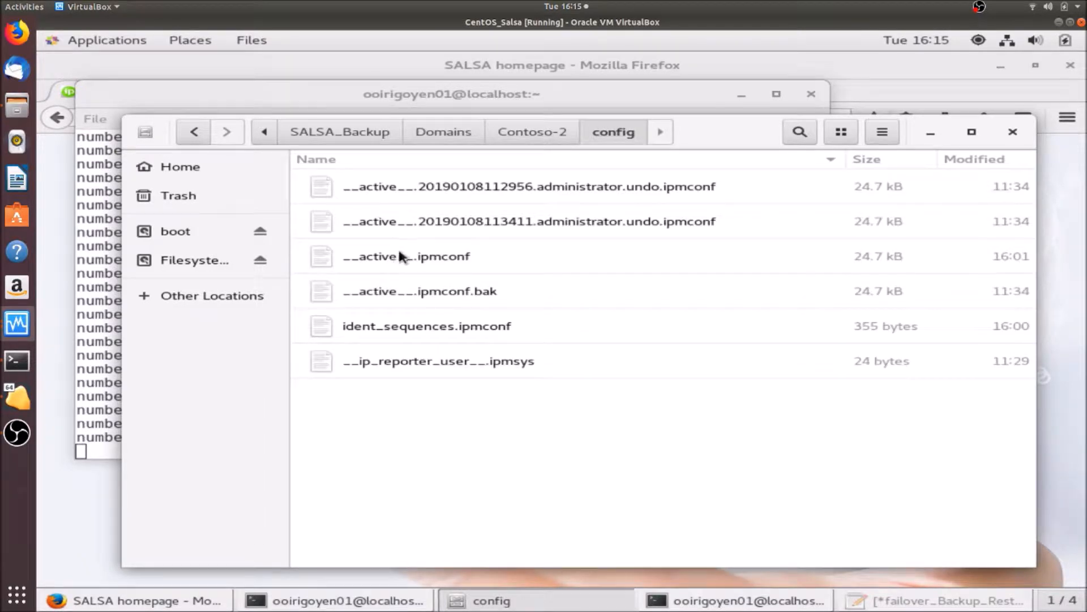
{"action": "double_click", "coordinate": [398, 254]}
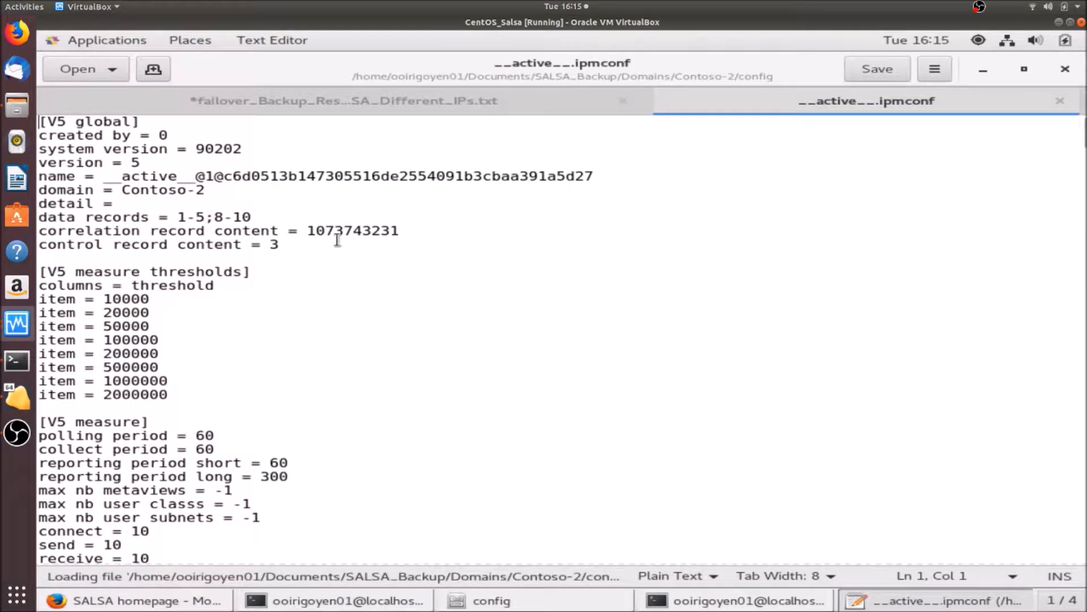
Change Contoso-2's agent ip address from 192.168.1.72 to .52, save, close and minimise gedit.
{"action": "key", "text": "ctrl+f"}
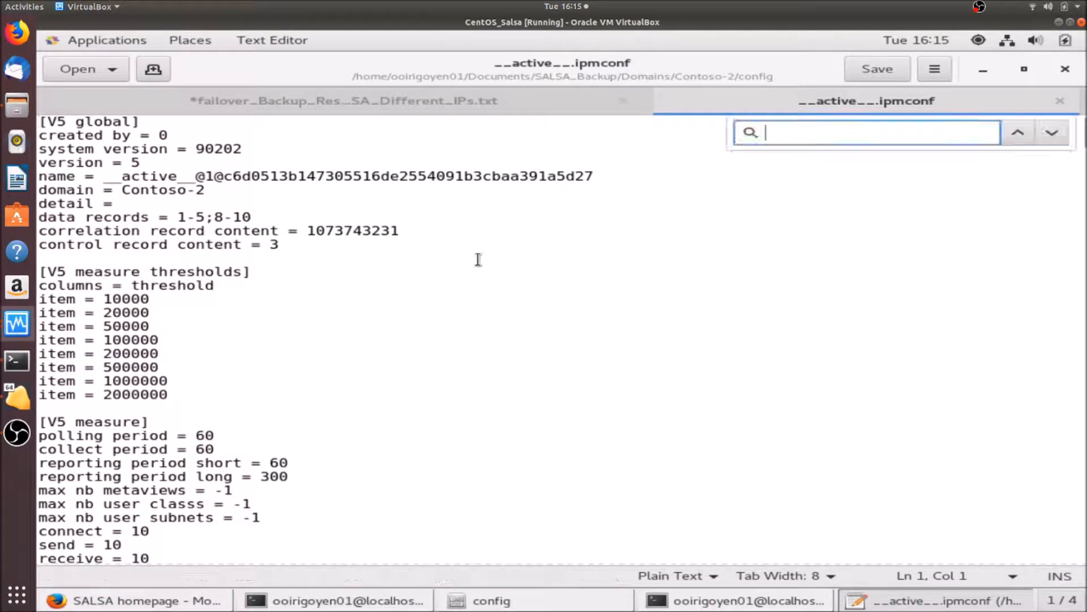
{"action": "type", "text": "192.168.1"}
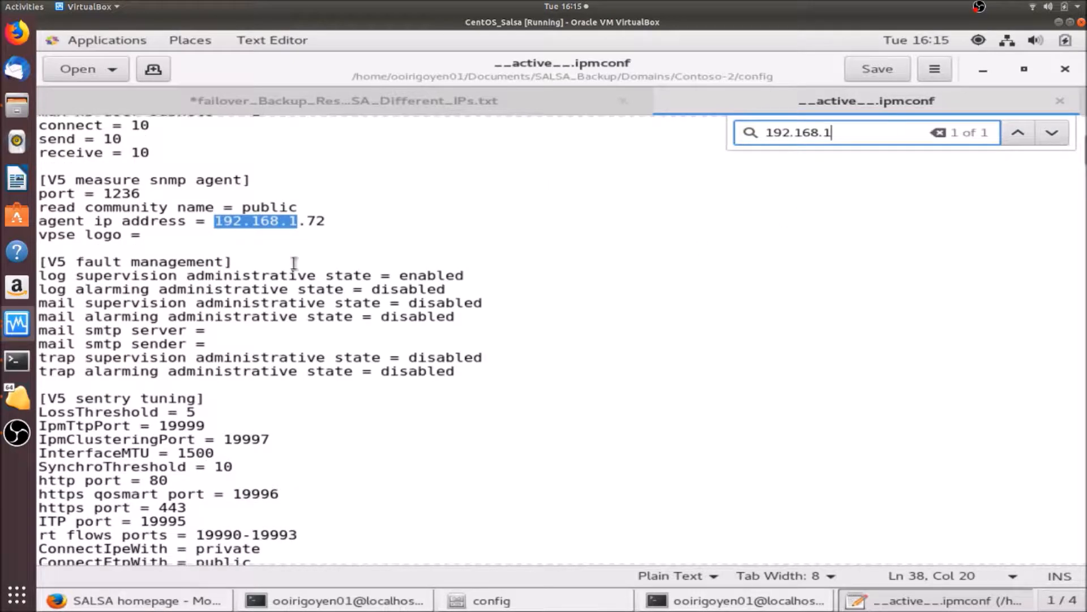
{"action": "left_click", "coordinate": [321, 221]}
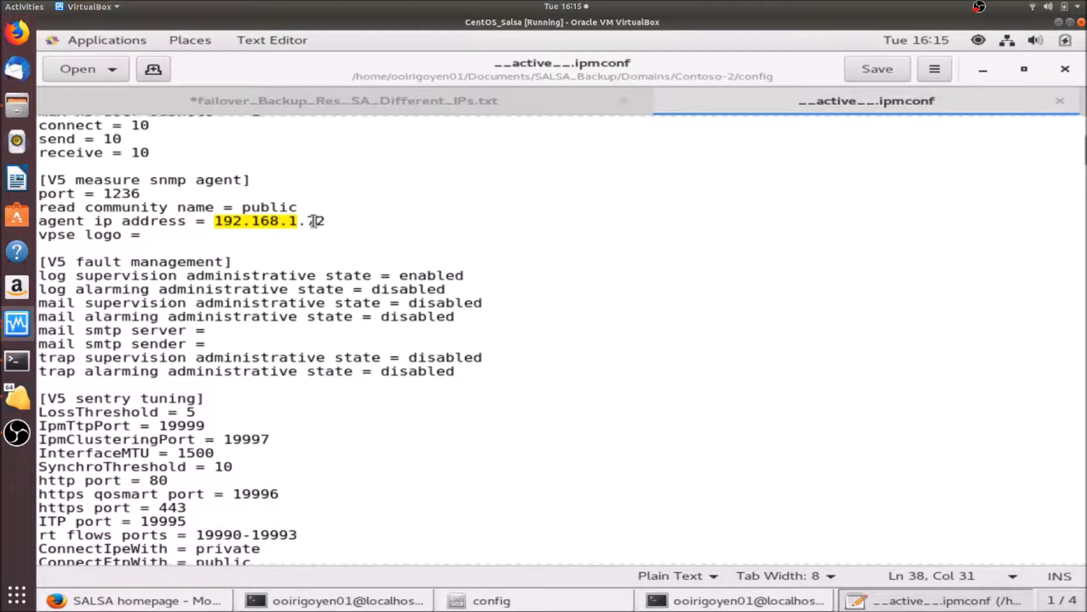
{"action": "key", "text": "BackSpace"}
{"action": "type", "text": "5"}
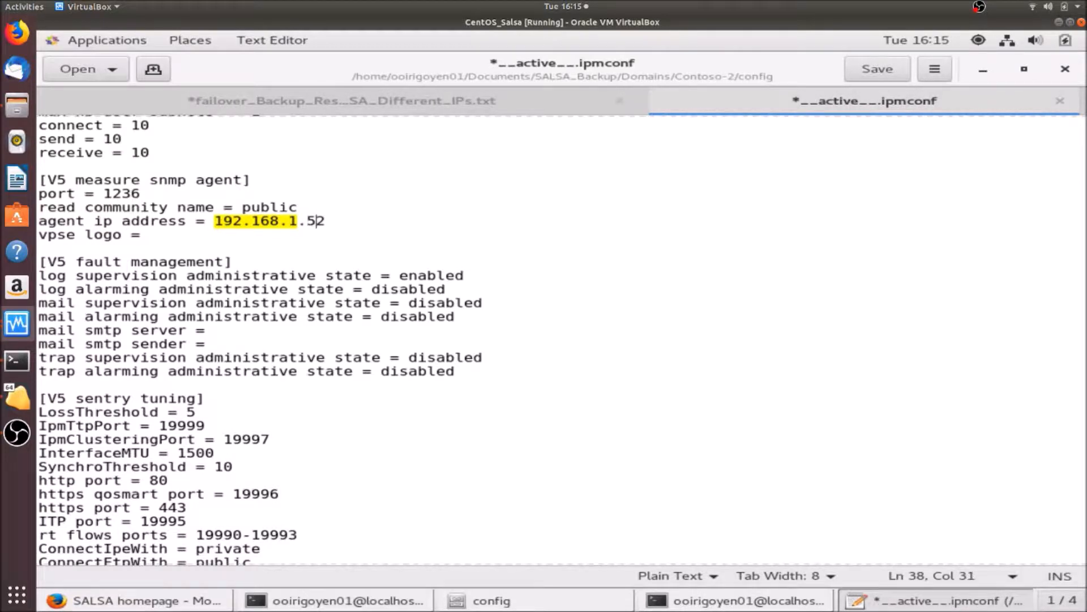
{"action": "key", "text": "ctrl+s"}
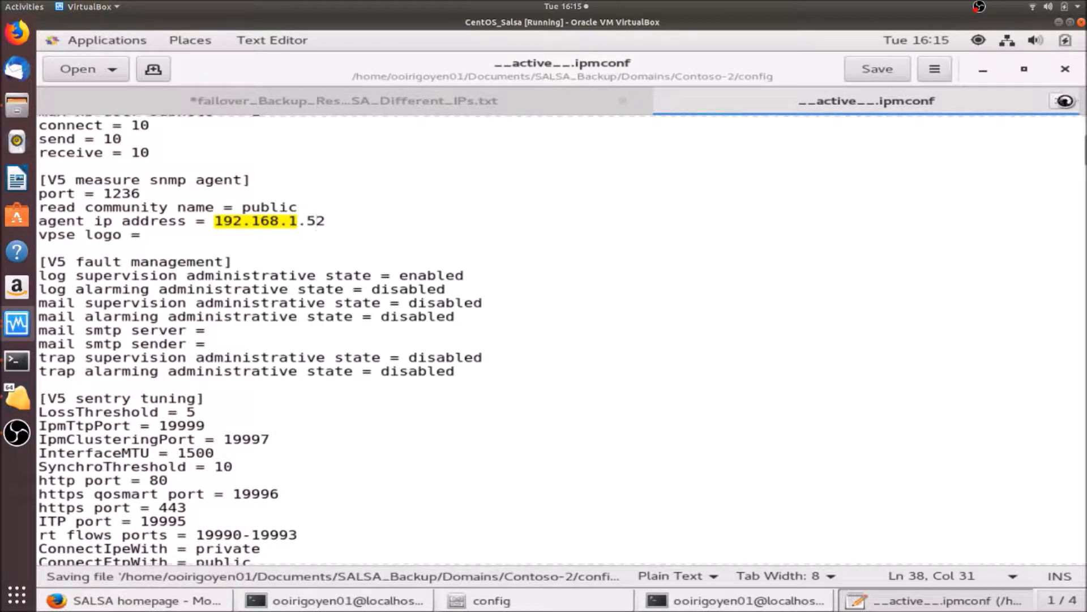
{"action": "left_click", "coordinate": [1060, 100]}
{"action": "left_click", "coordinate": [986, 70]}
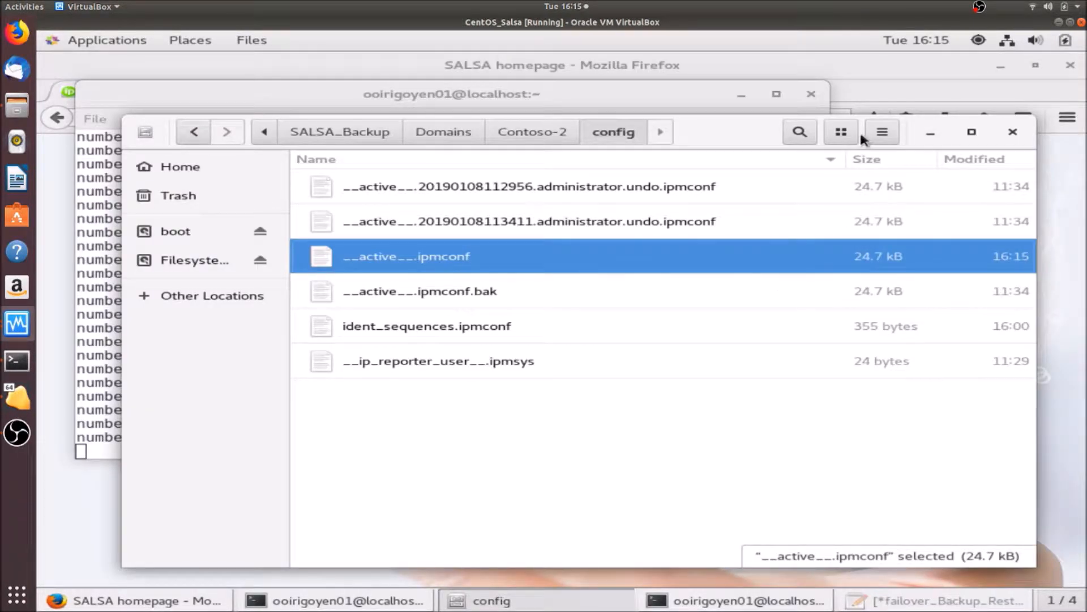
Open SALSA_Backup/Uniboss_configuration/__active__.ipmuniconf and search it for 192.168.1 addresses.
{"action": "left_click", "coordinate": [458, 131]}
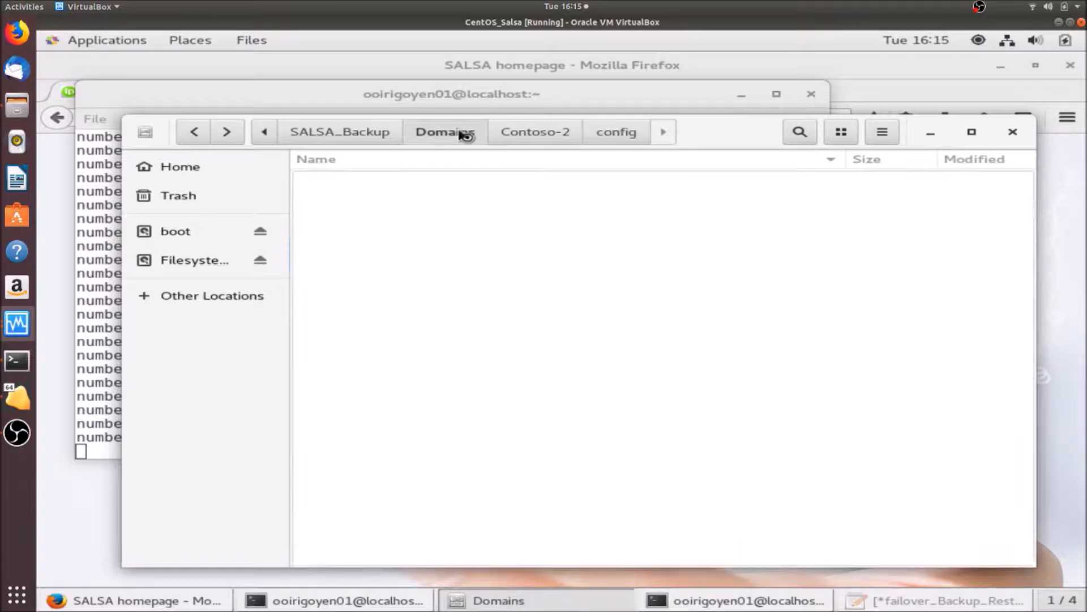
{"action": "left_click", "coordinate": [377, 137]}
{"action": "double_click", "coordinate": [425, 260]}
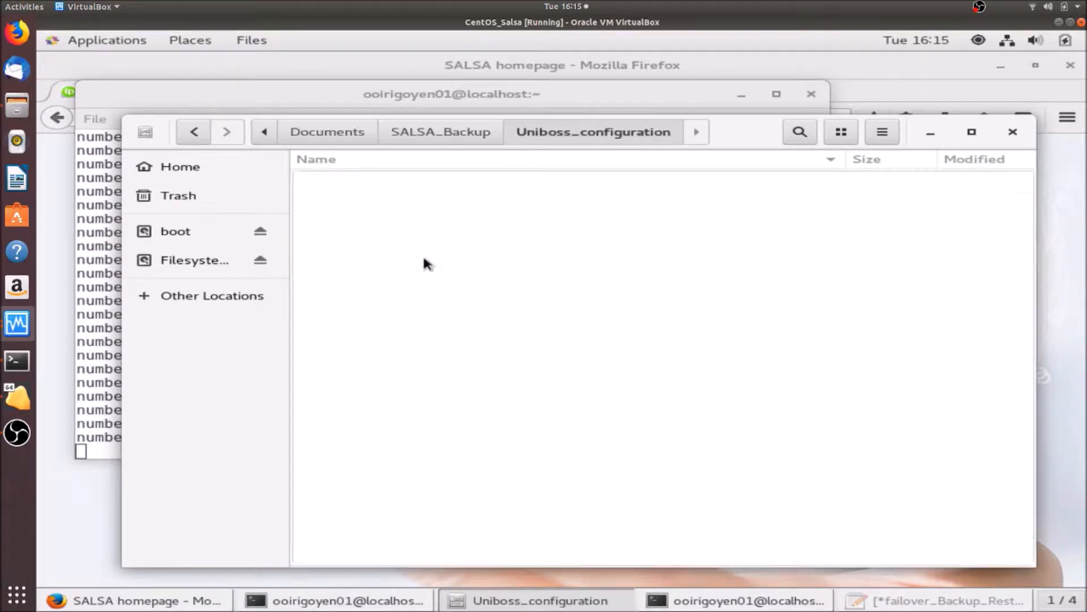
{"action": "left_click", "coordinate": [391, 195]}
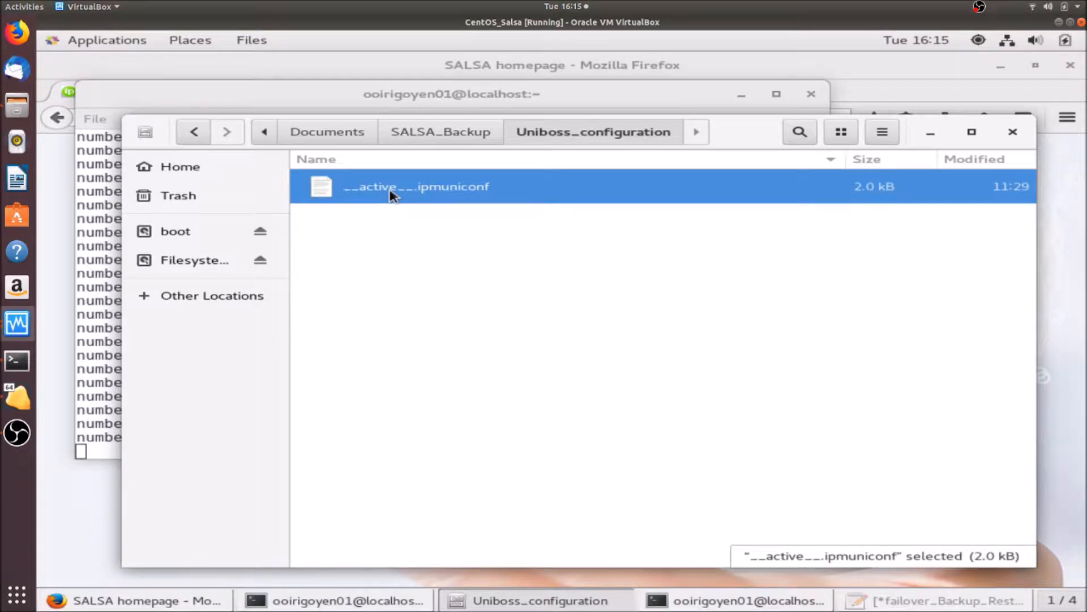
{"action": "double_click", "coordinate": [329, 188]}
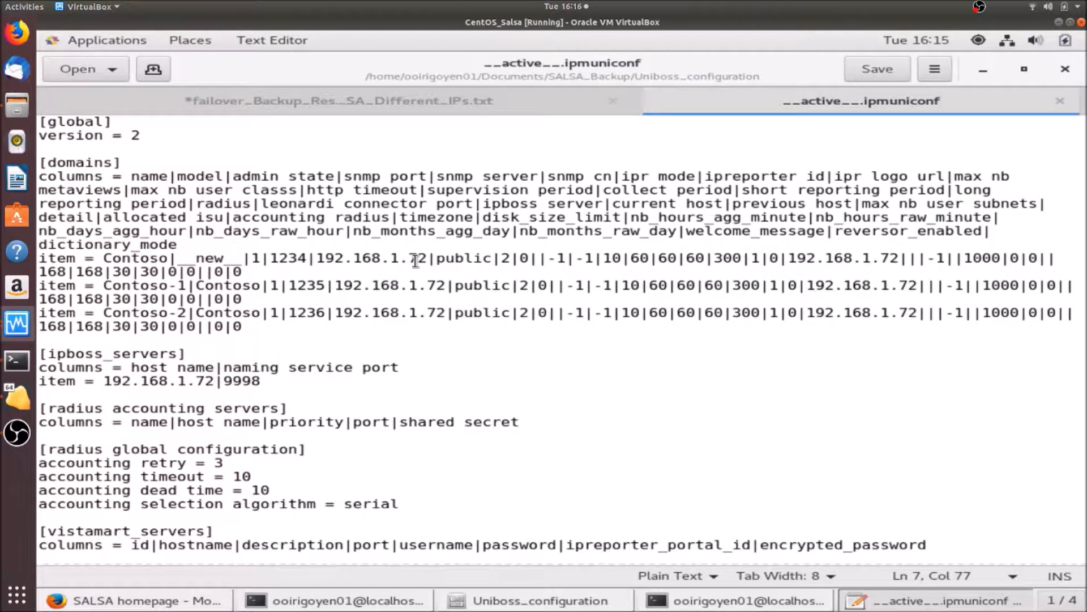
{"action": "key", "text": "ctrl+f"}
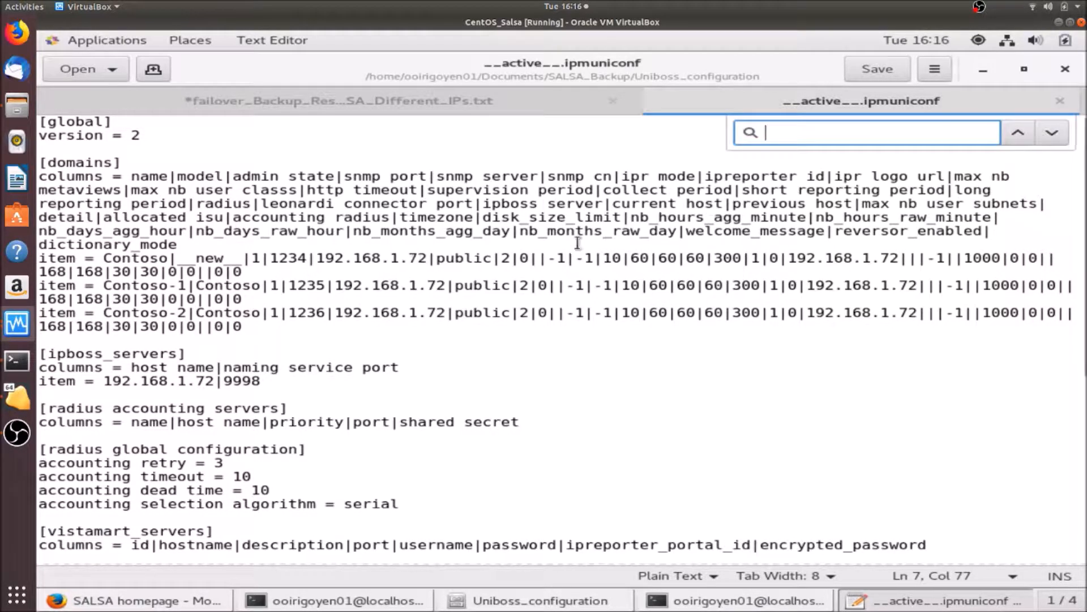
{"action": "type", "text": "192.168.1"}
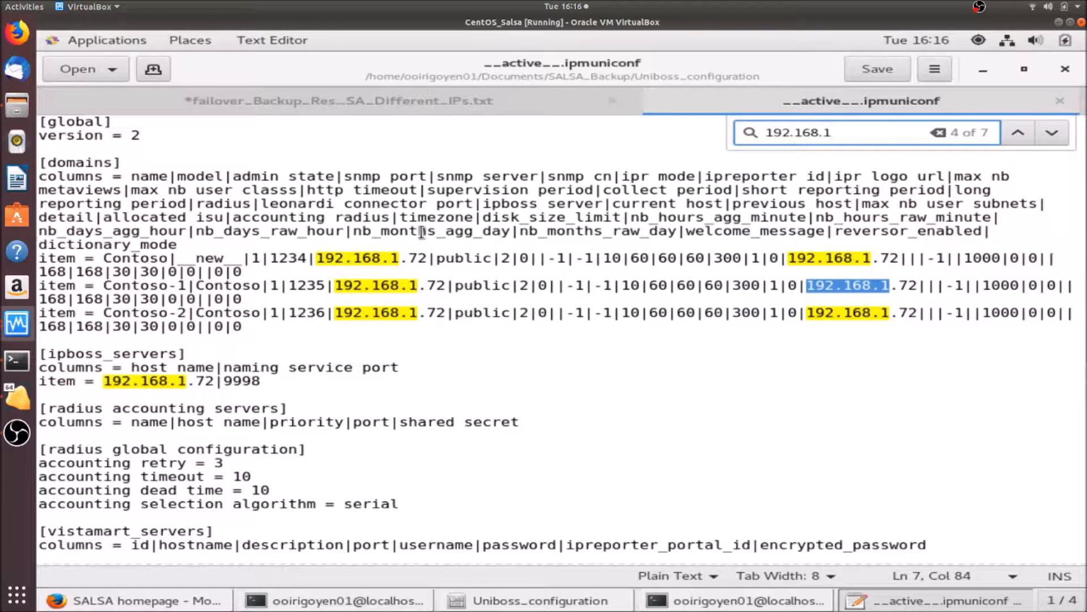
Change the first 192.168.1.72 address of Contoso, Contoso-1 and Contoso-2 to .52.
{"action": "left_click", "coordinate": [416, 260]}
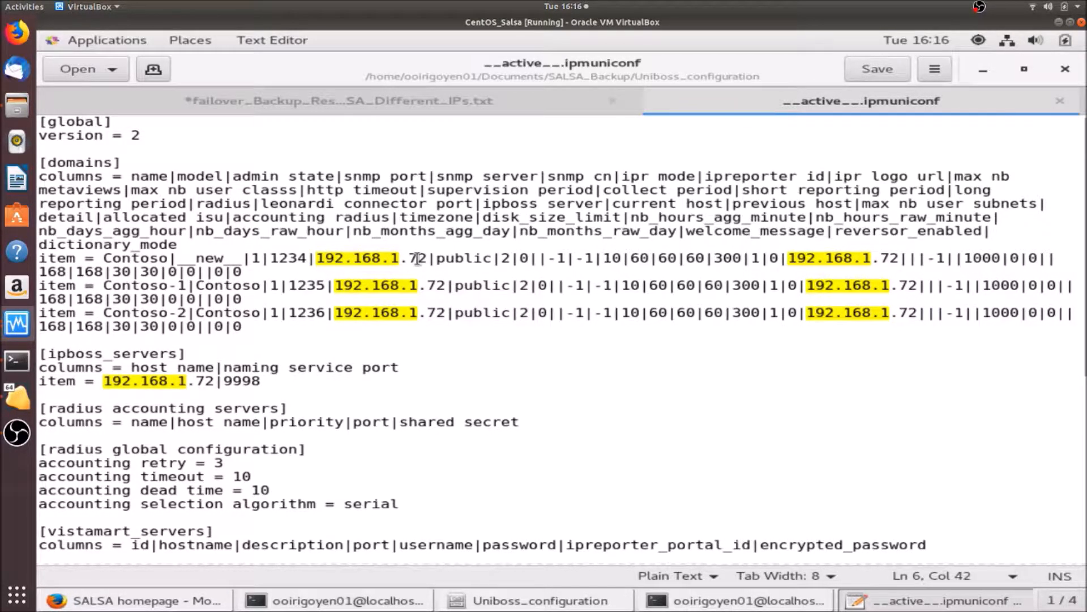
{"action": "key", "text": "BackSpace"}
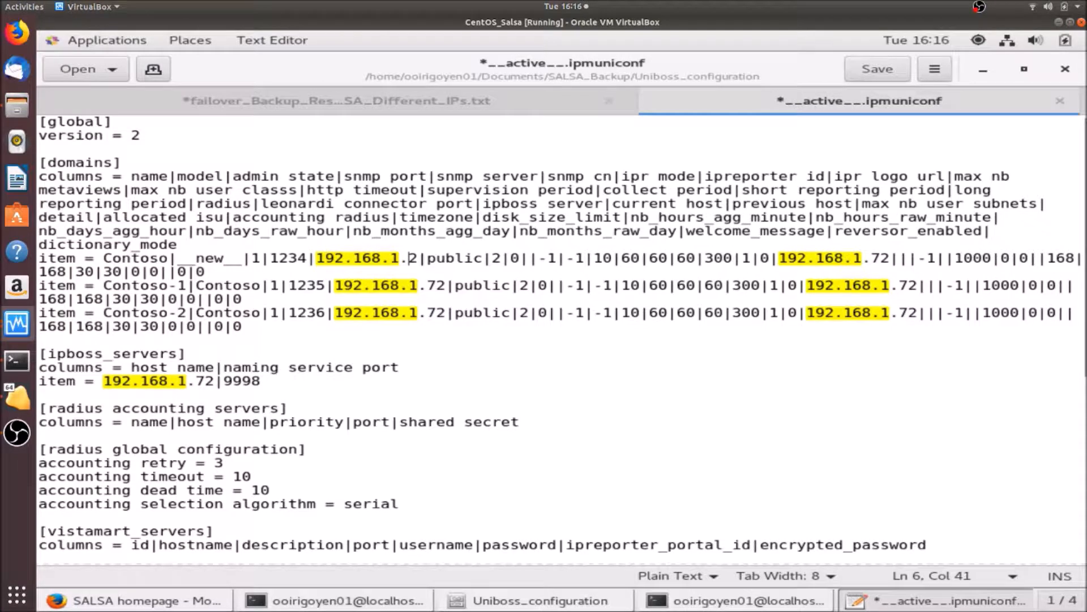
{"action": "type", "text": "5"}
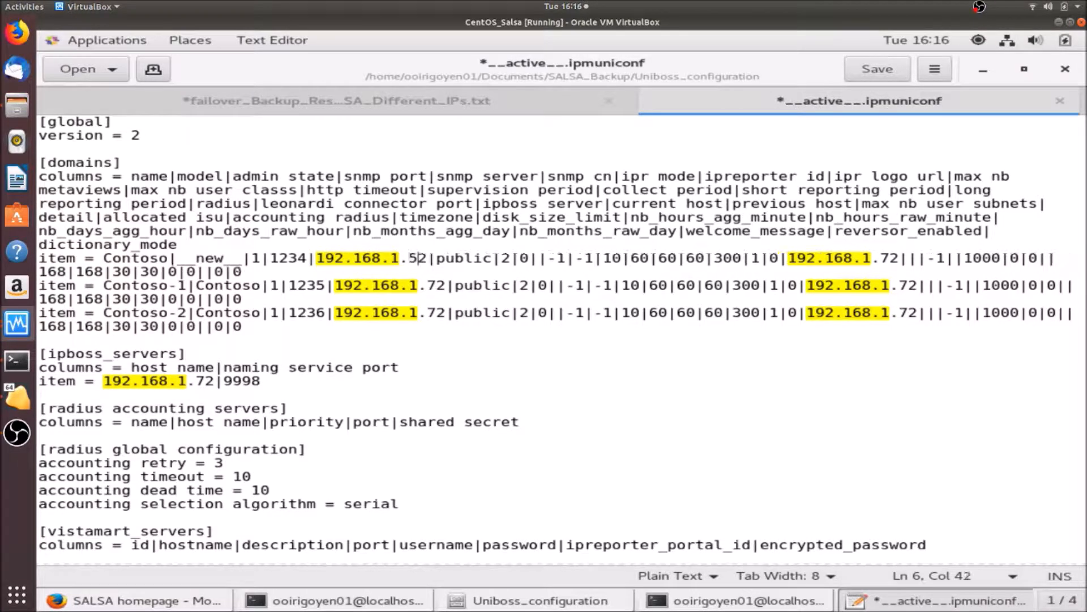
{"action": "key", "text": "End"}
{"action": "left_click", "coordinate": [439, 284]}
{"action": "key", "text": "BackSpace"}
{"action": "type", "text": "5"}
{"action": "key", "text": "BackSpace"}
{"action": "type", "text": "5"}
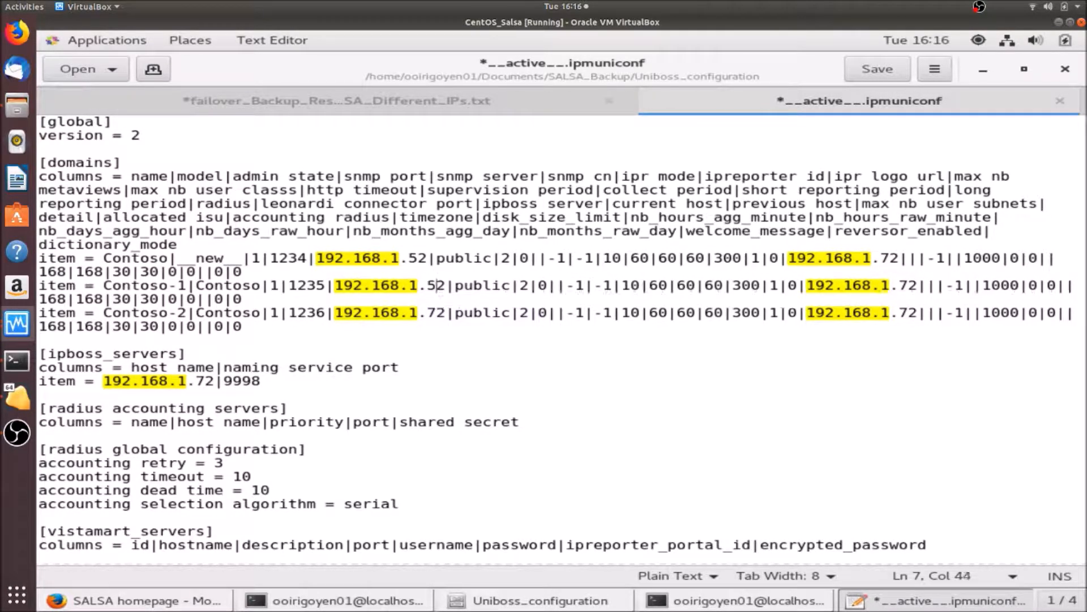
{"action": "key", "text": "BackSpace"}
{"action": "type", "text": "5"}
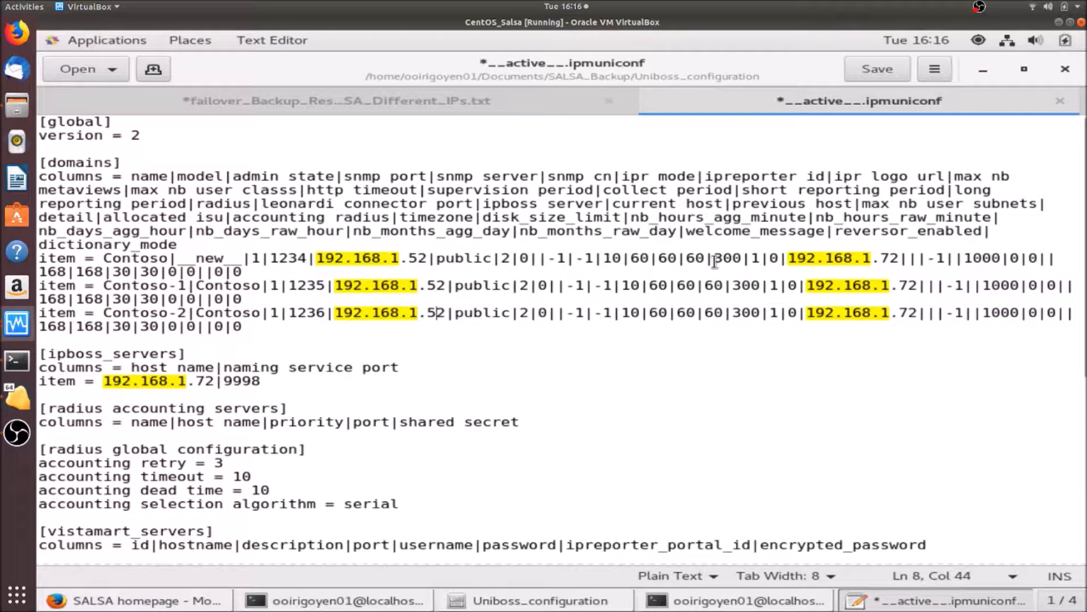
Change the three domains' second addresses and the ipboss server address to .52, then save.
{"action": "left_click", "coordinate": [890, 259]}
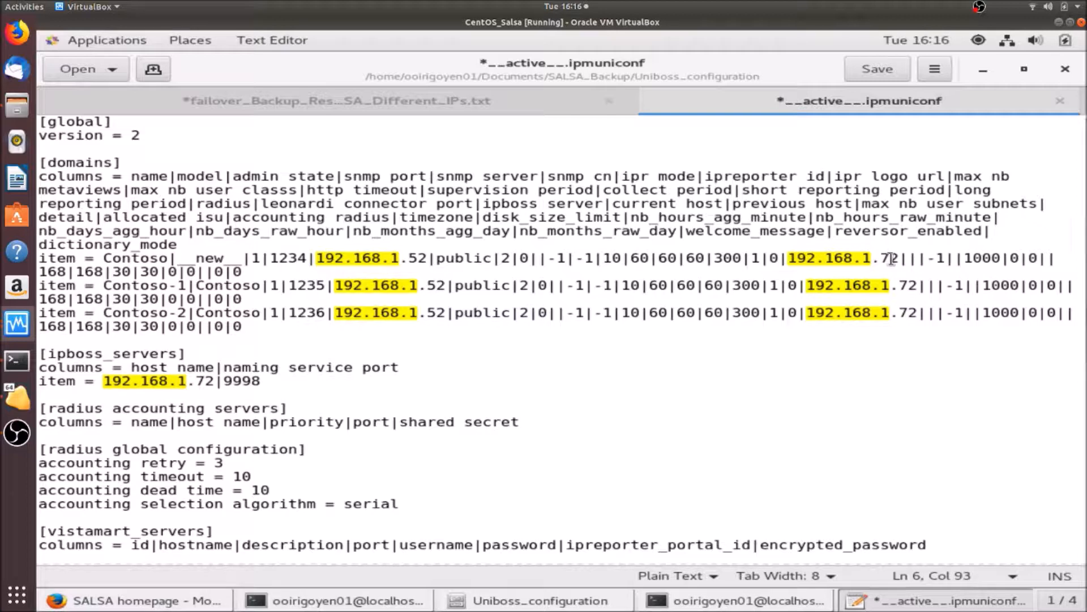
{"action": "key", "text": "BackSpace"}
{"action": "type", "text": "5"}
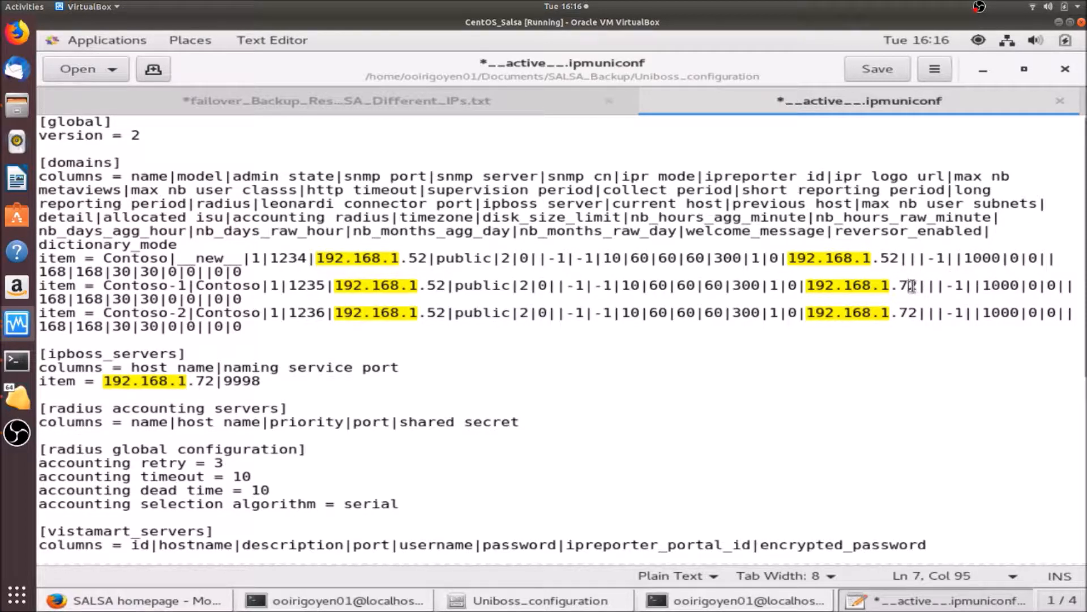
{"action": "key", "text": "BackSpace"}
{"action": "type", "text": "5"}
{"action": "left_click", "coordinate": [906, 309]}
{"action": "key", "text": "BackSpace"}
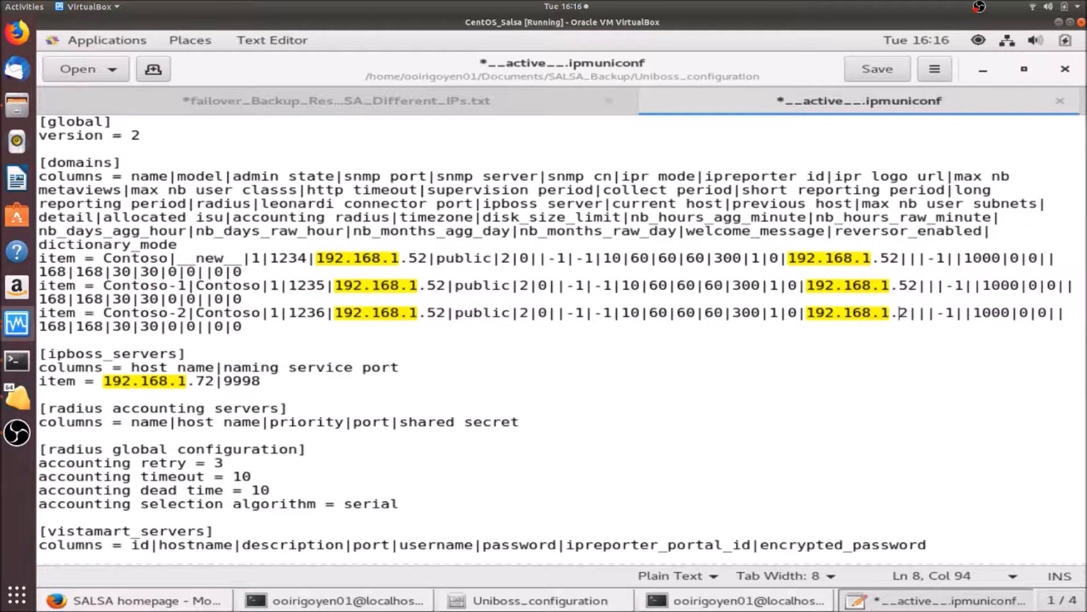
{"action": "type", "text": "5"}
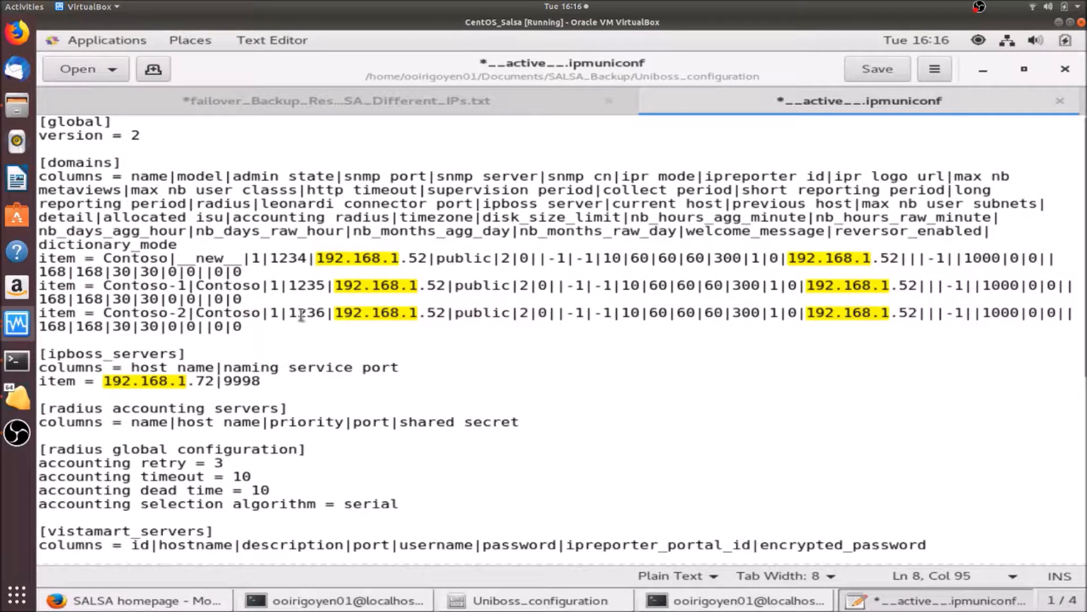
{"action": "left_click", "coordinate": [205, 382]}
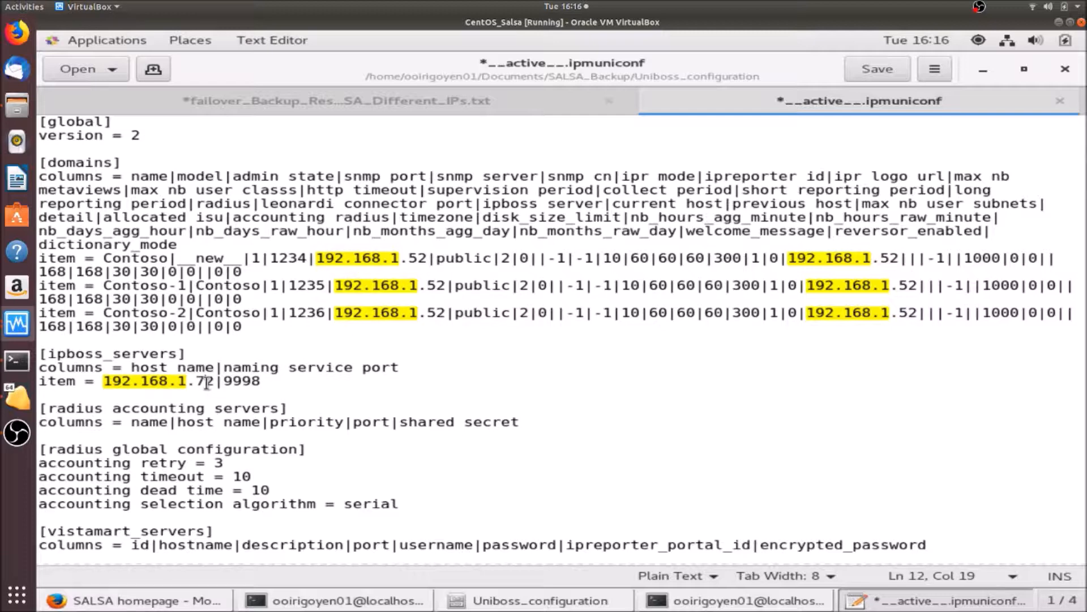
{"action": "key", "text": "BackSpace"}
{"action": "type", "text": "5"}
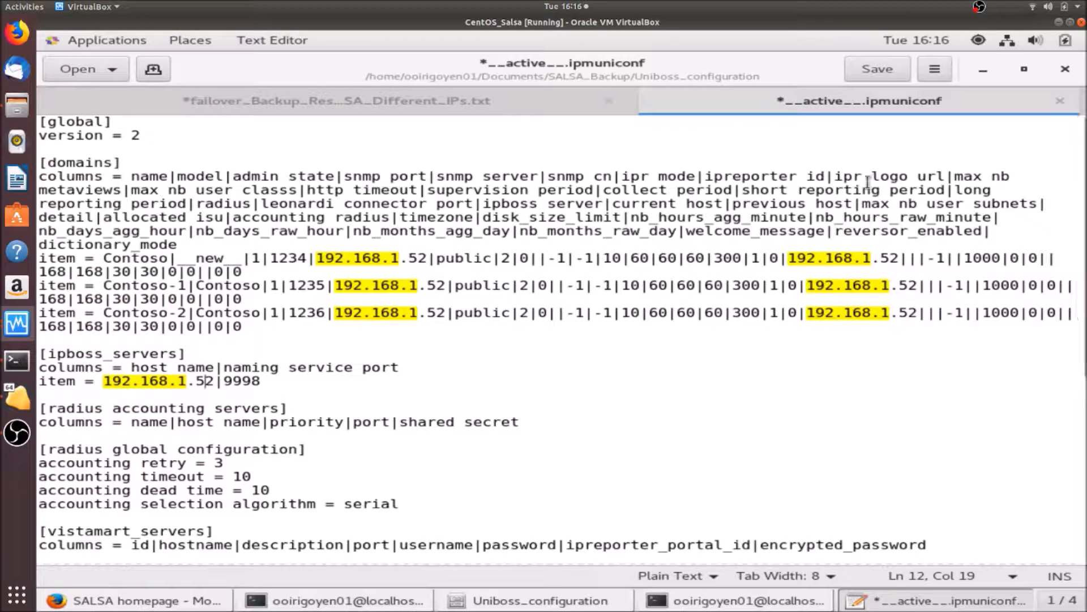
{"action": "left_click", "coordinate": [875, 61]}
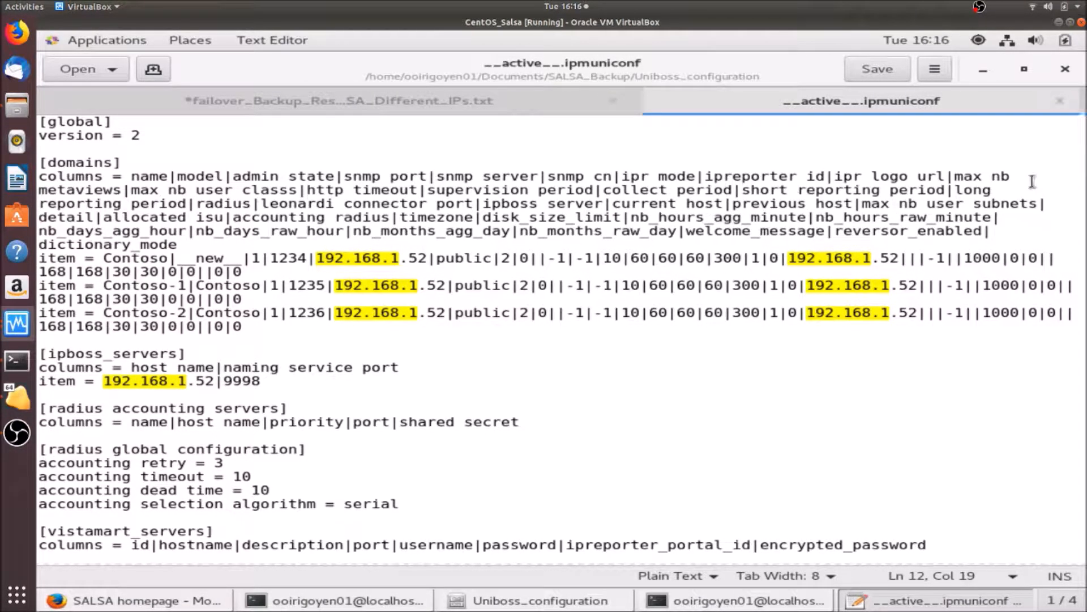
{"action": "scroll", "coordinate": [1070, 237], "scroll_direction": "down", "scroll_amount": 1}
{"action": "left_click_drag", "start_coordinate": [1082, 302], "coordinate": [1082, 253]}
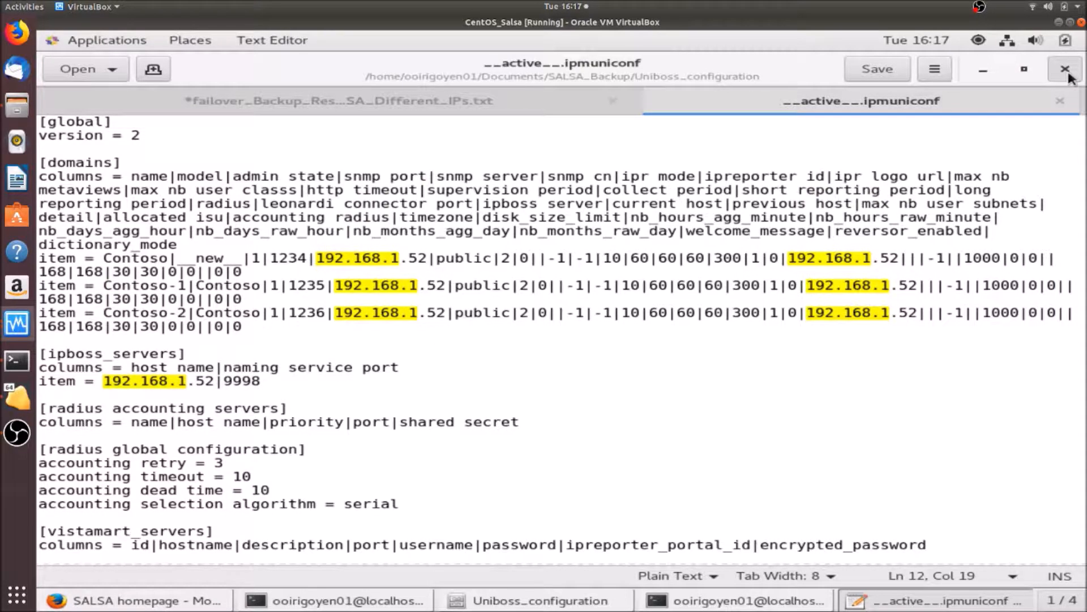
Close the ipmuniconf file and check the Dashboards folder inside SALSA_Backup.
{"action": "left_click", "coordinate": [1059, 101]}
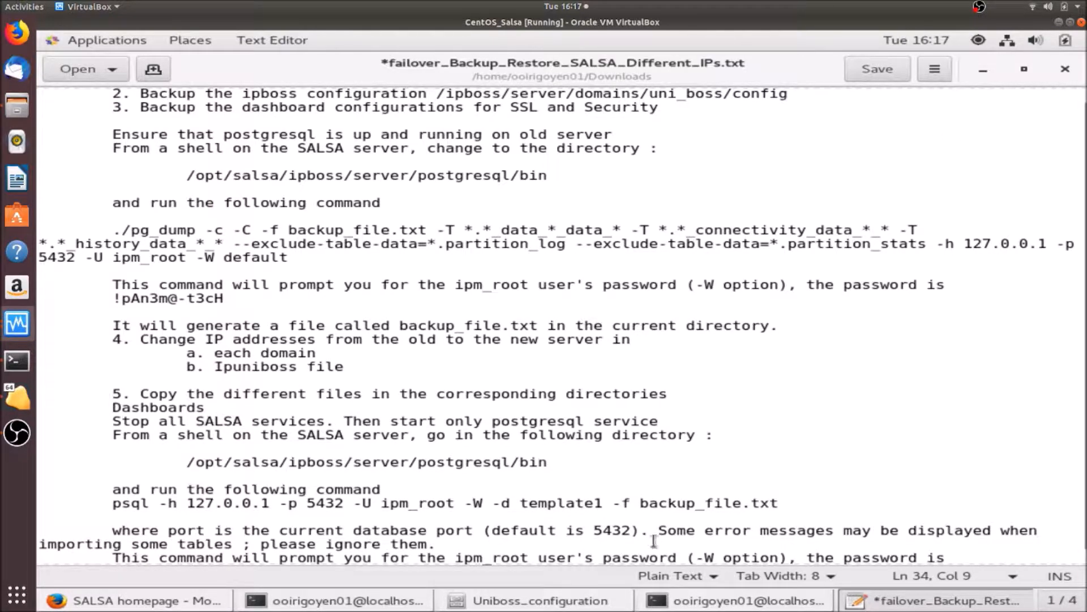
{"action": "left_click", "coordinate": [589, 599]}
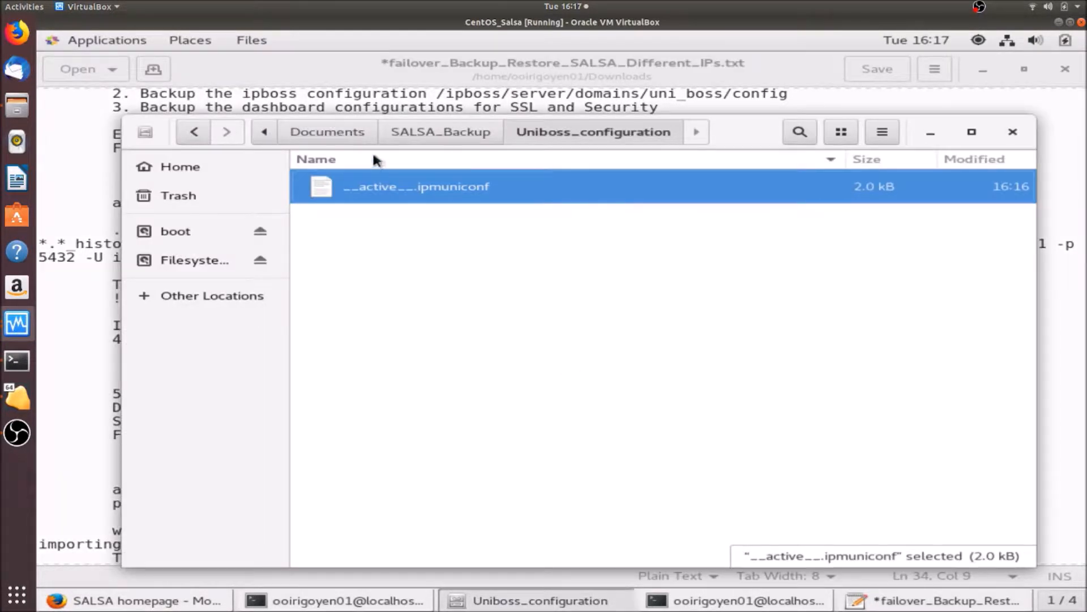
{"action": "left_click", "coordinate": [413, 136]}
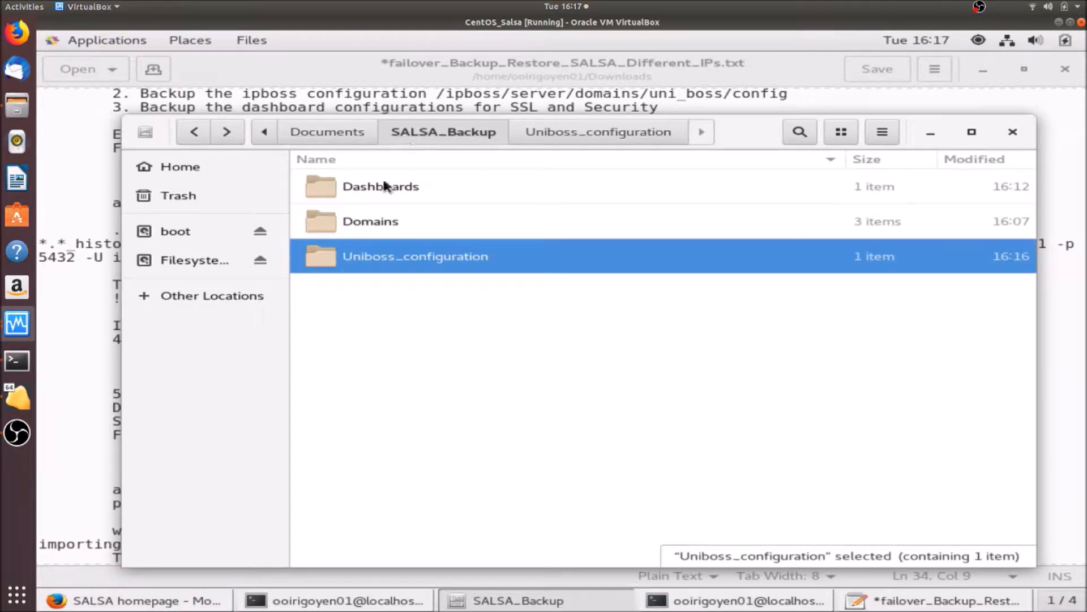
{"action": "double_click", "coordinate": [380, 196]}
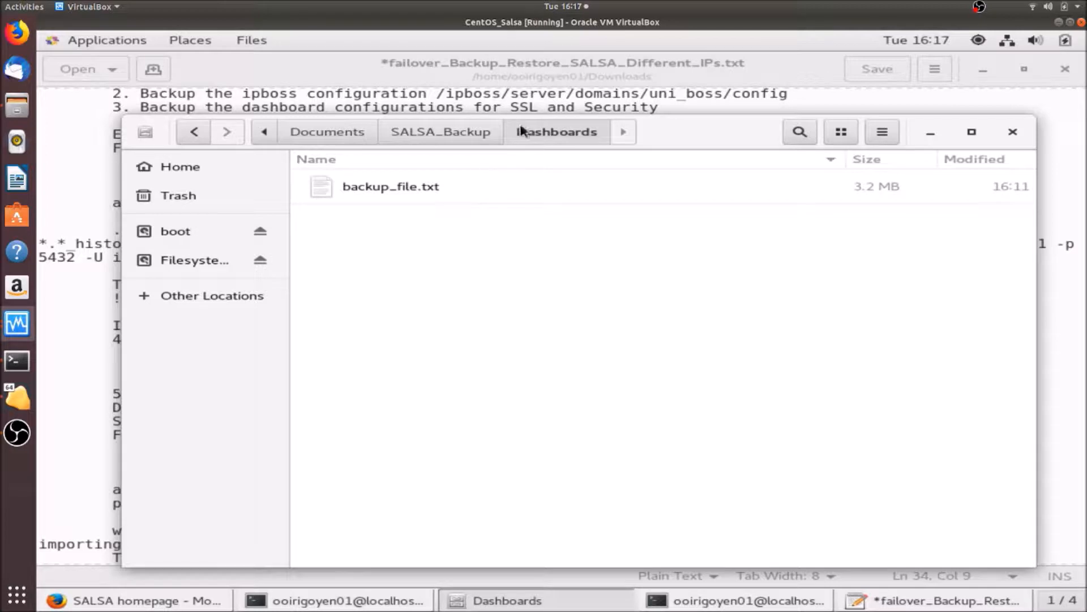
{"action": "left_click", "coordinate": [475, 137]}
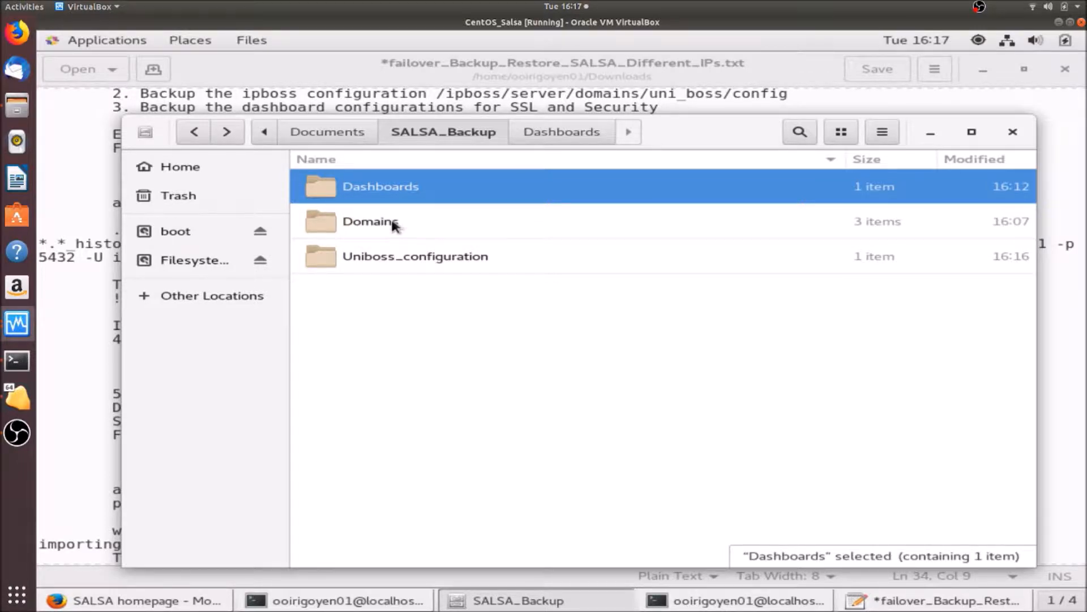
Compress SALSA_Backup in Documents into SALSA_Backup.zip, then bring up the SALSA homepage.
{"action": "left_click", "coordinate": [345, 132]}
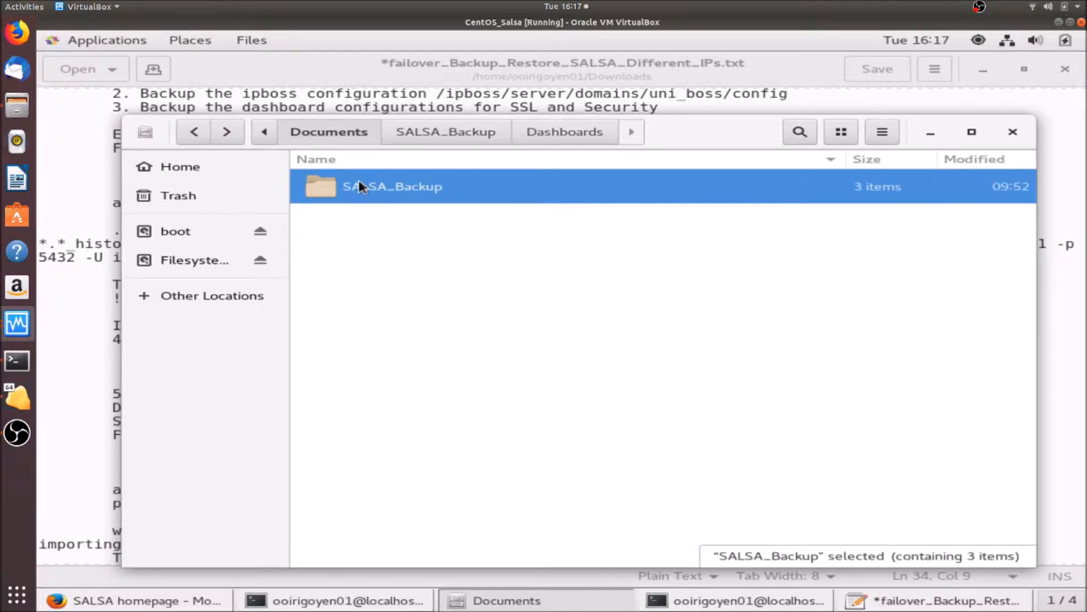
{"action": "right_click", "coordinate": [360, 186]}
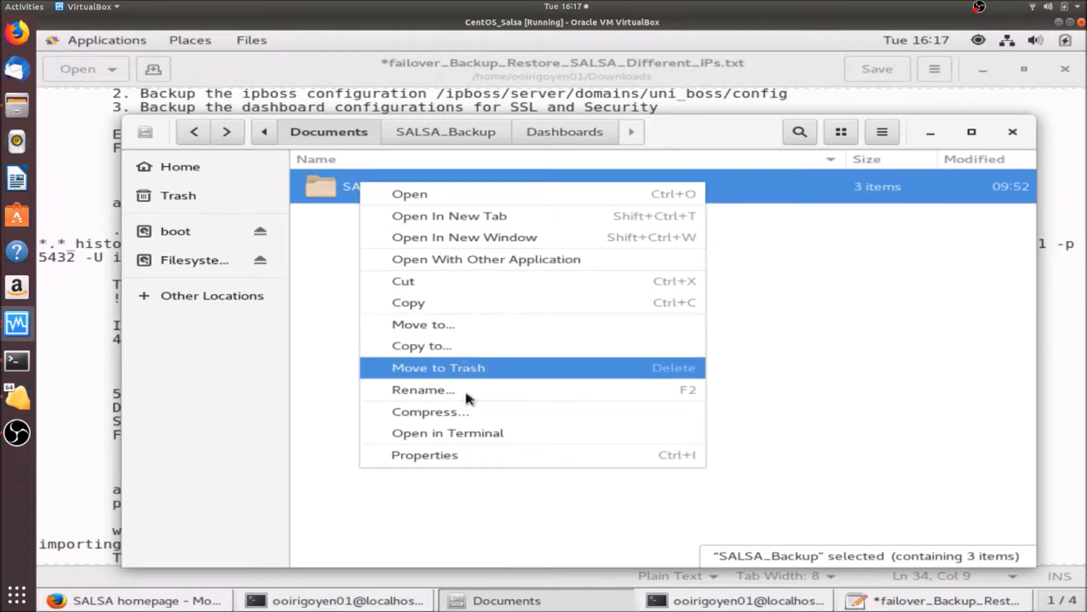
{"action": "left_click", "coordinate": [457, 411]}
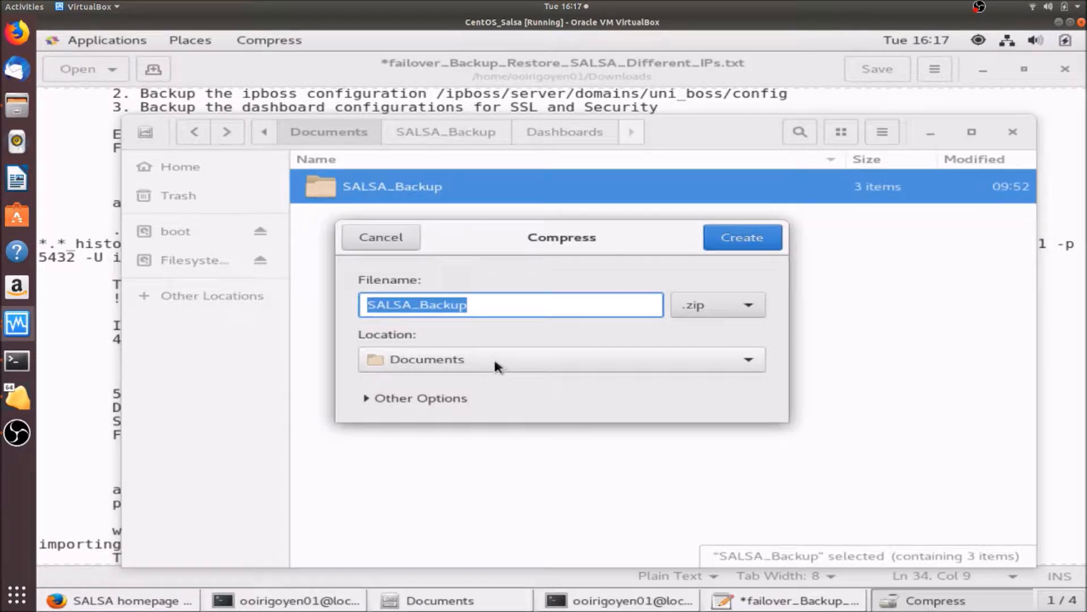
{"action": "left_click", "coordinate": [747, 236]}
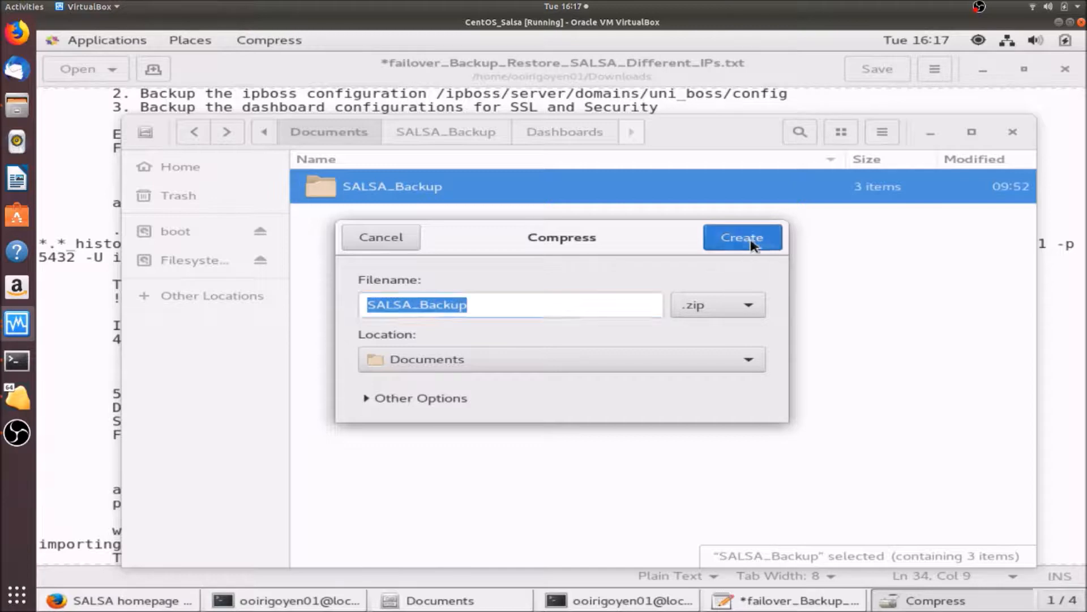
{"action": "left_click", "coordinate": [693, 254]}
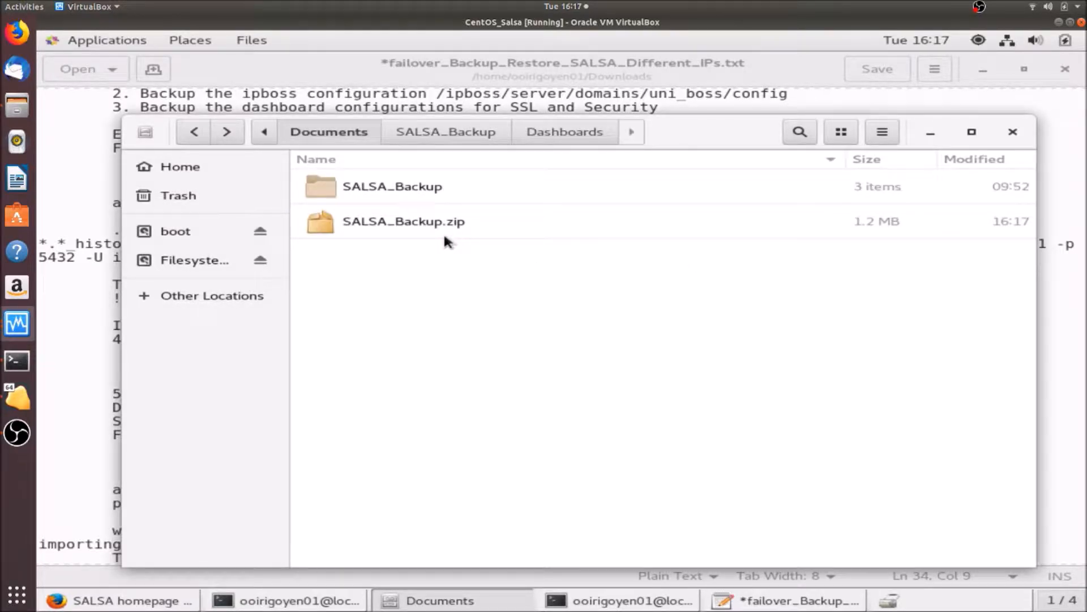
{"action": "left_click", "coordinate": [185, 598]}
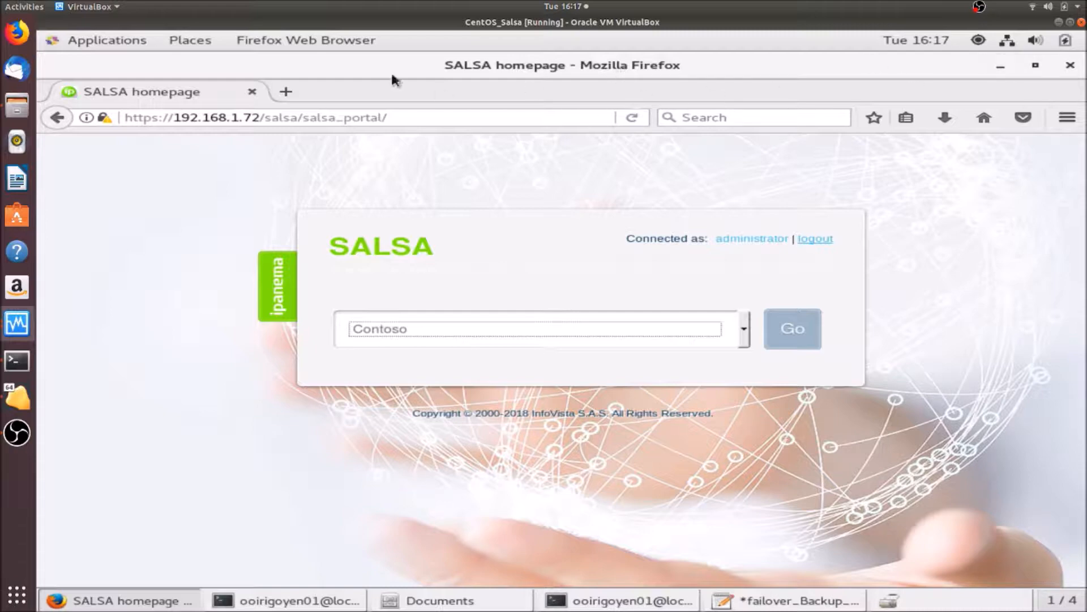
In Gmail, start a new email to your own address with subject 'Salsa72 backup conf'.
{"action": "left_click", "coordinate": [287, 93]}
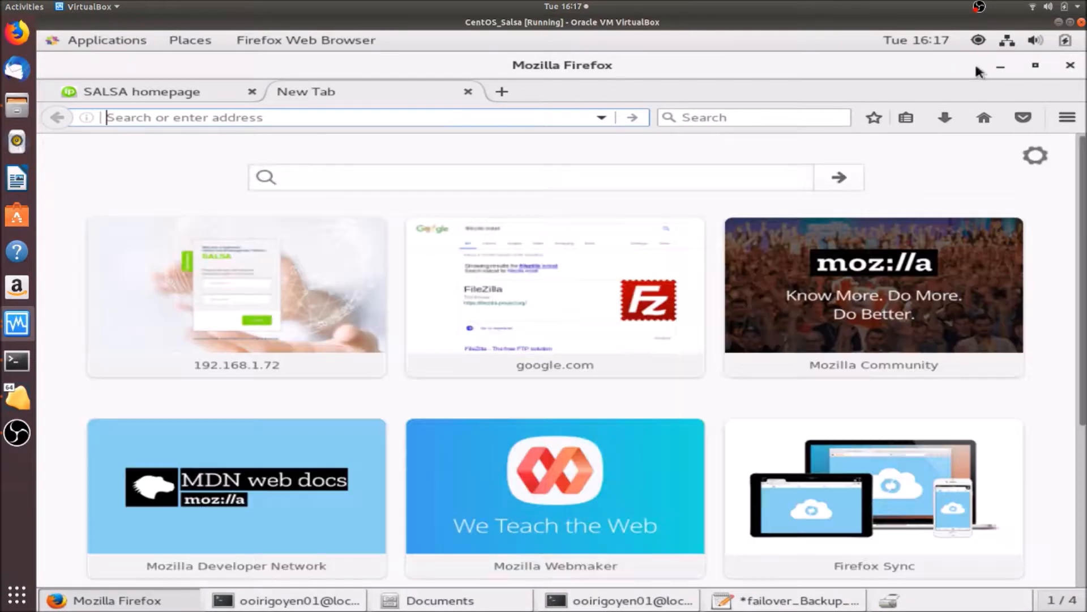
{"action": "type", "text": "gmail.com/"}
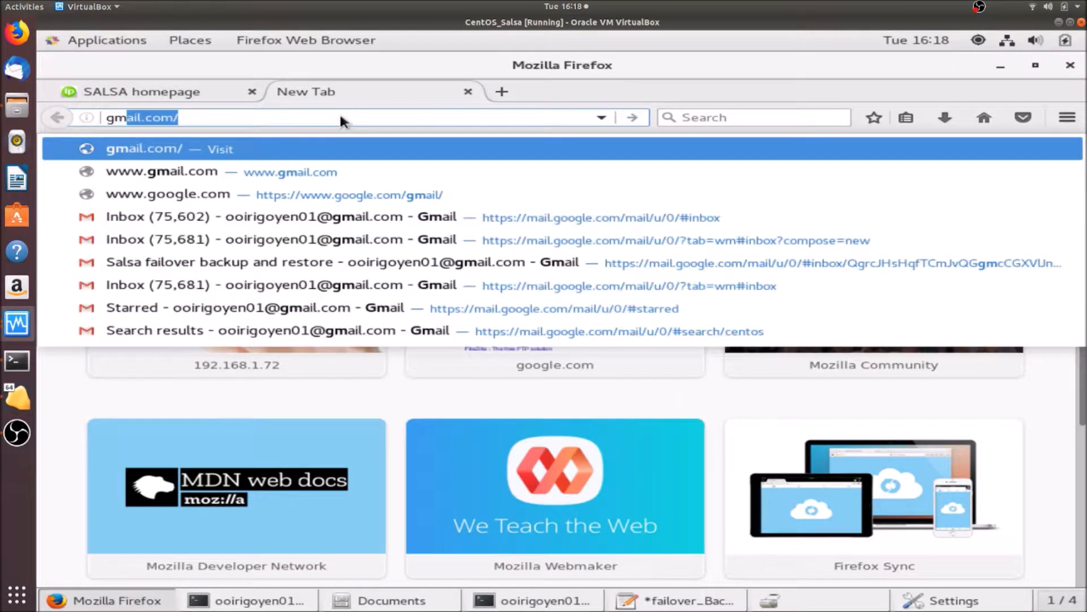
{"action": "key", "text": "Return"}
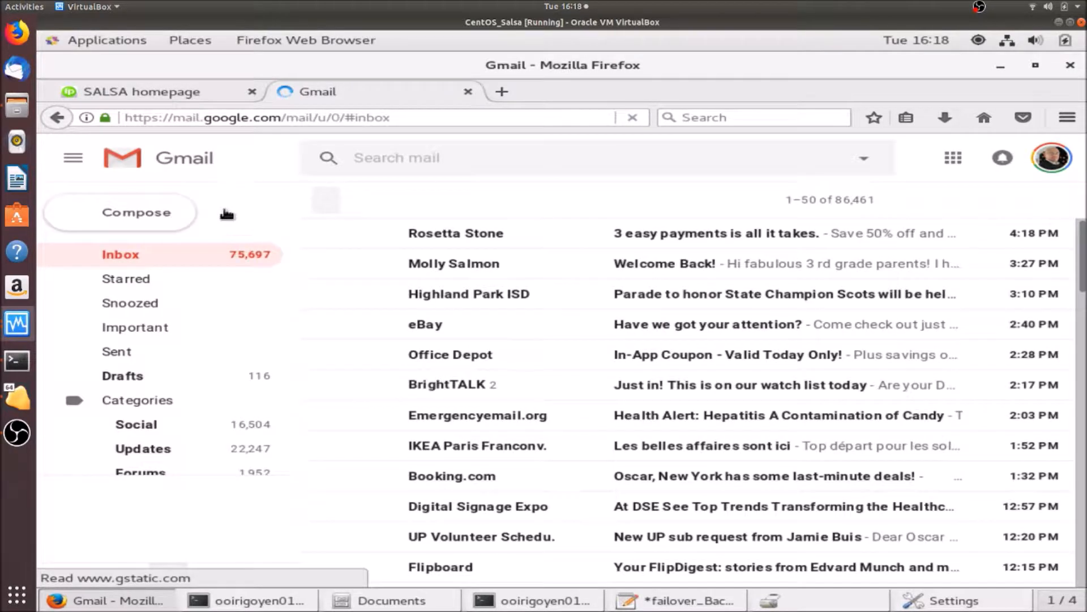
{"action": "left_click", "coordinate": [143, 213]}
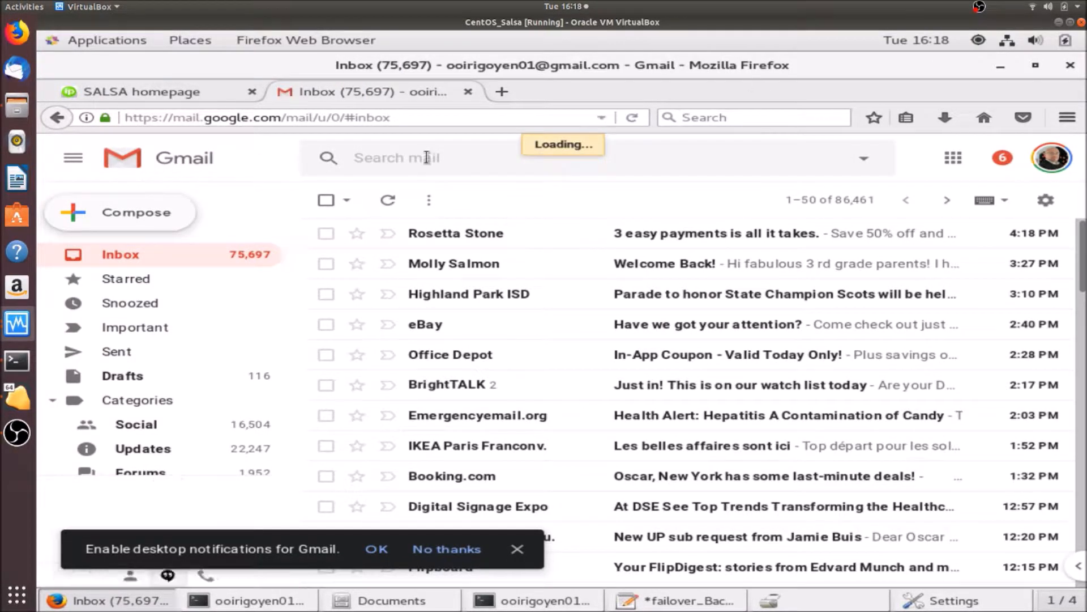
{"action": "type", "text": "o"}
{"action": "key", "text": "Return"}
{"action": "key", "text": "Tab"}
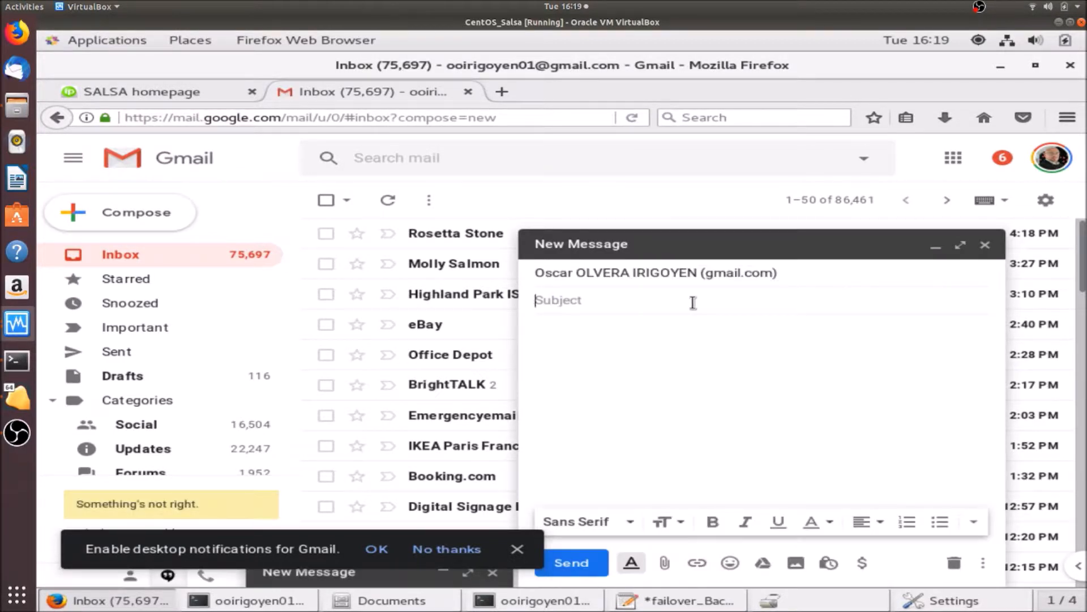
{"action": "type", "text": "Salsa72 backup conf"}
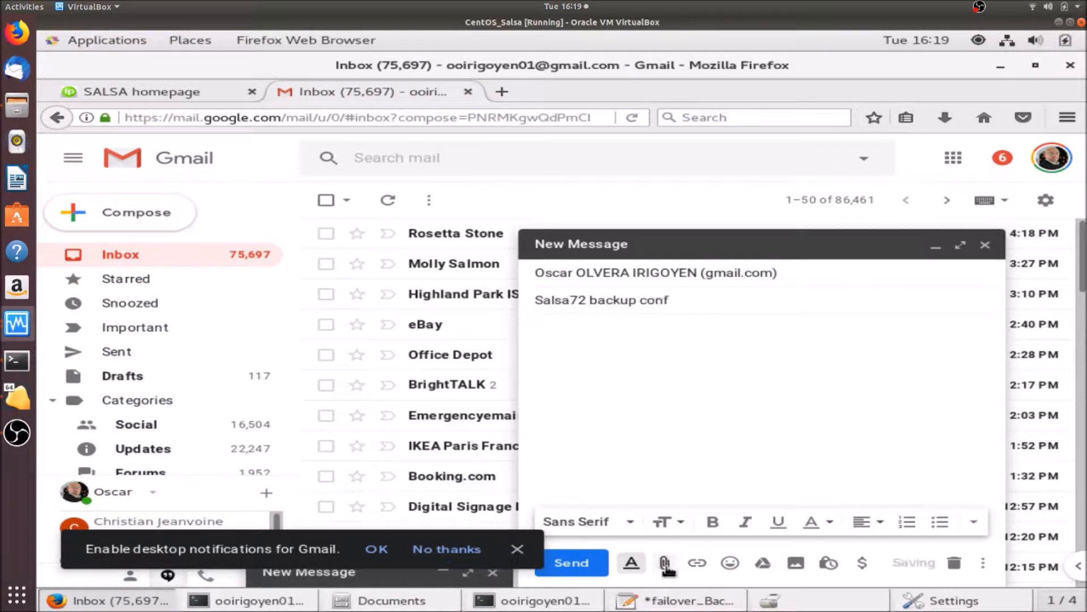
{"action": "key", "text": "Tab"}
Attach SALSA_Backup.zip from Documents and send the email.
{"action": "left_click", "coordinate": [666, 563]}
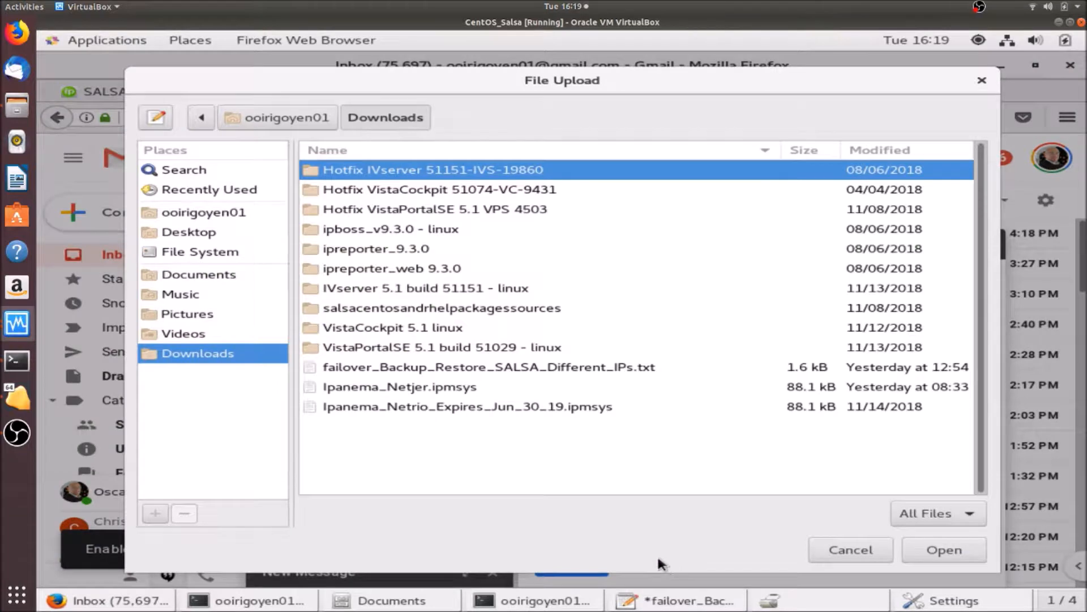
{"action": "left_click", "coordinate": [214, 277]}
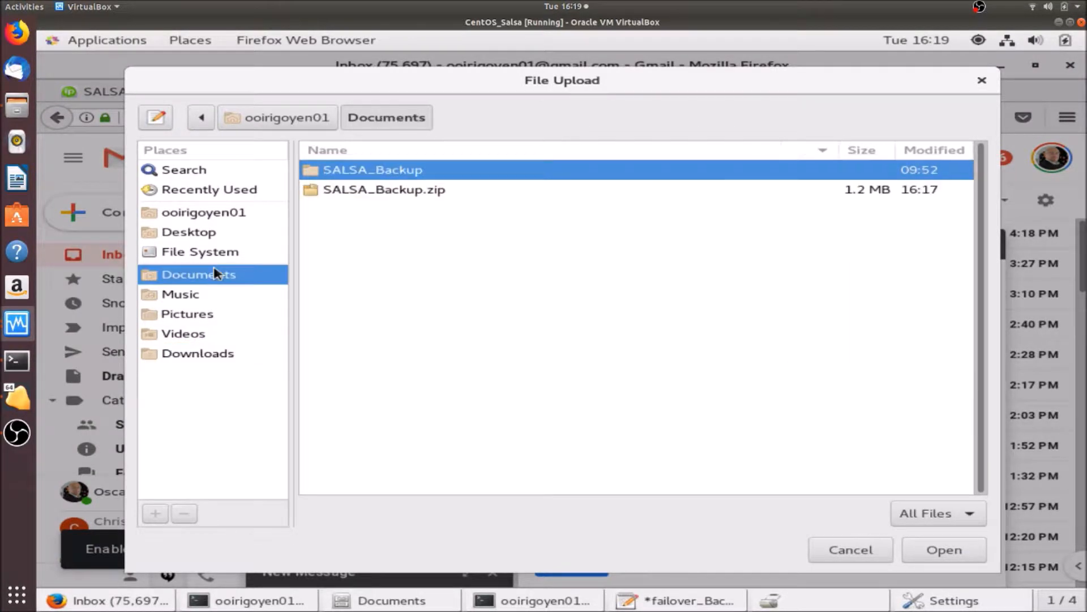
{"action": "double_click", "coordinate": [399, 191]}
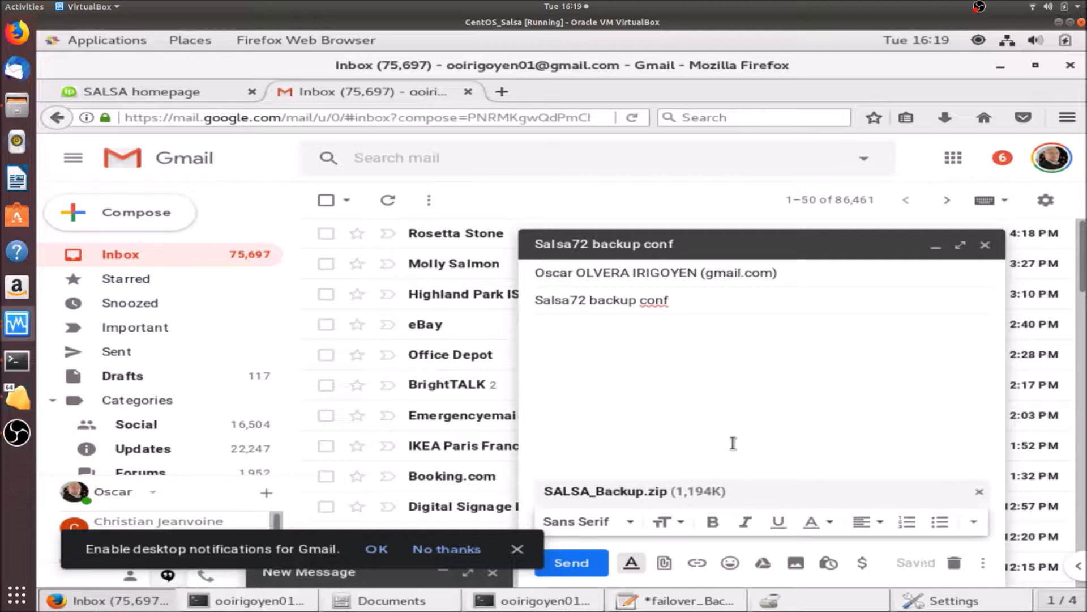
{"action": "left_click", "coordinate": [584, 570]}
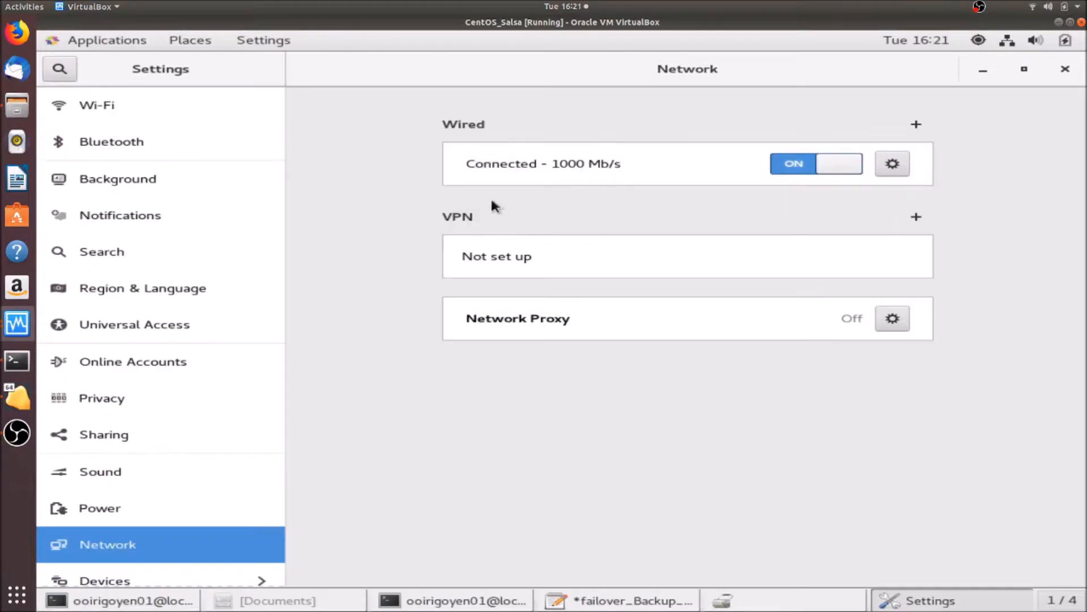
Unlock the SALSA-52 virtual machine with its password and open a new Firefox tab.
{"action": "left_click", "coordinate": [17, 399]}
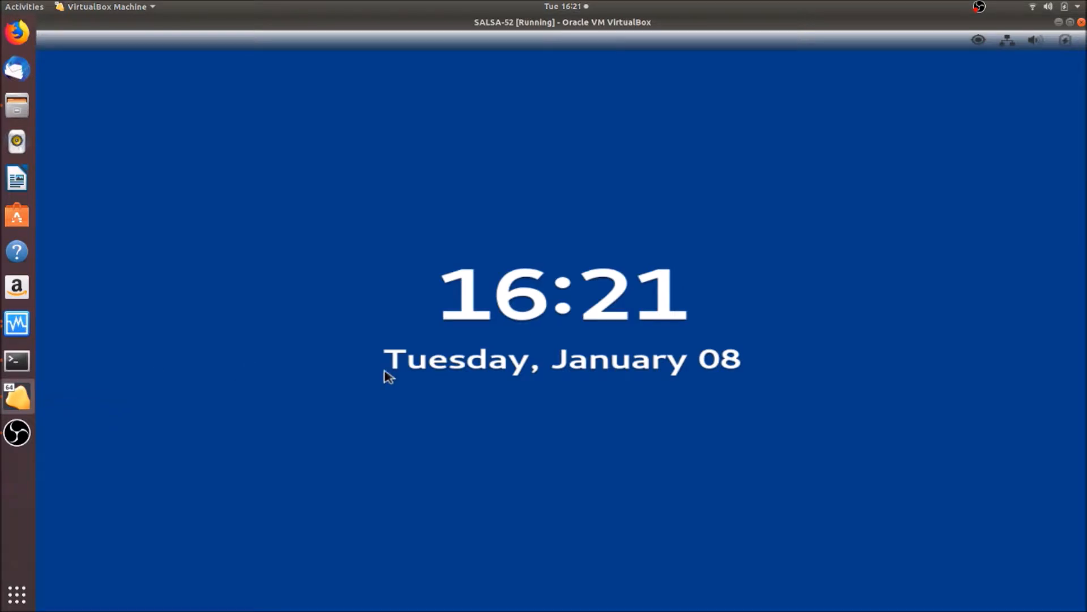
{"action": "key", "text": "Return"}
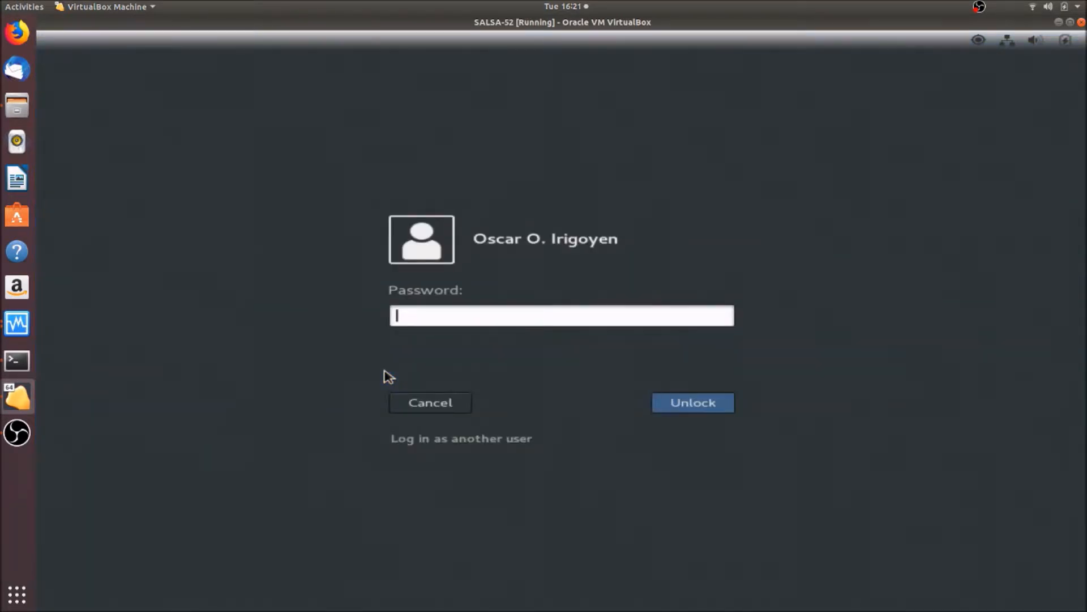
{"action": "key", "text": "BackSpace"}
{"action": "key", "text": "BackSpace"}
{"action": "key", "text": "BackSpace"}
{"action": "key", "text": "Return"}
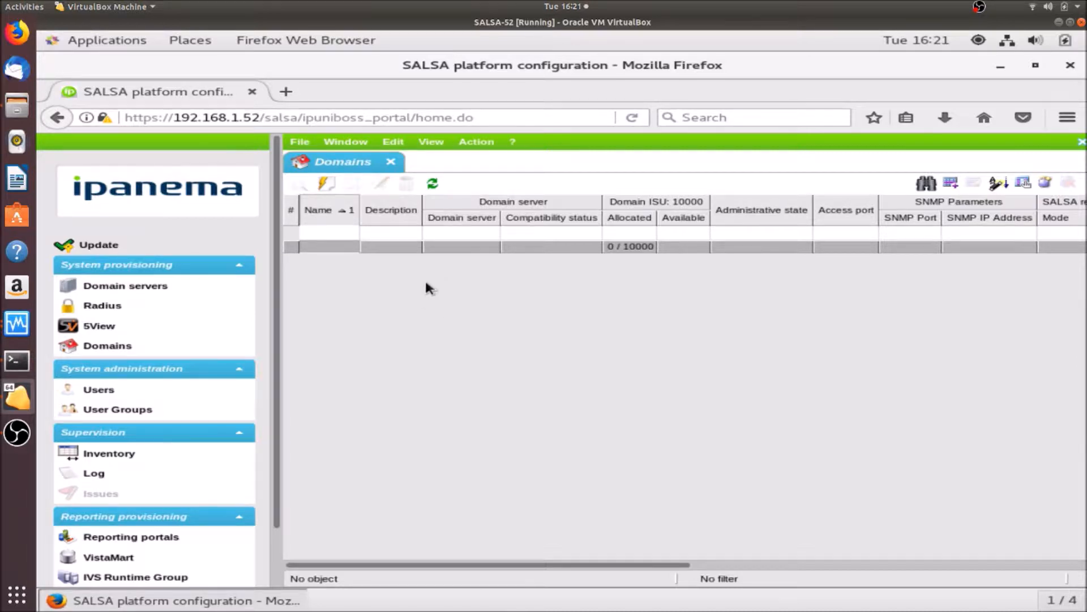
{"action": "left_click", "coordinate": [286, 93]}
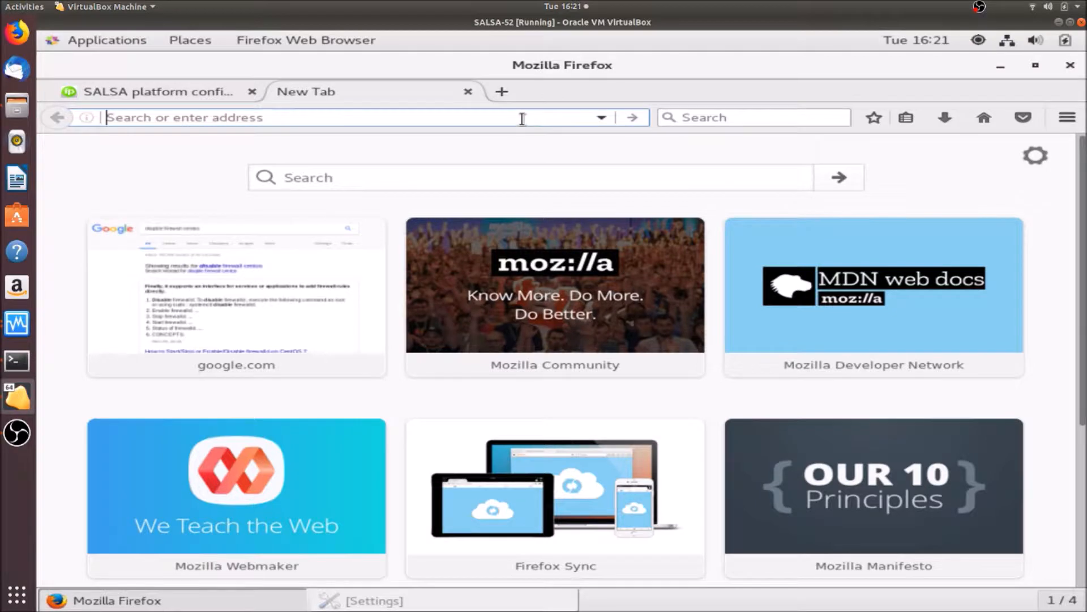
Go to Gmail and open the Salsa72 backup conf email.
{"action": "type", "text": "gmail.com/"}
{"action": "key", "text": "Return"}
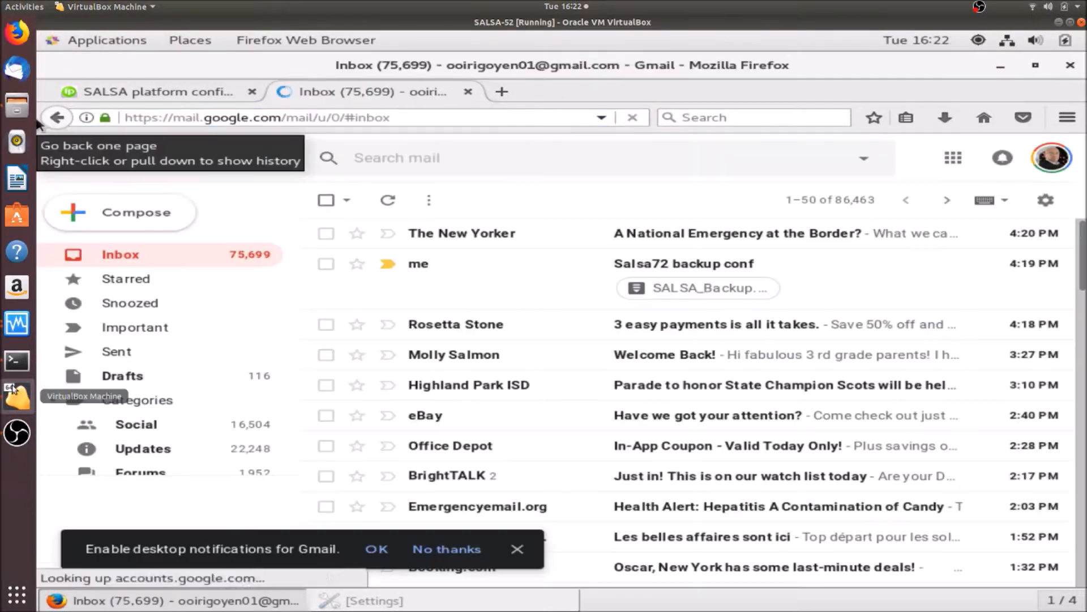
{"action": "left_click", "coordinate": [838, 265]}
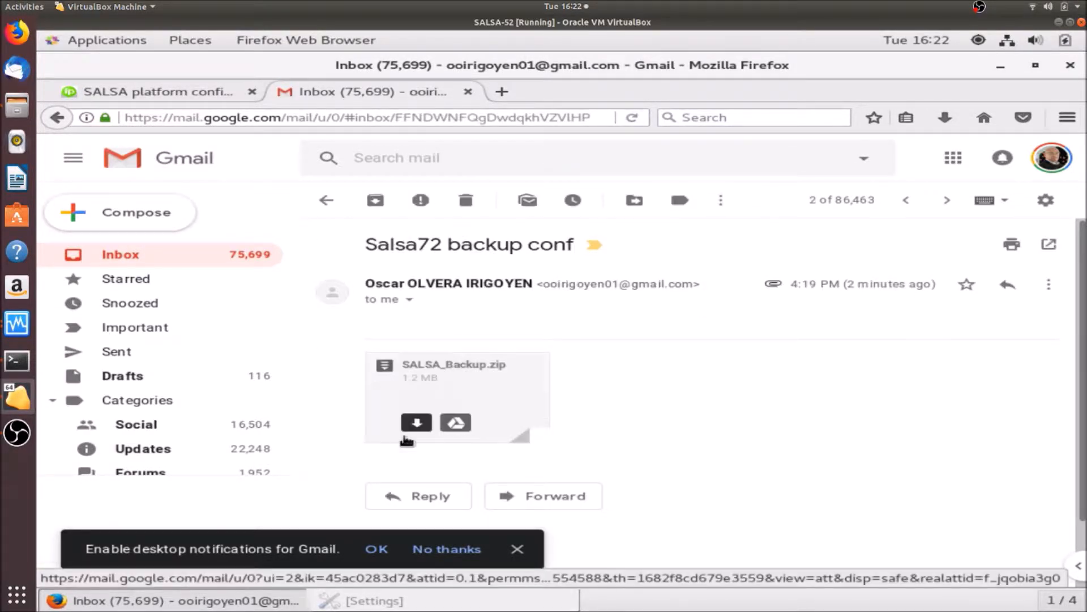
Save the SALSA_Backup.zip attachment and show it in the Downloads folder.
{"action": "left_click", "coordinate": [420, 419]}
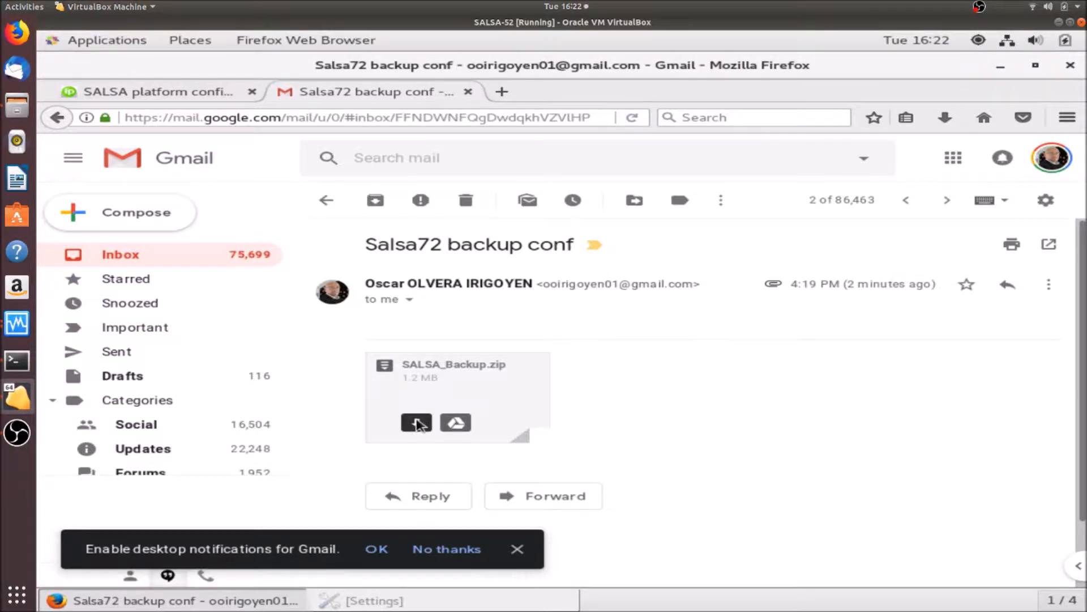
{"action": "left_click", "coordinate": [415, 311]}
{"action": "left_click", "coordinate": [756, 392]}
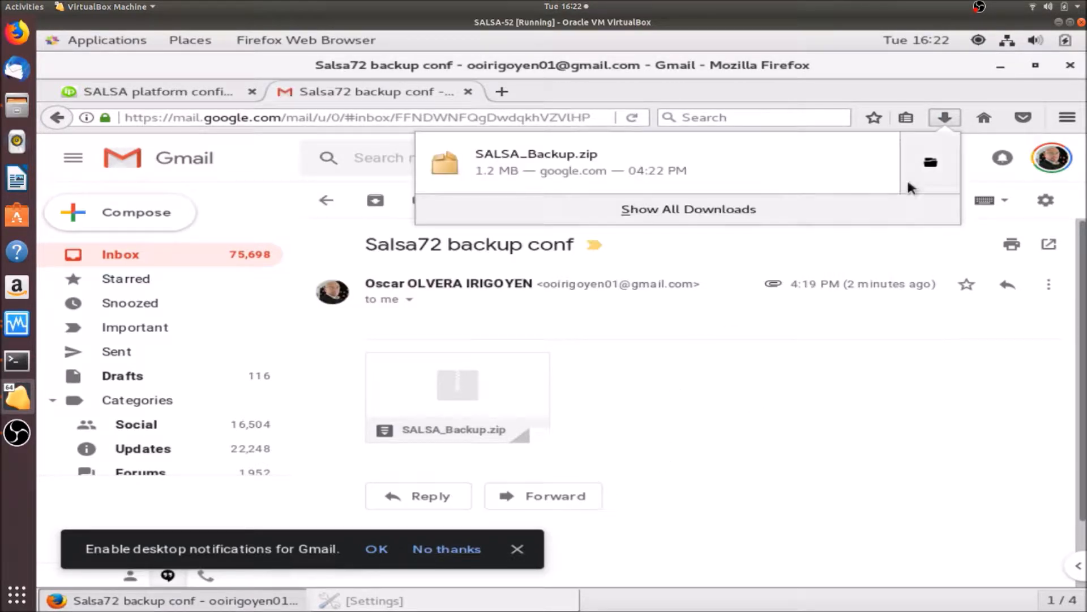
{"action": "left_click", "coordinate": [950, 119]}
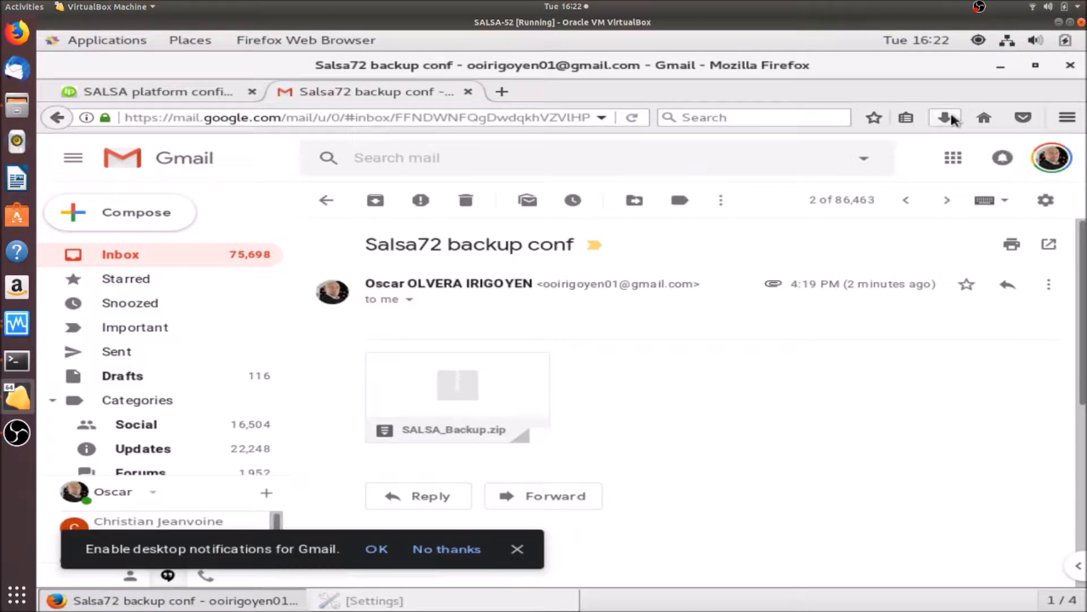
{"action": "left_click", "coordinate": [951, 119]}
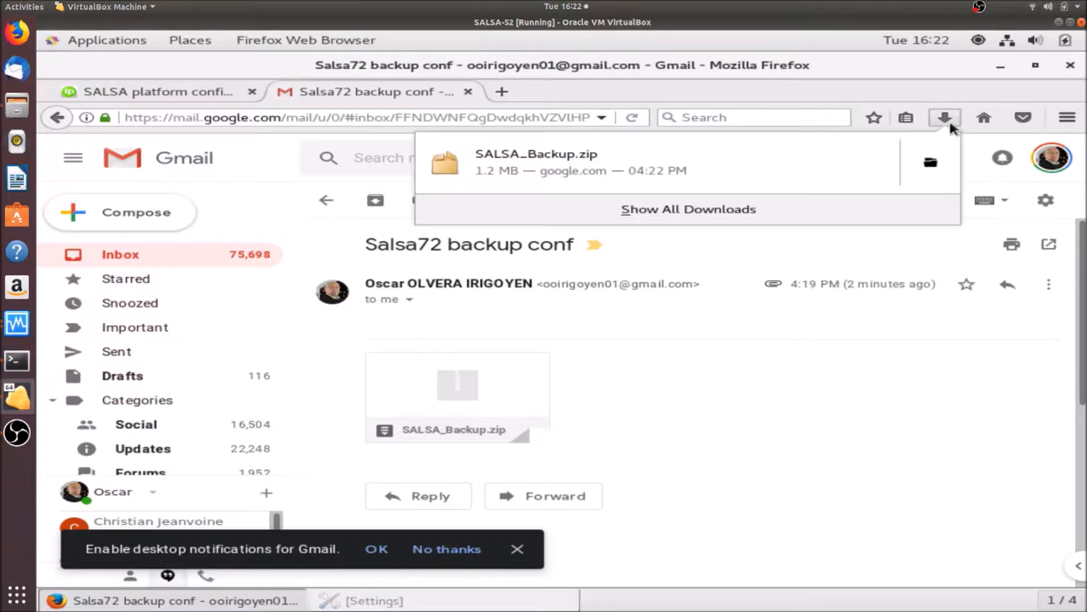
{"action": "left_click", "coordinate": [933, 162]}
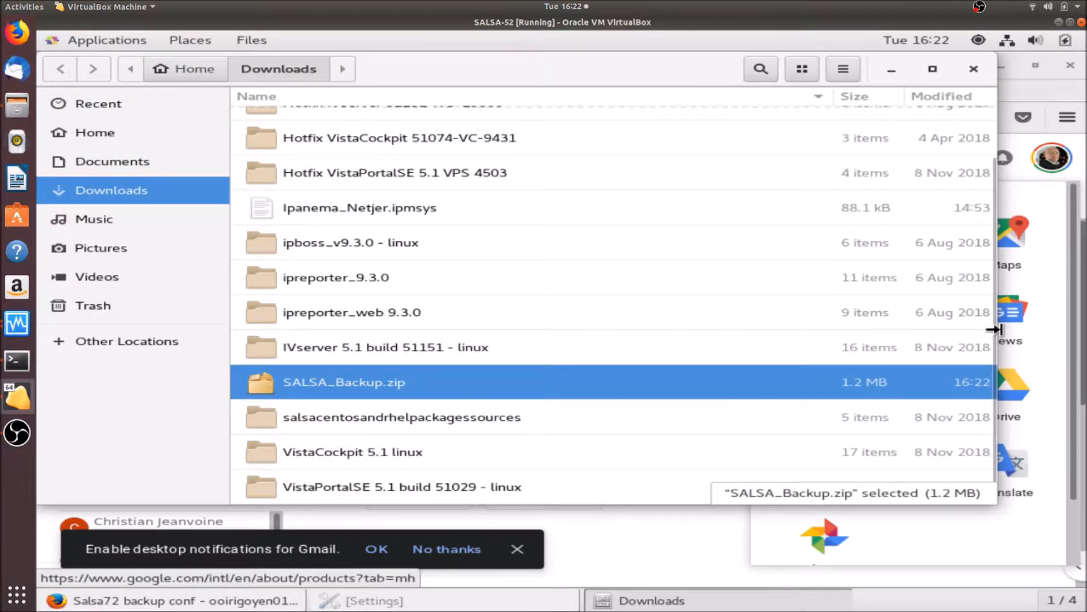
{"action": "left_click_drag", "start_coordinate": [995, 338], "coordinate": [987, 245]}
Extract SALSA_Backup.zip into Downloads and open the extracted SALSA_Backup folder.
{"action": "left_click_drag", "start_coordinate": [988, 287], "coordinate": [989, 304]}
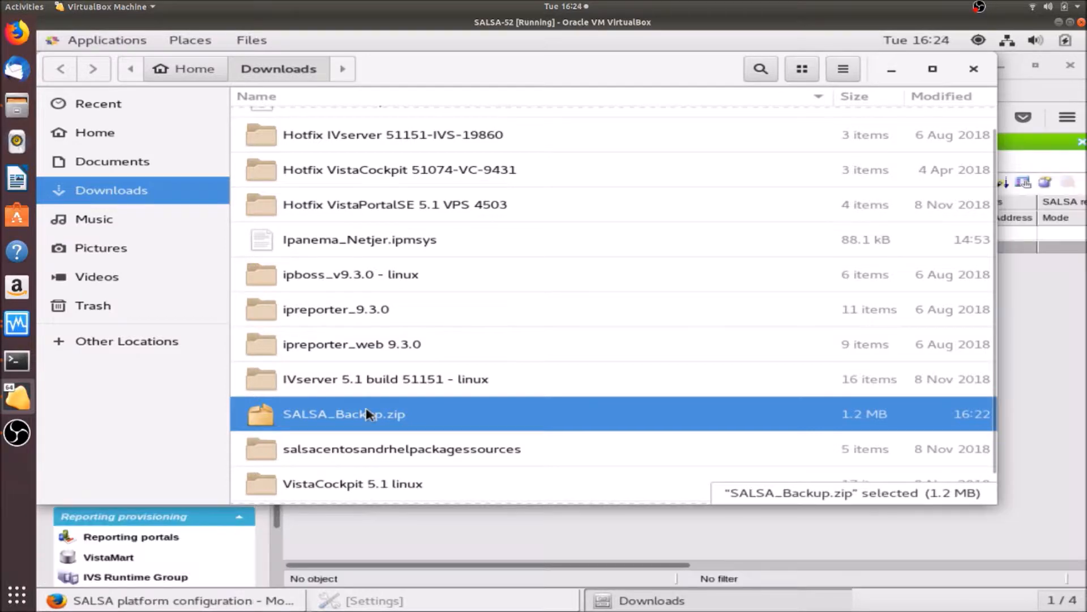
{"action": "right_click", "coordinate": [324, 414]}
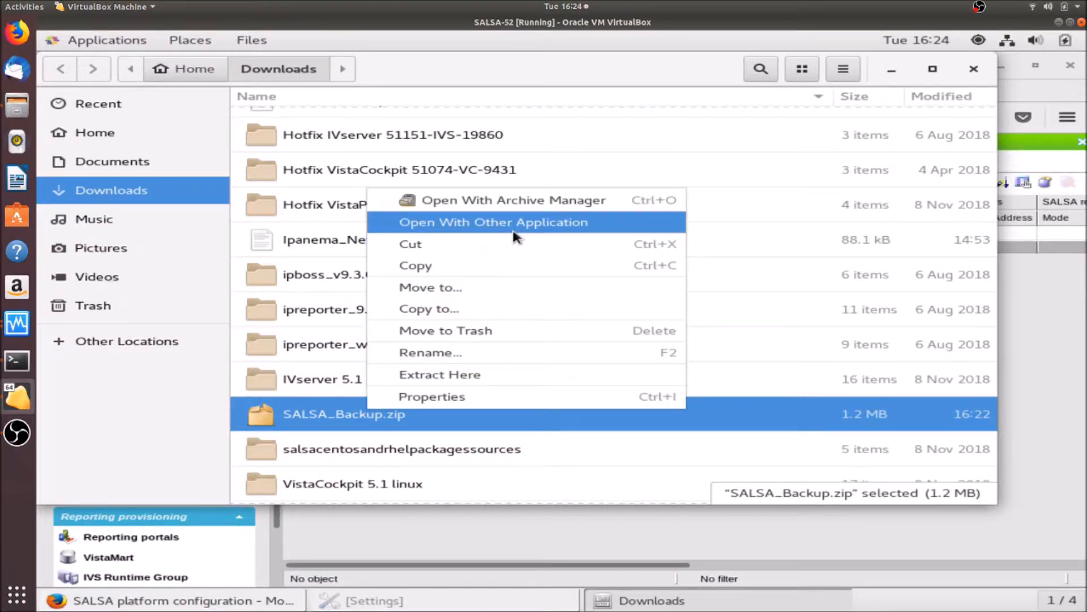
{"action": "left_click", "coordinate": [490, 375]}
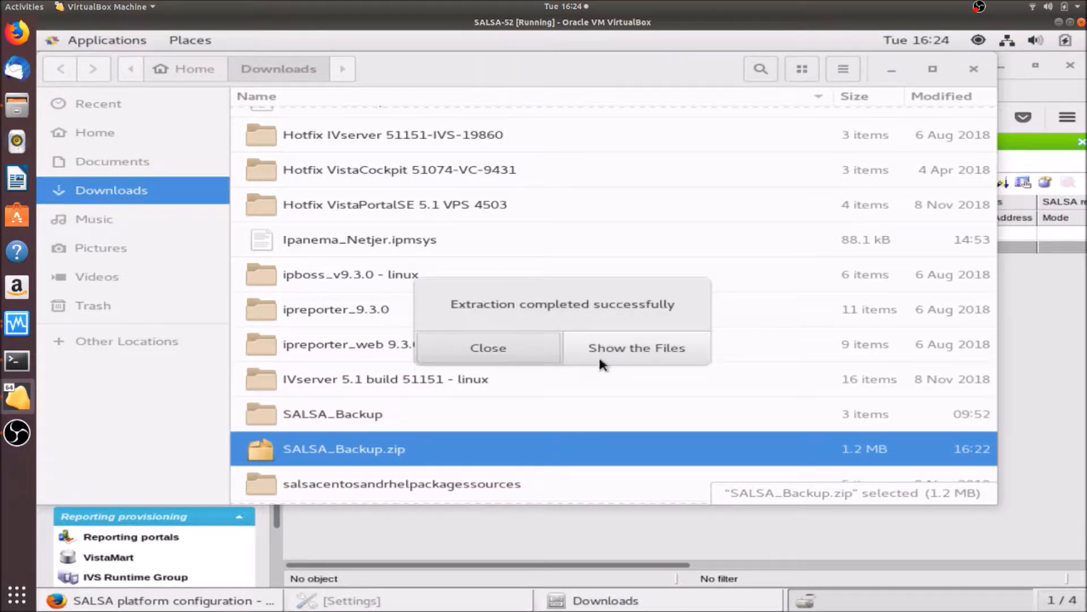
{"action": "left_click", "coordinate": [600, 352]}
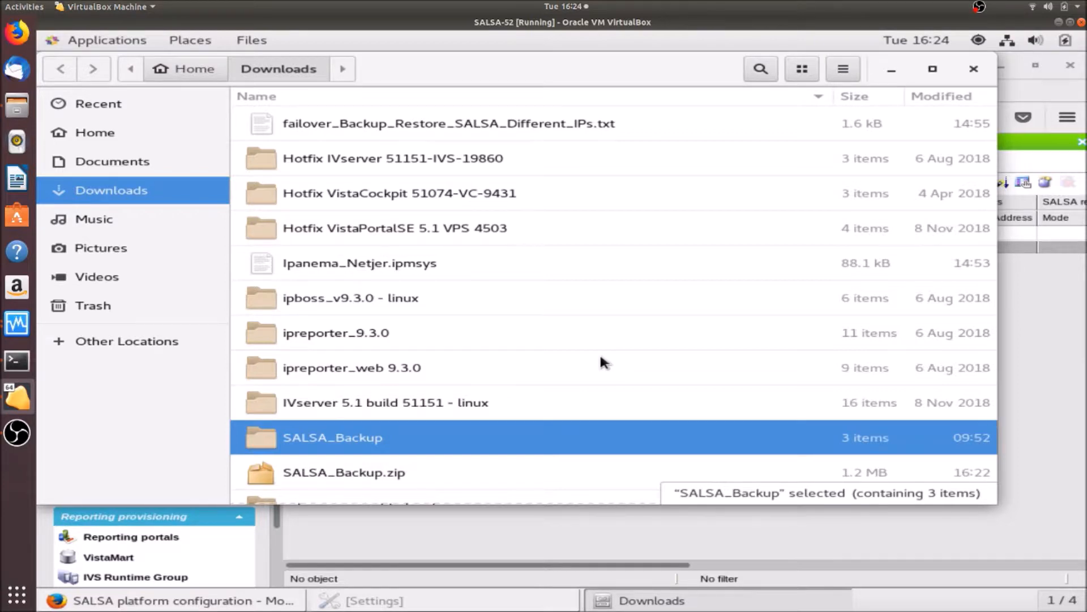
{"action": "double_click", "coordinate": [390, 437]}
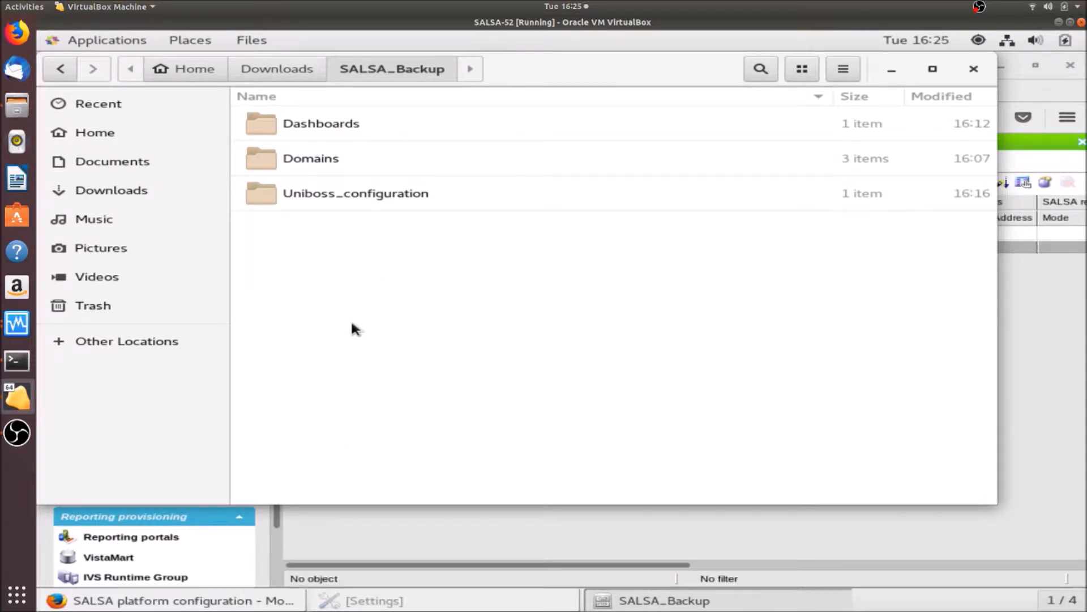
Launch a Terminal, switch to root with su, and cd into the user's Downloads folder.
{"action": "left_click", "coordinate": [129, 45]}
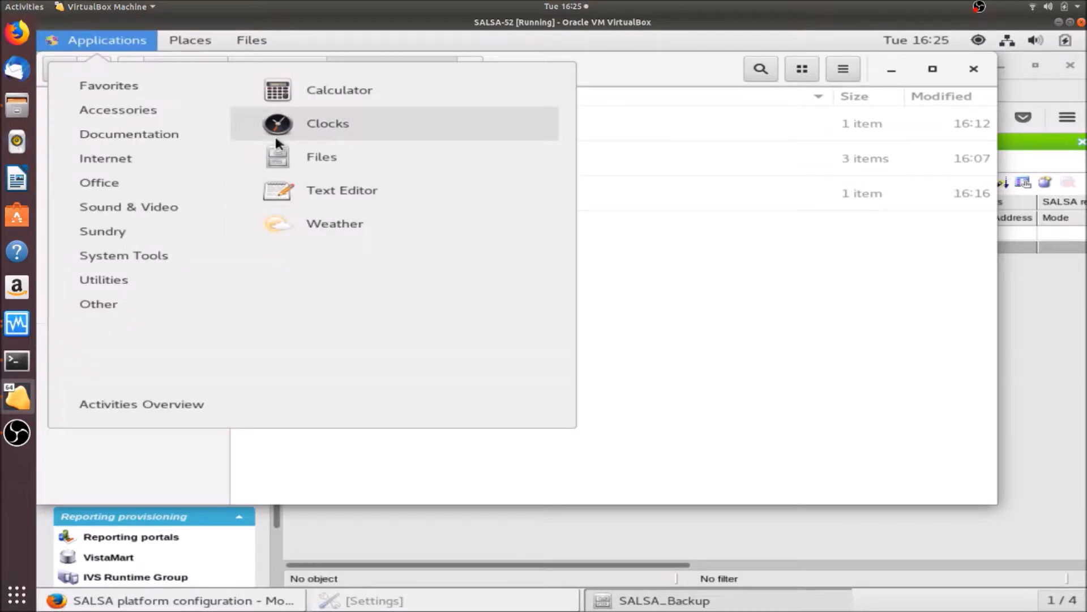
{"action": "mouse_move", "coordinate": [103, 84]}
{"action": "left_click", "coordinate": [333, 224]}
{"action": "type", "text": "su"}
{"action": "key", "text": "Return"}
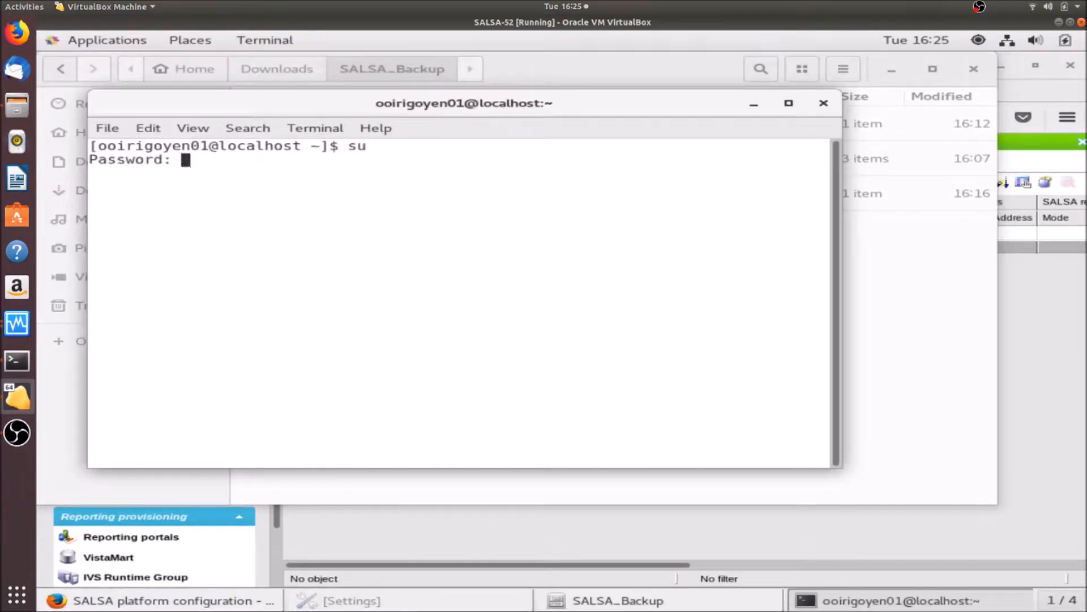
{"action": "key", "text": "Return"}
{"action": "type", "text": "cd /home/ooirigoyen01/Downloads/"}
{"action": "key", "text": "Return"}
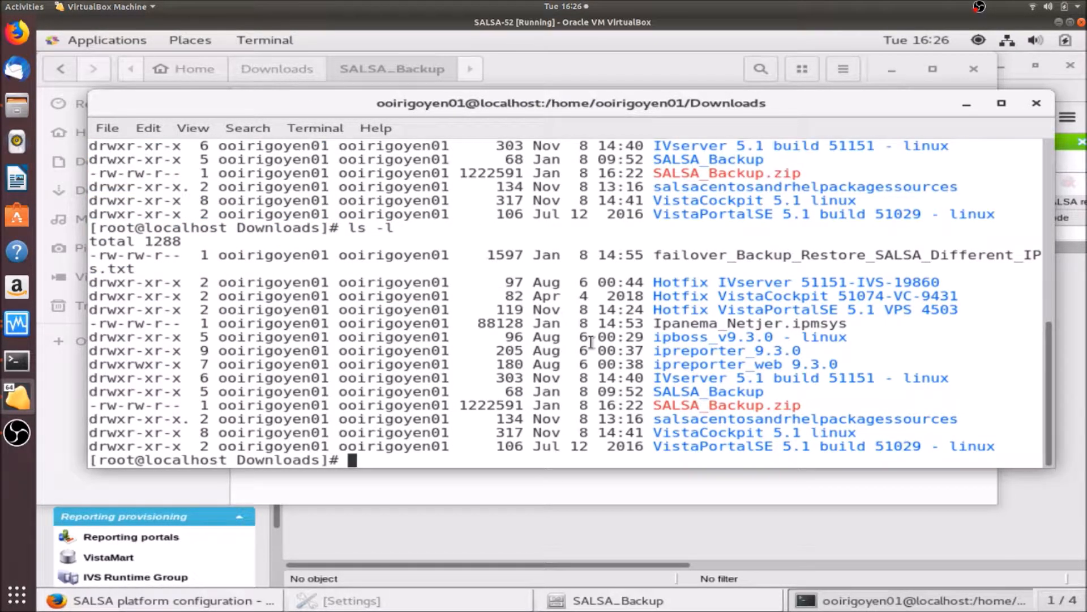
Check SALSA_Backup's current owner, then run chown -R infovista:infovista SALSA_Backup.
{"action": "double_click", "coordinate": [662, 390]}
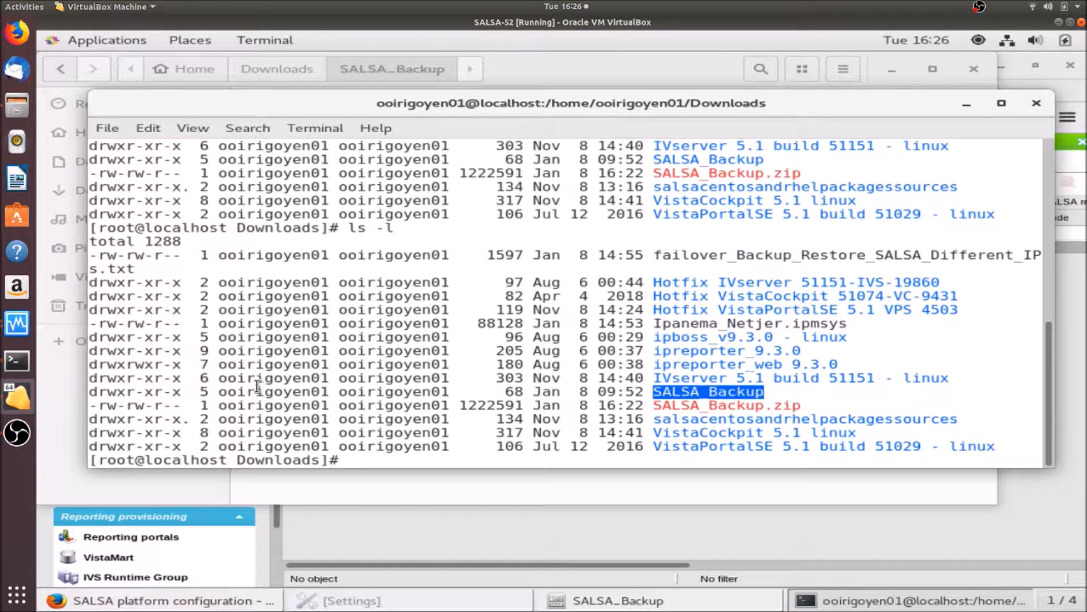
{"action": "left_click_drag", "start_coordinate": [220, 391], "coordinate": [451, 391]}
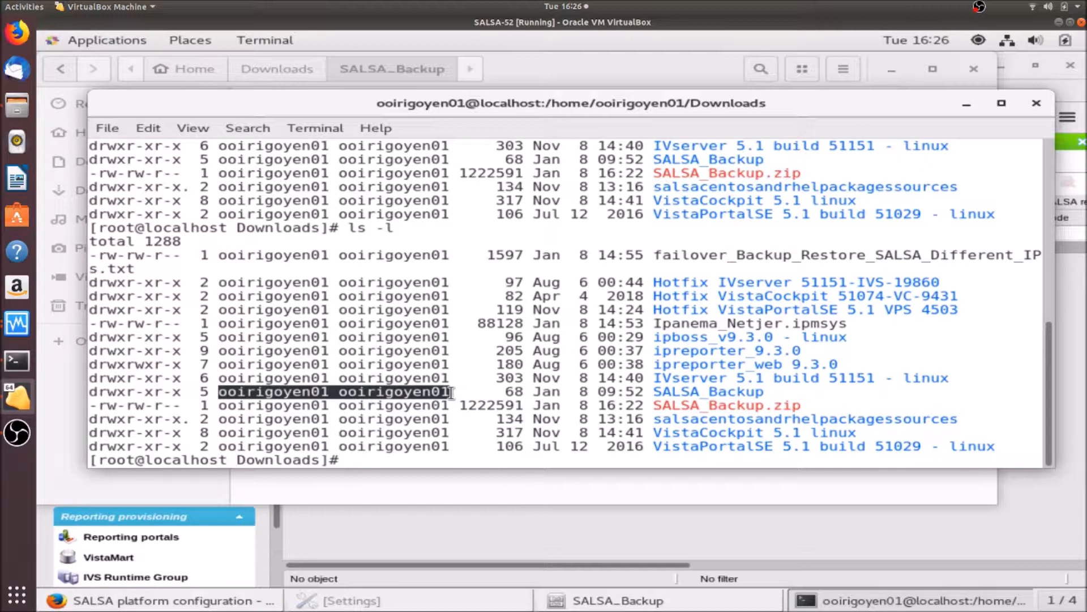
{"action": "left_click", "coordinate": [426, 455]}
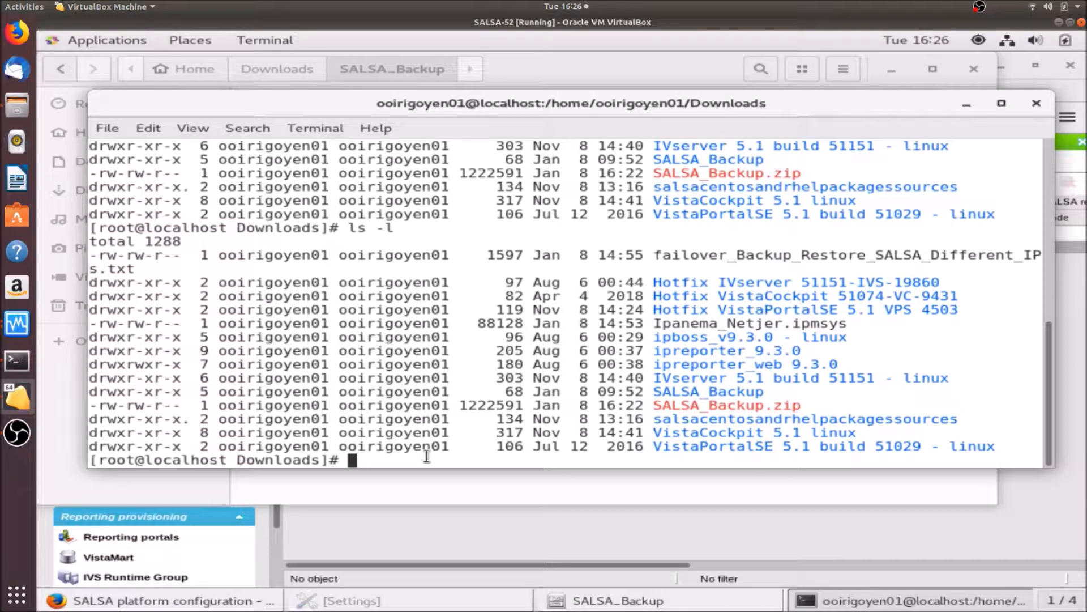
{"action": "type", "text": "c"}
{"action": "key", "text": "BackSpace"}
{"action": "type", "text": "chown -R infovista:infovista SALSA_Backup"}
{"action": "key", "text": "Return"}
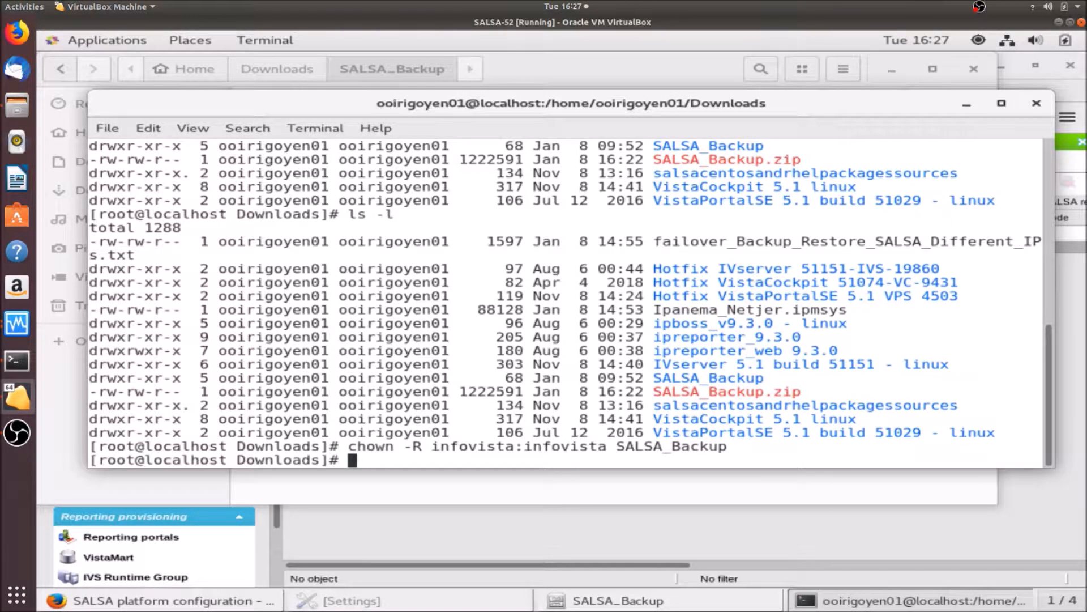
Verify with ls -l that infovista now owns SALSA_Backup.
{"action": "type", "text": "ls"}
{"action": "key", "text": "BackSpace"}
{"action": "type", "text": "-"}
{"action": "key", "text": "BackSpace"}
{"action": "key", "text": "BackSpace"}
{"action": "type", "text": "s -l"}
{"action": "key", "text": "Return"}
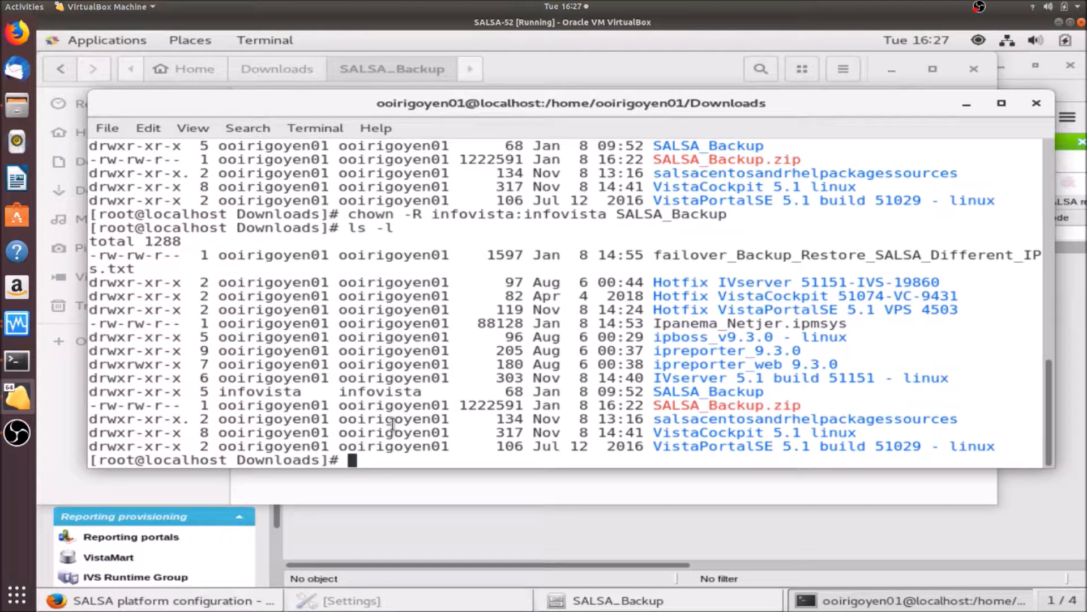
{"action": "left_click_drag", "start_coordinate": [229, 390], "coordinate": [422, 391]}
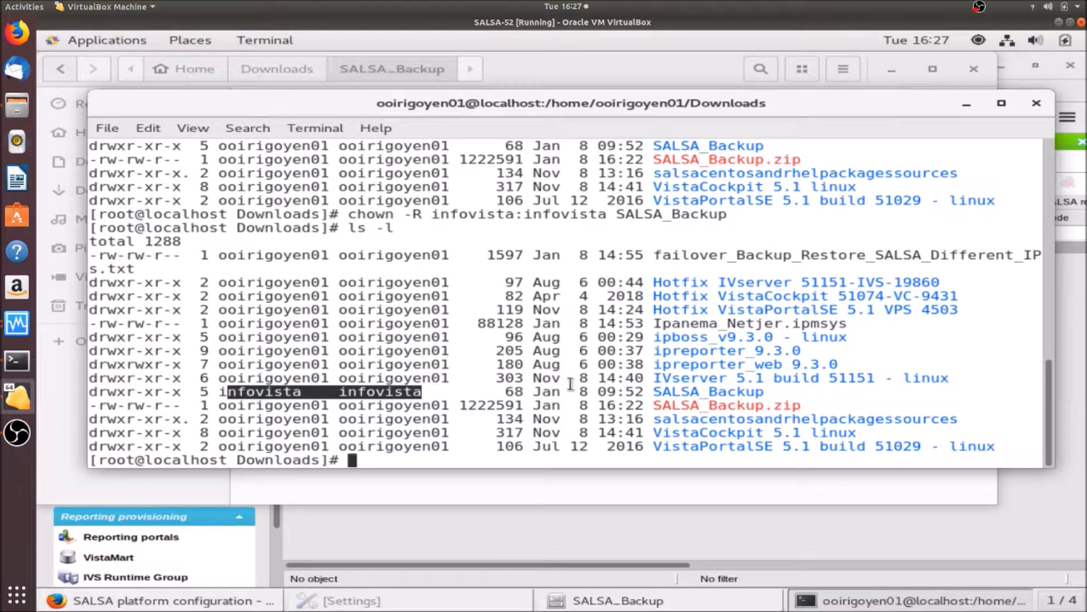
{"action": "left_click", "coordinate": [702, 390]}
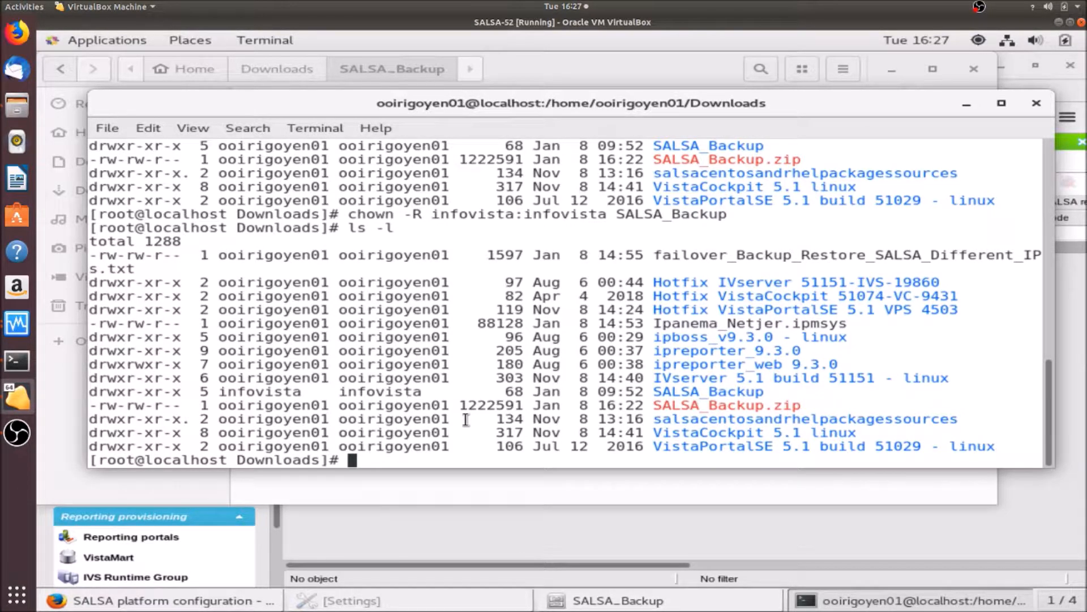
Move into SALSA_Backup/Uniboss_configuration and list its files with ls -l.
{"action": "type", "text": "cd S"}
{"action": "key", "text": "Tab"}
{"action": "key", "text": "Return"}
{"action": "type", "text": "cd"}
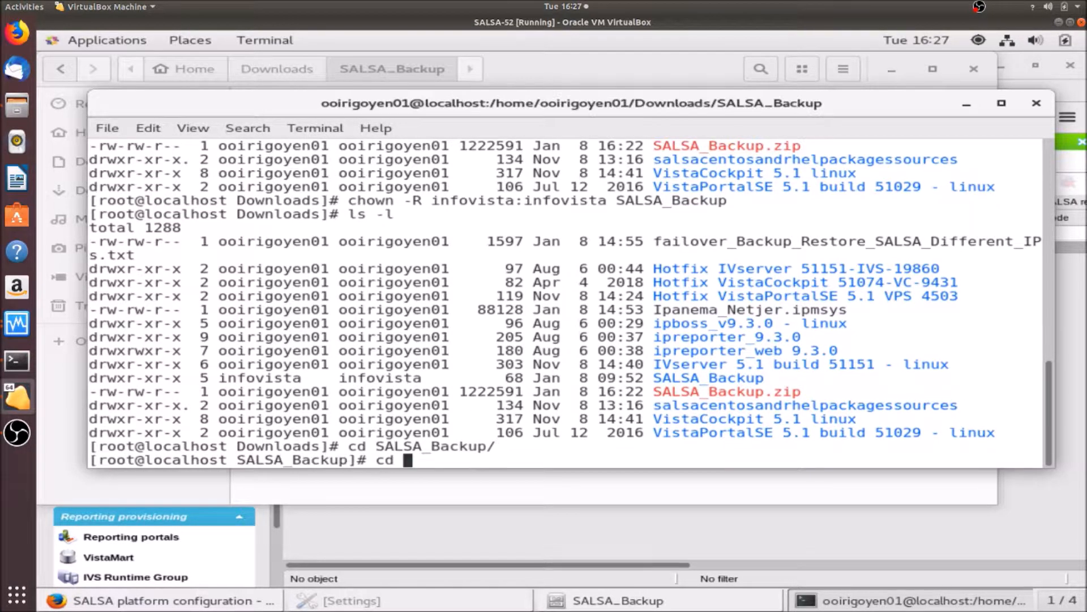
{"action": "key", "text": "BackSpace"}
{"action": "key", "text": "BackSpace"}
{"action": "key", "text": "BackSpace"}
{"action": "type", "text": "ls"}
{"action": "key", "text": "Return"}
{"action": "type", "text": "cd U"}
{"action": "key", "text": "Tab"}
{"action": "key", "text": "Return"}
{"action": "type", "text": "ls"}
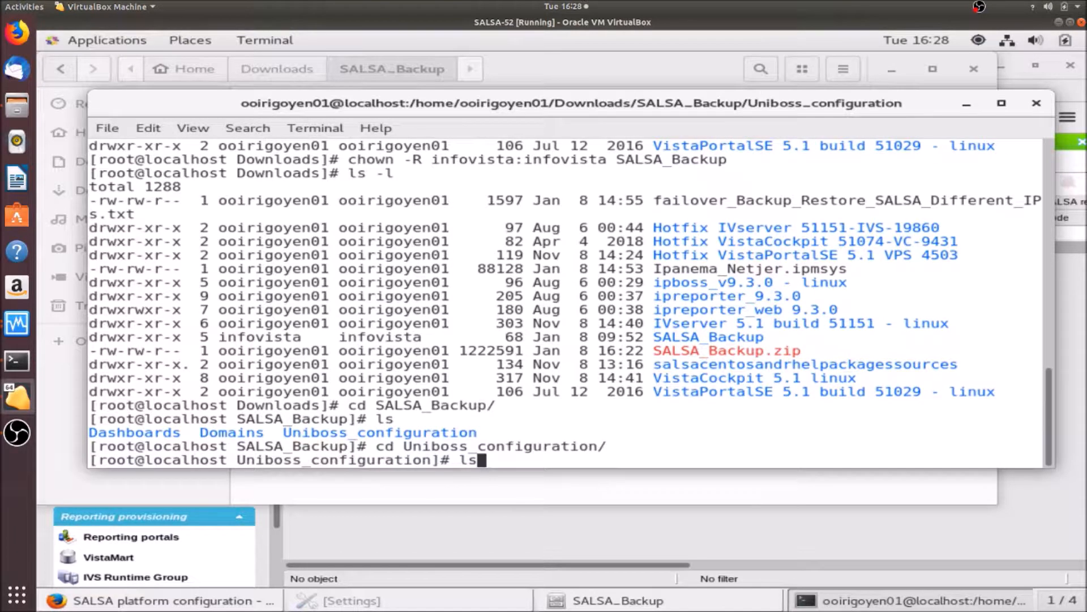
{"action": "key", "text": "Return"}
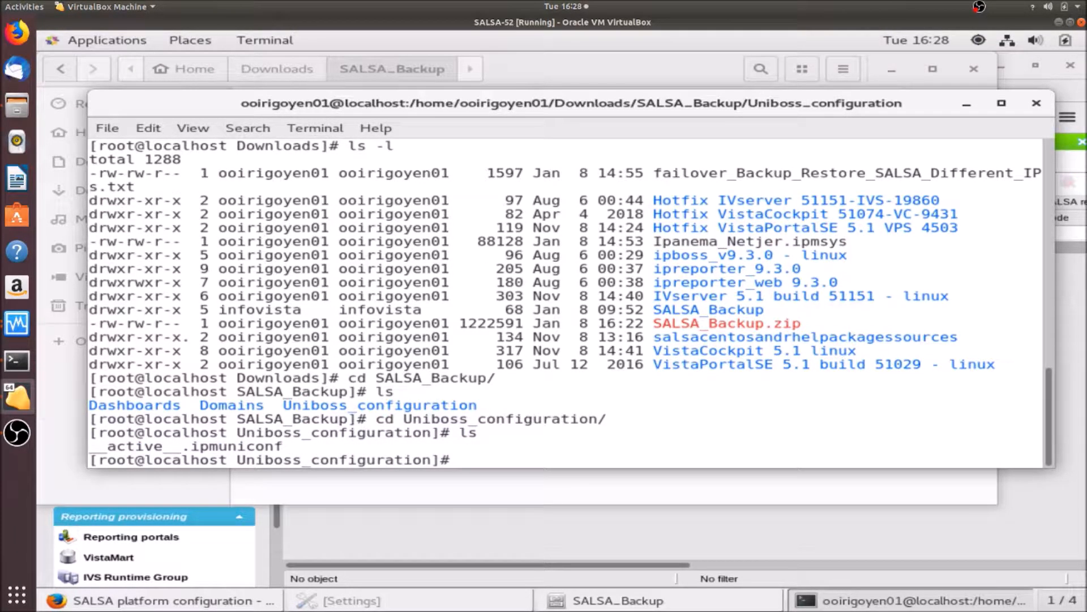
{"action": "type", "text": "ls -l"}
{"action": "key", "text": "Return"}
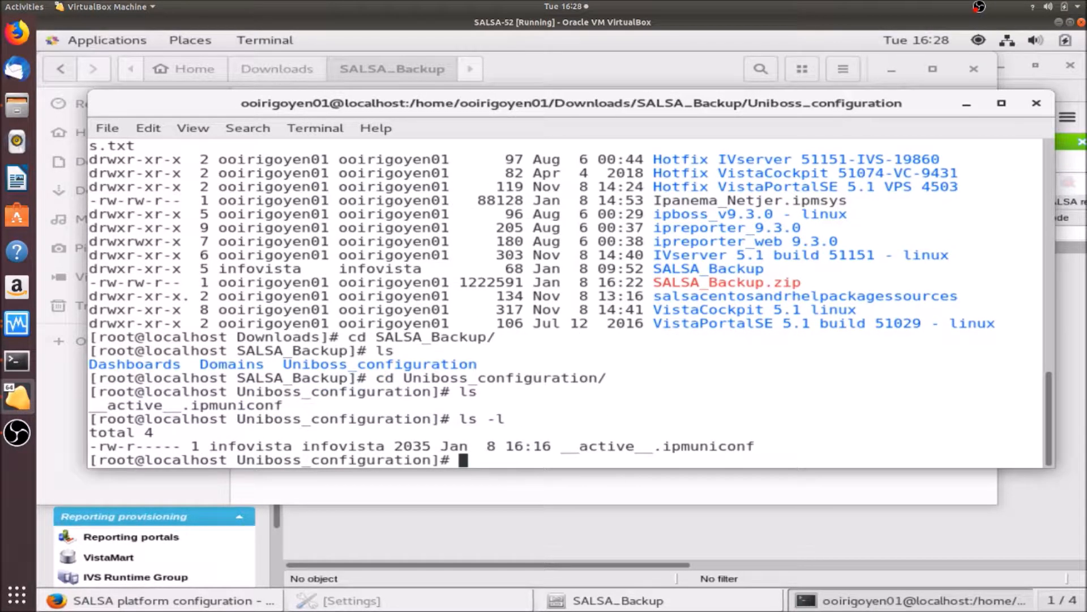
Copy __active__.ipmuniconf into /opt/salsa/ipboss/server/domains/uni_boss/config/, confirming the overwrite with y.
{"action": "type", "text": "cp"}
{"action": "key", "text": "Tab"}
{"action": "type", "text": "/opt/salsa/ipboss/server/domains/uni_boss/"}
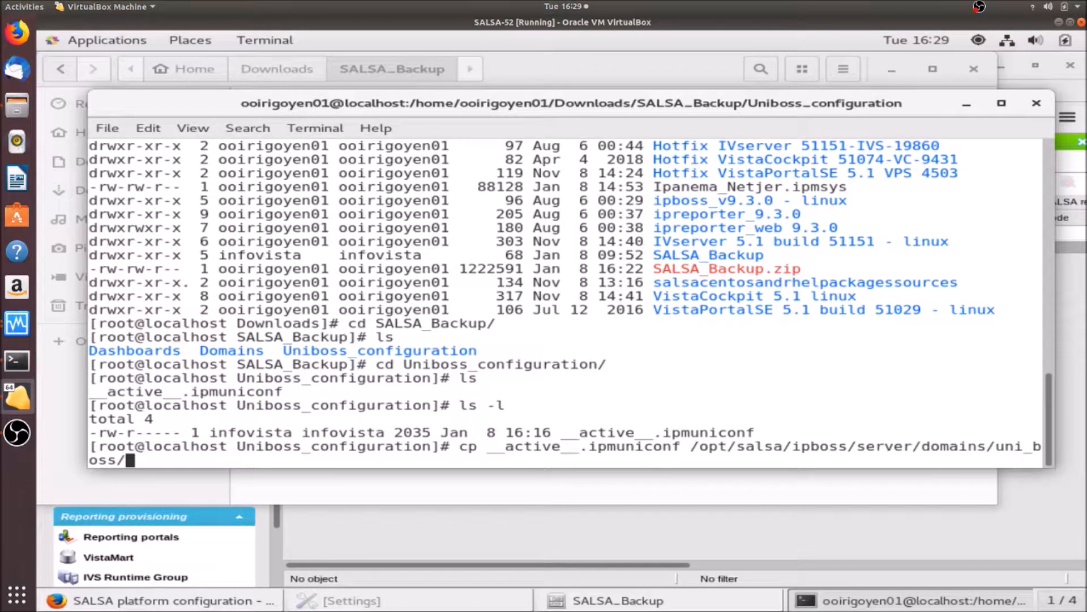
{"action": "key", "text": "Return"}
{"action": "key", "text": "Up"}
{"action": "type", "text": "config/"}
{"action": "key", "text": "Return"}
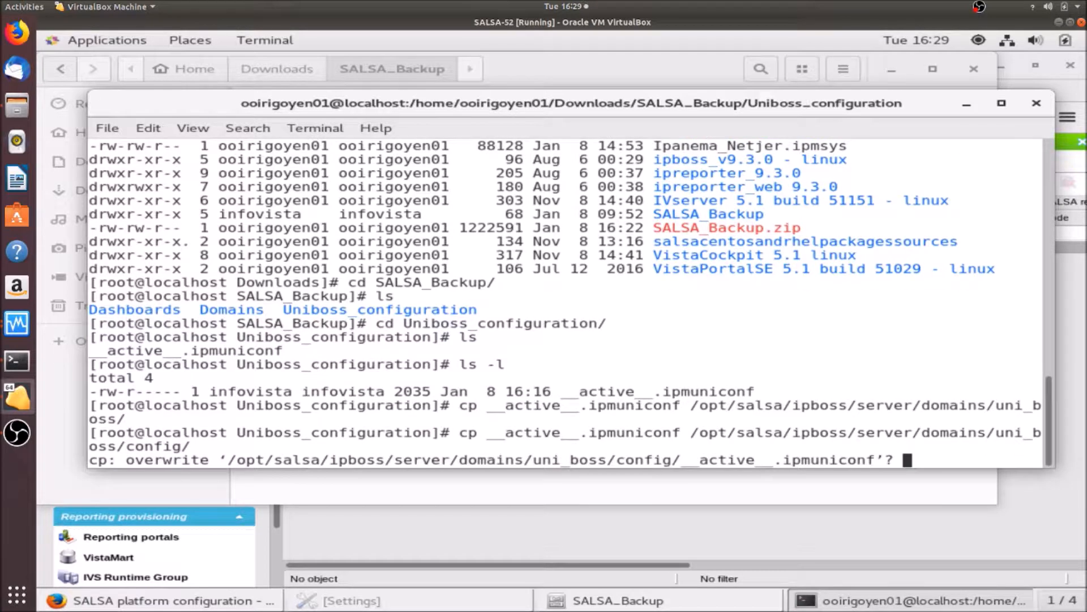
{"action": "type", "text": "y"}
{"action": "key", "text": "Return"}
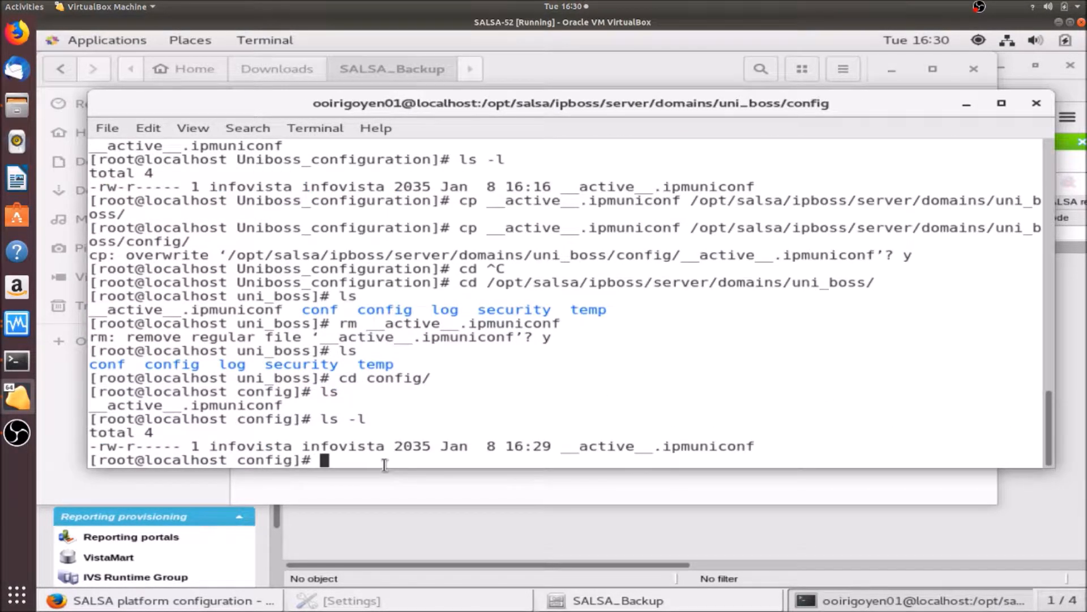
{"action": "left_click", "coordinate": [243, 601]}
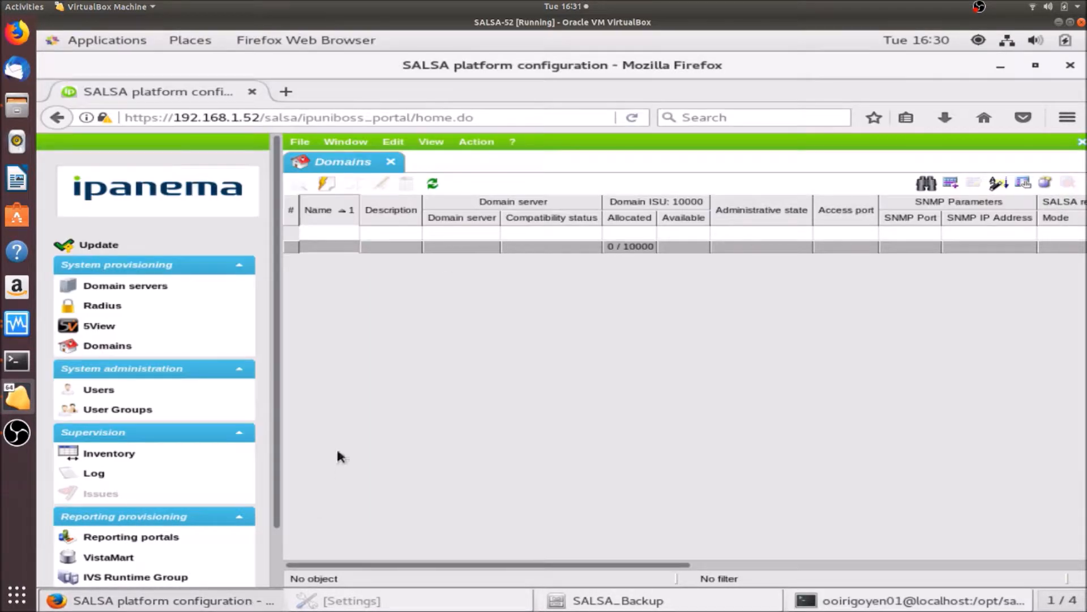
Close the old portal window, load 192.168.1.52 and log in with the saved credentials.
{"action": "left_click", "coordinate": [436, 183]}
{"action": "left_click", "coordinate": [252, 92]}
{"action": "type", "text": "192.168.1.52/"}
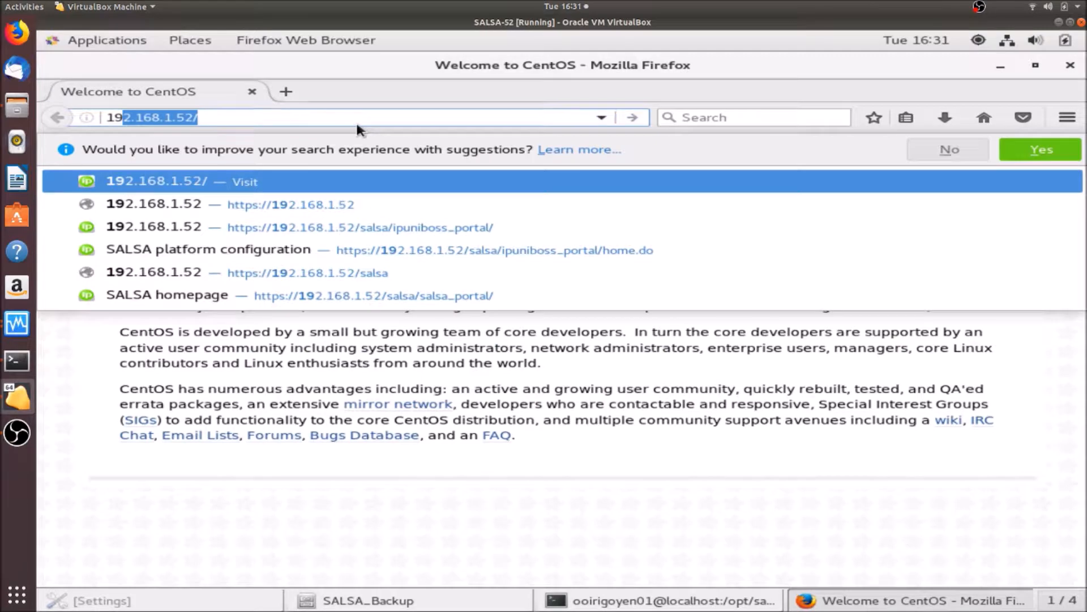
{"action": "key", "text": "Return"}
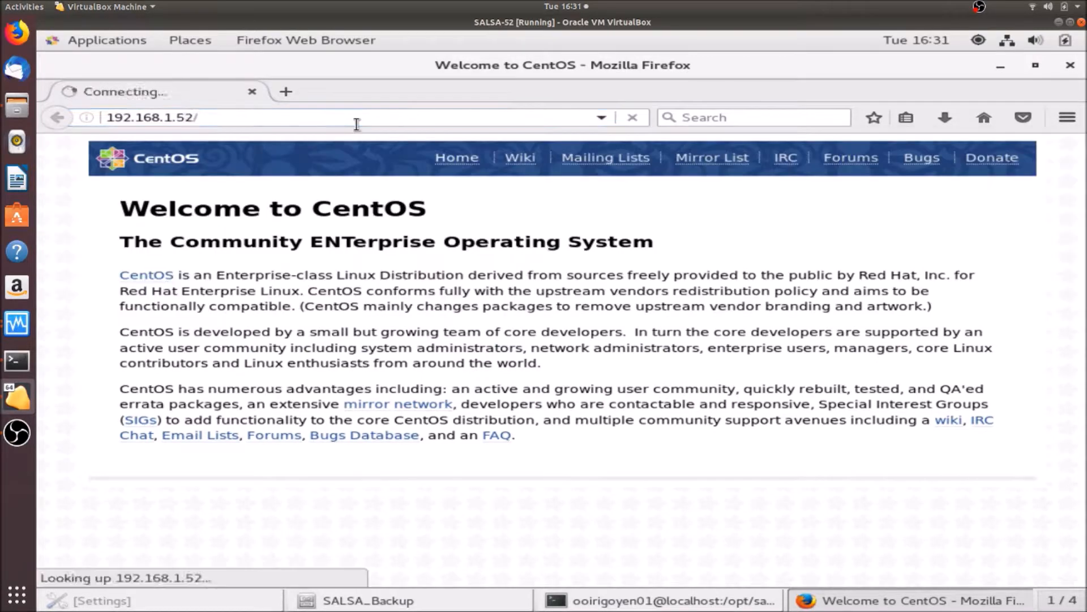
{"action": "left_click", "coordinate": [517, 371]}
{"action": "left_click", "coordinate": [518, 391]}
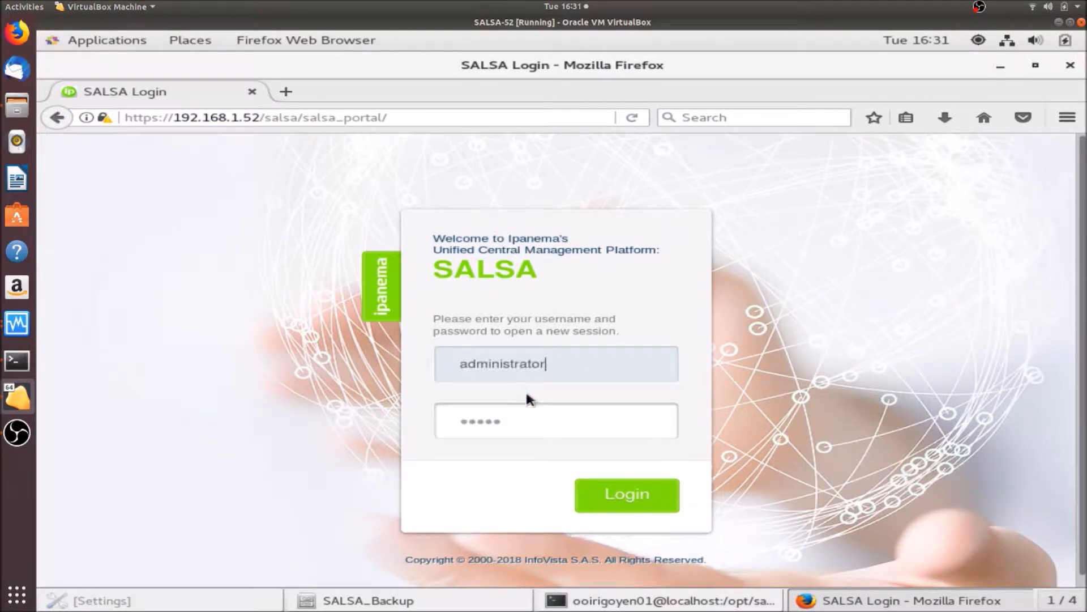
{"action": "left_click", "coordinate": [590, 490]}
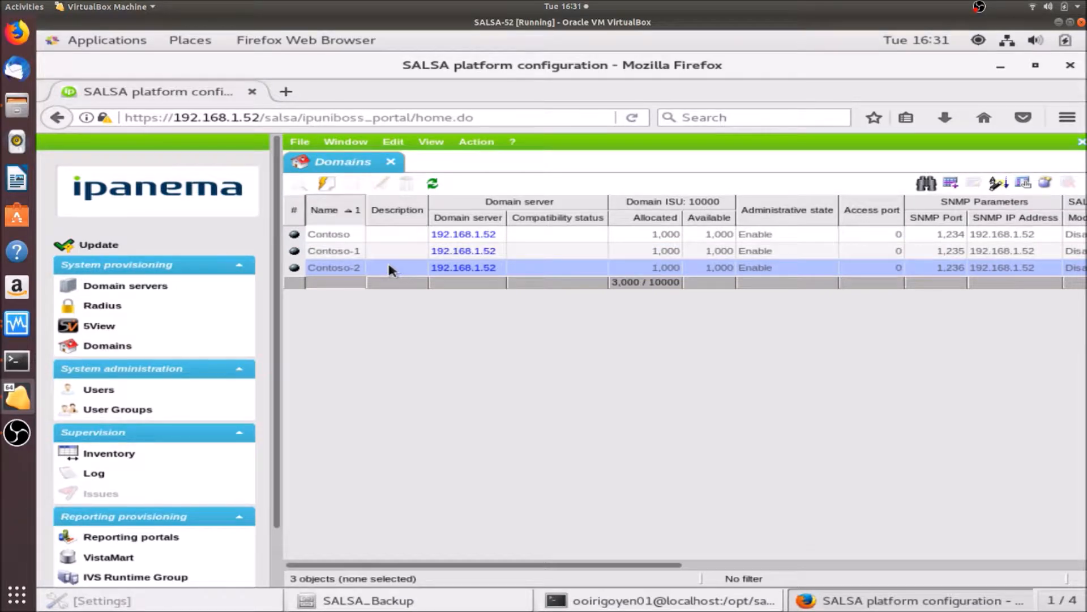
Set the Contoso domain's administrative state to Disable and save it.
{"action": "left_click", "coordinate": [212, 287]}
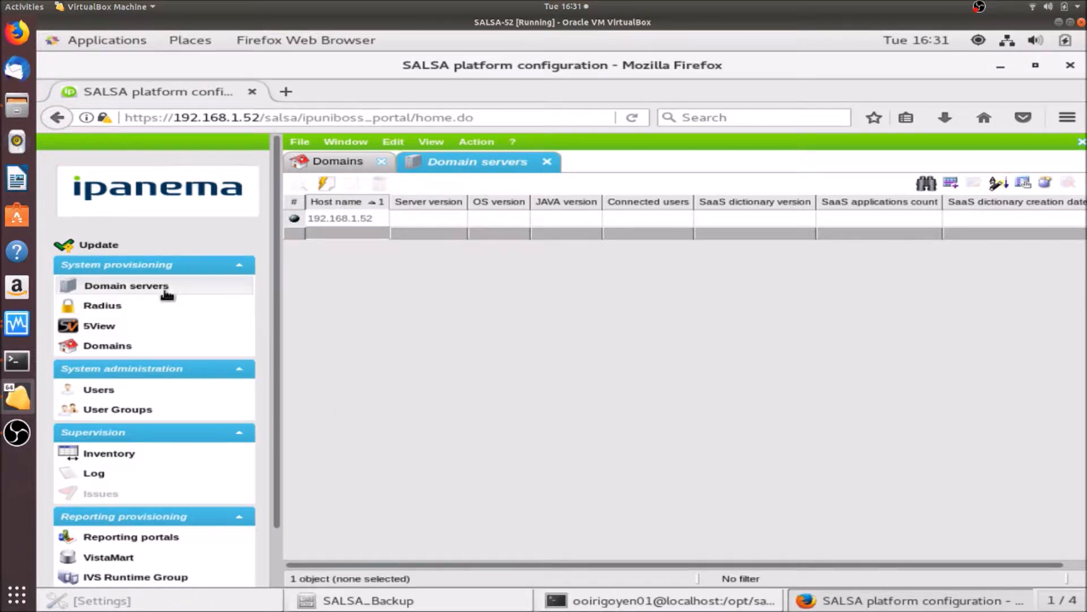
{"action": "left_click", "coordinate": [147, 348]}
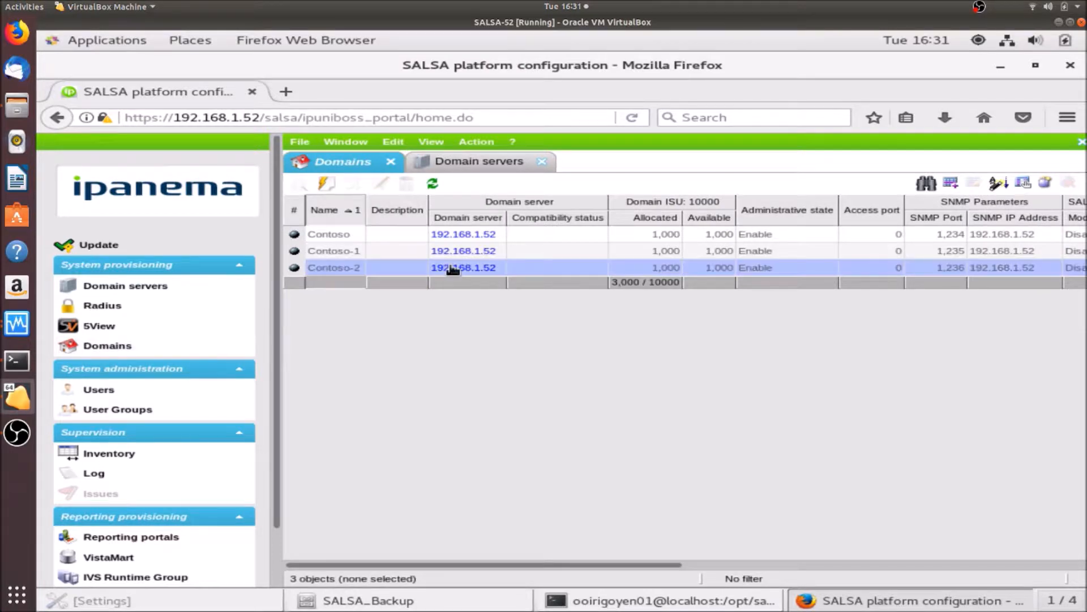
{"action": "left_click", "coordinate": [419, 228]}
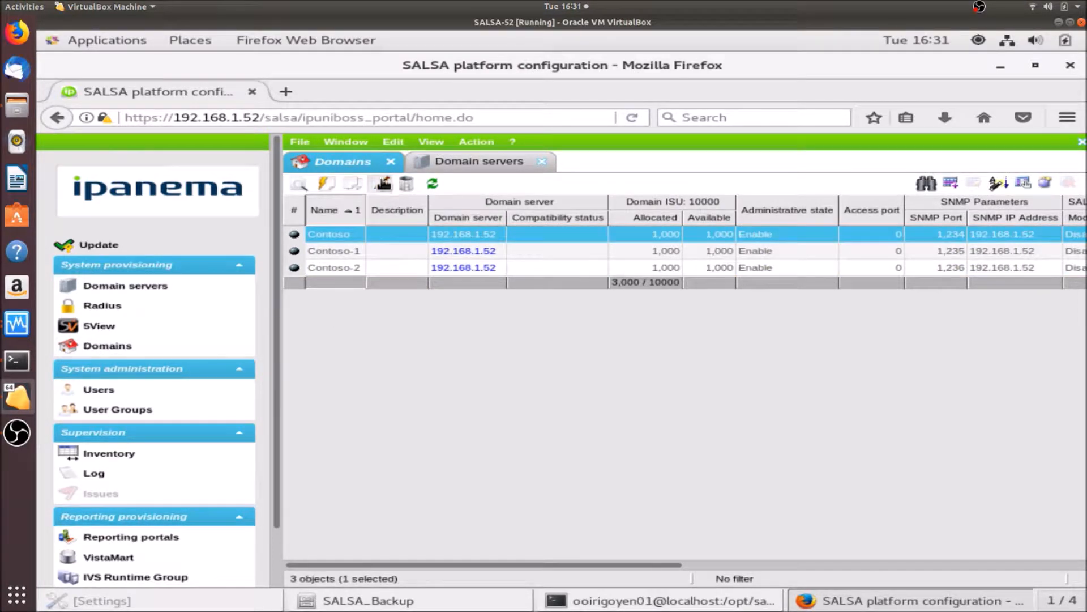
{"action": "left_click", "coordinate": [383, 182]}
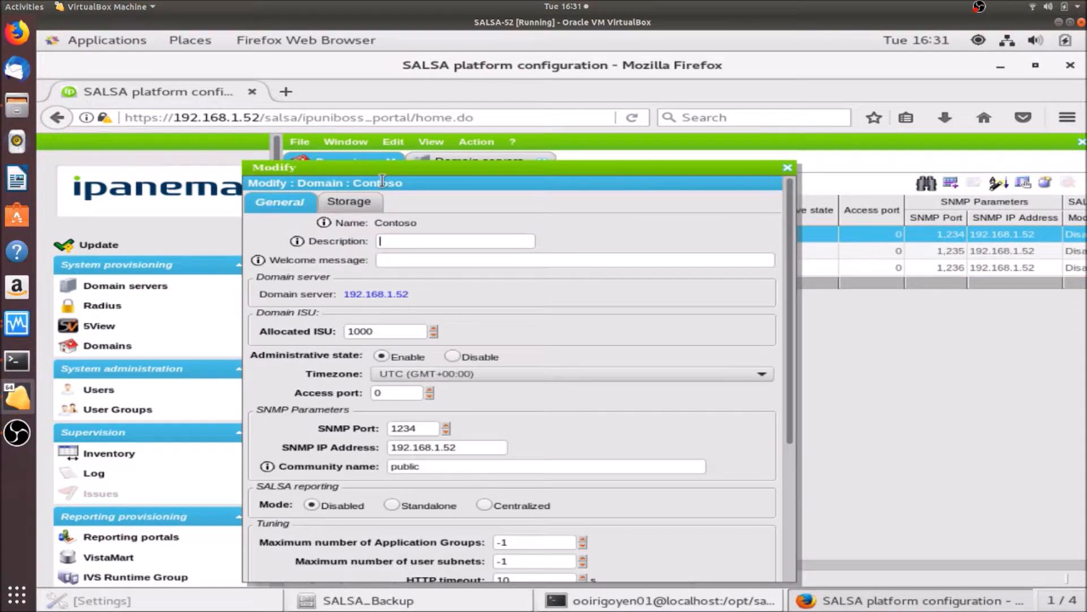
{"action": "left_click", "coordinate": [454, 356]}
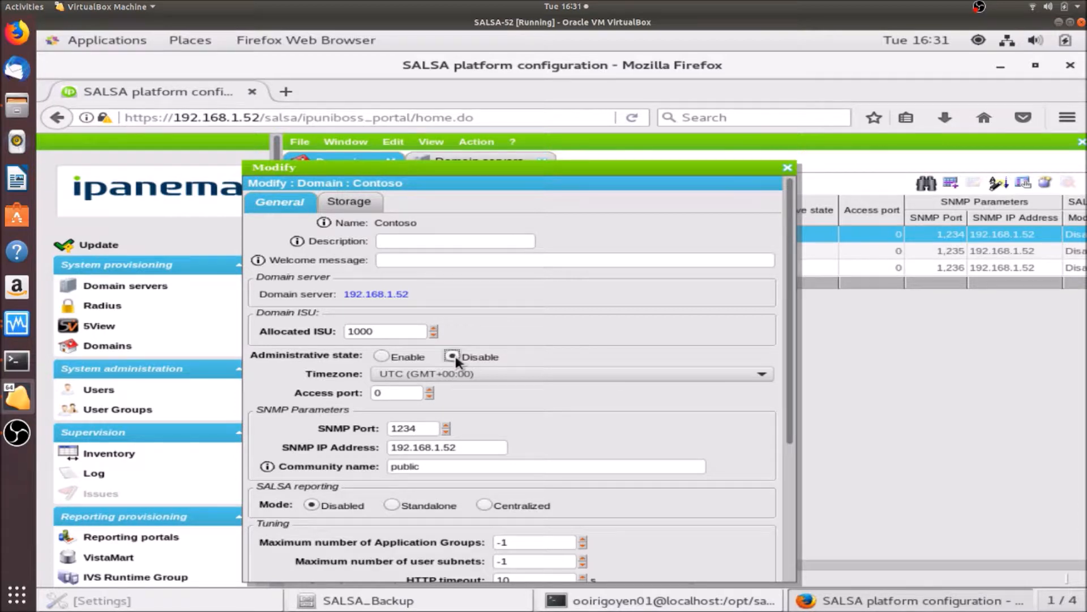
{"action": "left_click", "coordinate": [791, 511]}
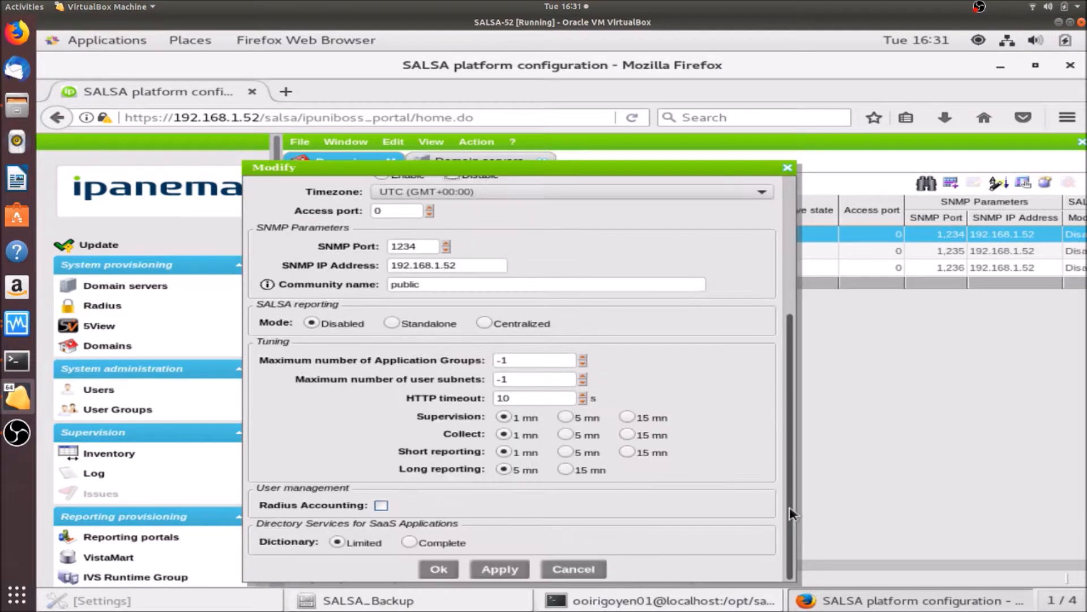
{"action": "left_click", "coordinate": [436, 568]}
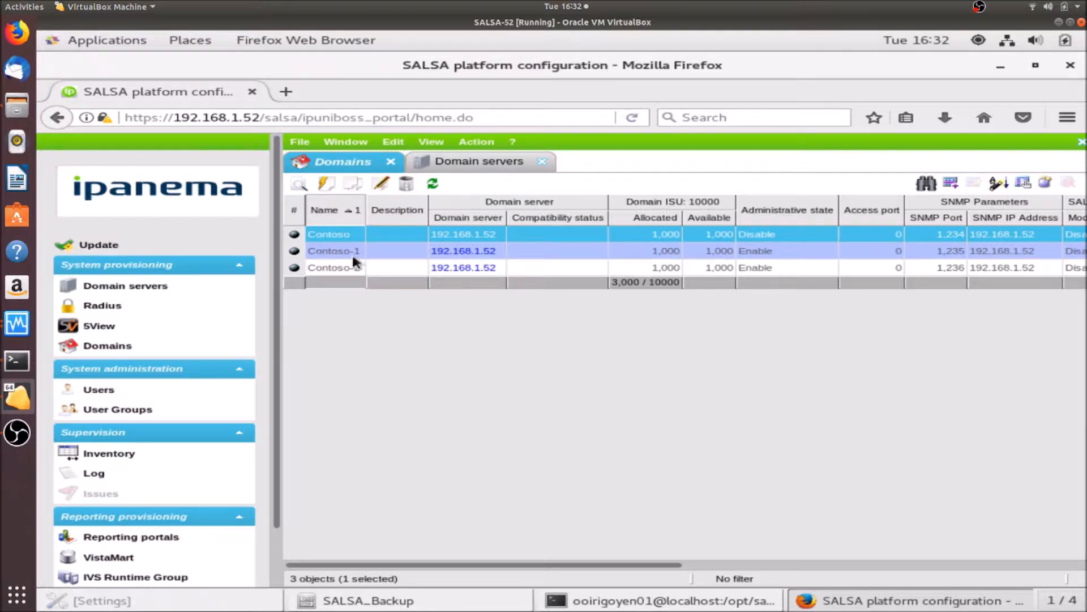
{"action": "left_click", "coordinate": [383, 184]}
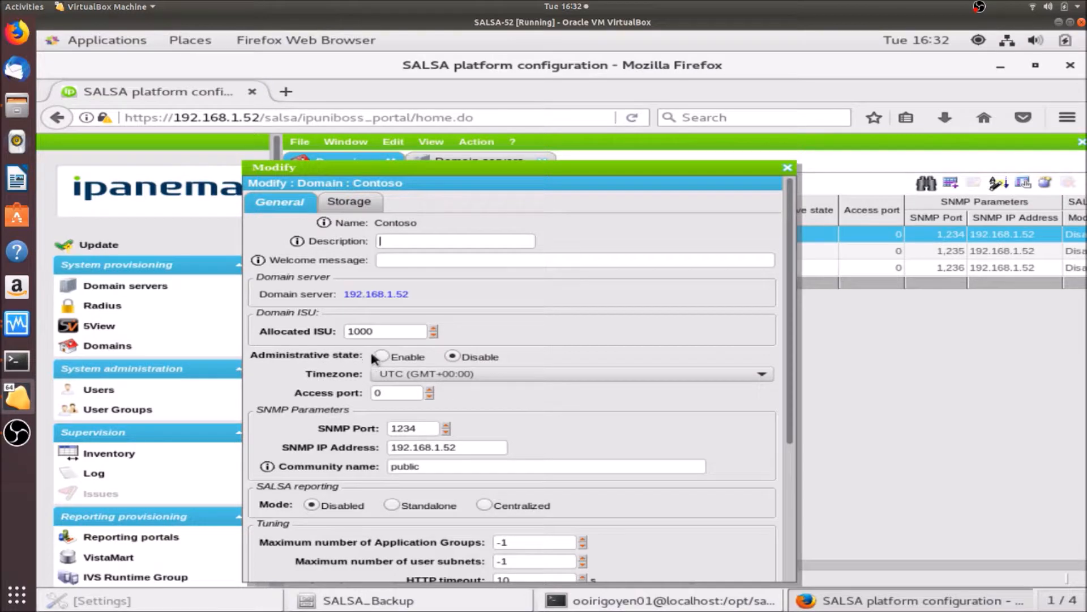
{"action": "left_click", "coordinate": [789, 169]}
Save the Contoso-1 domain's settings with administrative state Disable.
{"action": "left_click", "coordinate": [469, 249]}
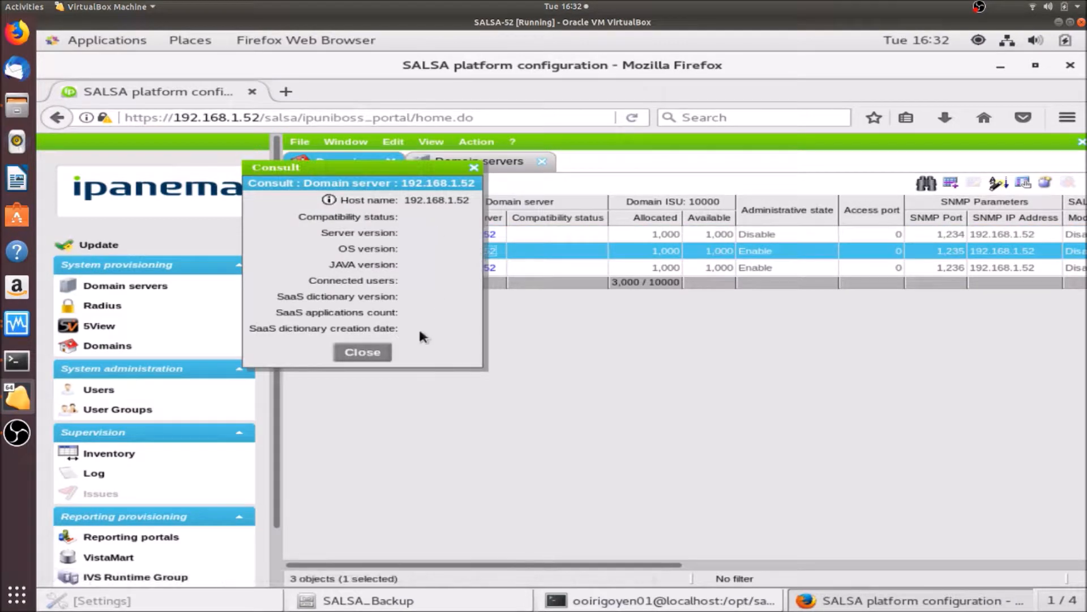
{"action": "left_click", "coordinate": [380, 348]}
{"action": "left_click", "coordinate": [382, 183]}
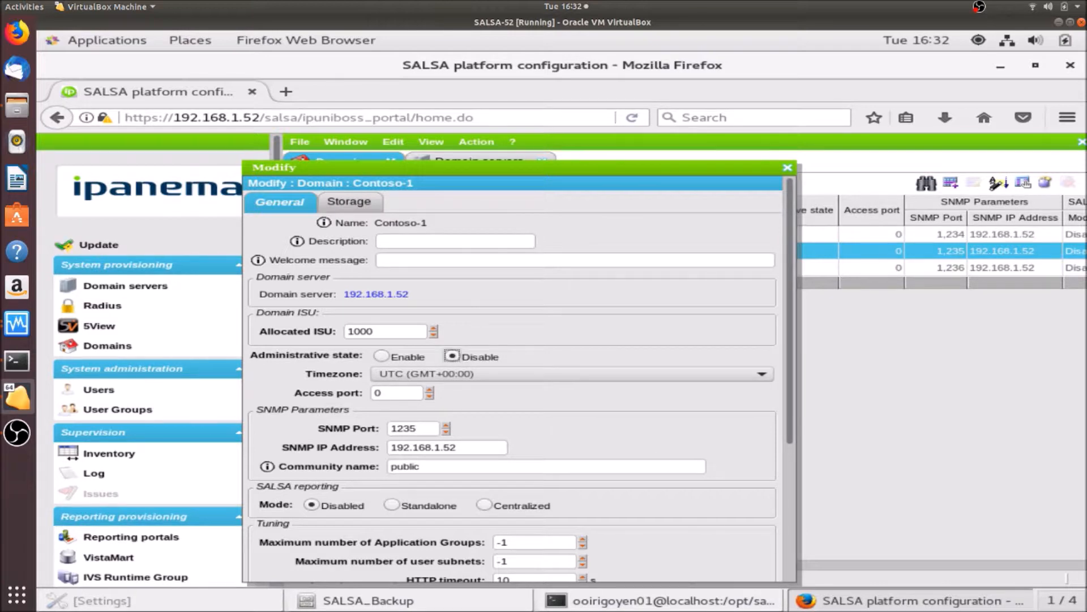
{"action": "scroll", "coordinate": [791, 558], "scroll_direction": "down", "scroll_amount": 5}
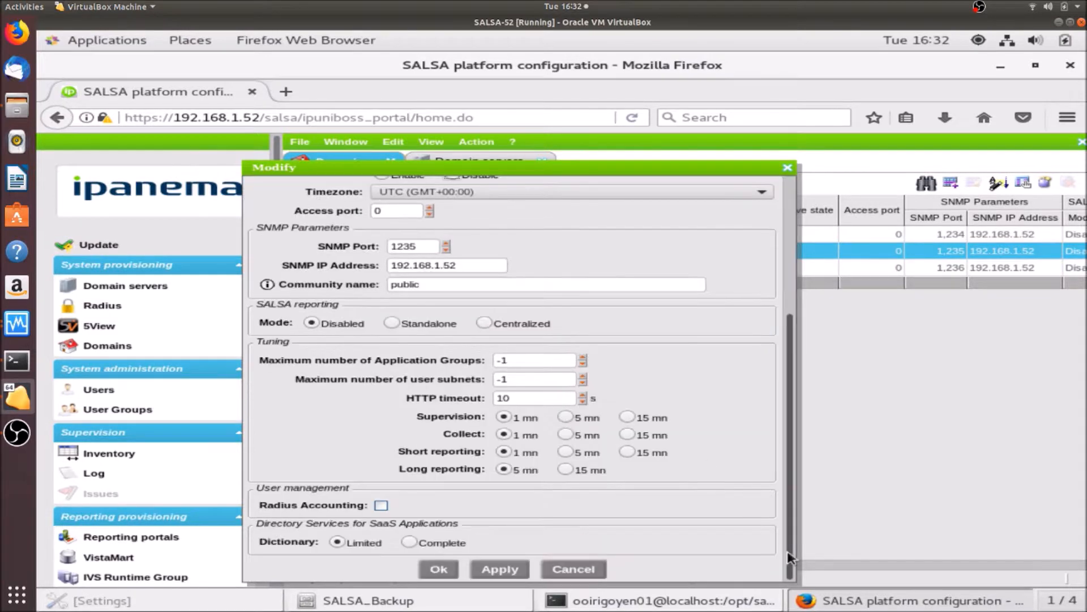
{"action": "left_click", "coordinate": [442, 568]}
Disable Contoso-2, then push the configuration Update and confirm with Yes.
{"action": "left_click", "coordinate": [396, 267]}
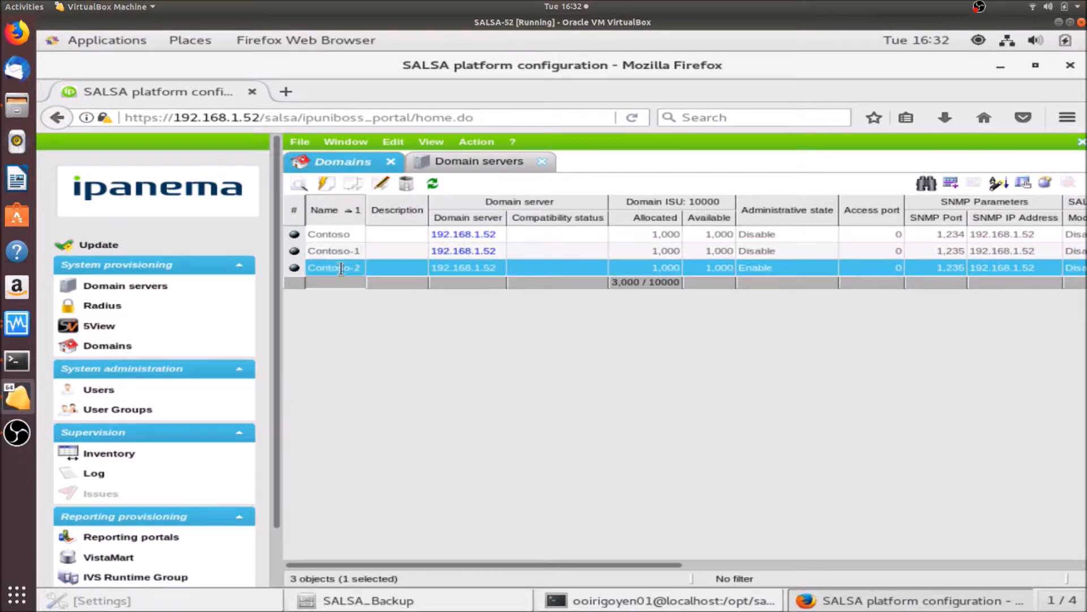
{"action": "left_click", "coordinate": [378, 183]}
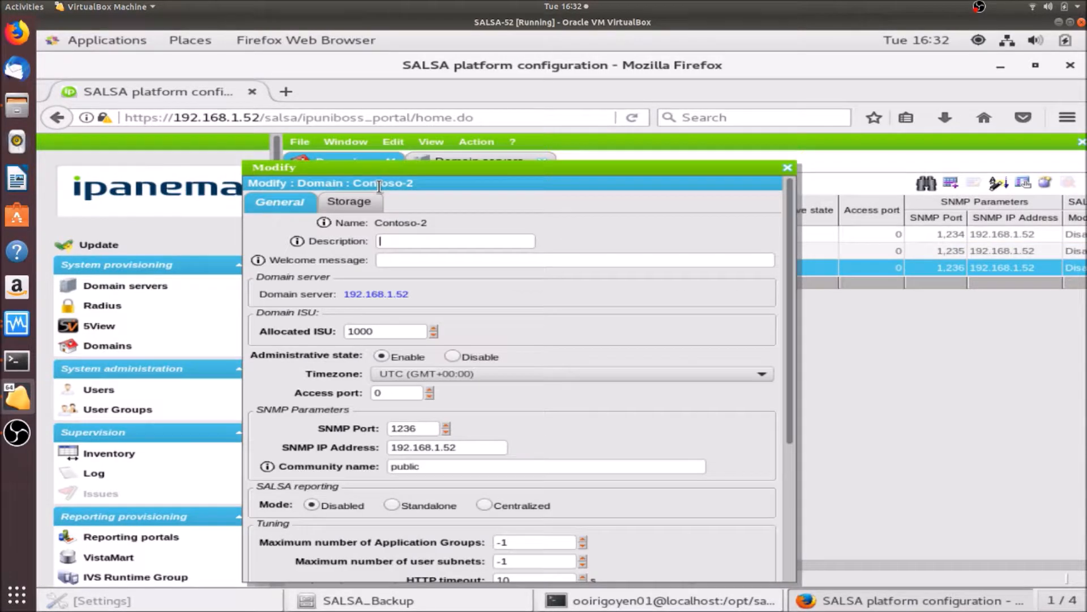
{"action": "left_click", "coordinate": [452, 356]}
{"action": "scroll", "coordinate": [794, 532], "scroll_direction": "down", "scroll_amount": 5}
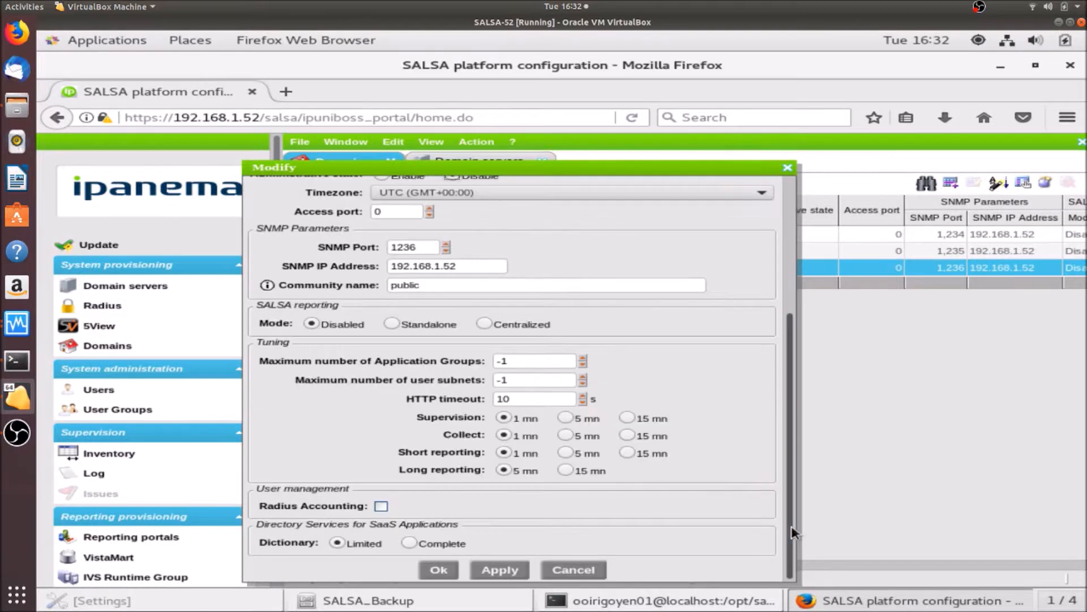
{"action": "left_click", "coordinate": [445, 567]}
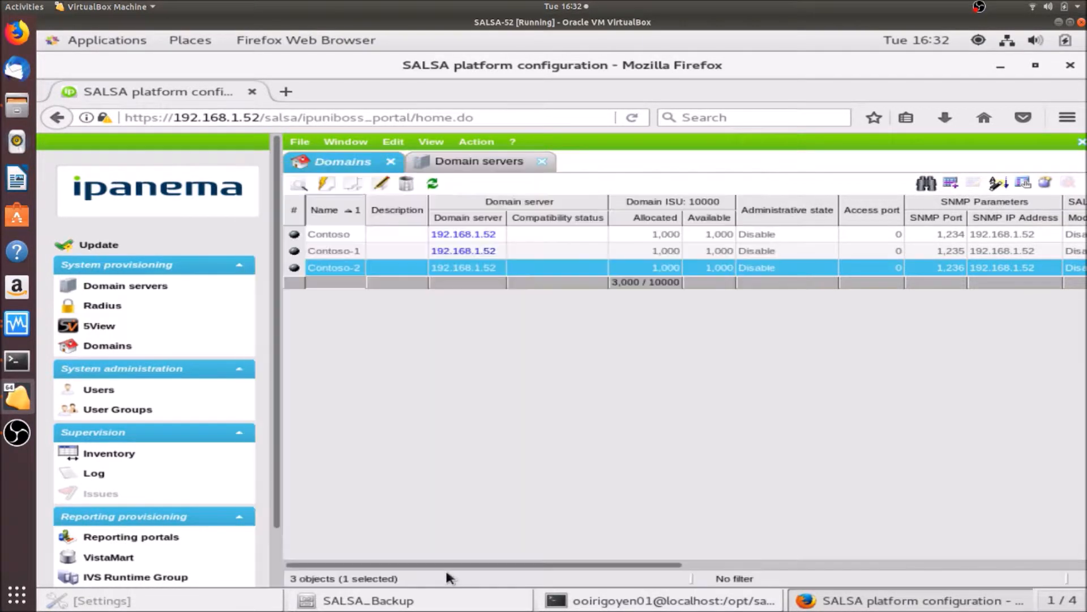
{"action": "left_click", "coordinate": [92, 248]}
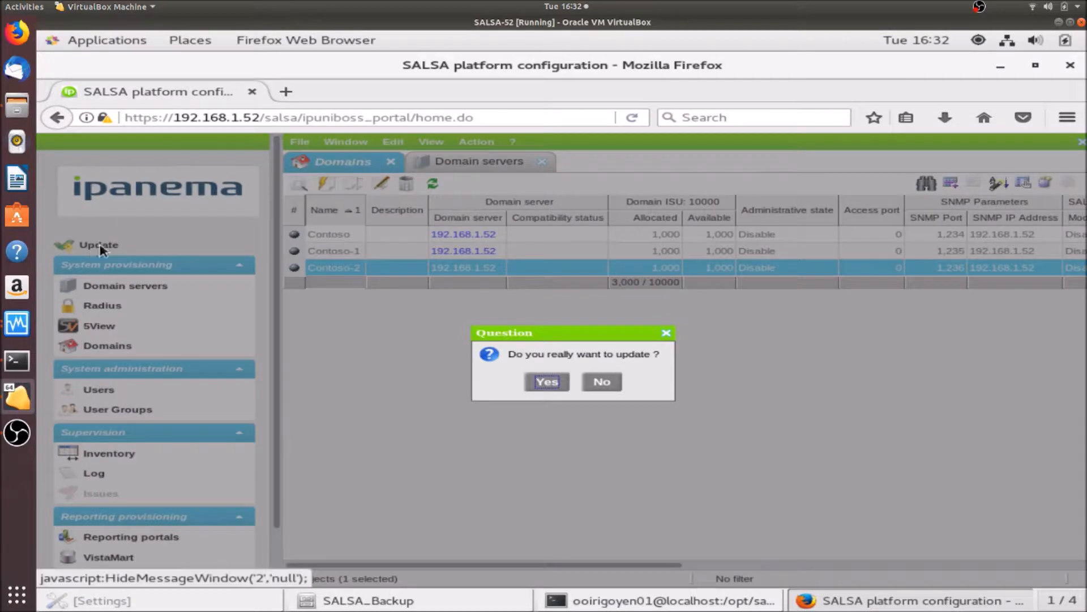
{"action": "left_click", "coordinate": [545, 381]}
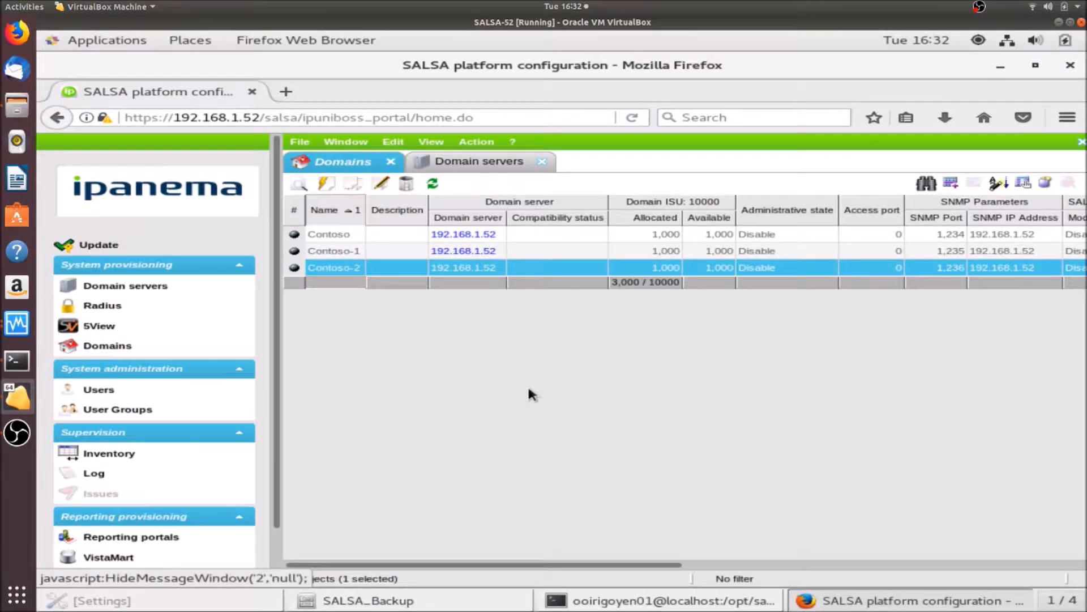
Bring the terminal forward, cd into the user's Downloads folder and list it.
{"action": "left_click", "coordinate": [458, 607]}
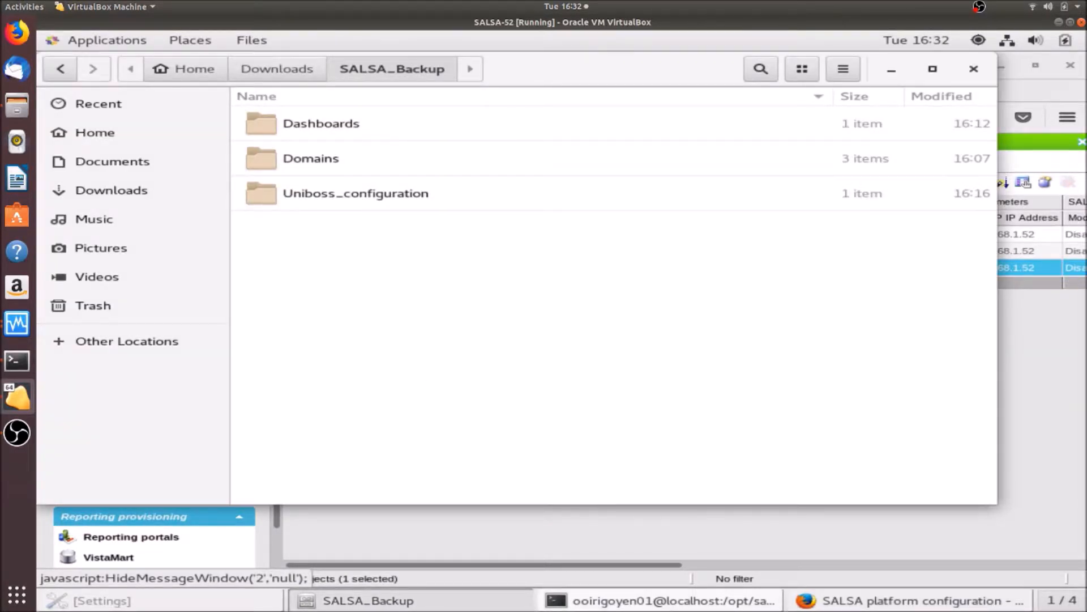
{"action": "left_click", "coordinate": [662, 600]}
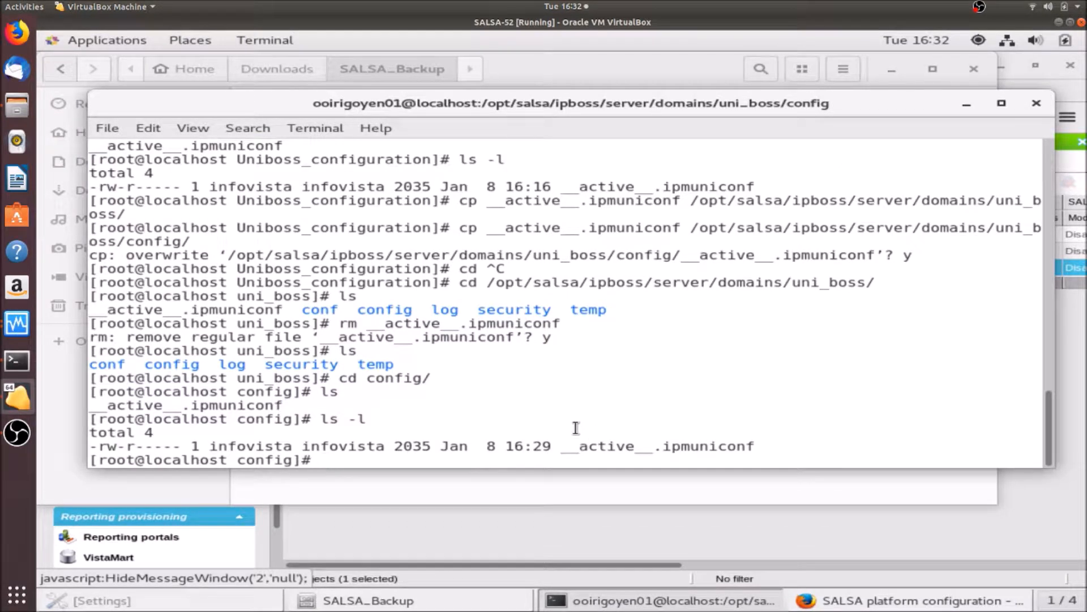
{"action": "type", "text": "cd /home/"}
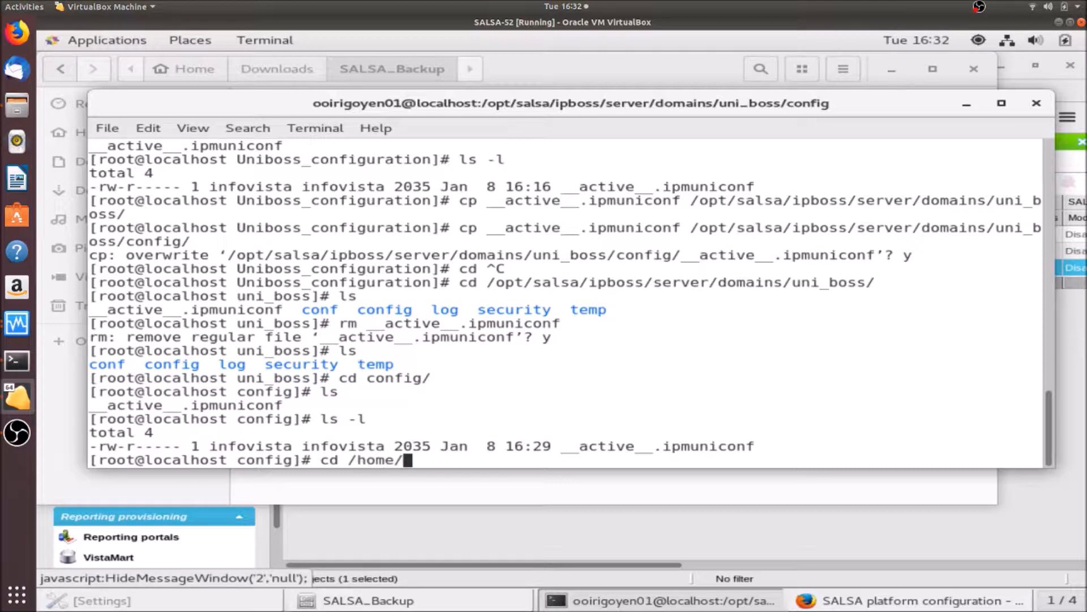
{"action": "type", "text": "o"}
{"action": "key", "text": "Tab"}
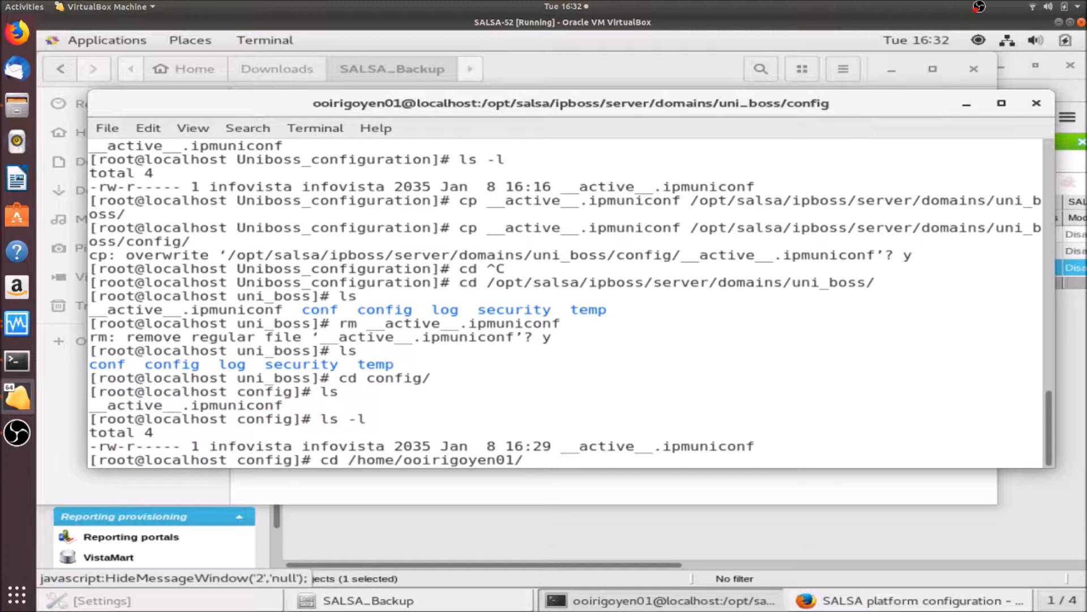
{"action": "type", "text": "Dow"}
{"action": "key", "text": "Tab"}
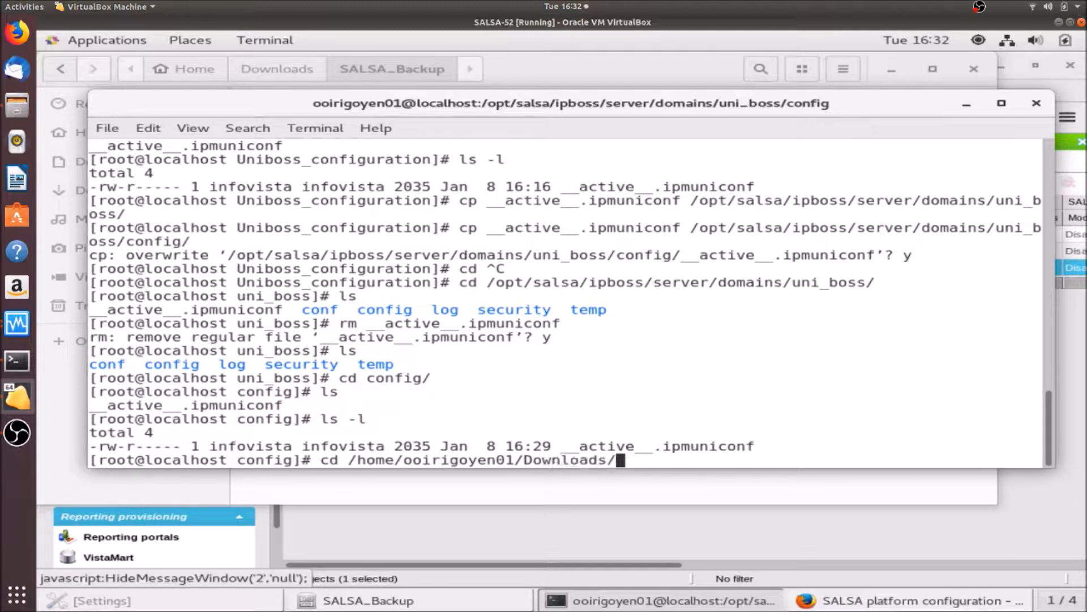
{"action": "key", "text": "Return"}
{"action": "type", "text": "ls"}
{"action": "key", "text": "Return"}
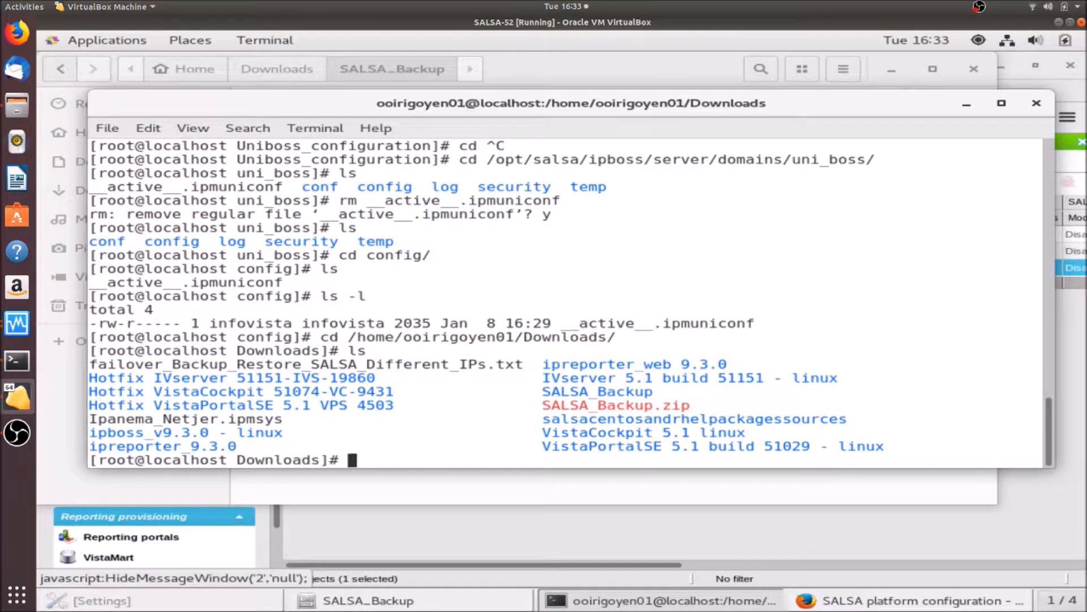
Enter SALSA_Backup/Domains, list the Contoso backups, and start a yes | cp -r Contoso/ command.
{"action": "type", "text": "cd SALSA_Backup/"}
{"action": "key", "text": "Return"}
{"action": "type", "text": "ls"}
{"action": "key", "text": "Return"}
{"action": "type", "text": "cd "}
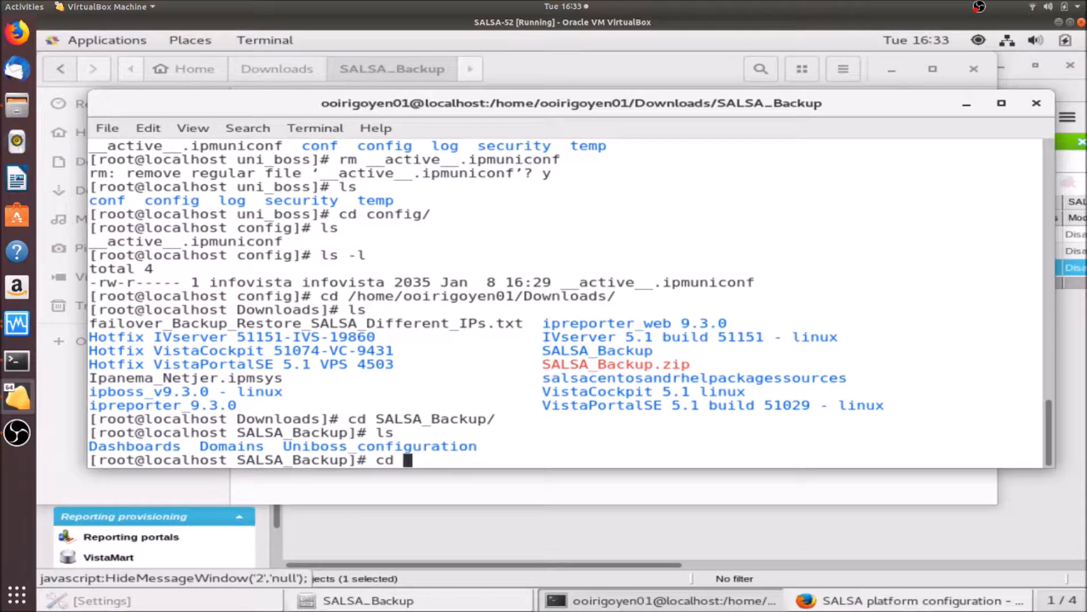
{"action": "type", "text": "Domains/"}
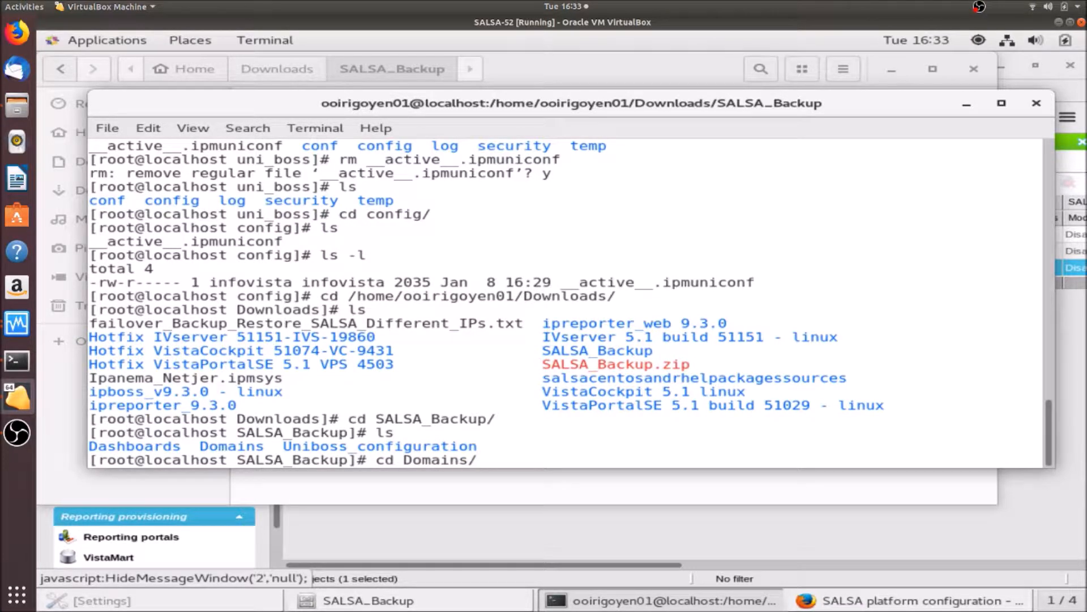
{"action": "key", "text": "Return"}
{"action": "type", "text": "ls"}
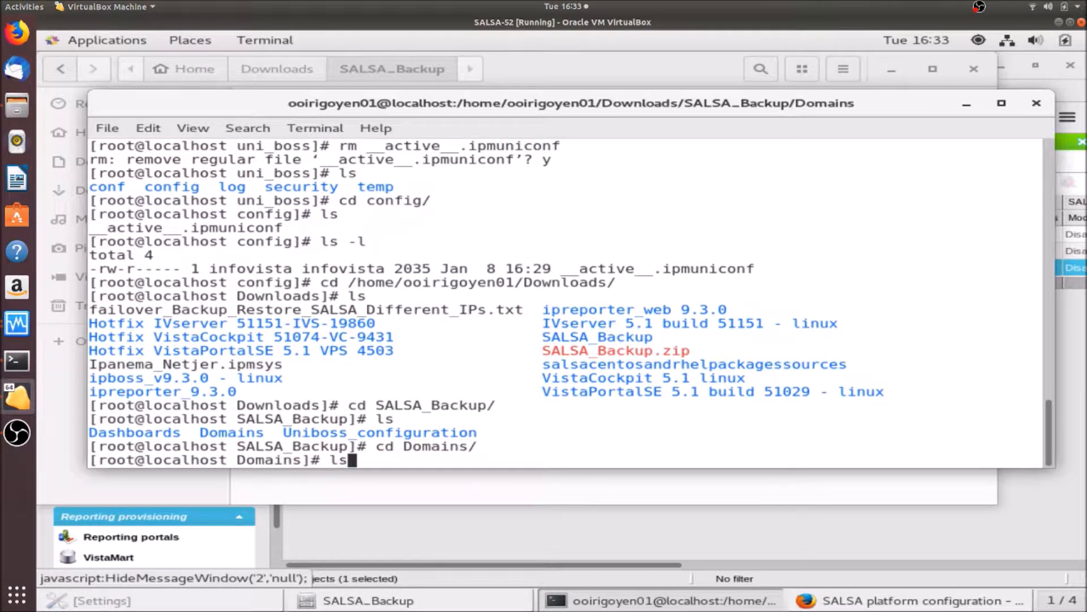
{"action": "key", "text": "Return"}
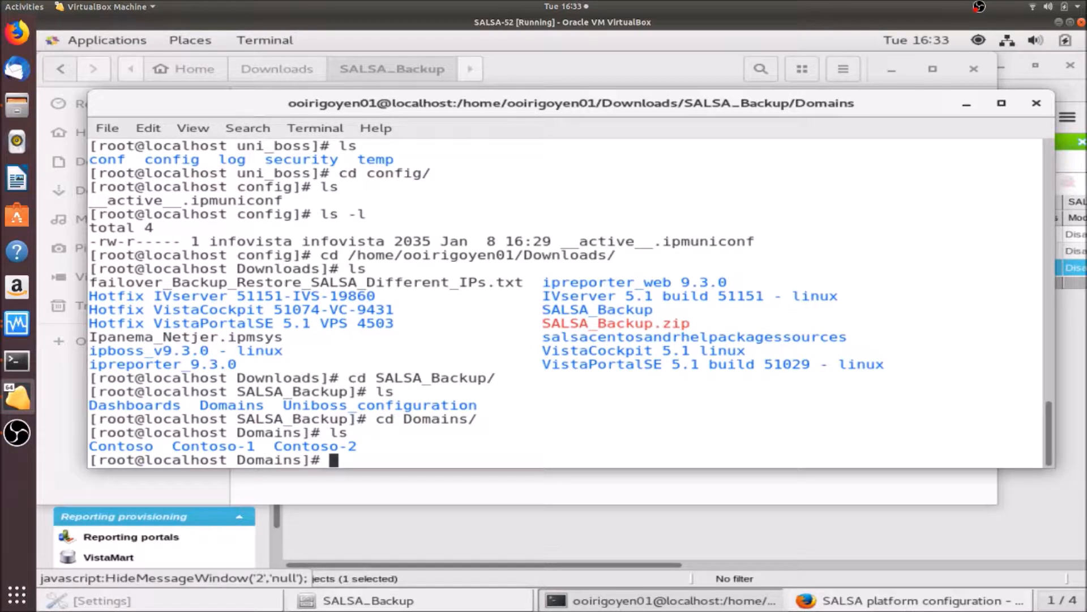
{"action": "type", "text": "yes | cp "}
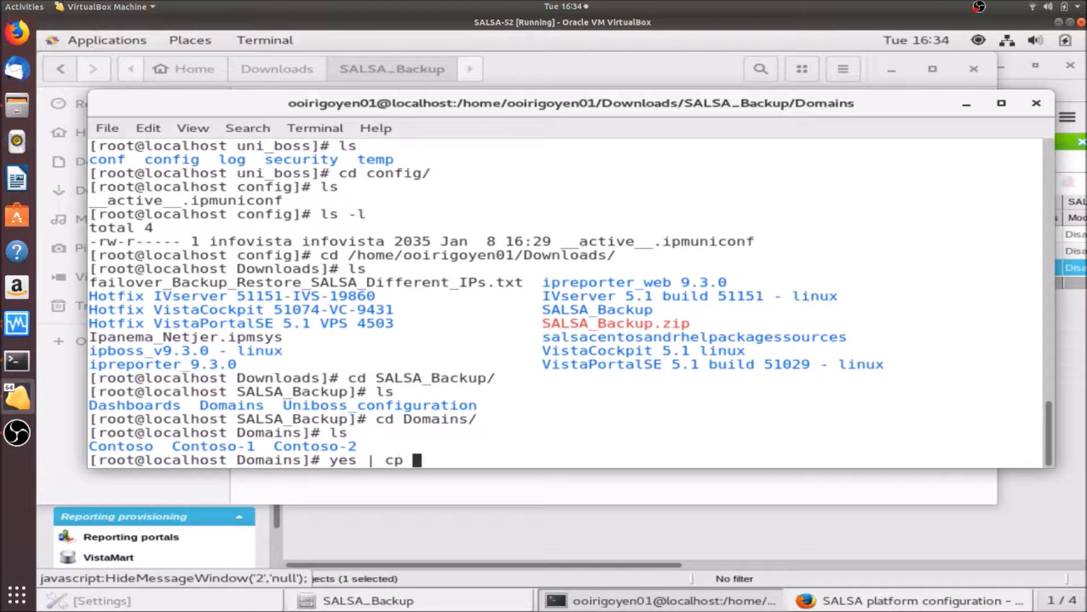
{"action": "type", "text": "-r Contoso"}
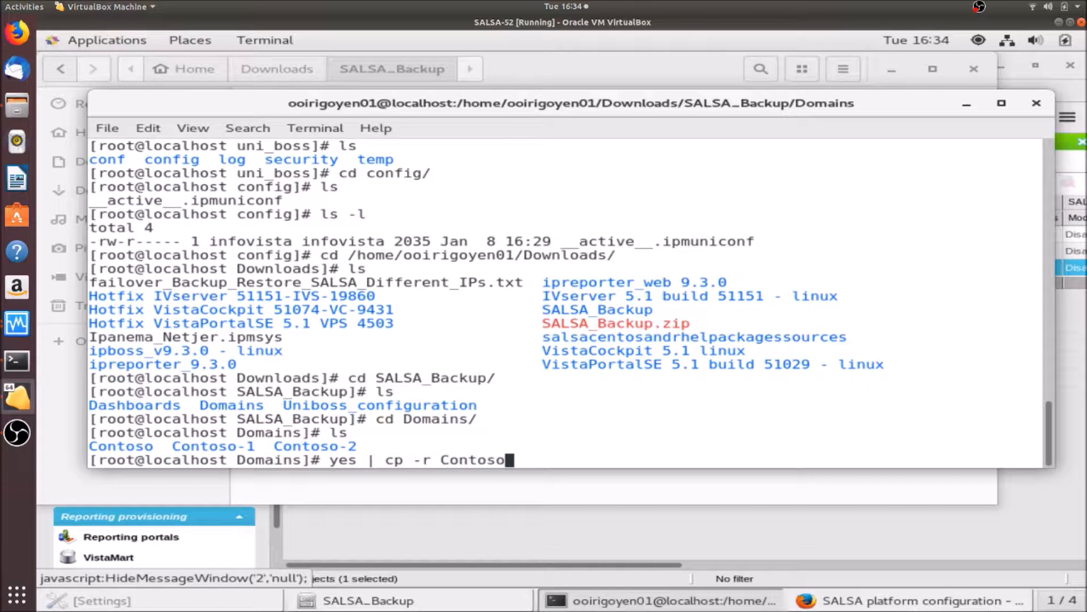
{"action": "type", "text": "/ /opt/salsa/"}
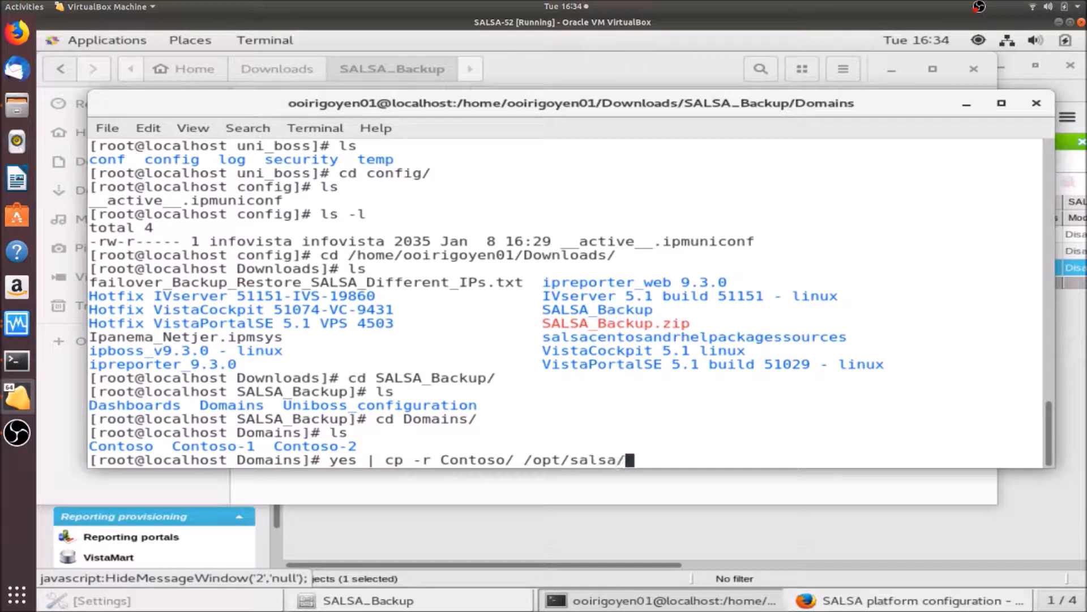
{"action": "type", "text": "ipboss/ser"}
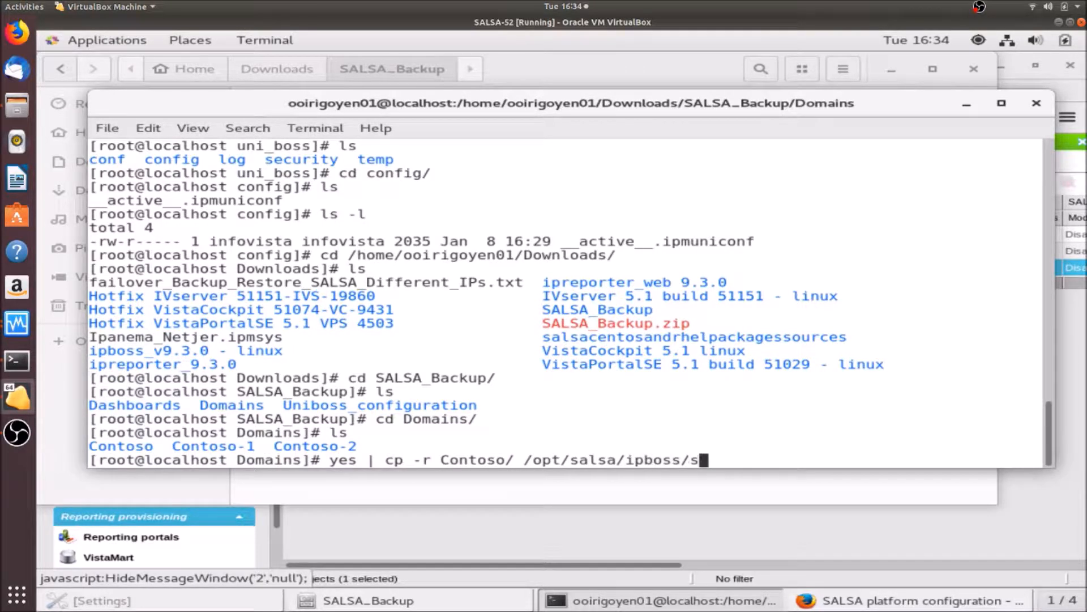
Run yes | cp -r for Contoso, Contoso-1 and Contoso-2 into /opt/salsa/ipboss/server/domains/.
{"action": "key", "text": "Tab"}
{"action": "type", "text": "do"}
{"action": "key", "text": "Tab"}
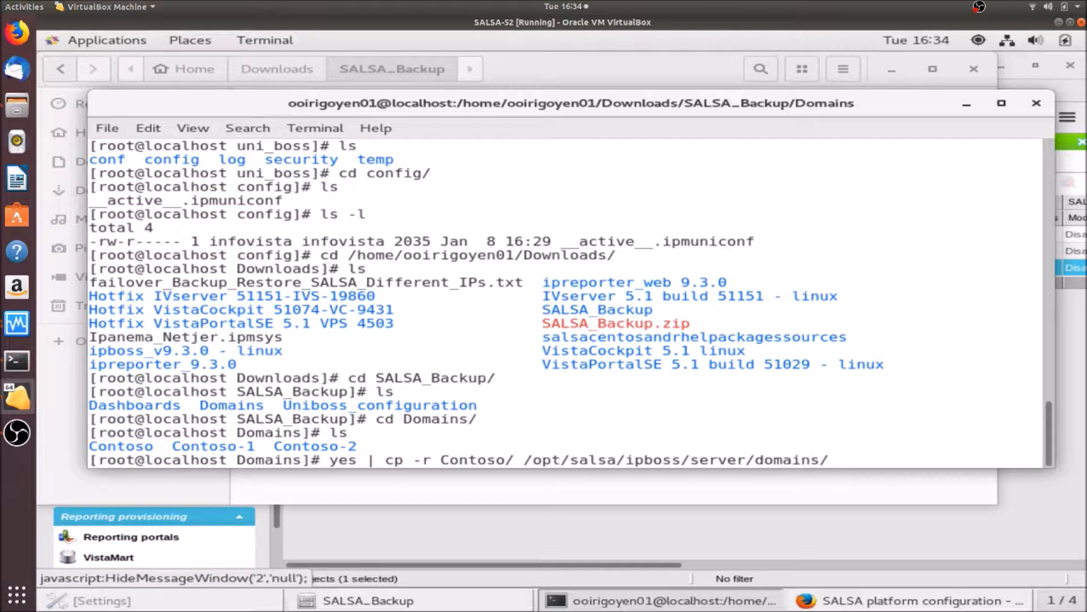
{"action": "key", "text": "Return"}
{"action": "key", "text": "Up"}
{"action": "key", "text": "Left"}
{"action": "key", "text": "Left"}
{"action": "key", "text": "Left"}
{"action": "key", "text": "Left"}
{"action": "key", "text": "Left"}
{"action": "key", "text": "Left"}
{"action": "key", "text": "Left"}
{"action": "key", "text": "Left"}
{"action": "key", "text": "Left"}
{"action": "key", "text": "Left"}
{"action": "key", "text": "Left"}
{"action": "key", "text": "Left"}
{"action": "key", "text": "Left"}
{"action": "key", "text": "Left"}
{"action": "key", "text": "Left"}
{"action": "key", "text": "Left"}
{"action": "key", "text": "Left"}
{"action": "key", "text": "Left"}
{"action": "key", "text": "Left"}
{"action": "key", "text": "Left"}
{"action": "key", "text": "Left"}
{"action": "key", "text": "Left"}
{"action": "key", "text": "Left"}
{"action": "key", "text": "Left"}
{"action": "key", "text": "Left"}
{"action": "key", "text": "Left"}
{"action": "key", "text": "Left"}
{"action": "key", "text": "Left"}
{"action": "key", "text": "Left"}
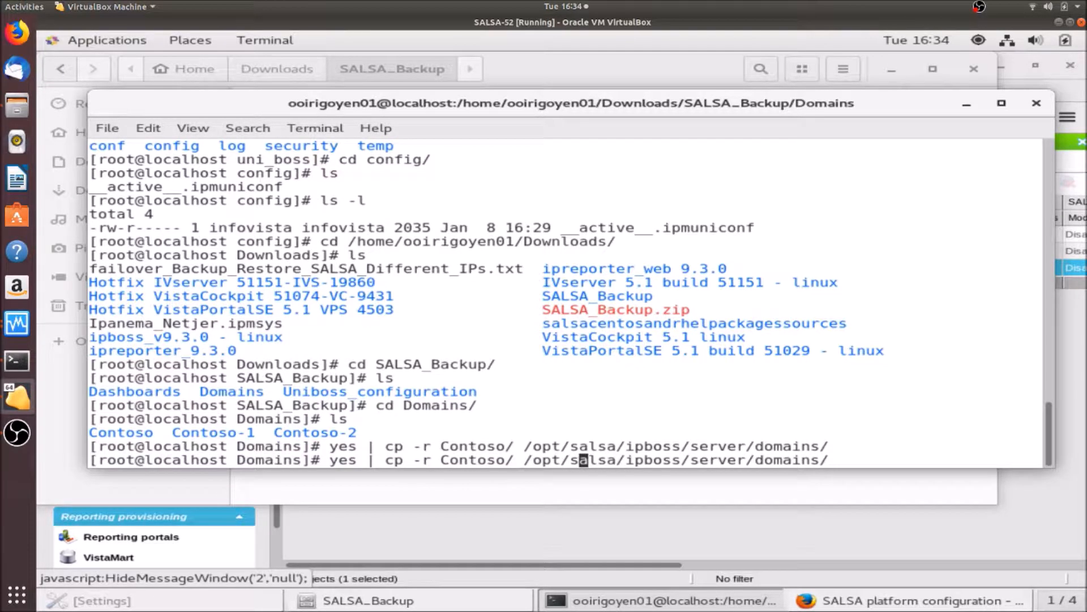
{"action": "key", "text": "Left"}
{"action": "key", "text": "Left"}
{"action": "type", "text": "-1"}
{"action": "key", "text": "Return"}
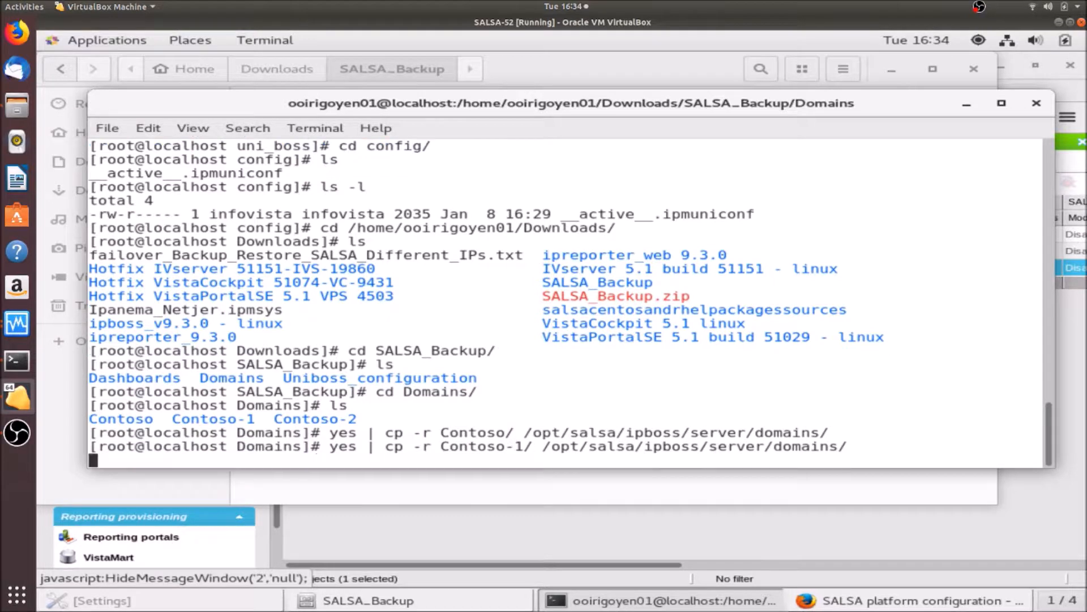
{"action": "key", "text": "Up"}
{"action": "key", "text": "Left"}
{"action": "key", "text": "Left"}
{"action": "key", "text": "Left"}
{"action": "key", "text": "Left"}
{"action": "key", "text": "Left"}
{"action": "key", "text": "Left"}
{"action": "key", "text": "Left"}
{"action": "key", "text": "Left"}
{"action": "key", "text": "Left"}
{"action": "key", "text": "Left"}
{"action": "key", "text": "Left"}
{"action": "key", "text": "Left"}
{"action": "key", "text": "Left"}
{"action": "key", "text": "Left"}
{"action": "key", "text": "Left"}
{"action": "key", "text": "Left"}
{"action": "key", "text": "Left"}
{"action": "key", "text": "Left"}
{"action": "key", "text": "Left"}
{"action": "key", "text": "Left"}
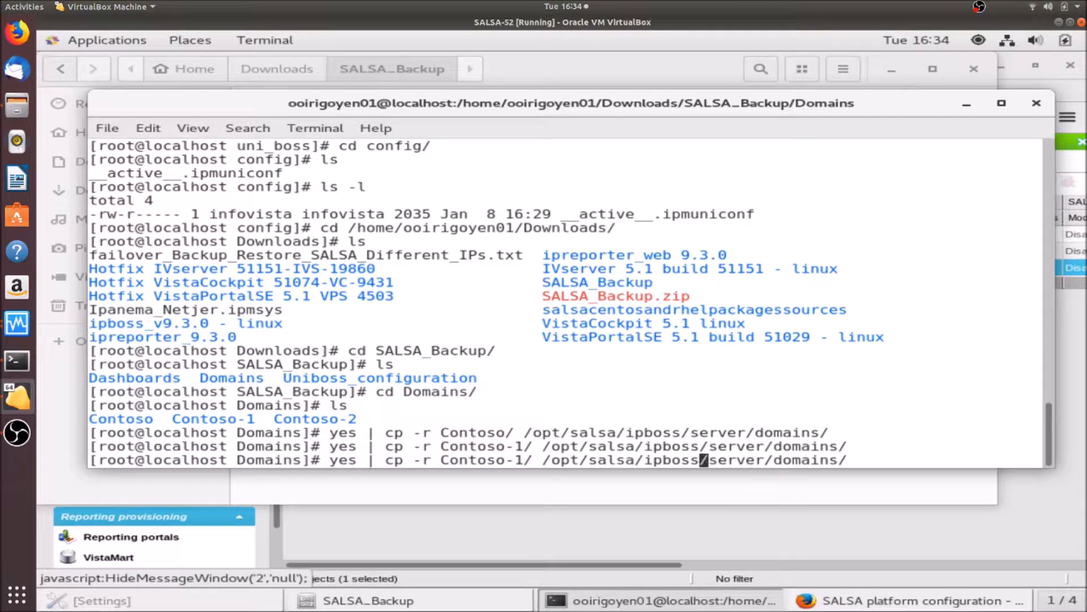
{"action": "key", "text": "BackSpace"}
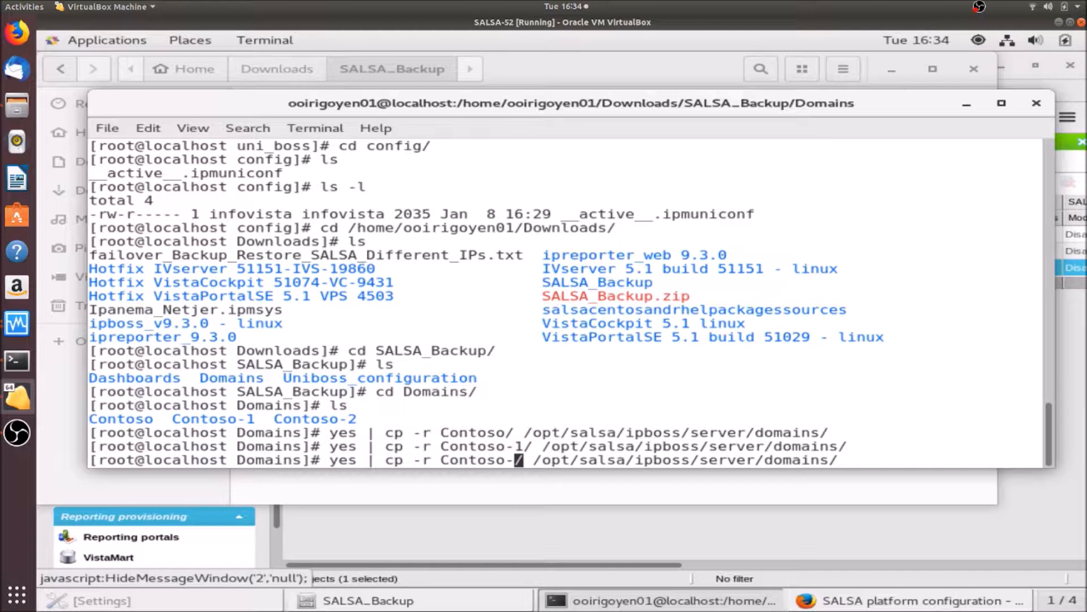
{"action": "type", "text": "2"}
{"action": "key", "text": "Return"}
{"action": "type", "text": "cd /opt/sa"}
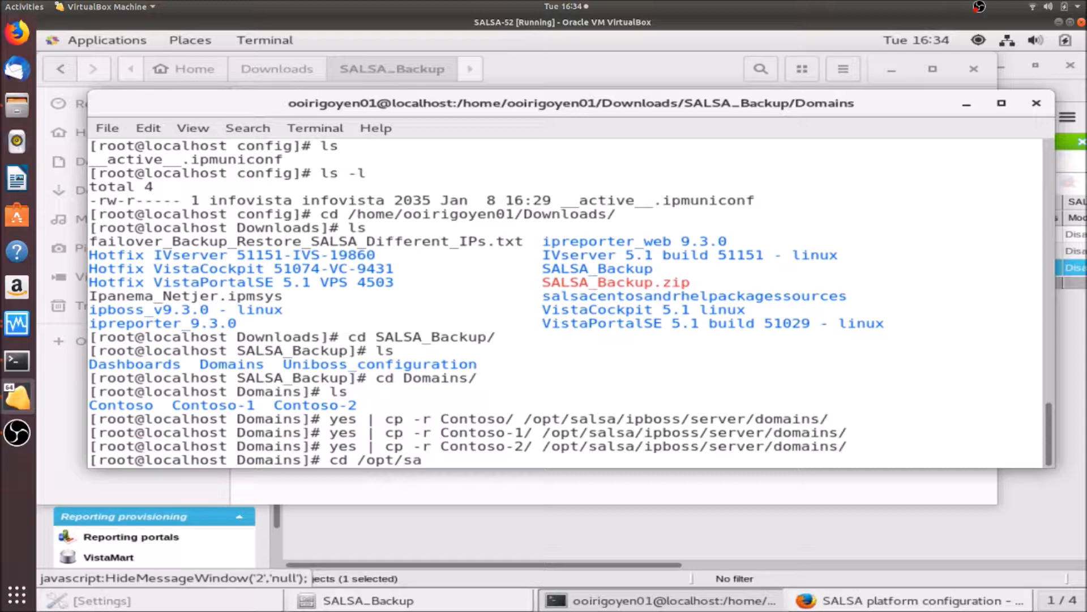
{"action": "type", "text": "lsa/ipboss/"}
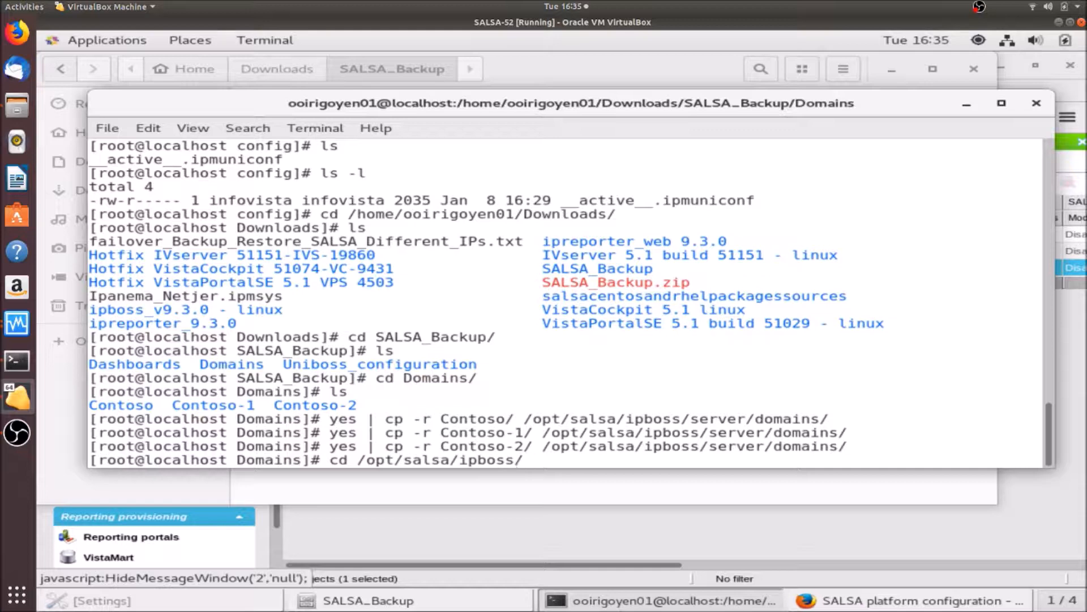
{"action": "type", "text": "server/d"}
List /opt/salsa/ipboss/server/domains with ls -l and highlight the Contoso folders' root owner.
{"action": "key", "text": "Tab"}
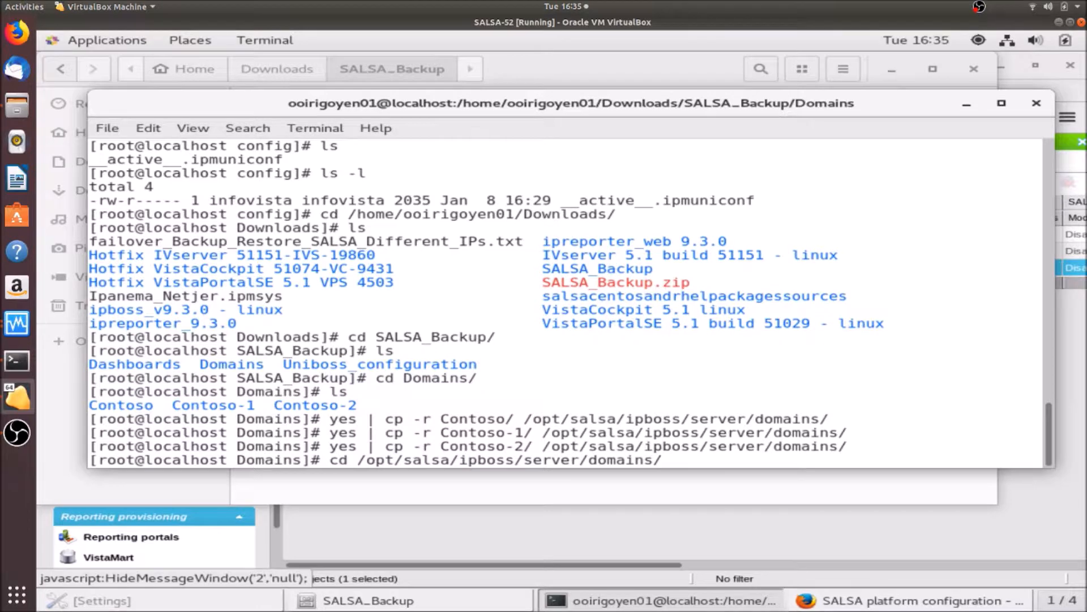
{"action": "key", "text": "Return"}
{"action": "type", "text": "ls"}
{"action": "key", "text": "Return"}
{"action": "type", "text": "ls -l"}
{"action": "key", "text": "Return"}
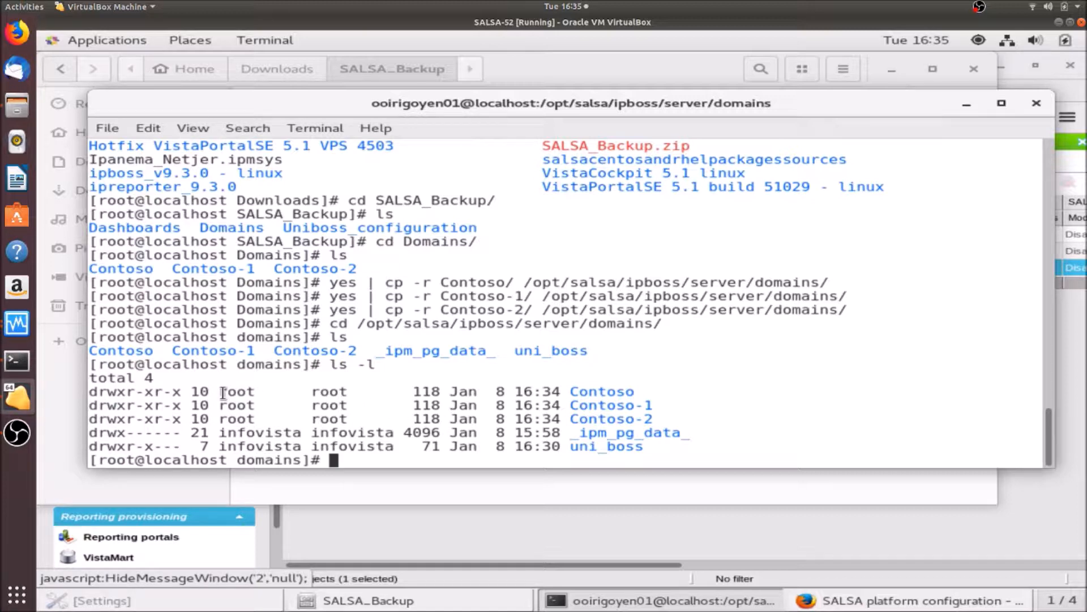
{"action": "mouse_move", "coordinate": [226, 392]}
{"action": "left_mouse_down"}
{"action": "mouse_move", "coordinate": [347, 393]}
{"action": "mouse_move", "coordinate": [218, 390]}
{"action": "left_mouse_up"}
{"action": "left_click", "coordinate": [346, 392]}
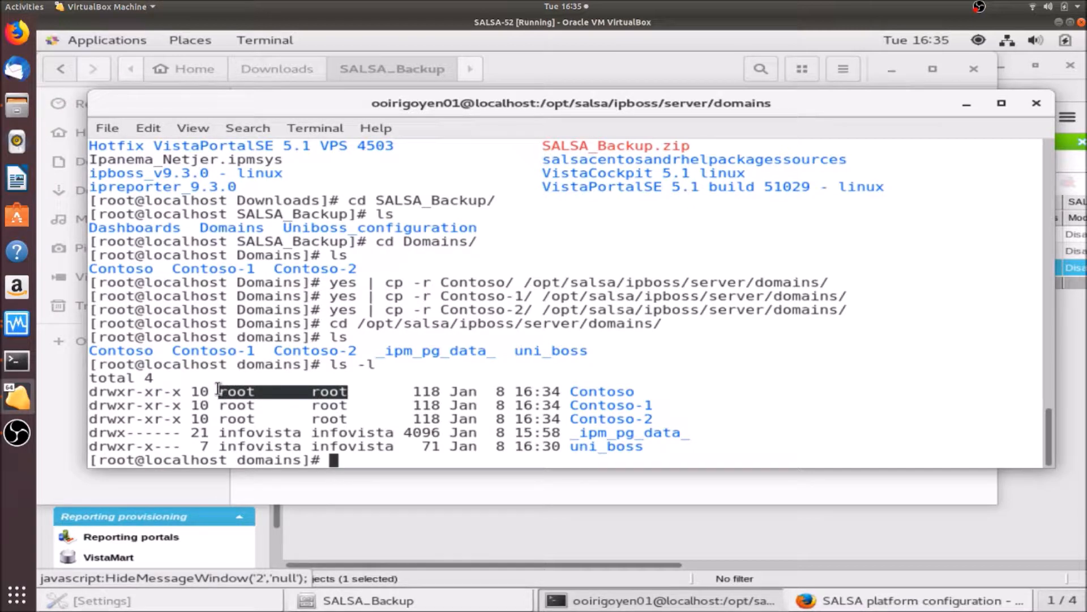
{"action": "left_click", "coordinate": [352, 453]}
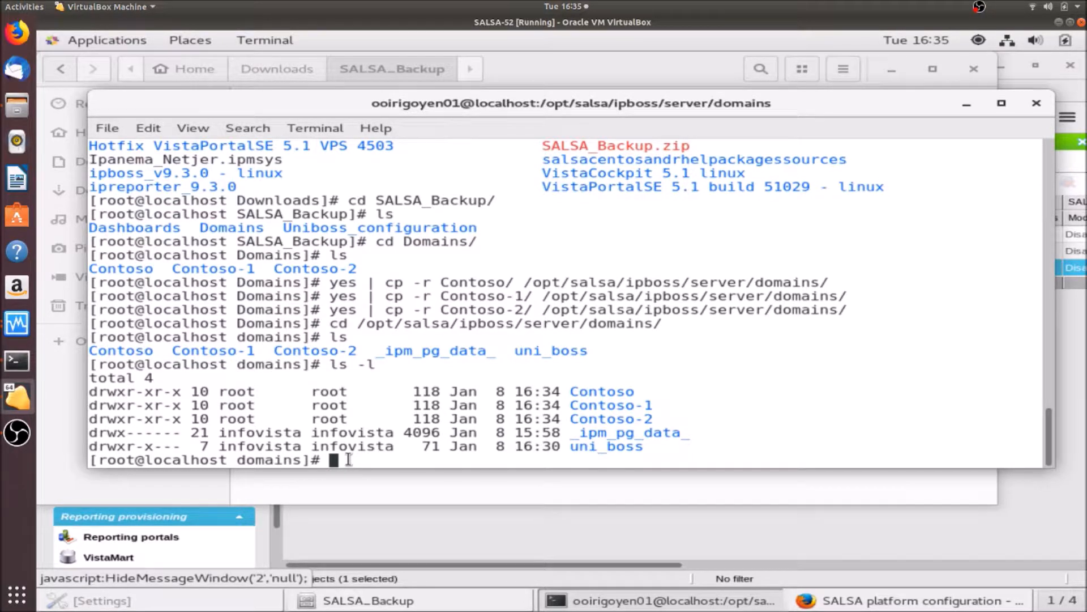
Change ownership of the Contoso folder recursively to infovista:infovista.
{"action": "type", "text": "chown "}
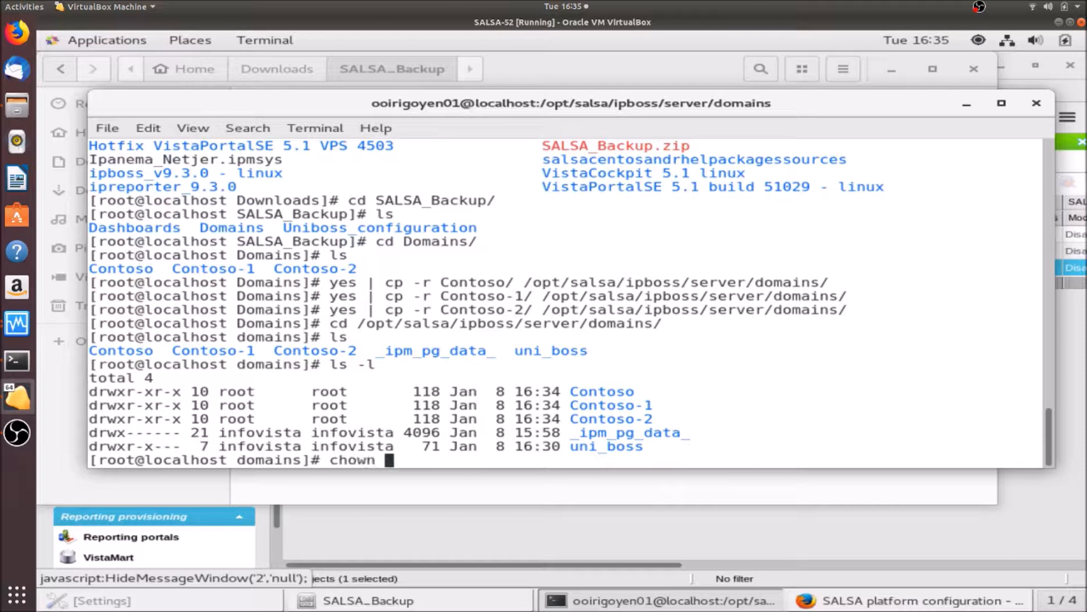
{"action": "type", "text": "-R infovistq"}
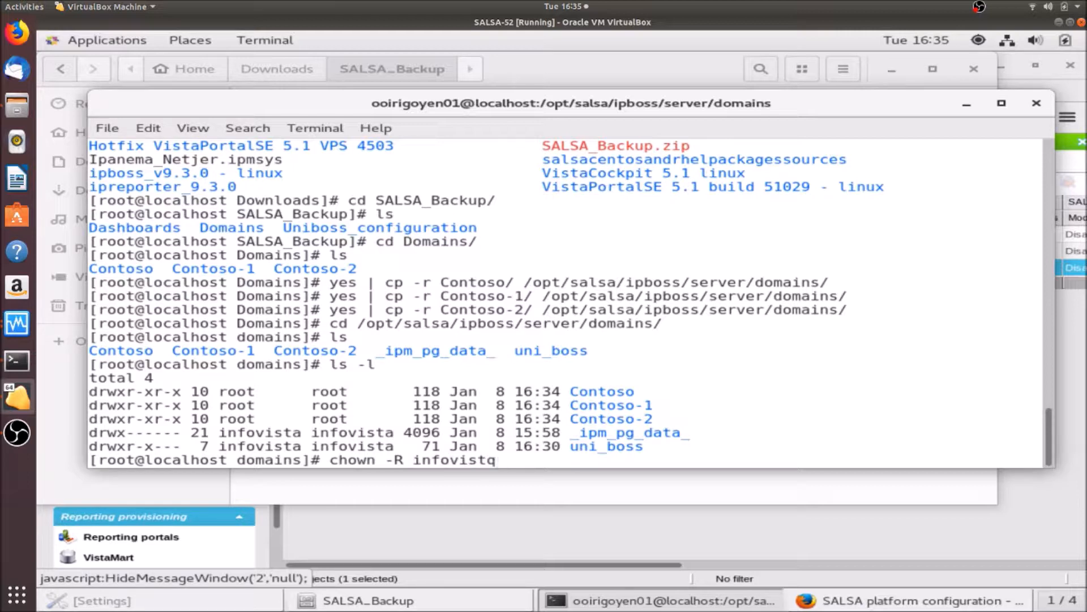
{"action": "key", "text": "BackSpace"}
{"action": "type", "text": "a:infovista"}
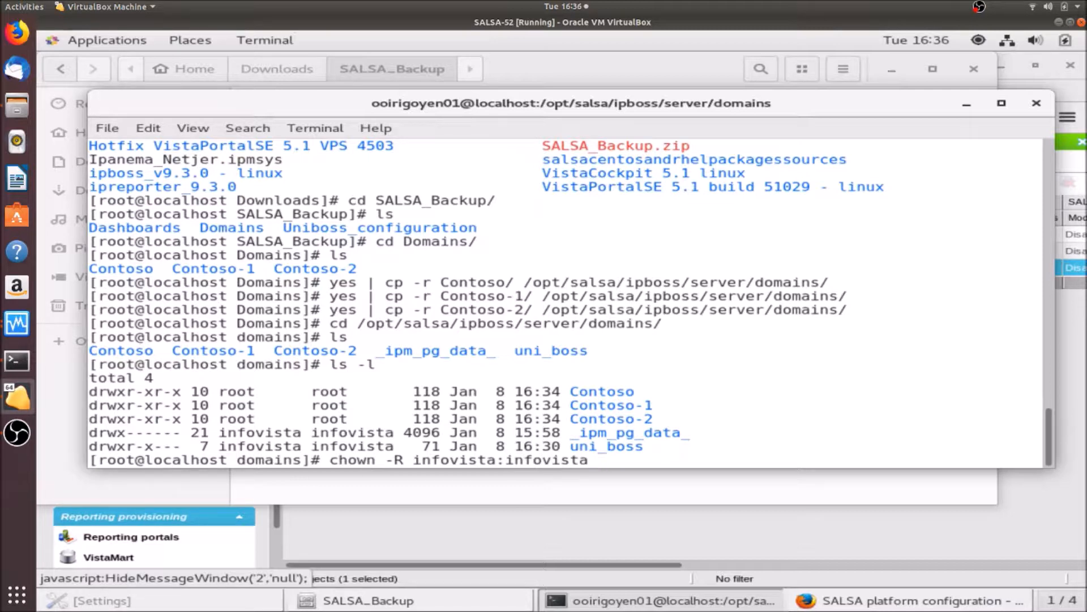
{"action": "type", "text": "Contoso"}
{"action": "key", "text": "Return"}
Apply the same recursive infovista:infovista ownership to Contoso-1 and Contoso-2.
{"action": "key", "text": "Up"}
{"action": "type", "text": "-1"}
{"action": "key", "text": "Return"}
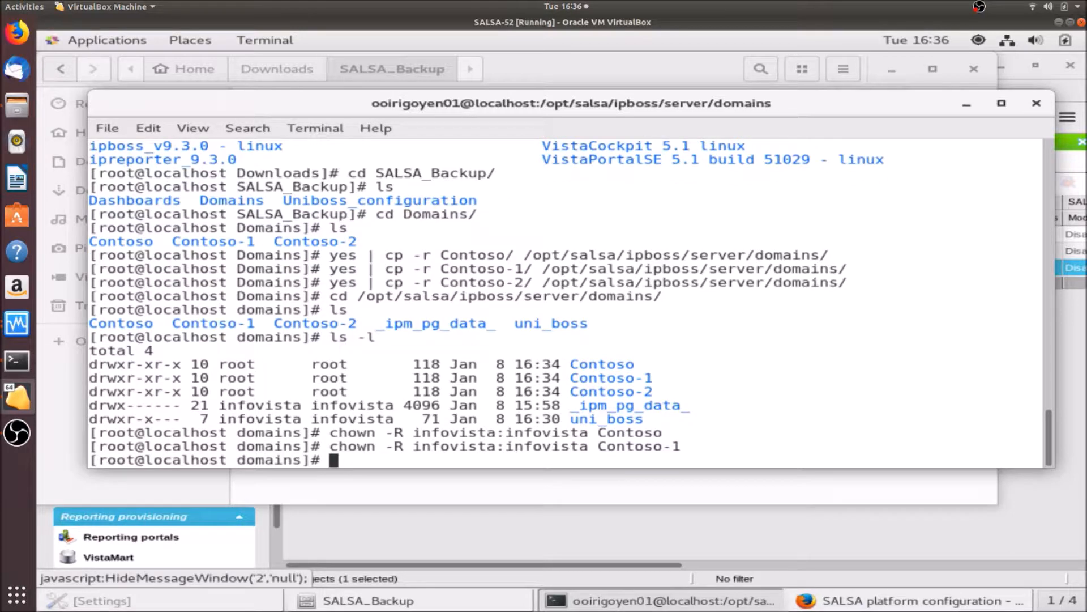
{"action": "key", "text": "Up"}
{"action": "key", "text": "BackSpace"}
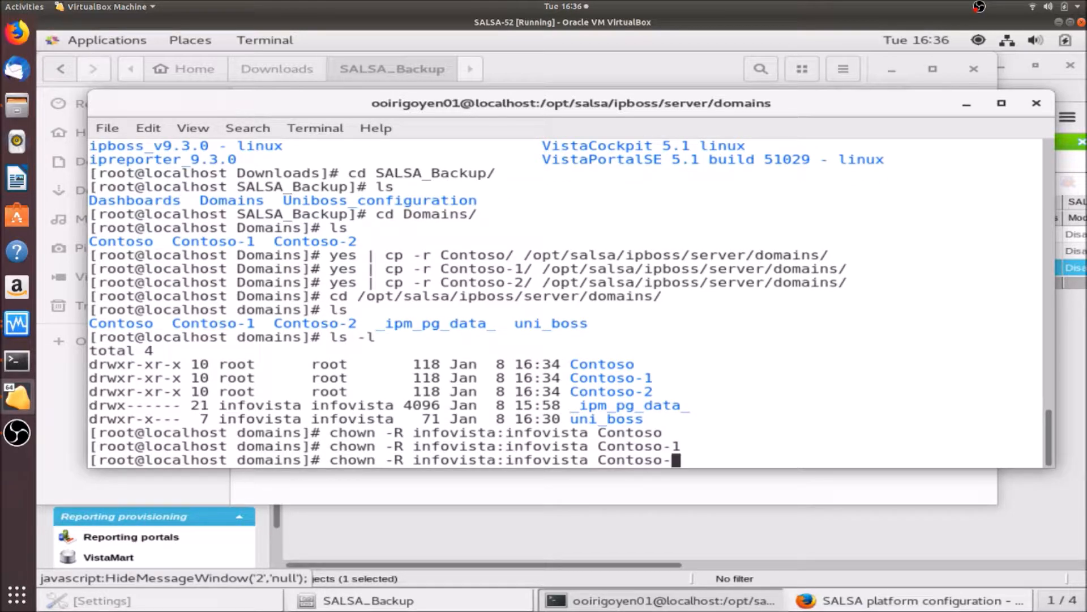
{"action": "type", "text": "2"}
{"action": "key", "text": "Return"}
List the domains folder with ls -l to verify infovista ownership.
{"action": "type", "text": "ls"}
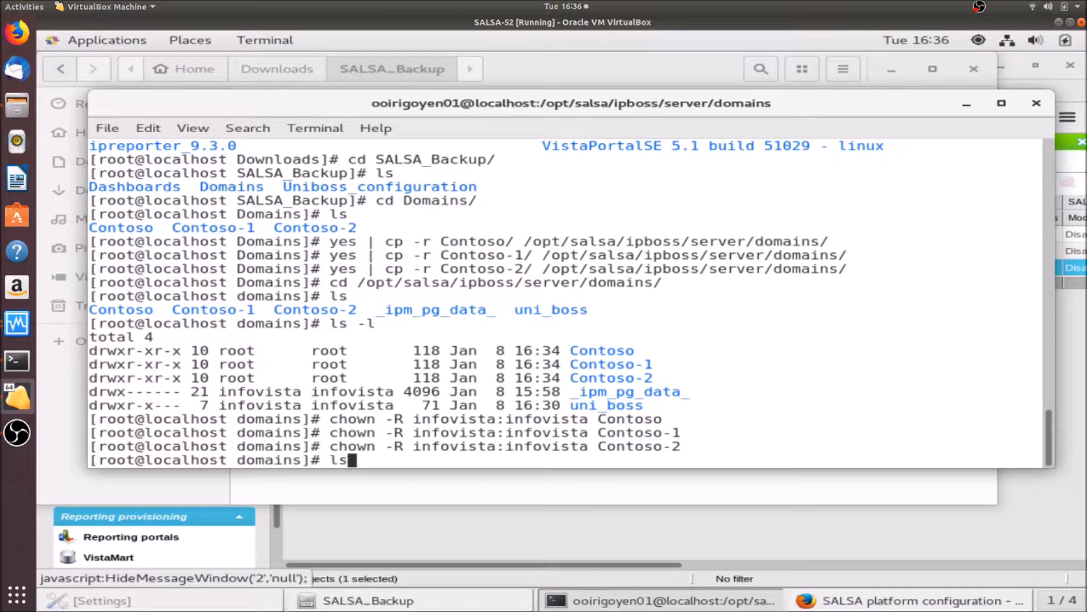
{"action": "type", "text": " -l"}
{"action": "key", "text": "Return"}
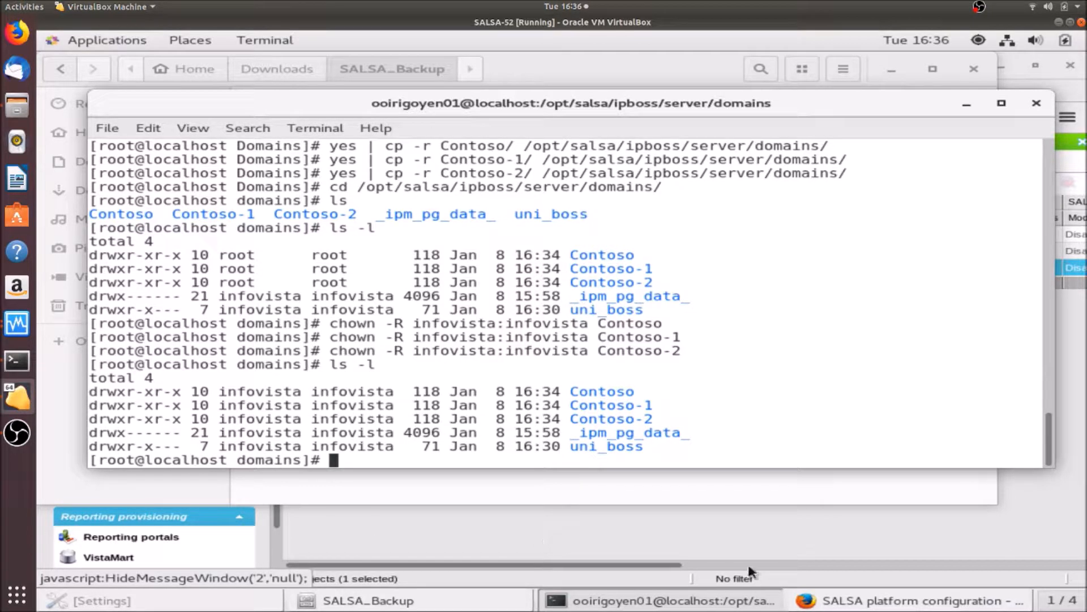
{"action": "left_click", "coordinate": [841, 601]}
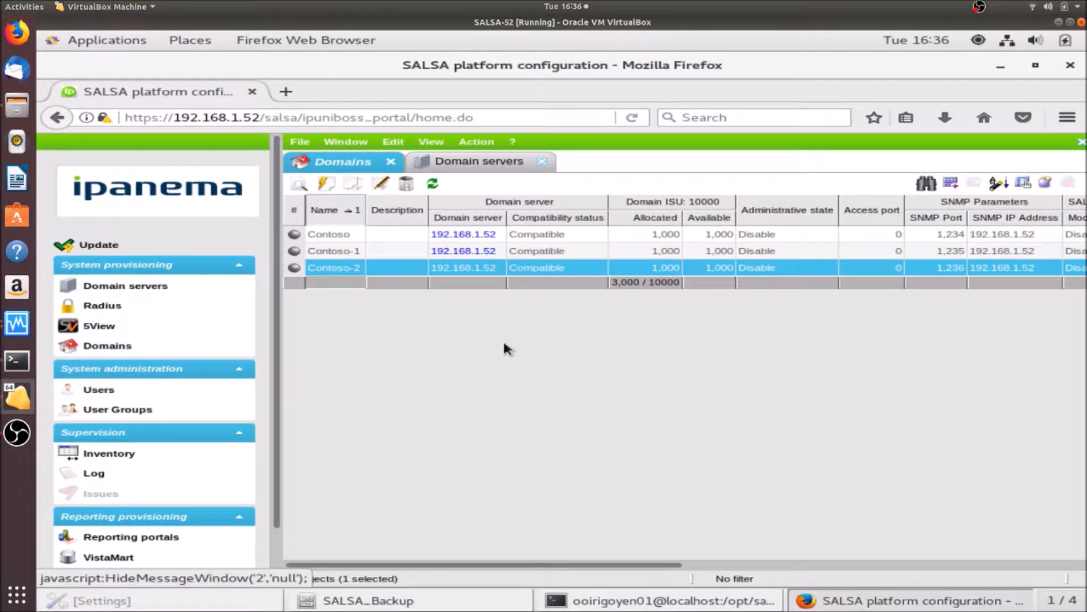
Set the Contoso domain's administrative state to Enable and save it.
{"action": "left_click", "coordinate": [211, 287]}
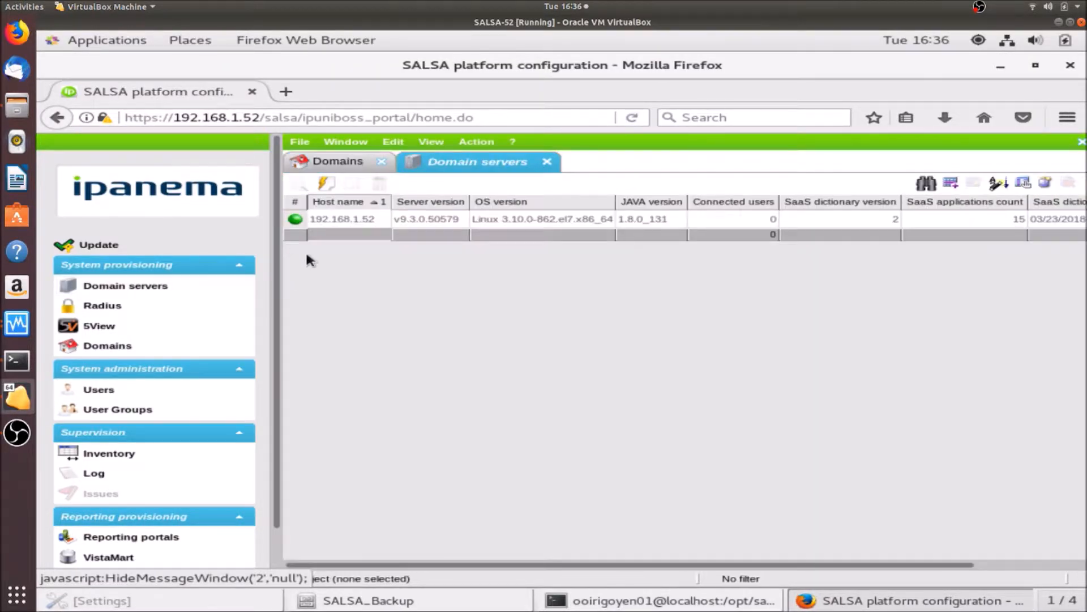
{"action": "left_click", "coordinate": [150, 347]}
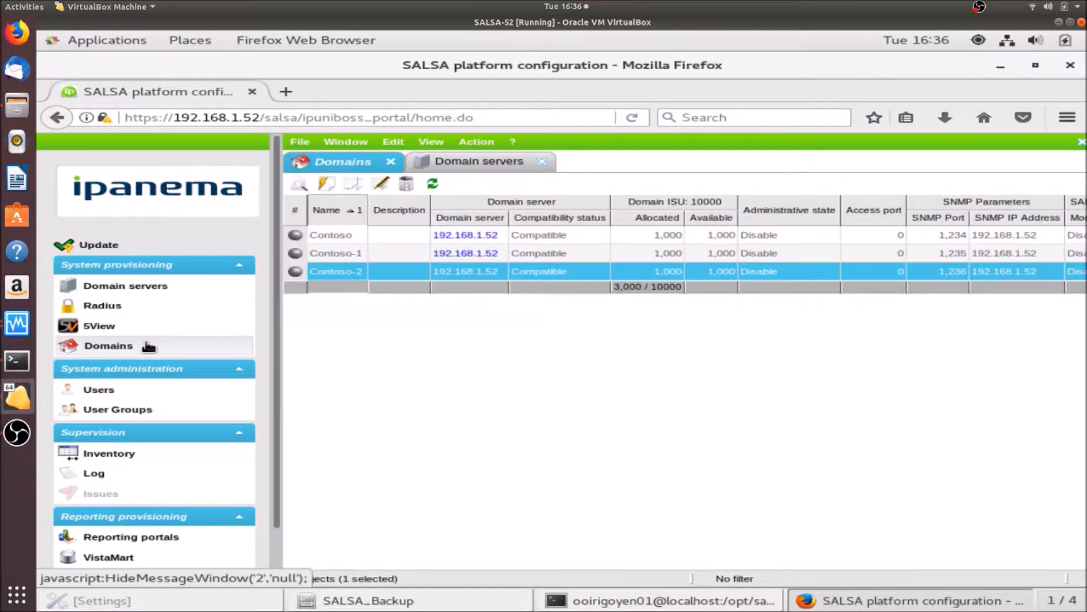
{"action": "left_click", "coordinate": [388, 236]}
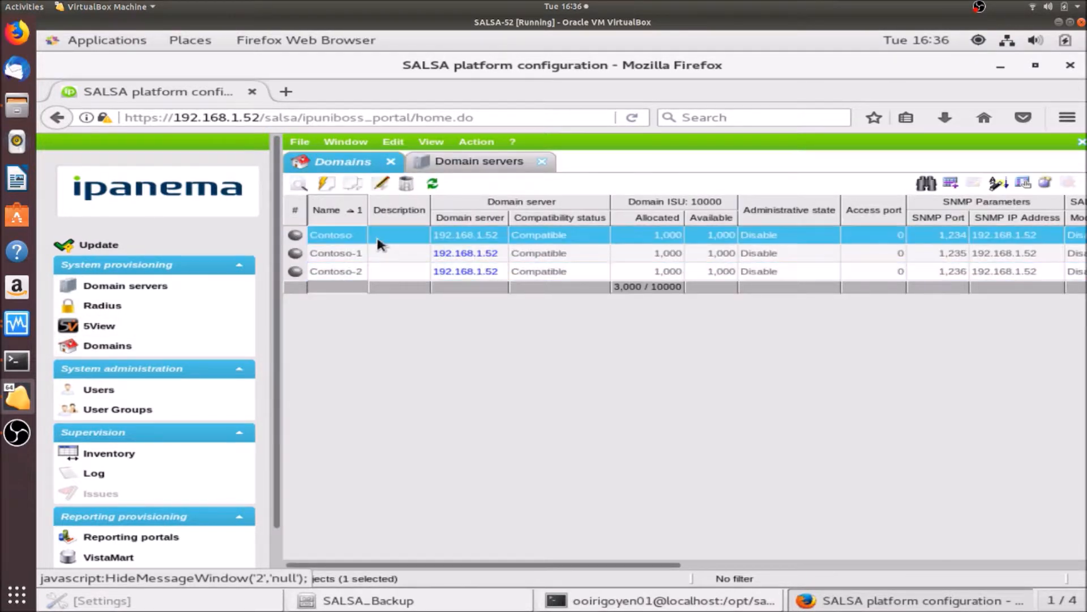
{"action": "left_click", "coordinate": [383, 184]}
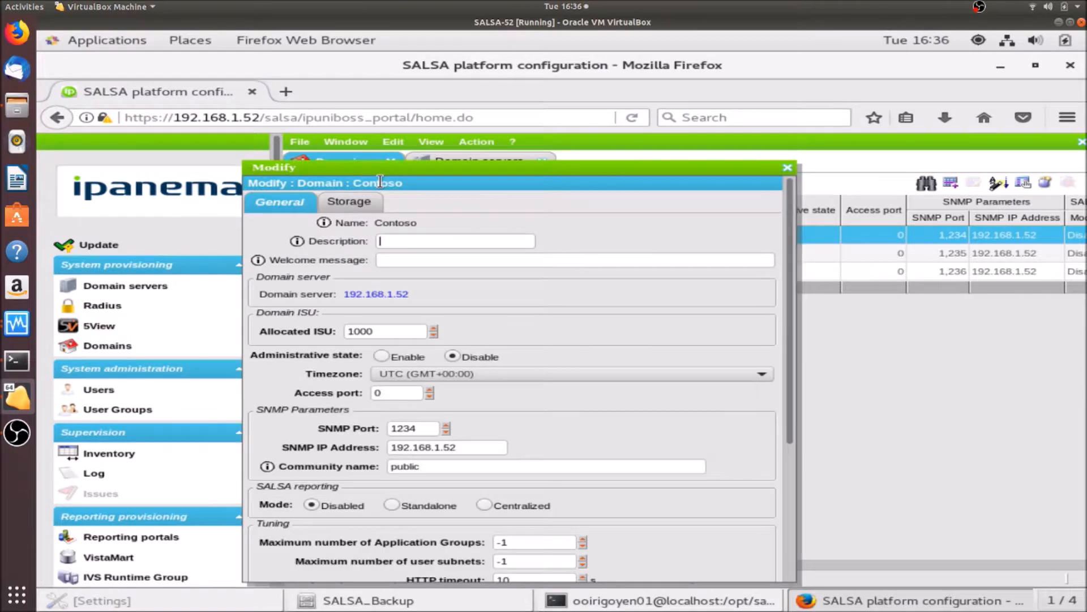
{"action": "left_click", "coordinate": [382, 356]}
{"action": "scroll", "coordinate": [764, 536], "scroll_direction": "down", "scroll_amount": 5}
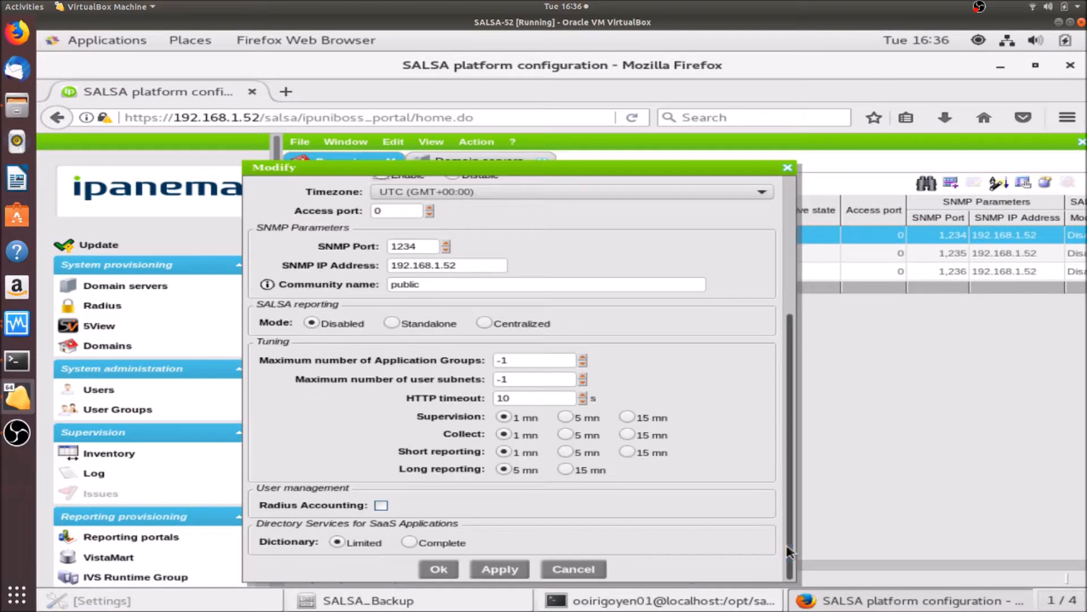
{"action": "left_click", "coordinate": [440, 566]}
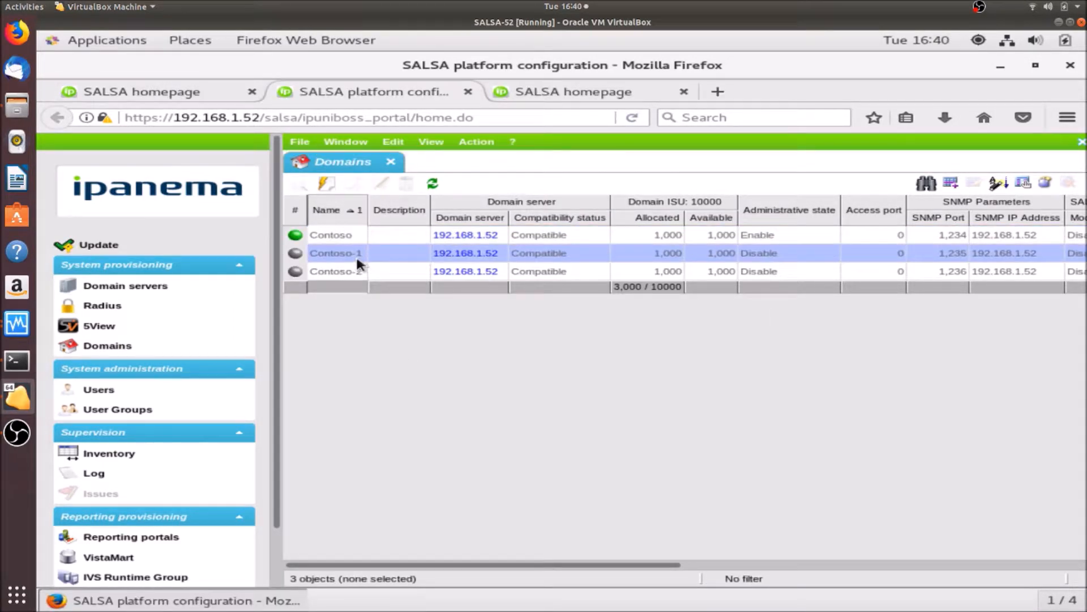
Enable the Contoso-1 and Contoso-2 domains and confirm the update.
{"action": "left_click", "coordinate": [356, 254]}
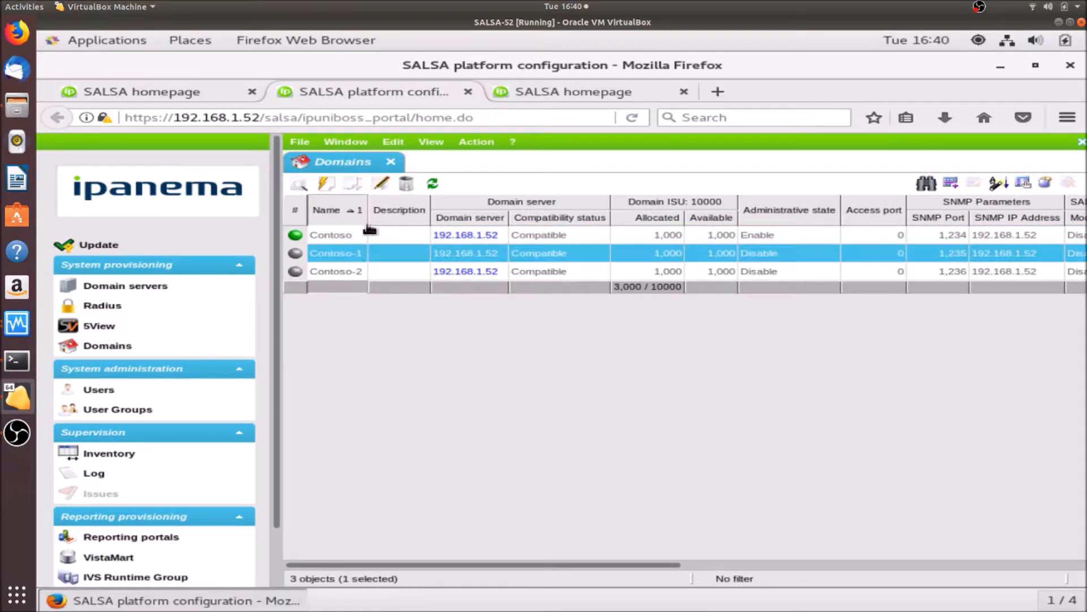
{"action": "left_click", "coordinate": [382, 184]}
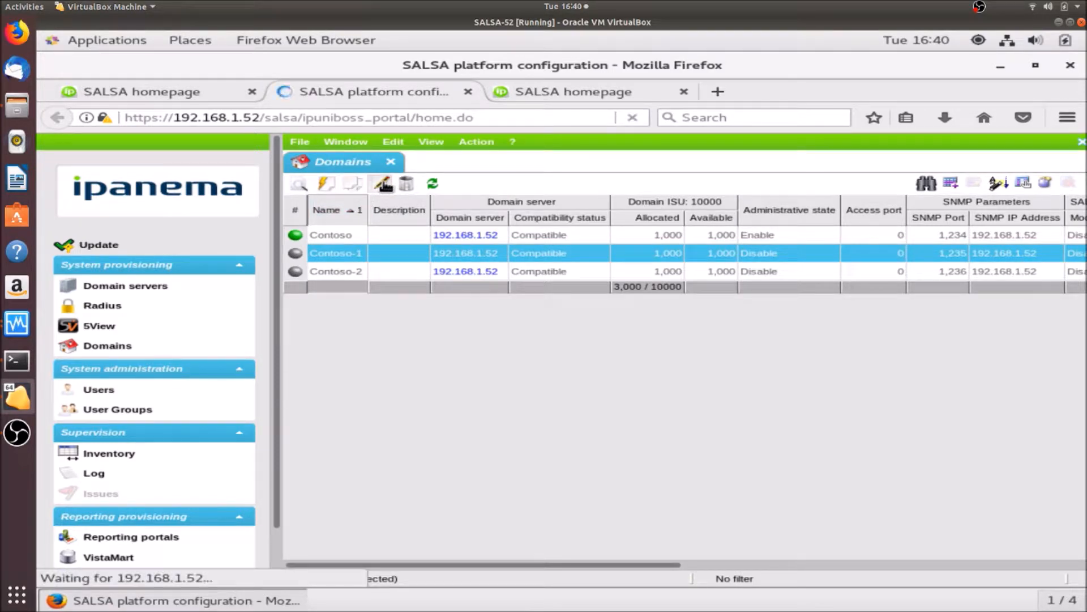
{"action": "left_click", "coordinate": [382, 356]}
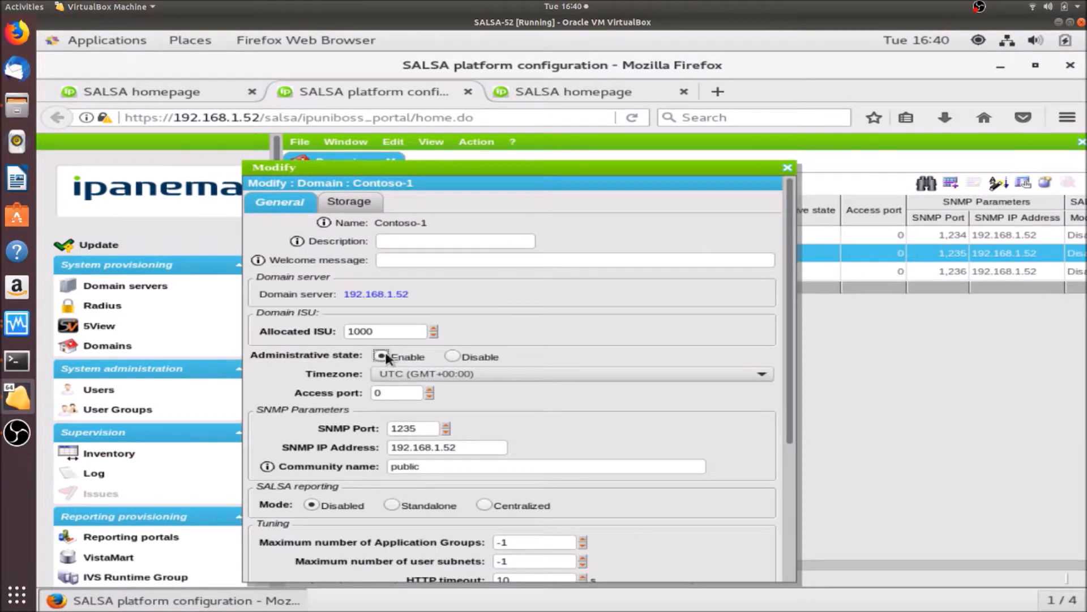
{"action": "left_click", "coordinate": [791, 498]}
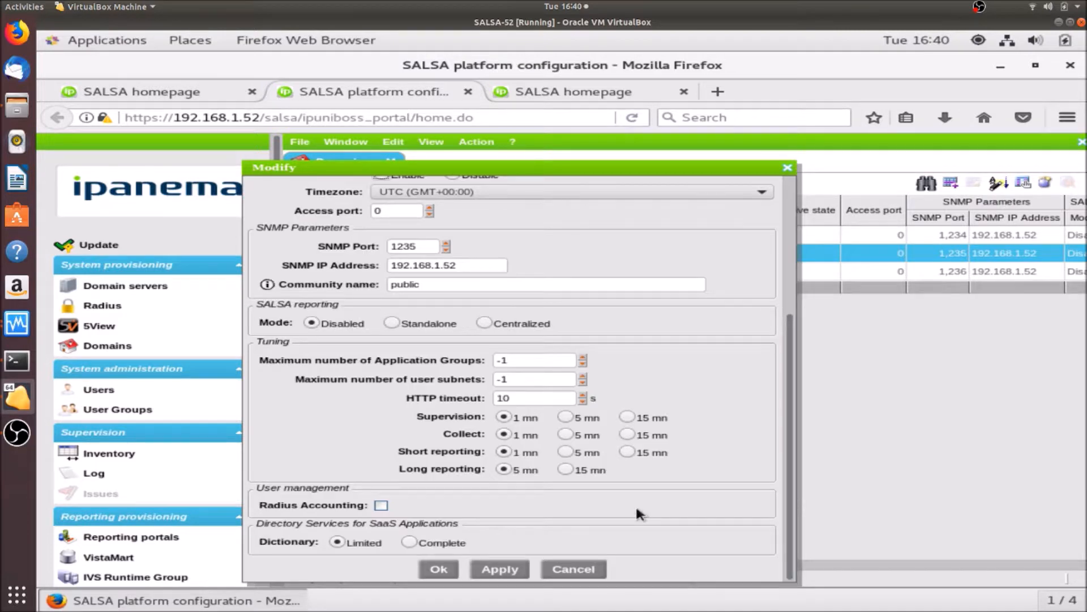
{"action": "left_click", "coordinate": [444, 569]}
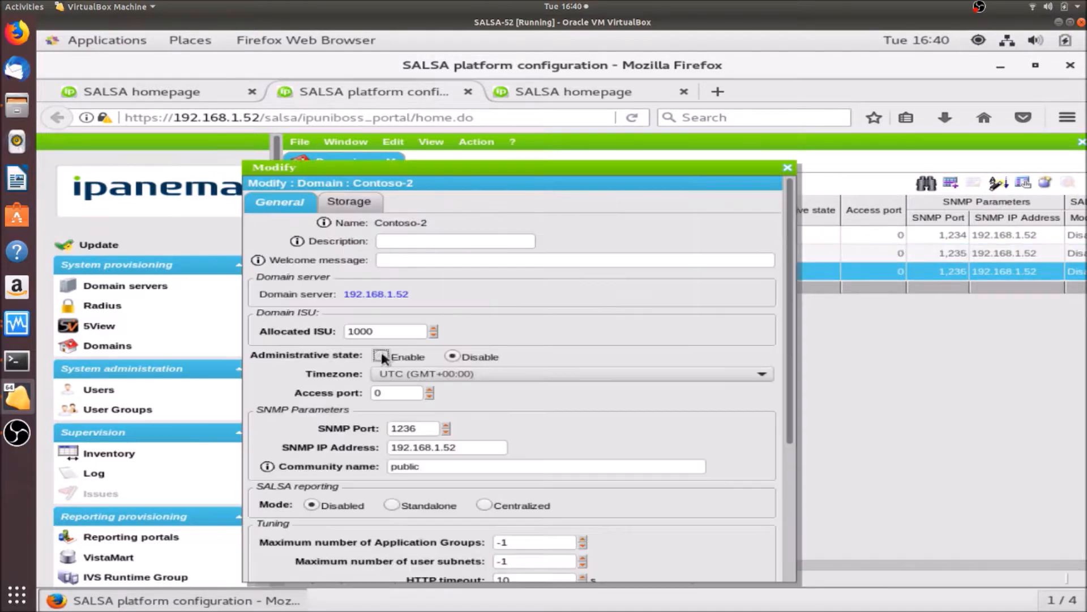
{"action": "left_click", "coordinate": [381, 356]}
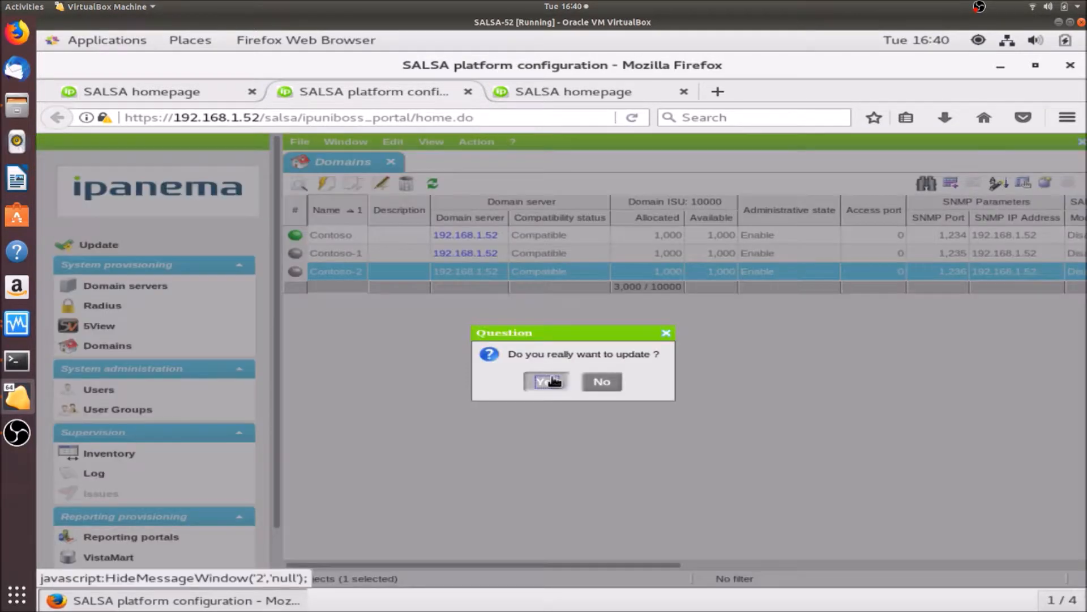
{"action": "left_click", "coordinate": [552, 379]}
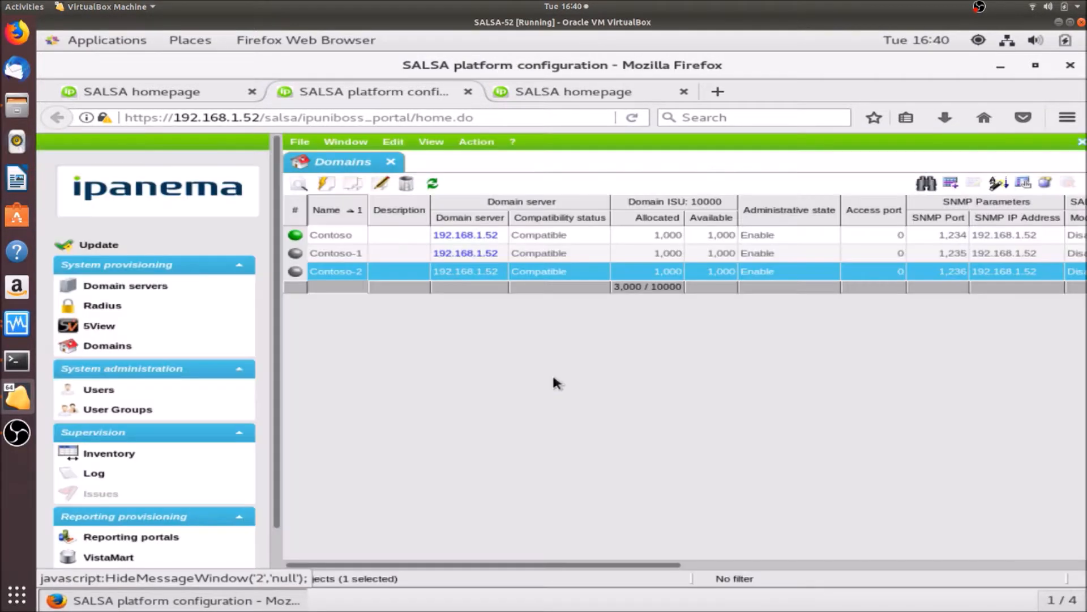
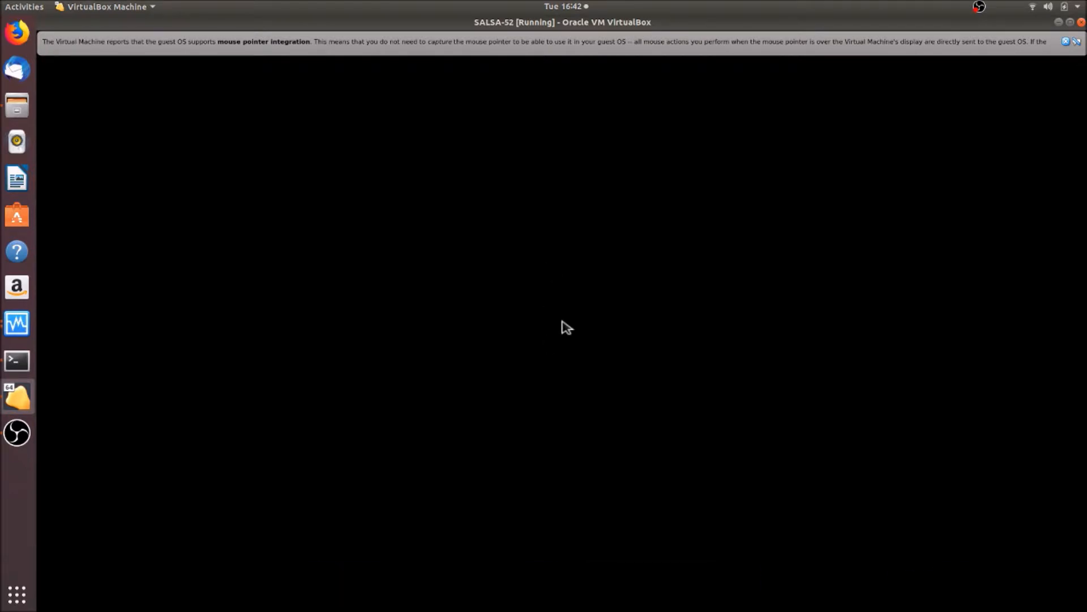
Sign in to the SALSA-52 CentOS VM and dismiss the mouse-integration notification.
{"action": "type", "text": "********"}
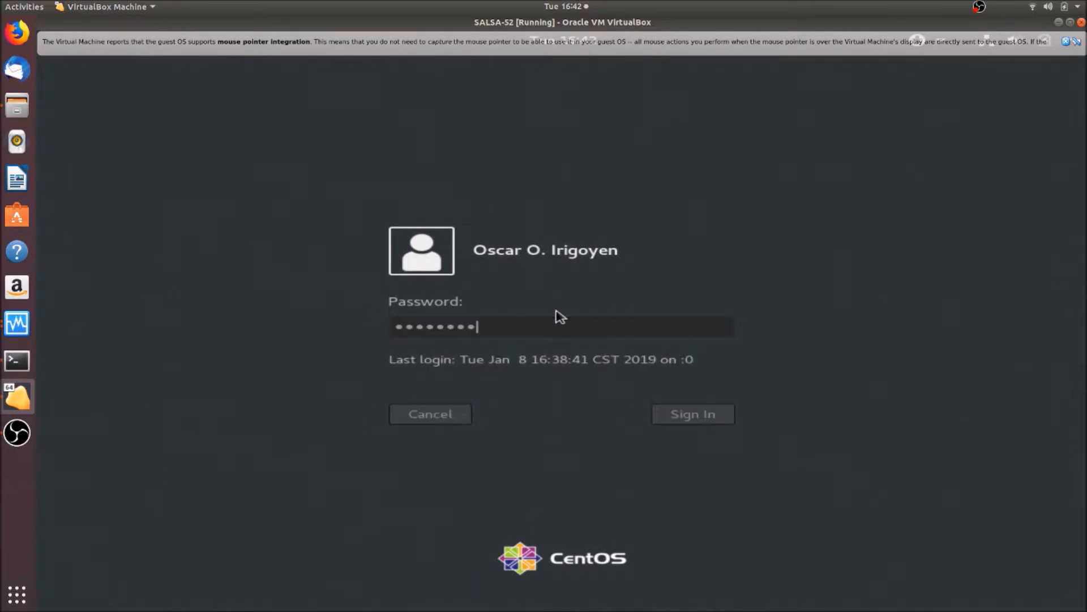
{"action": "key", "text": "Return"}
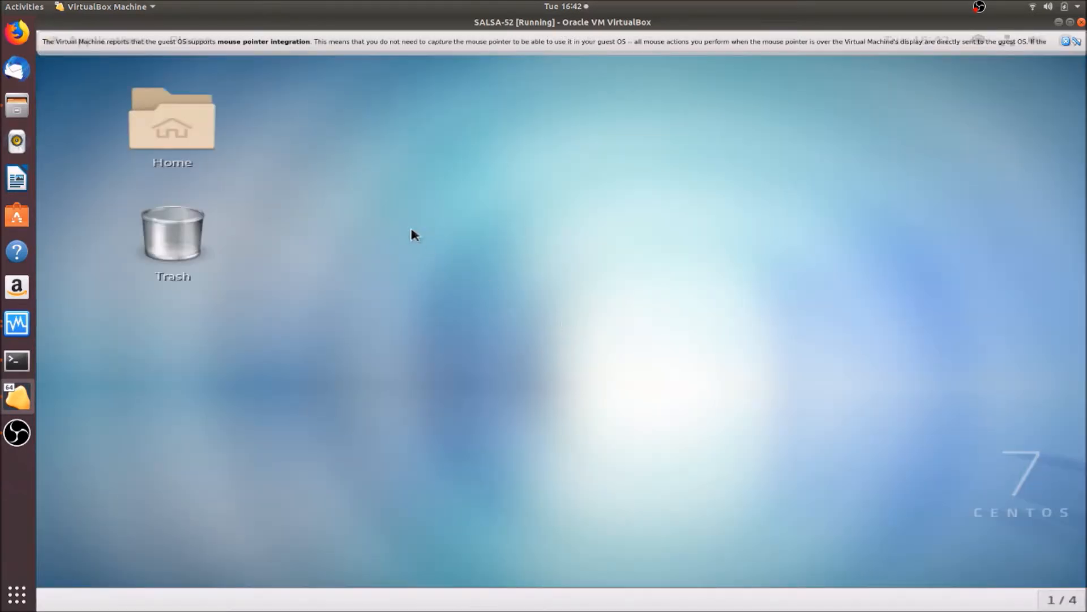
{"action": "left_click", "coordinate": [1066, 41]}
Launch Firefox from the Applications menu and focus its address bar.
{"action": "left_click", "coordinate": [99, 37]}
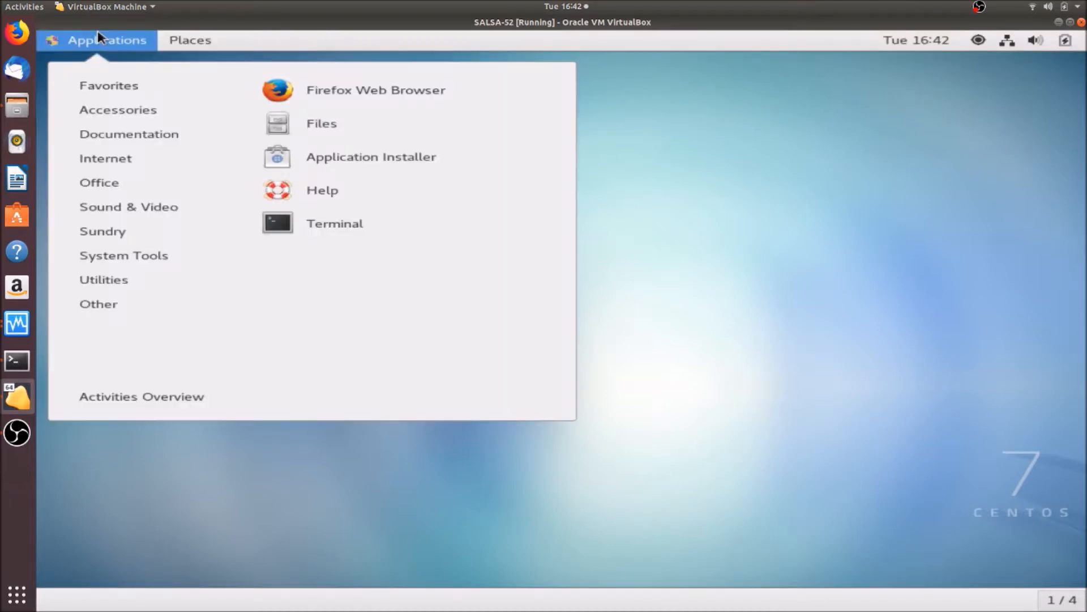
{"action": "left_click", "coordinate": [313, 75]}
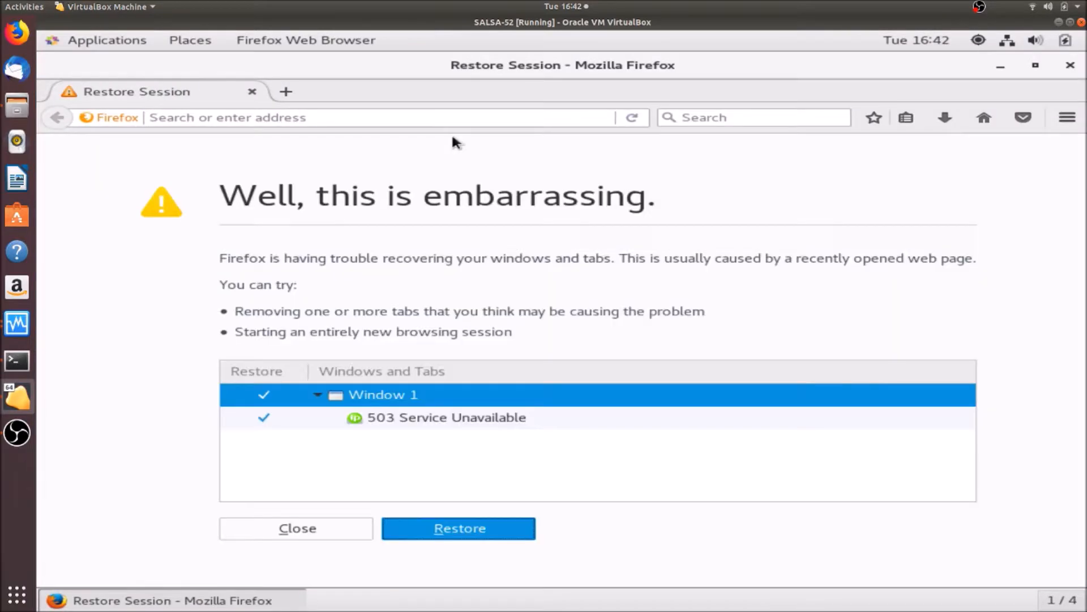
{"action": "left_click", "coordinate": [410, 117]}
Load the SALSA portal at 192.168.1.52 and log in with the saved administrator credentials.
{"action": "type", "text": "192.168.1.52/"}
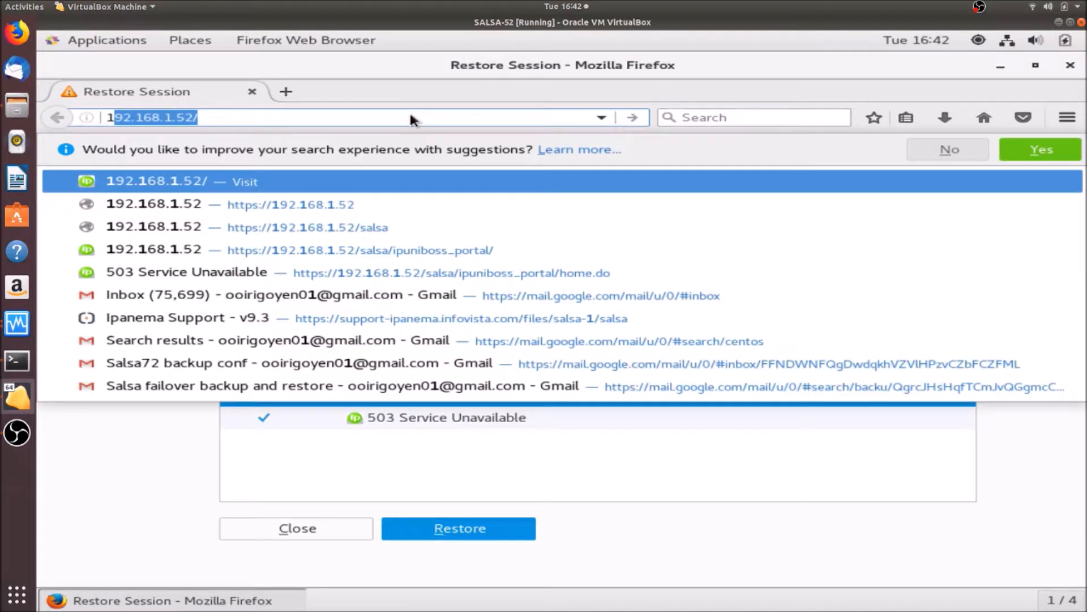
{"action": "key", "text": "Return"}
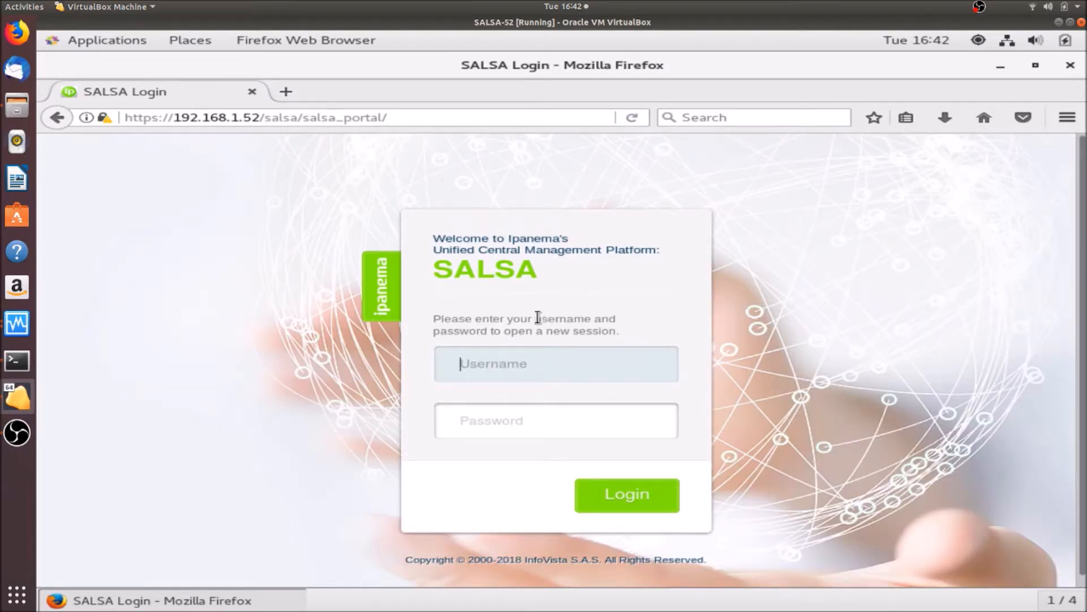
{"action": "left_click", "coordinate": [516, 362]}
{"action": "left_click", "coordinate": [514, 393]}
{"action": "left_click", "coordinate": [644, 499]}
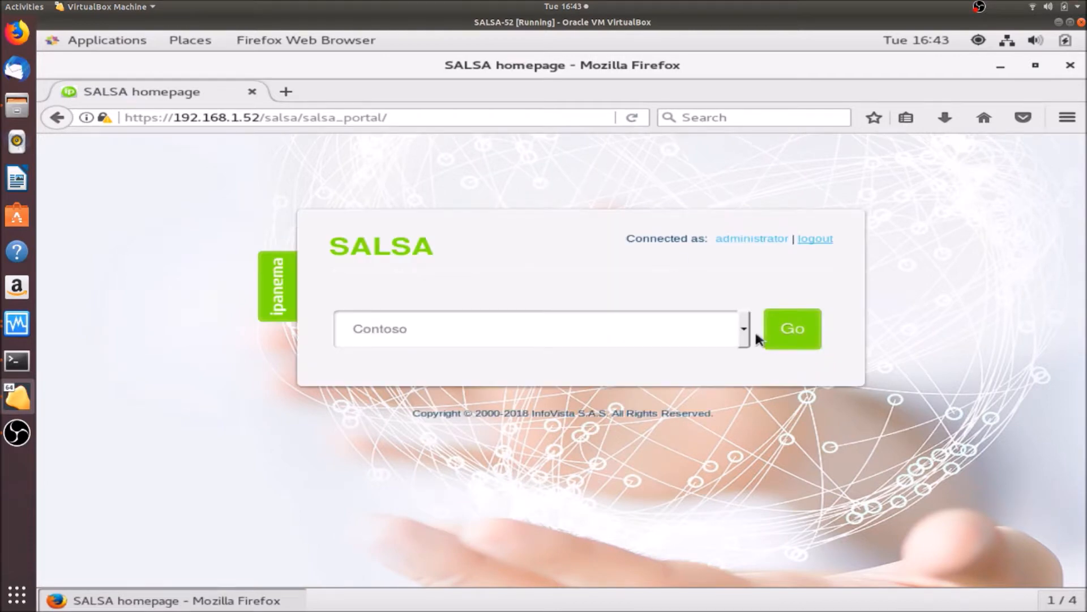
Check the domain list, keep Contoso selected, and view the open VM windows.
{"action": "left_click", "coordinate": [742, 333]}
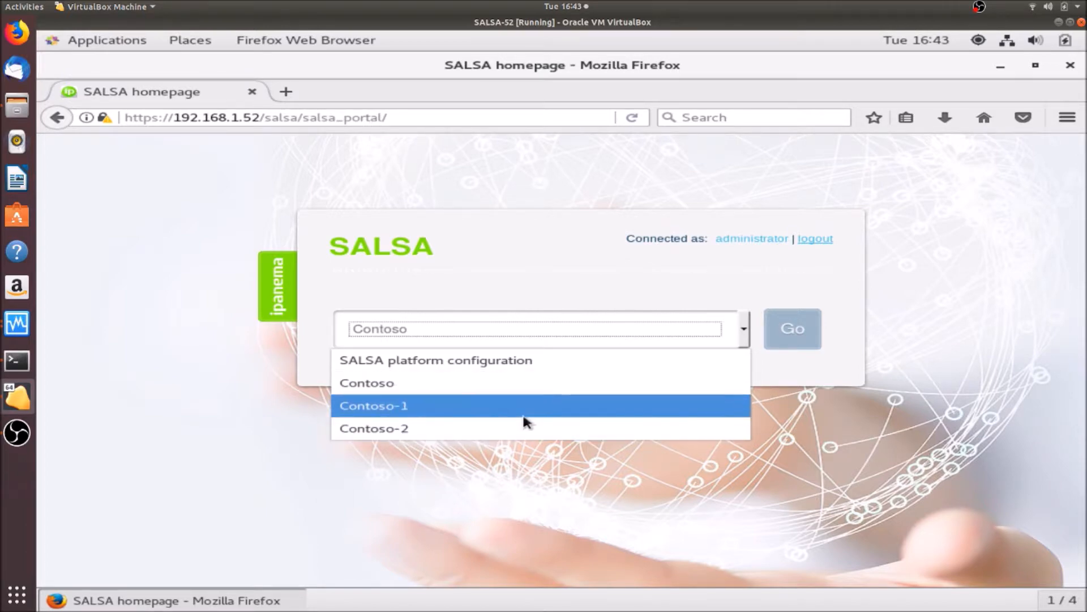
{"action": "left_click", "coordinate": [215, 397]}
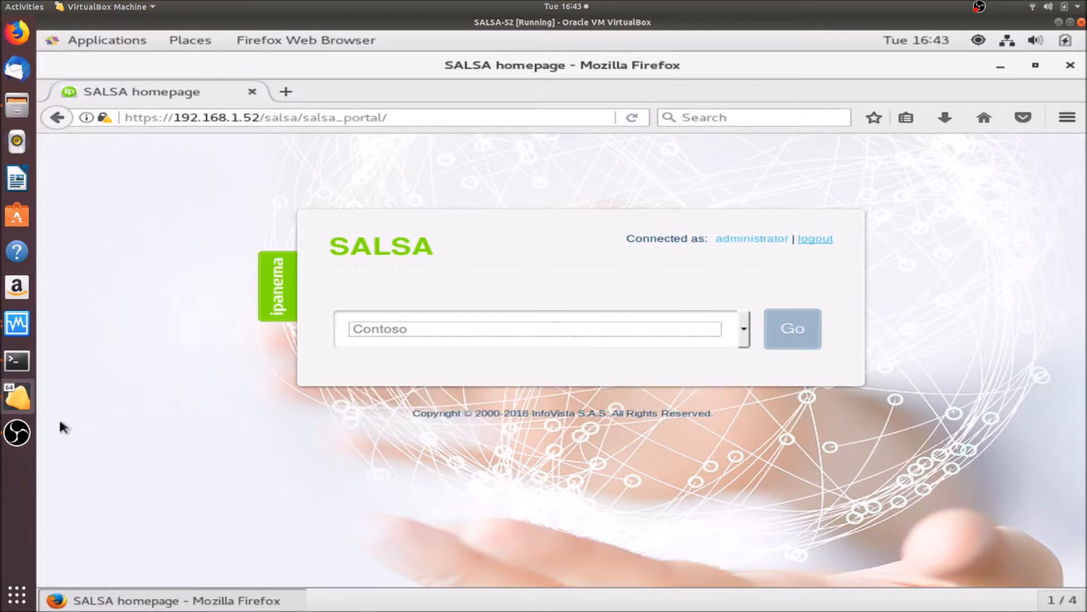
{"action": "left_click", "coordinate": [18, 331]}
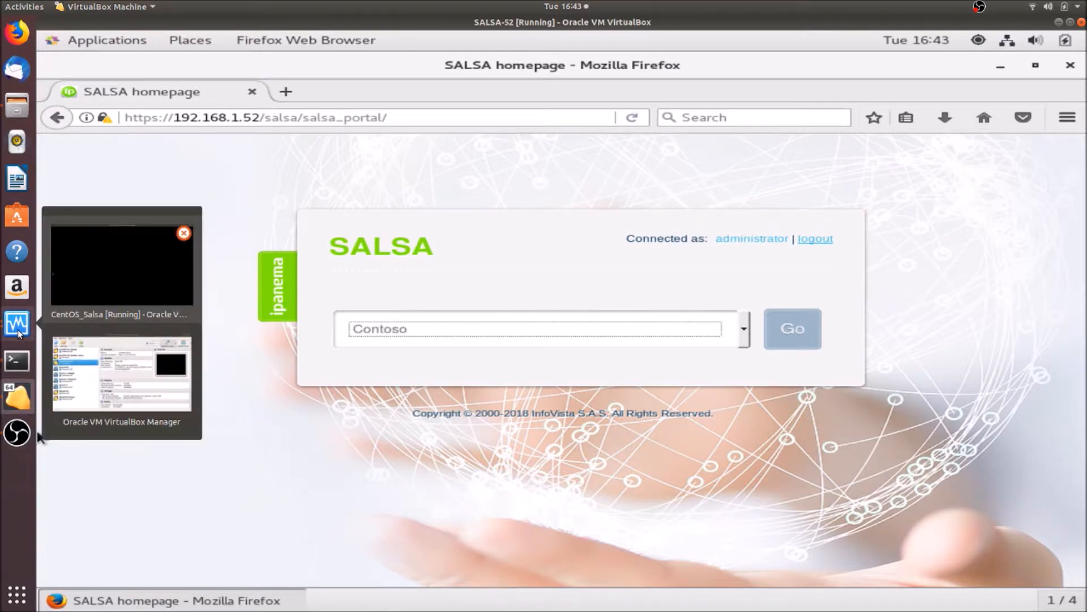
Switch to the CentOS_Salsa VM, unlock it, and close the network settings window.
{"action": "left_click", "coordinate": [83, 274]}
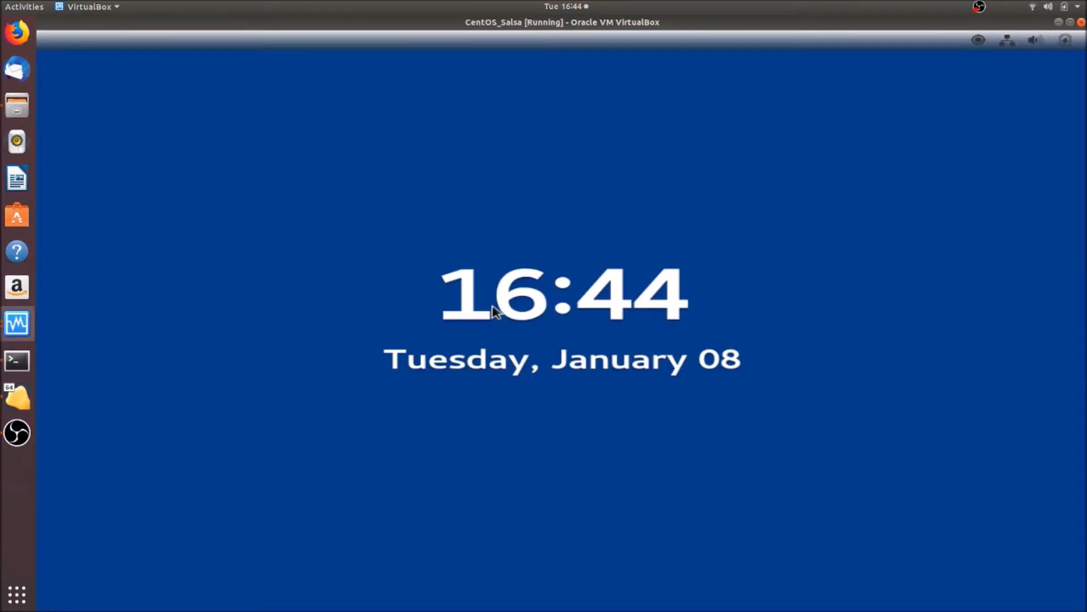
{"action": "left_click", "coordinate": [493, 311]}
{"action": "type", "text": "********"}
{"action": "key", "text": "Return"}
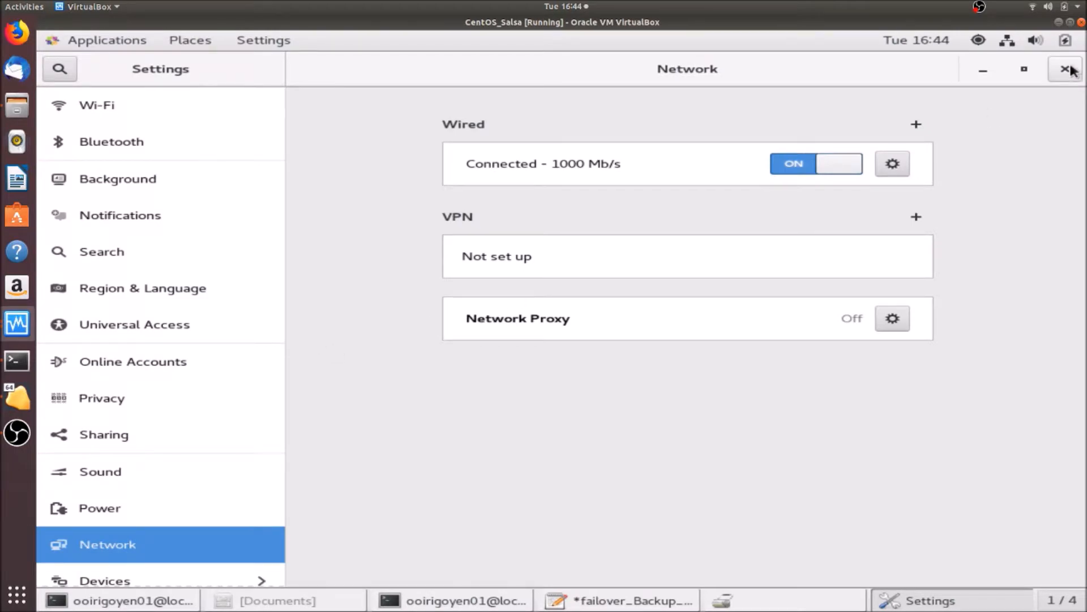
{"action": "left_click", "coordinate": [1063, 73]}
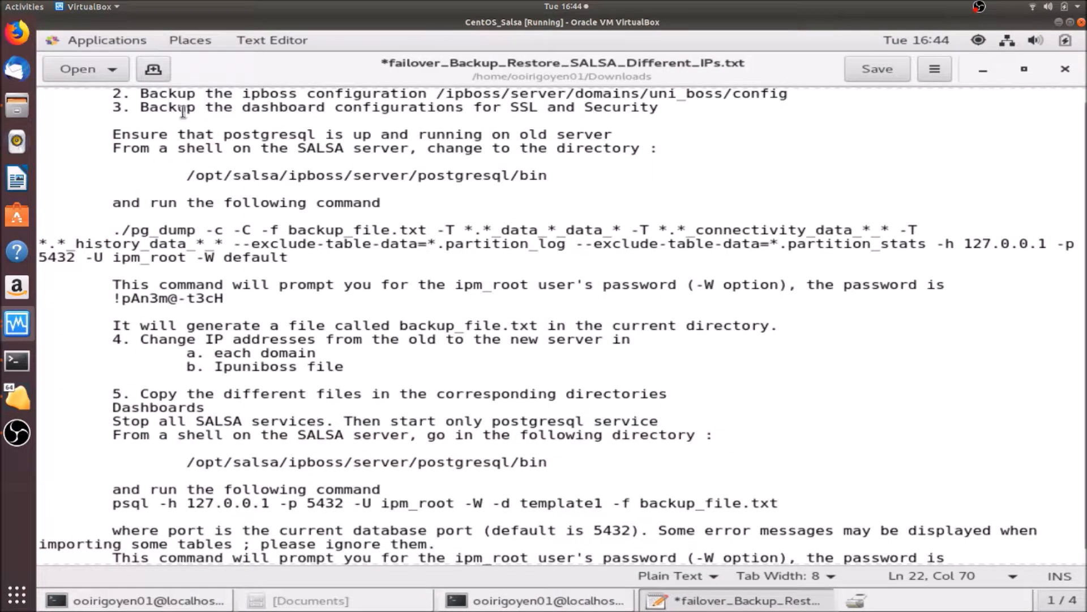
Open Firefox at 192.168.1.72 and log in with the saved administrator credentials.
{"action": "left_click", "coordinate": [137, 42]}
{"action": "left_click", "coordinate": [283, 89]}
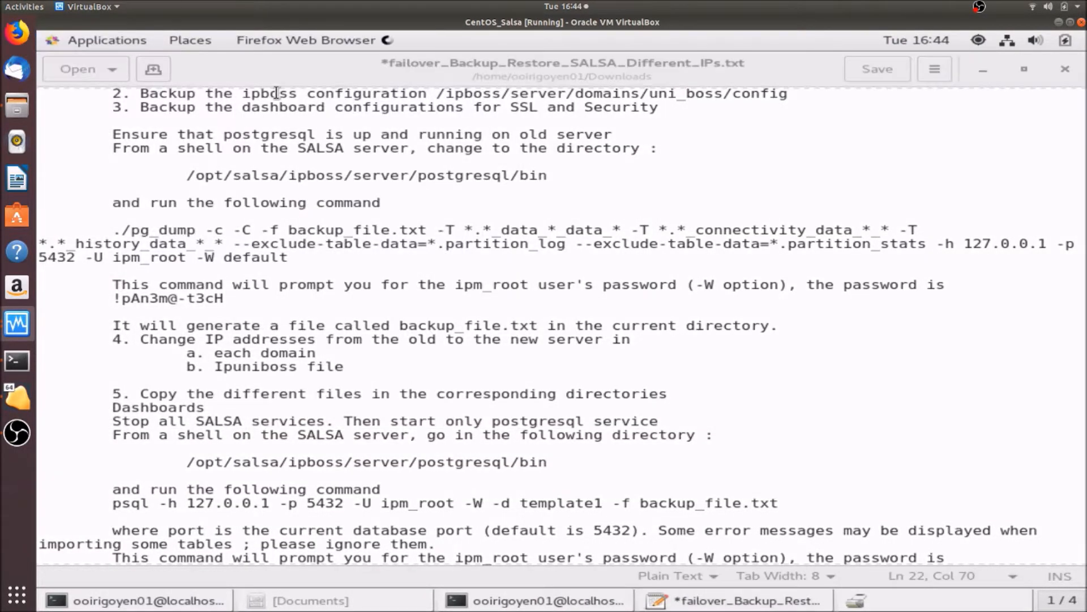
{"action": "double_click", "coordinate": [309, 117]}
{"action": "type", "text": "192.168.1.72/"}
{"action": "key", "text": "Return"}
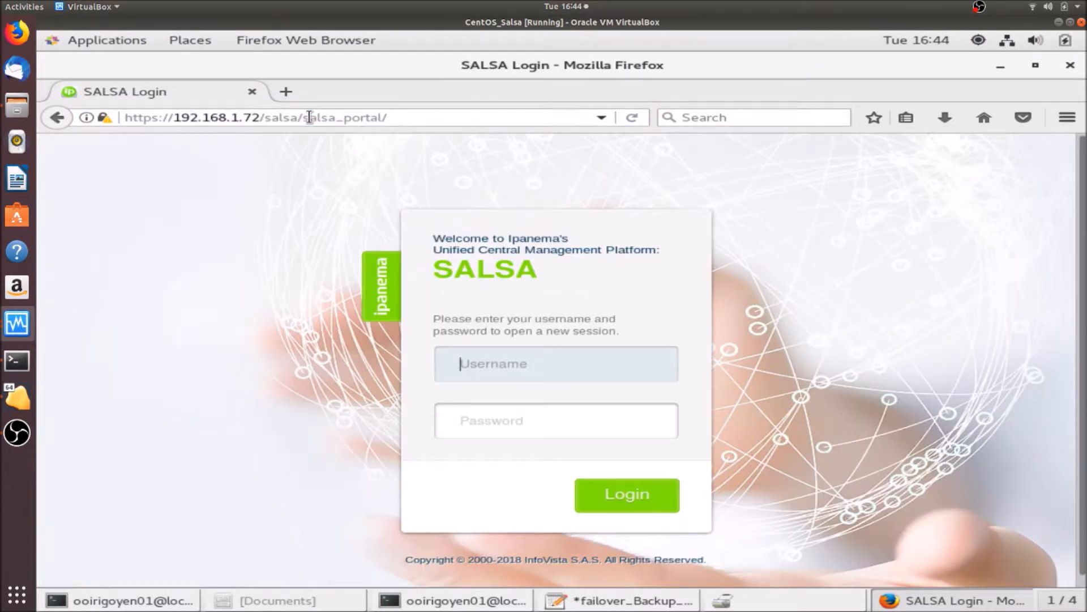
{"action": "left_click", "coordinate": [513, 348]}
{"action": "left_click", "coordinate": [521, 391]}
{"action": "left_click", "coordinate": [655, 504]}
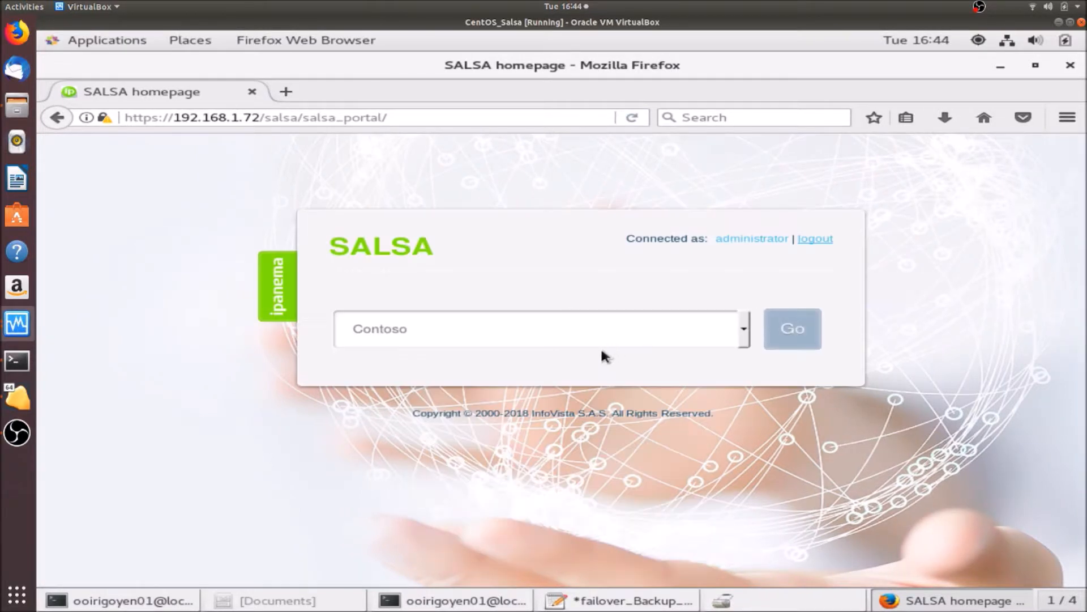
Choose Contoso in the domain list and open that domain.
{"action": "left_click", "coordinate": [746, 338]}
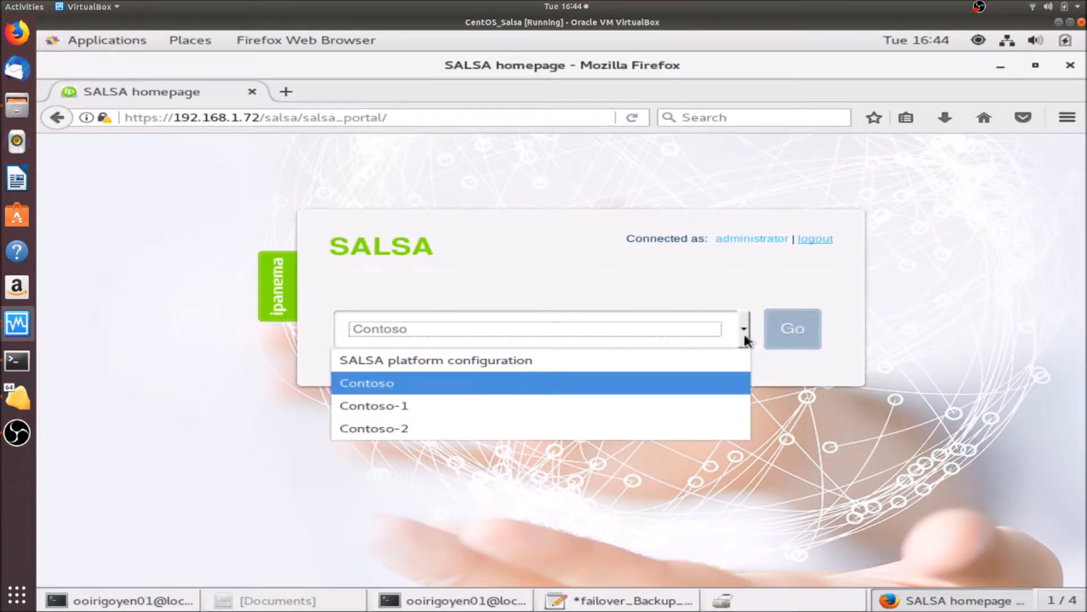
{"action": "left_click", "coordinate": [746, 339]}
{"action": "left_click", "coordinate": [746, 338]}
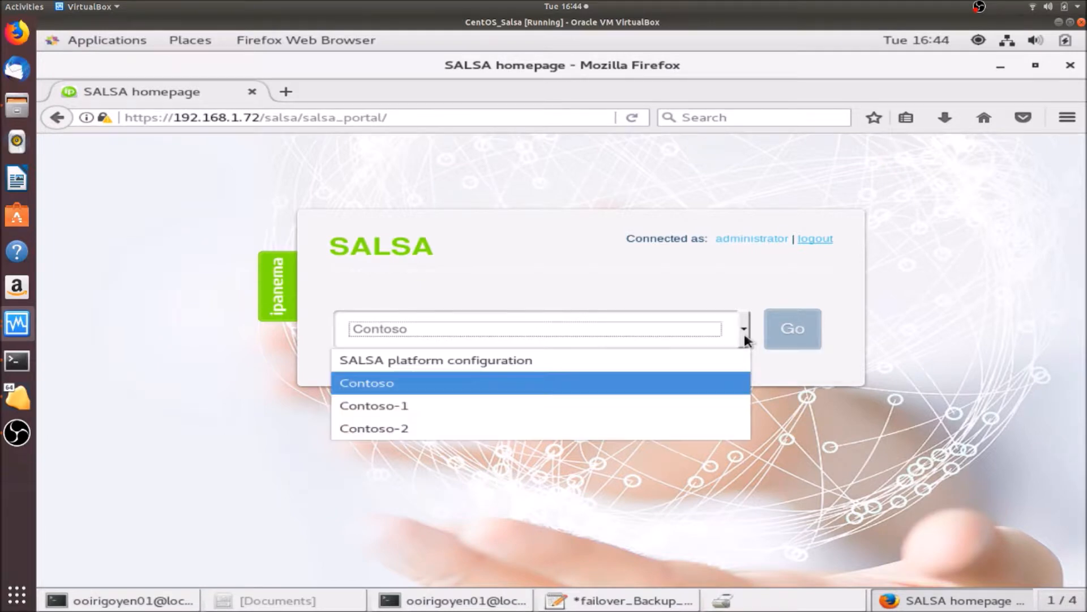
{"action": "left_click", "coordinate": [720, 380]}
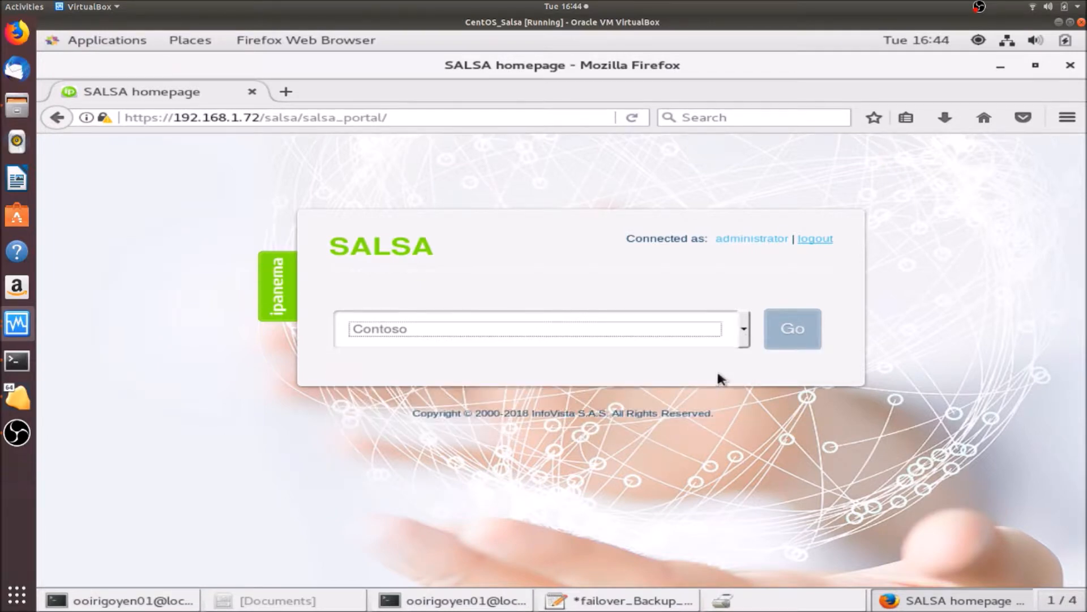
{"action": "left_click", "coordinate": [774, 324]}
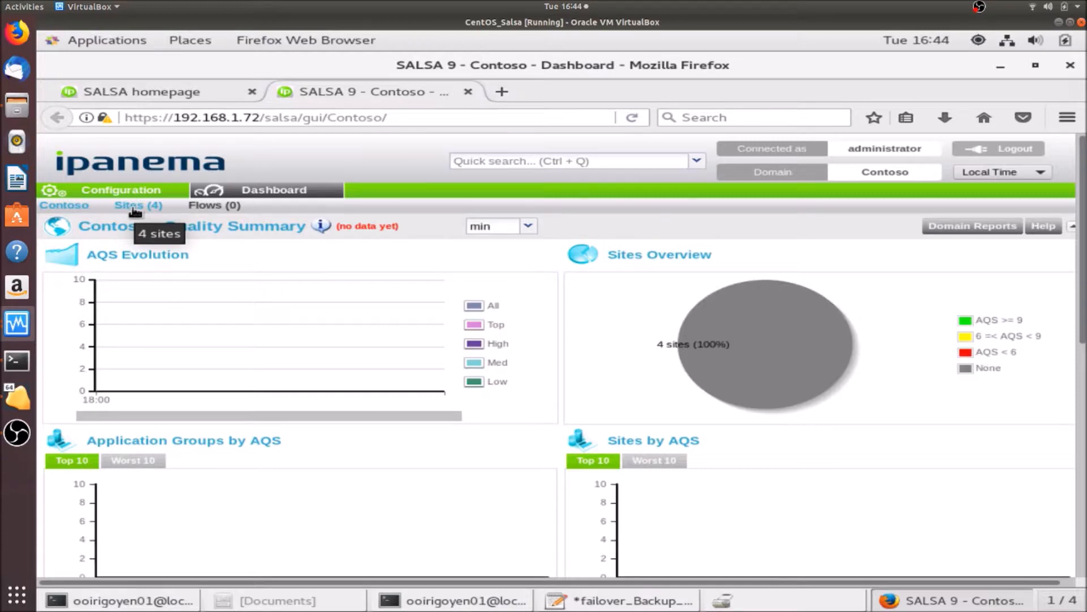
Review the old server's Contoso SSL settings: CA expiring 2049 January 8, proxy LA, three servers.
{"action": "left_click", "coordinate": [150, 193]}
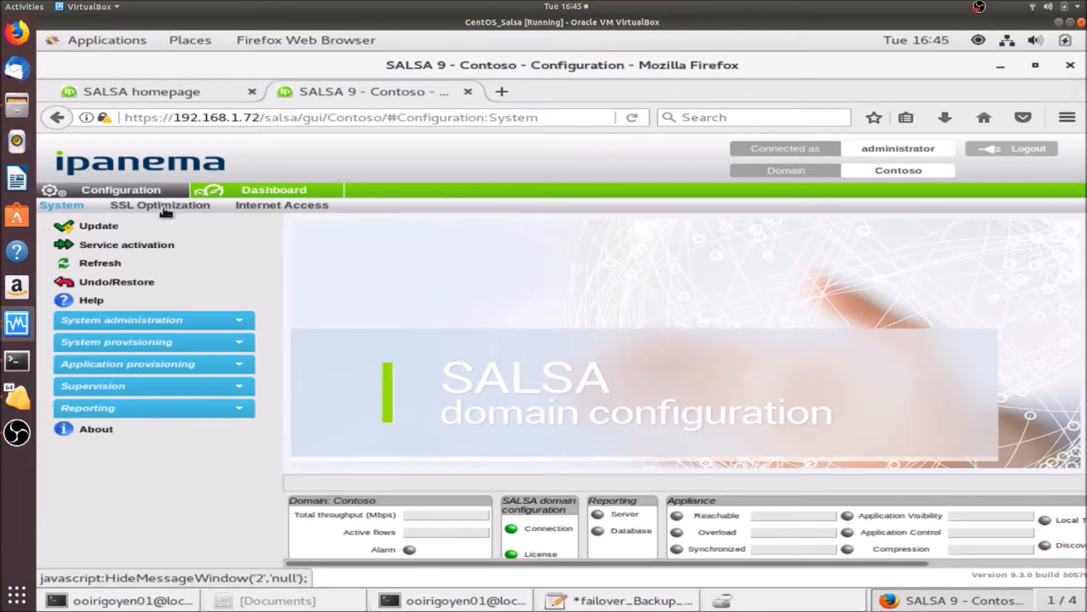
{"action": "left_click", "coordinate": [166, 210]}
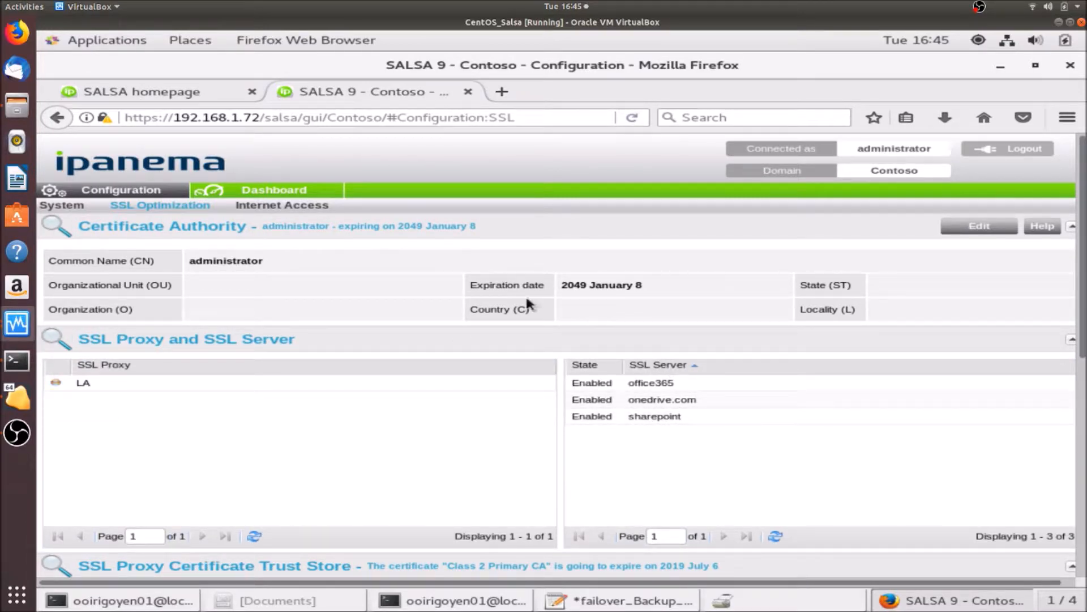
{"action": "left_click", "coordinate": [18, 320]}
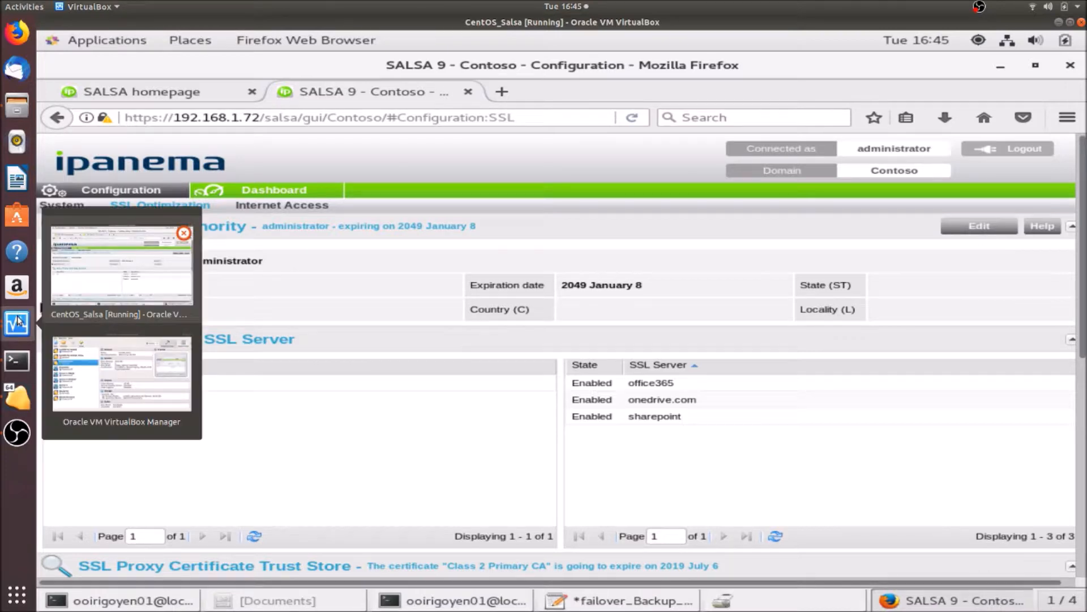
{"action": "left_click", "coordinate": [22, 403]}
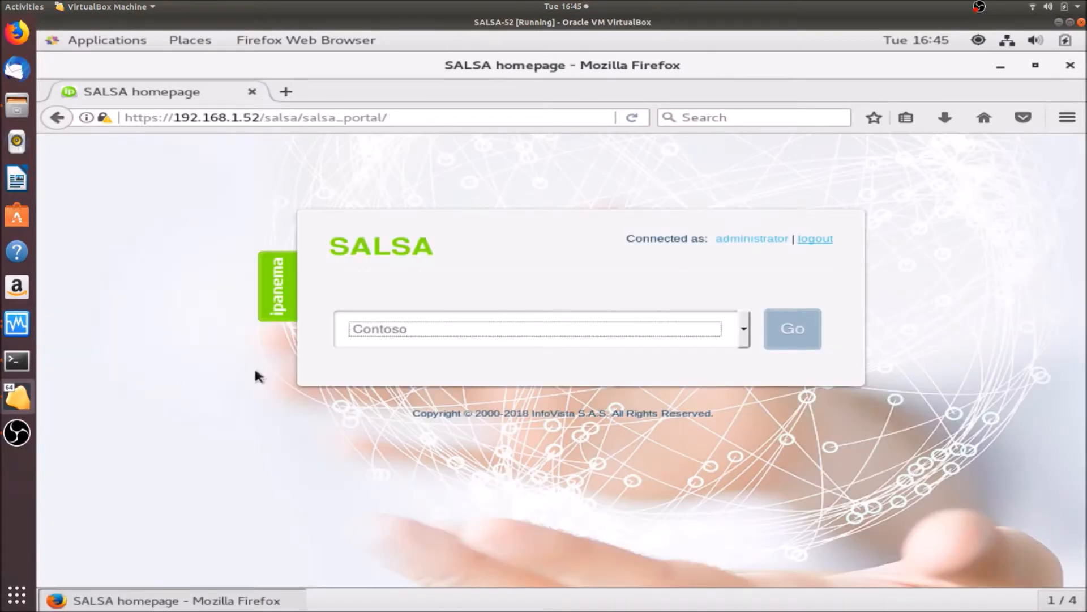
Open the new server's Contoso dashboard with sites FR, Internet, LA, Out of domain, then go to Configuration.
{"action": "left_click", "coordinate": [796, 347]}
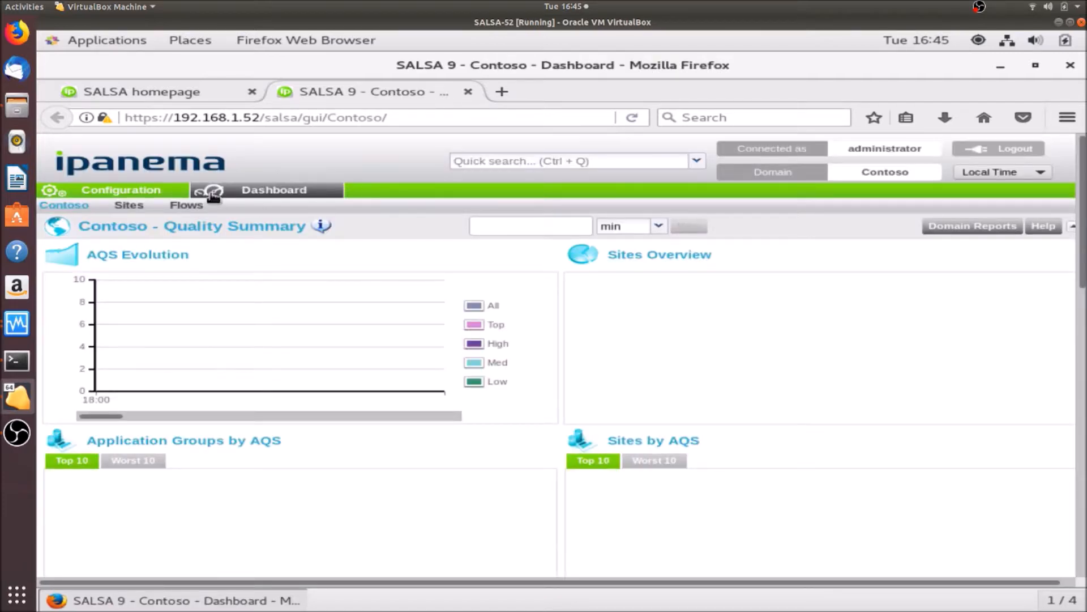
{"action": "left_click", "coordinate": [145, 211]}
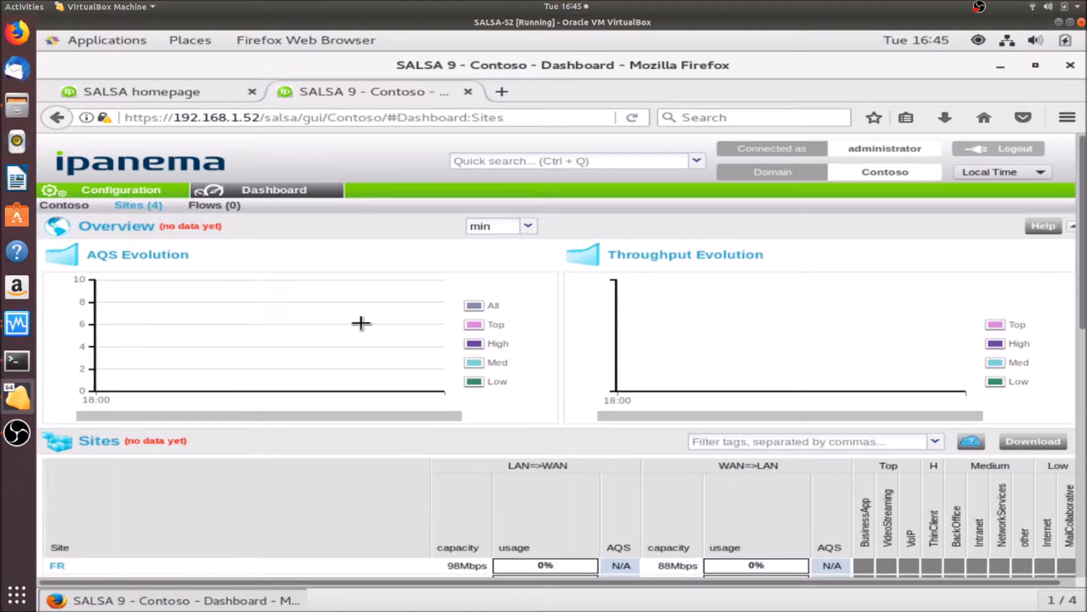
{"action": "scroll", "coordinate": [1081, 225], "scroll_direction": "down", "scroll_amount": 5}
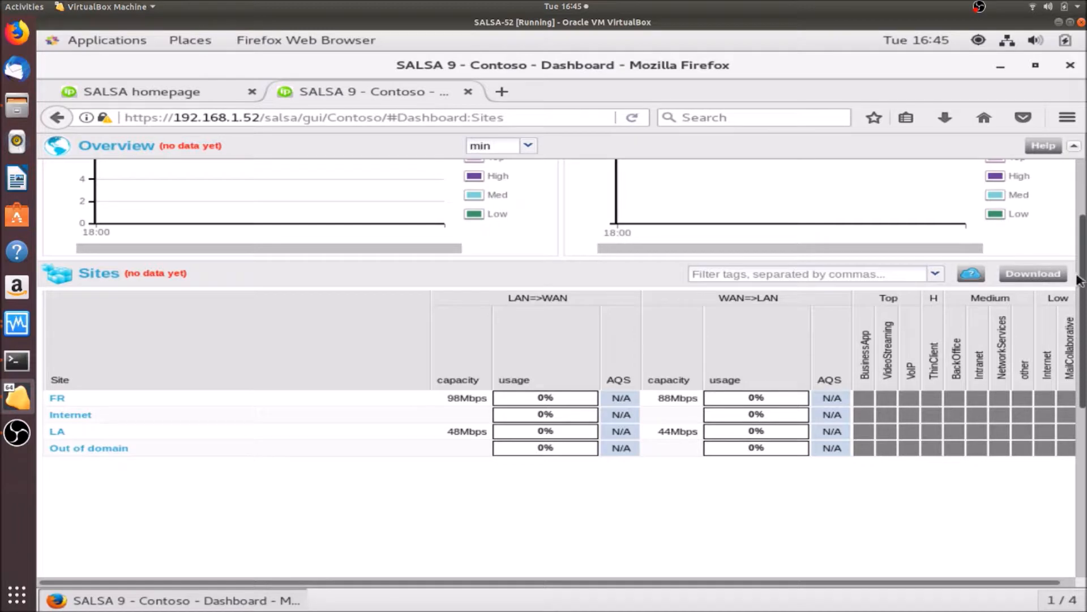
{"action": "scroll", "coordinate": [1079, 279], "scroll_direction": "up", "scroll_amount": 2}
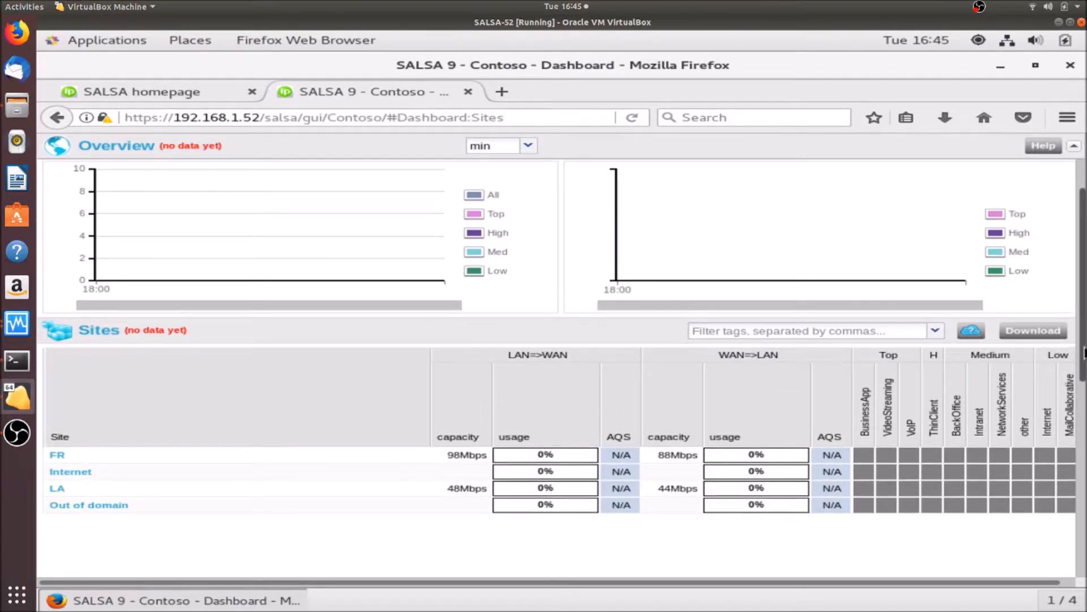
{"action": "scroll", "coordinate": [1085, 352], "scroll_direction": "up", "scroll_amount": 4}
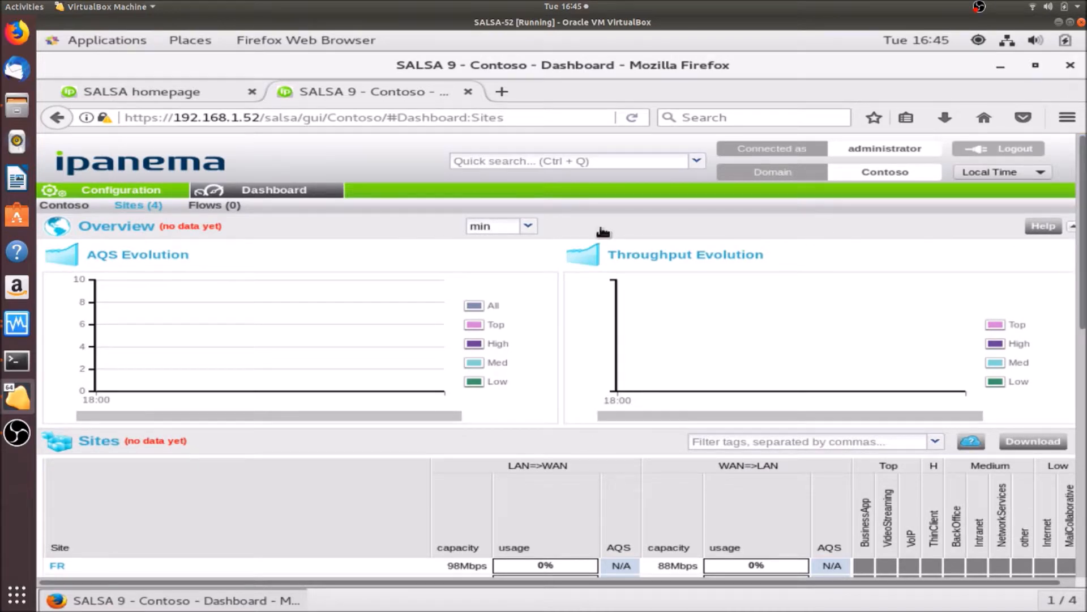
{"action": "left_click", "coordinate": [156, 193]}
Compare the new server's SSL Optimization page, Certificate Authority undefined, against the old CentOS_Salsa server.
{"action": "left_click", "coordinate": [183, 212]}
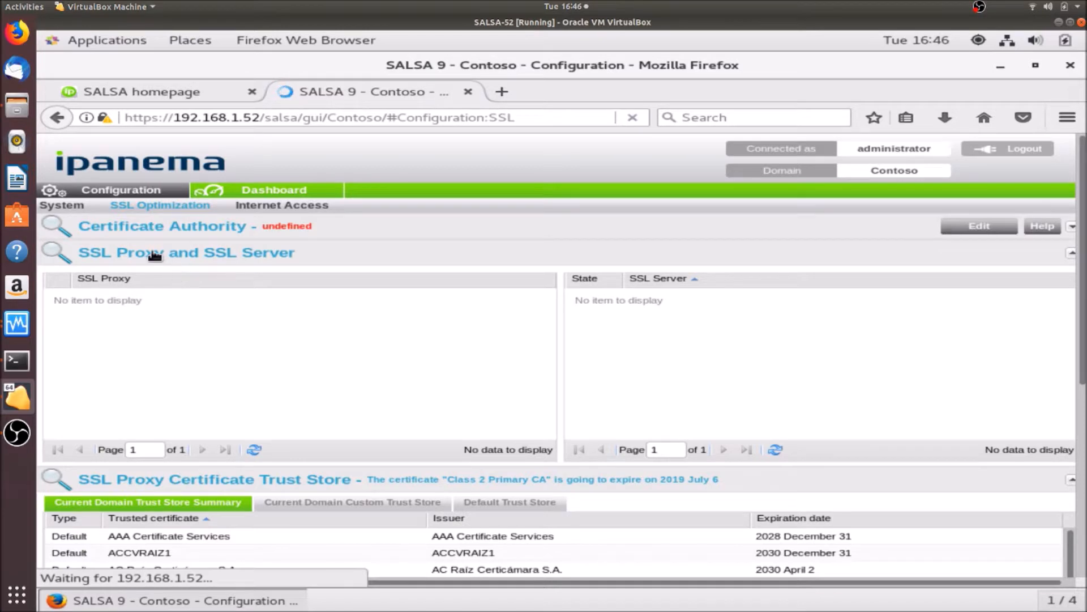
{"action": "left_click", "coordinate": [177, 234]}
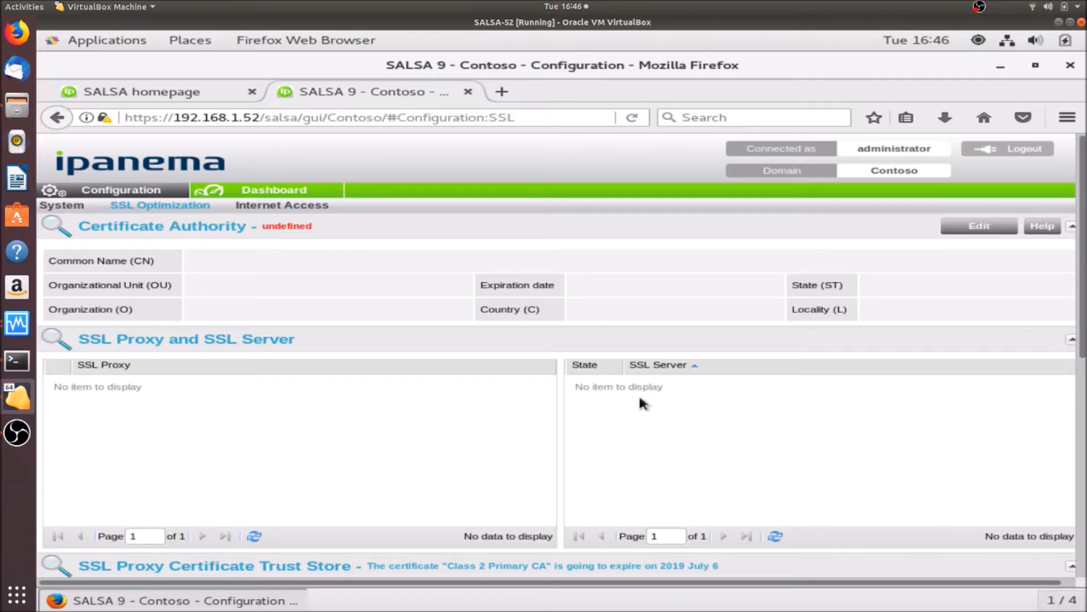
{"action": "left_click", "coordinate": [17, 323]}
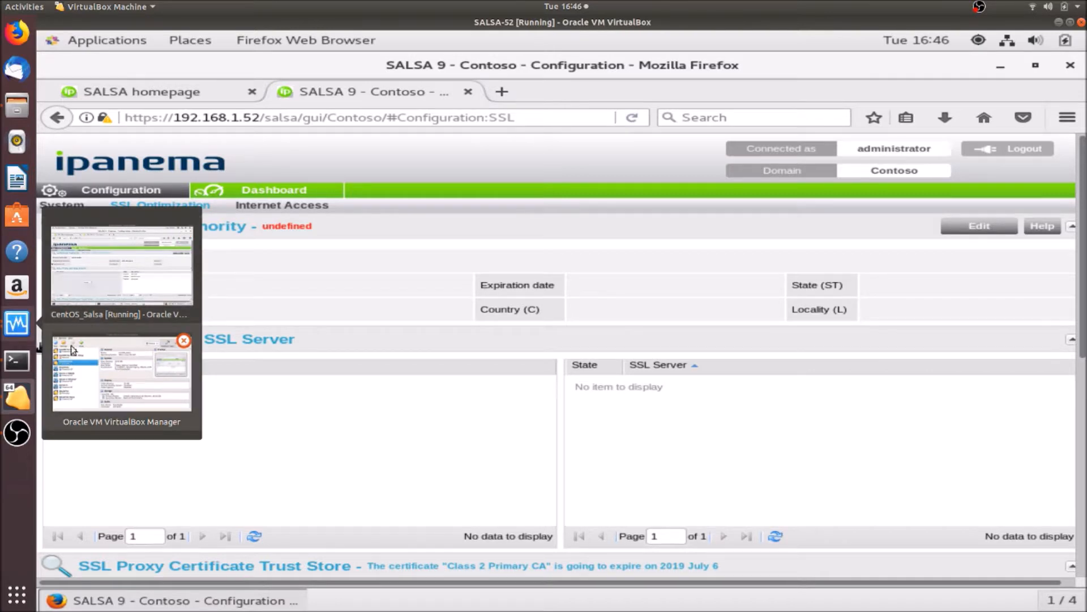
{"action": "left_click", "coordinate": [105, 286]}
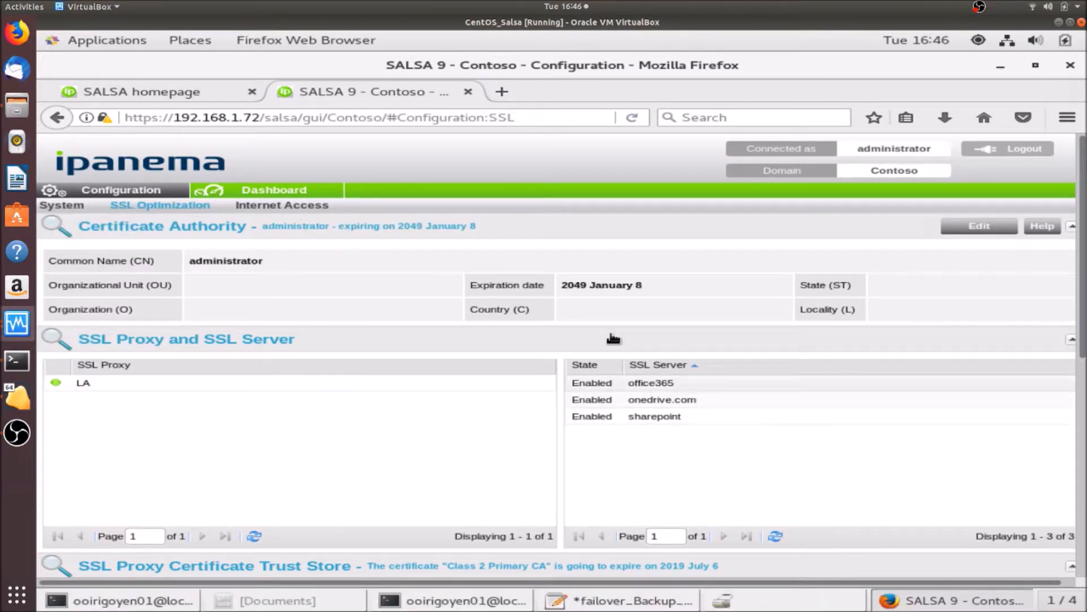
{"action": "left_click", "coordinate": [24, 406]}
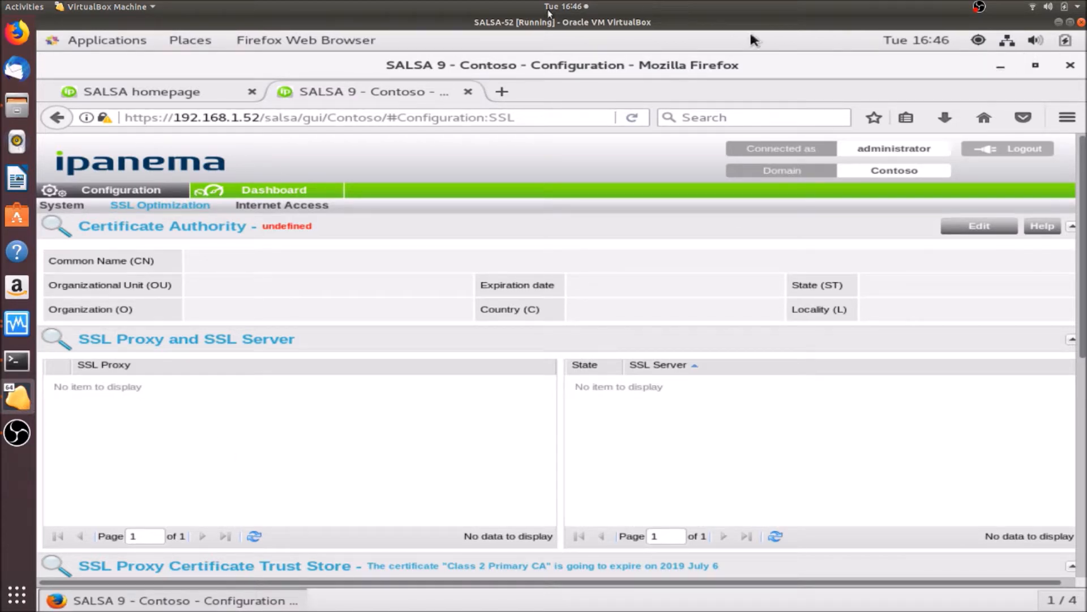
{"action": "left_click", "coordinate": [127, 40]}
Open a terminal and become root with su.
{"action": "left_click", "coordinate": [289, 224]}
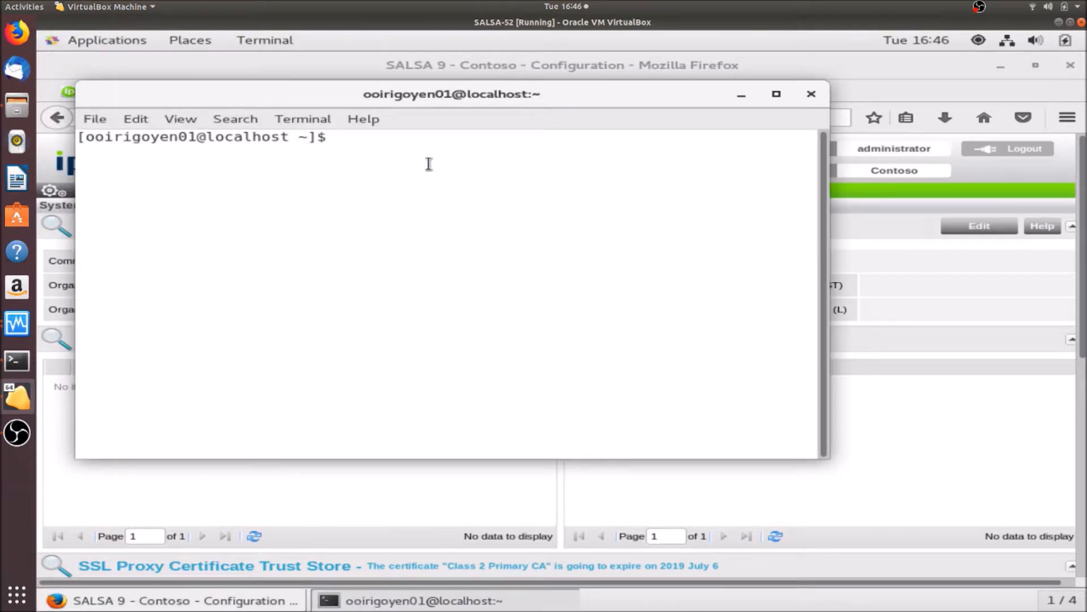
{"action": "type", "text": "su"}
{"action": "key", "text": "Return"}
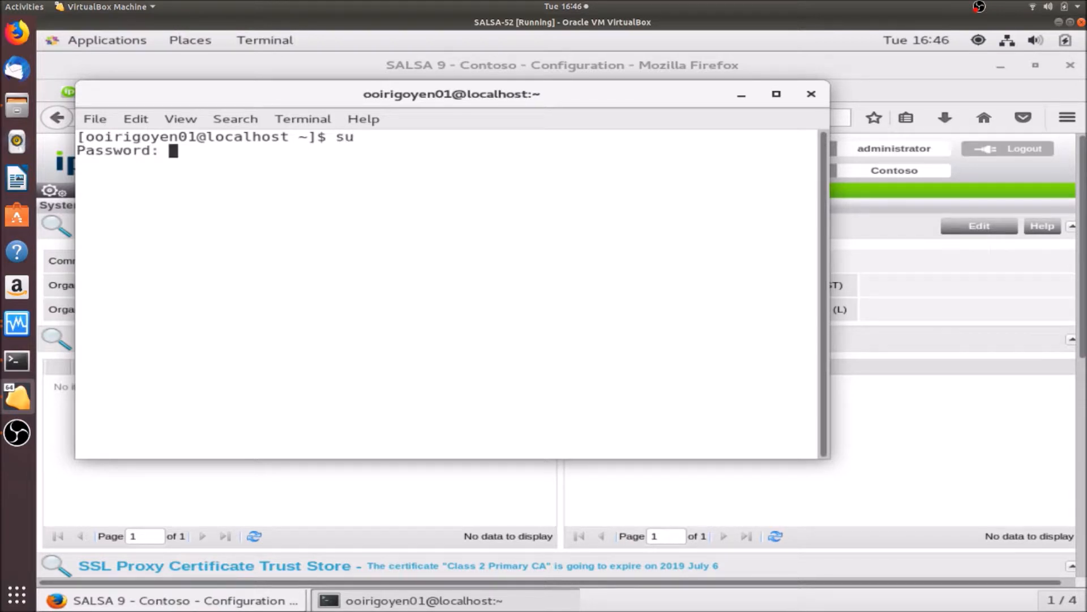
{"action": "key", "text": "Return"}
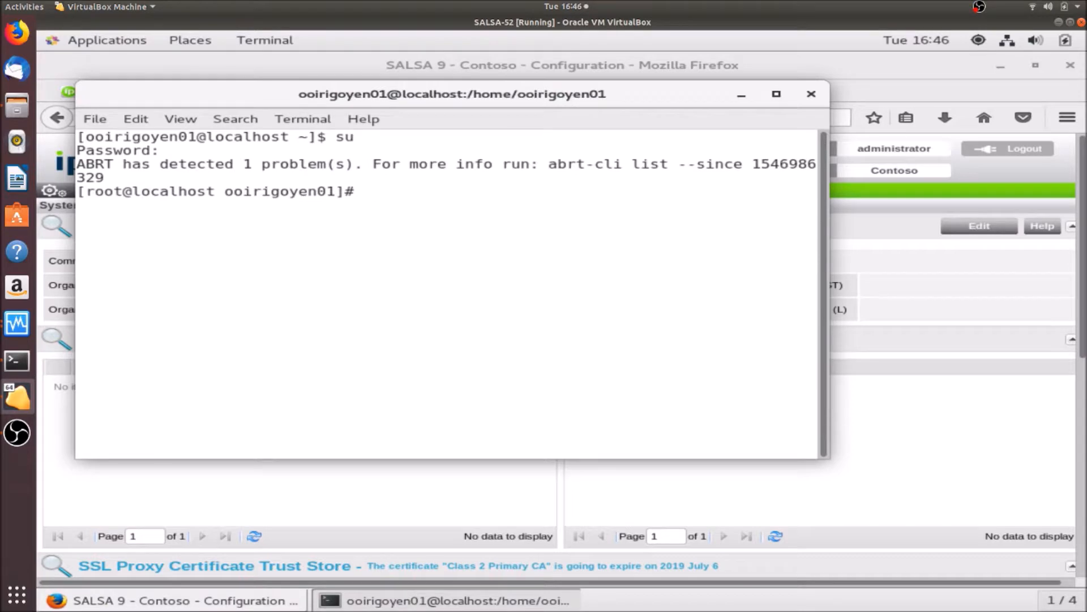
Change into /opt/salsa/ipboss/server/postgresql and list its contents.
{"action": "type", "text": "cd /opt/"}
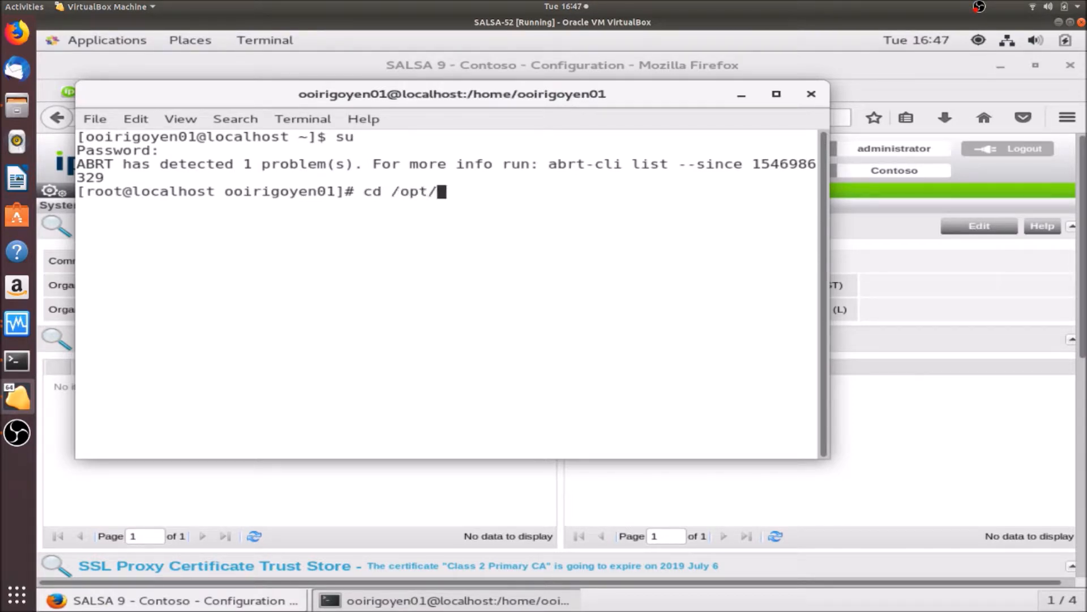
{"action": "type", "text": "salsa/"}
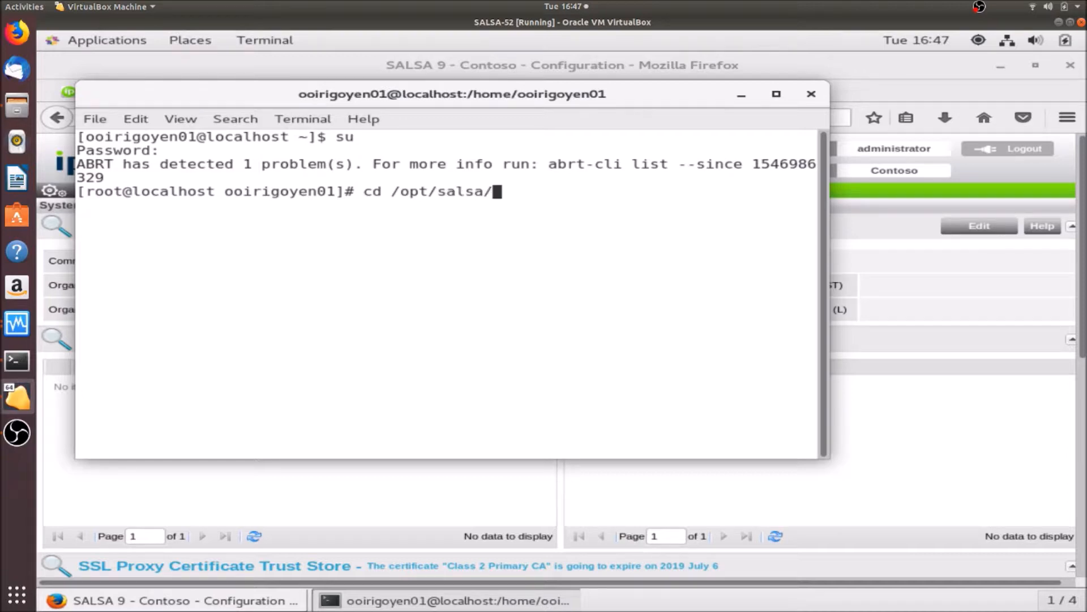
{"action": "type", "text": "i"}
{"action": "key", "text": "Tab"}
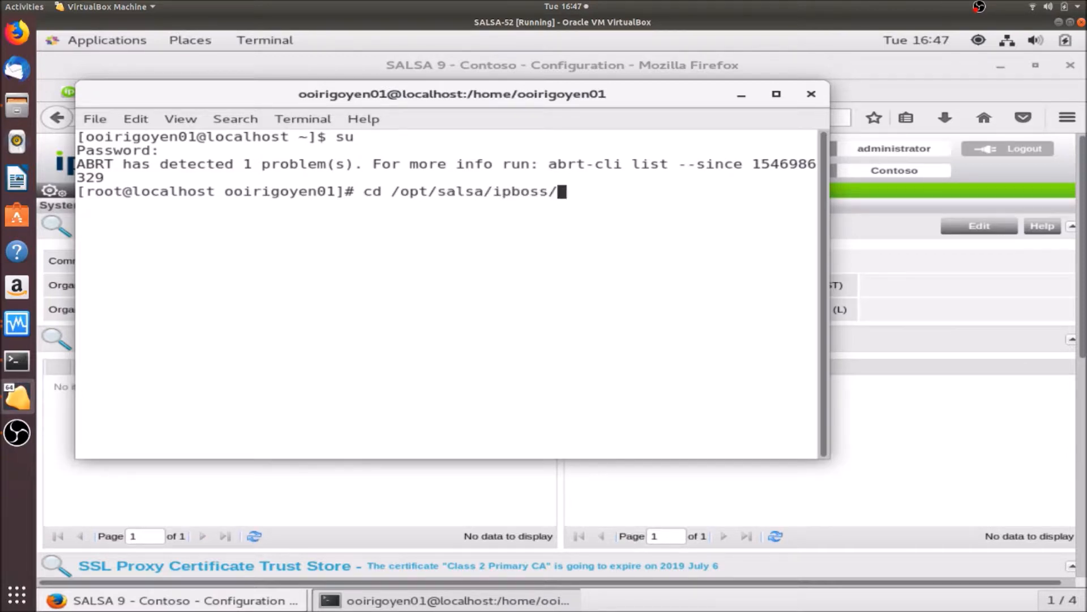
{"action": "type", "text": "ser"}
{"action": "key", "text": "Tab"}
{"action": "type", "text": "po"}
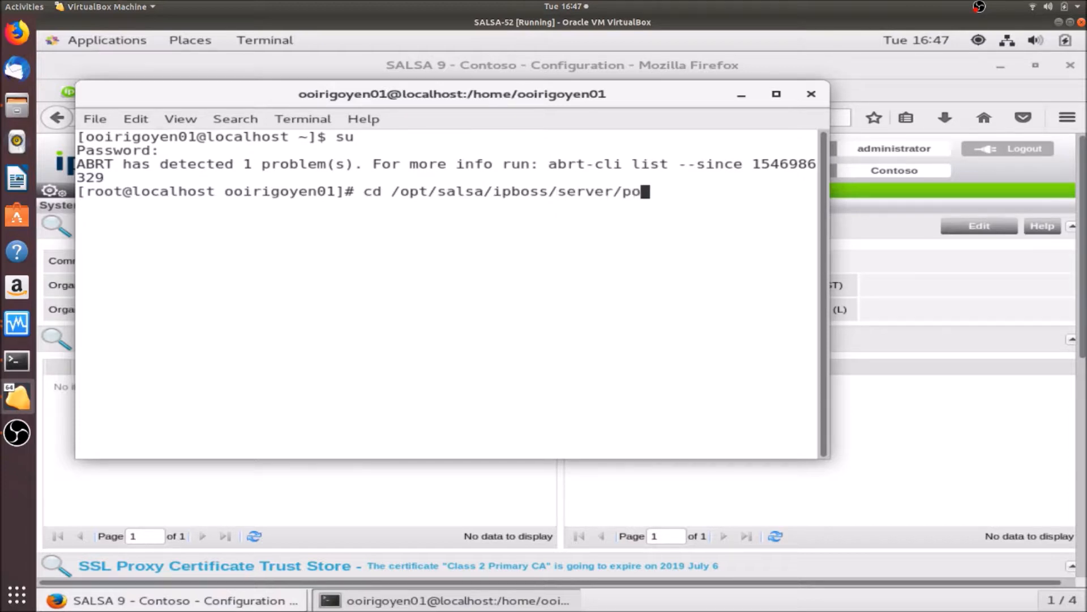
{"action": "key", "text": "Tab"}
{"action": "key", "text": "Return"}
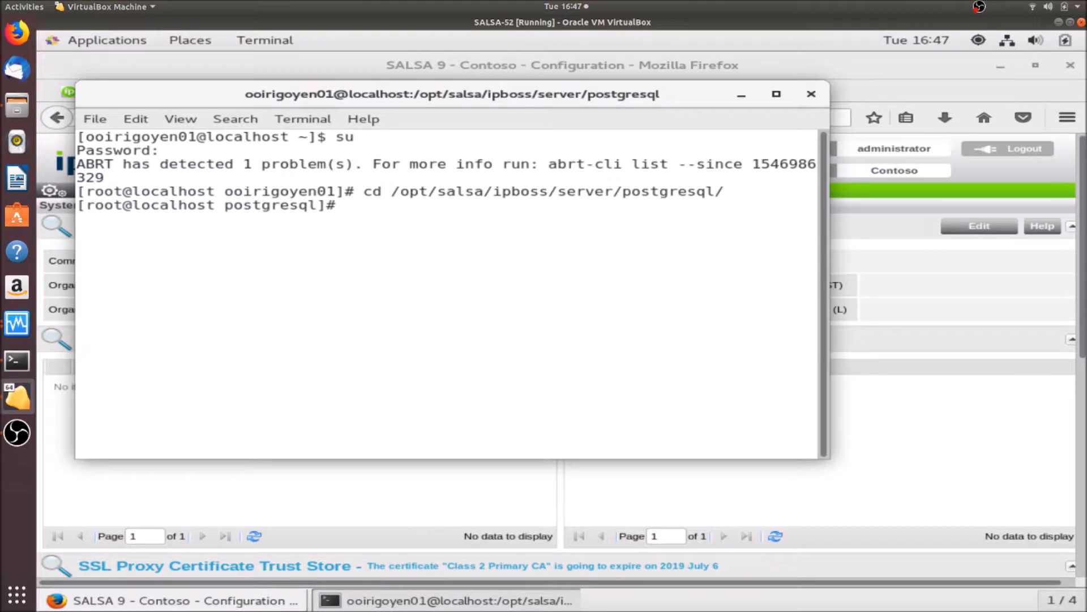
{"action": "type", "text": "ls"}
{"action": "key", "text": "Return"}
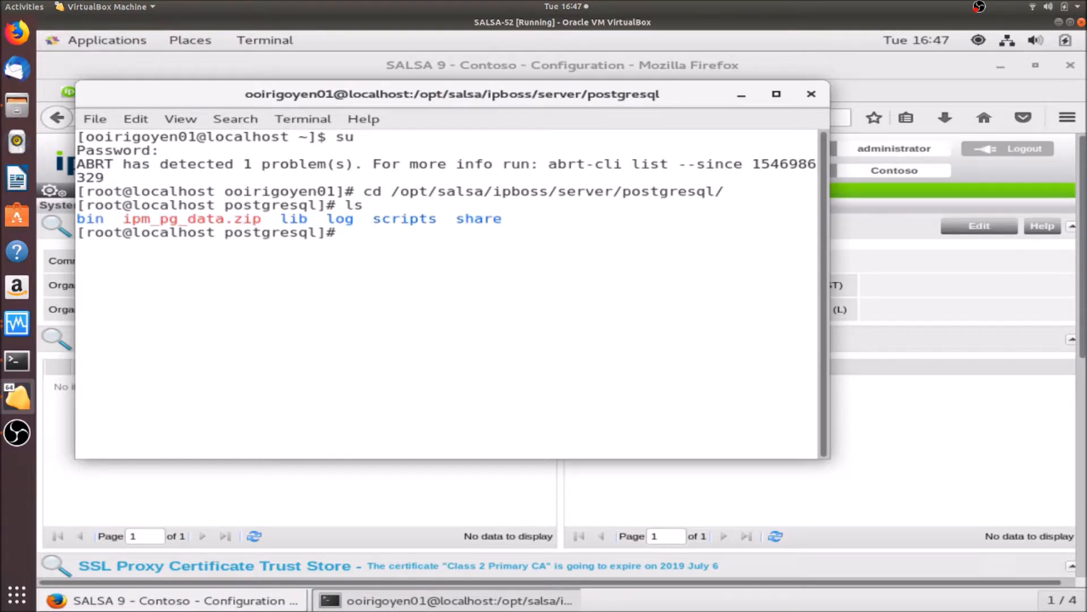
Enter the bin folder, list its PostgreSQL tools, and begin a cp command from /home/.
{"action": "type", "text": "cd bin"}
{"action": "key", "text": "Return"}
{"action": "type", "text": "ls"}
{"action": "key", "text": "Return"}
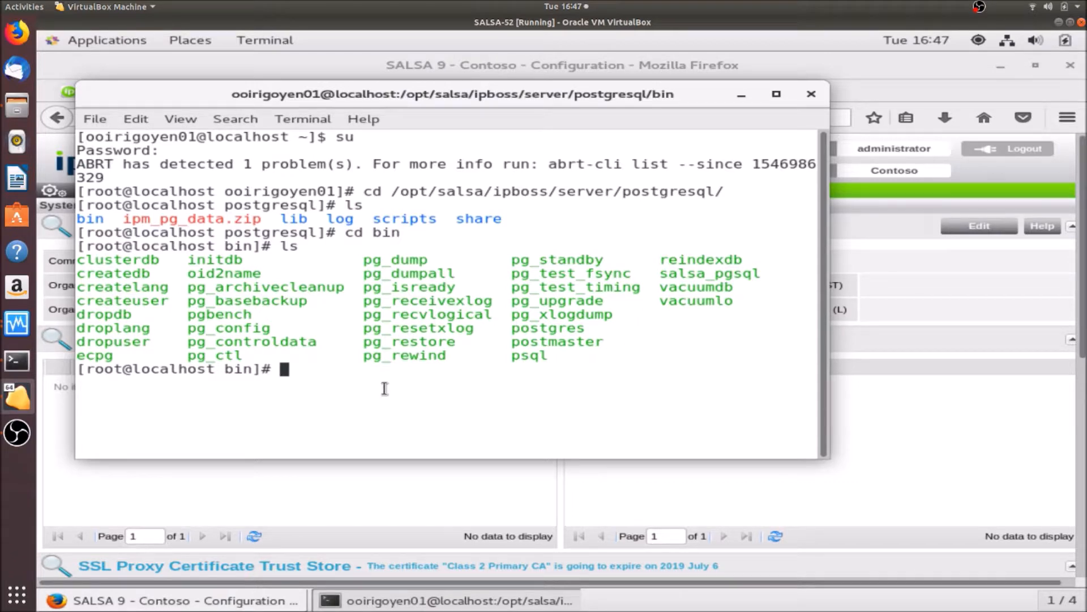
{"action": "type", "text": "cp /home/oo"}
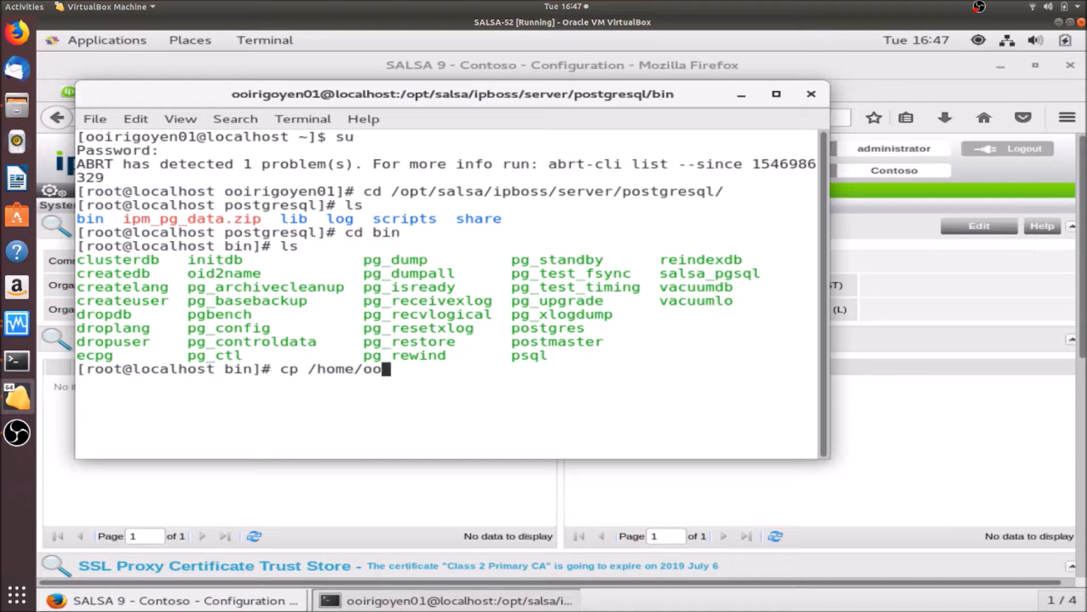
Run cp on ~/Downloads/SALSA_Backup/Dashboards/backup_file.txt, completing the path with Tab.
{"action": "key", "text": "Tab"}
{"action": "type", "text": "Do"}
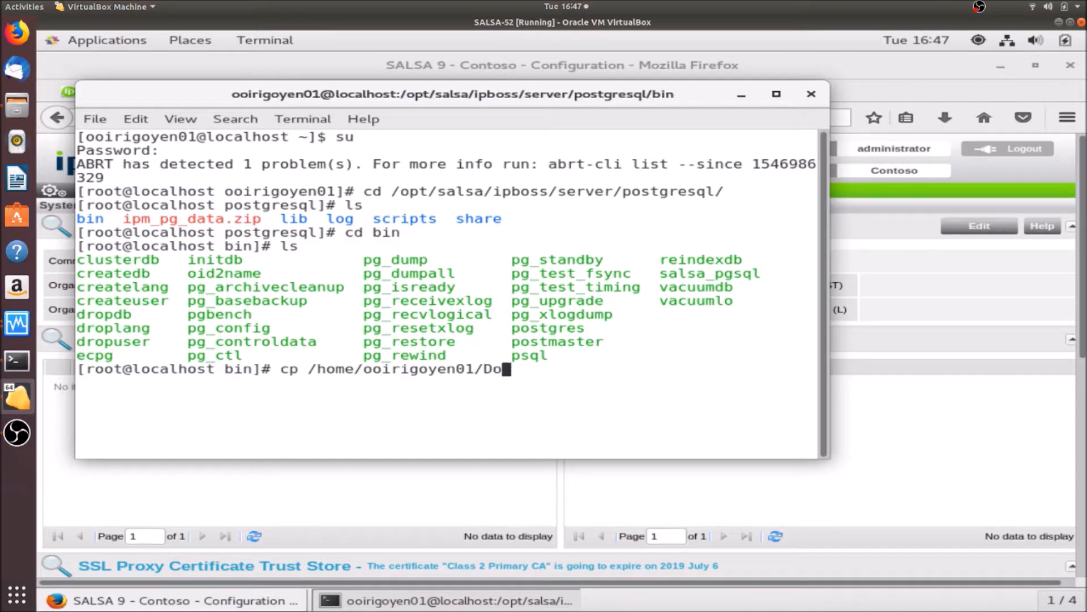
{"action": "key", "text": "Tab"}
{"action": "type", "text": "D"}
{"action": "type", "text": "ads/Da"}
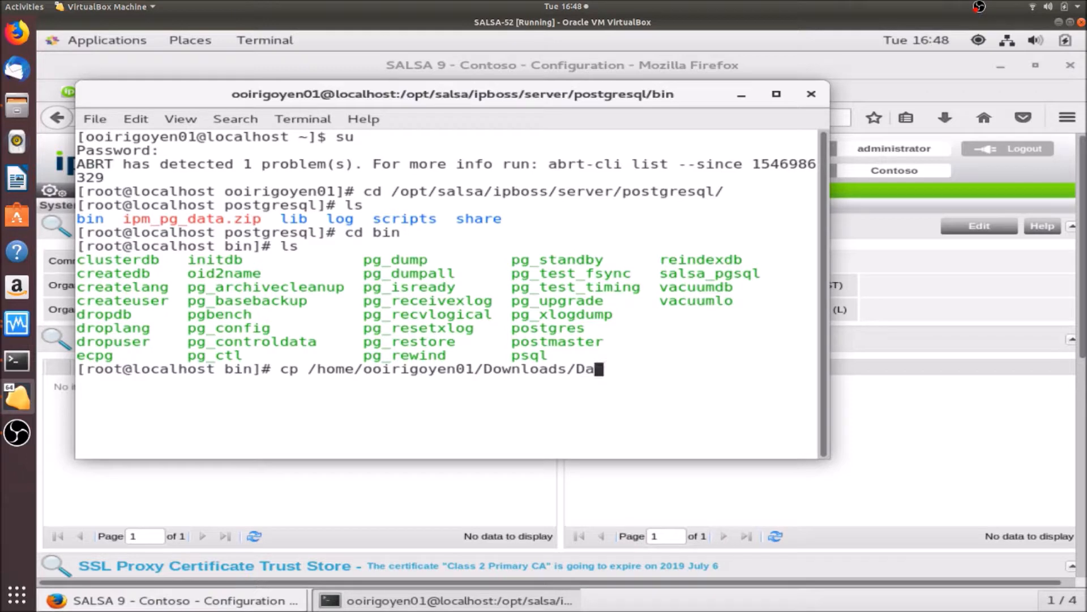
{"action": "key", "text": "BackSpace"}
{"action": "key", "text": "BackSpace"}
{"action": "type", "text": "Sa"}
{"action": "key", "text": "BackSpace"}
{"action": "type", "text": "A"}
{"action": "key", "text": "Tab"}
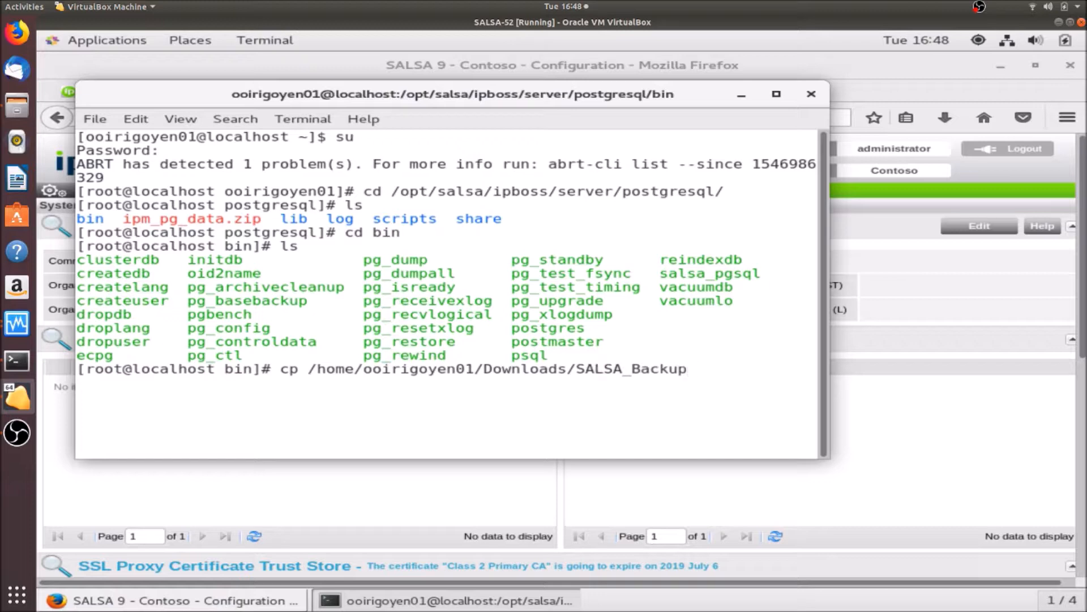
{"action": "type", "text": "/Da"}
{"action": "key", "text": "Tab"}
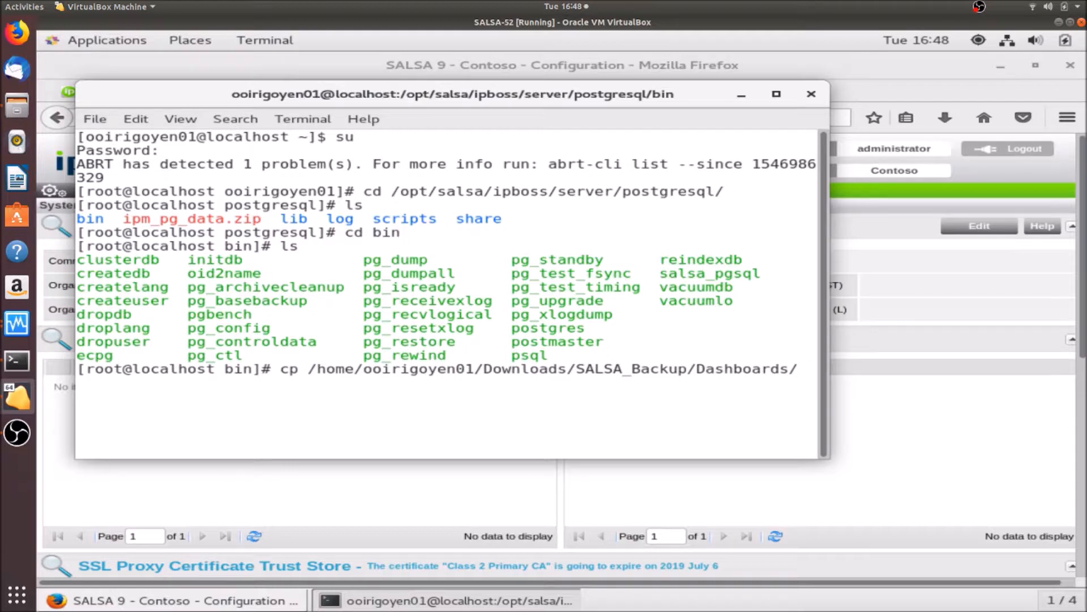
{"action": "type", "text": "b"}
{"action": "key", "text": "Tab"}
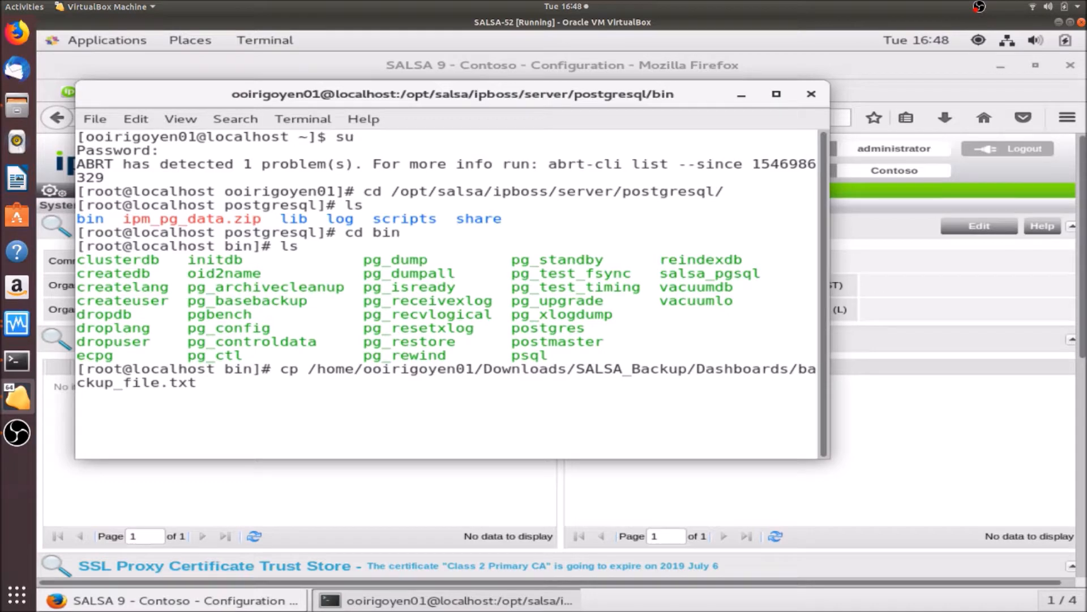
{"action": "key", "text": "Return"}
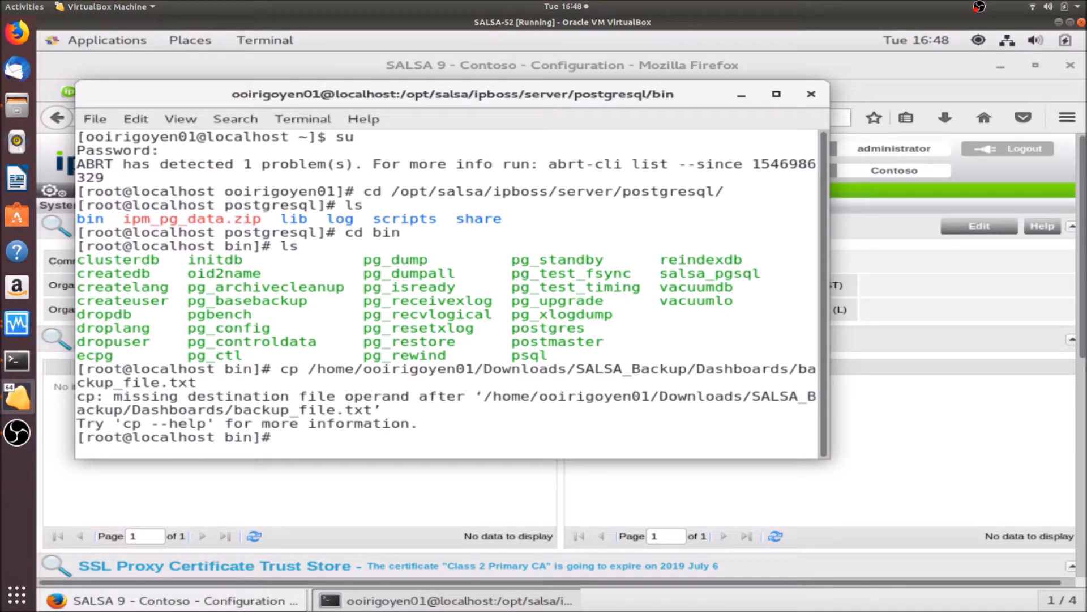
Rerun the copy with destination /opt/salsa/ipboss/server/postgresql/bin/ and list bin to confirm.
{"action": "key", "text": "Up"}
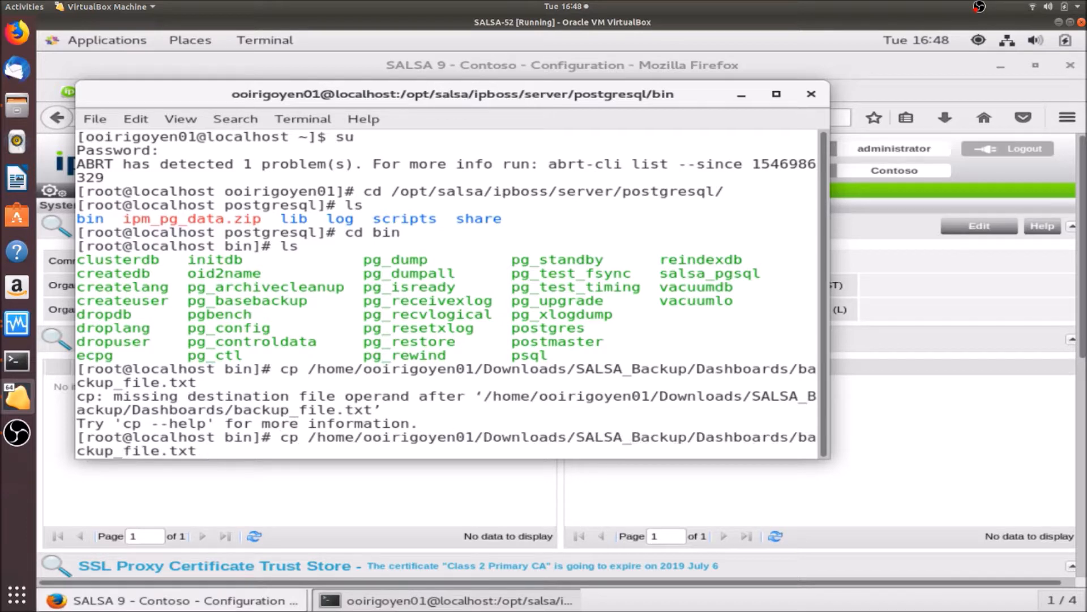
{"action": "type", "text": "/opt/"}
{"action": "type", "text": "salsa/i"}
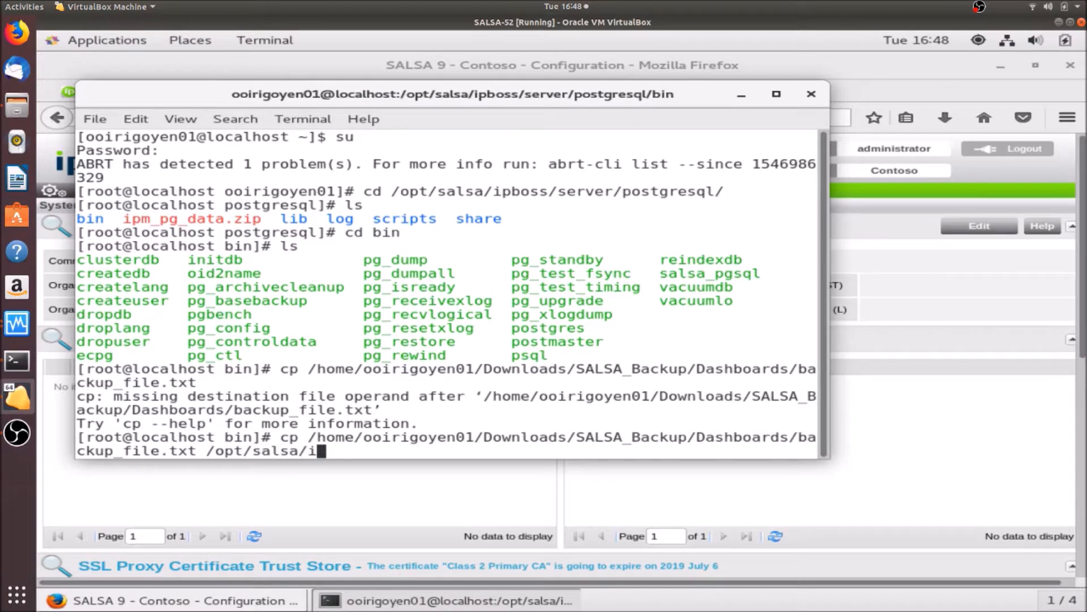
{"action": "key", "text": "Tab"}
{"action": "type", "text": "ser"}
{"action": "key", "text": "Tab"}
{"action": "type", "text": "pos"}
{"action": "key", "text": "Tab"}
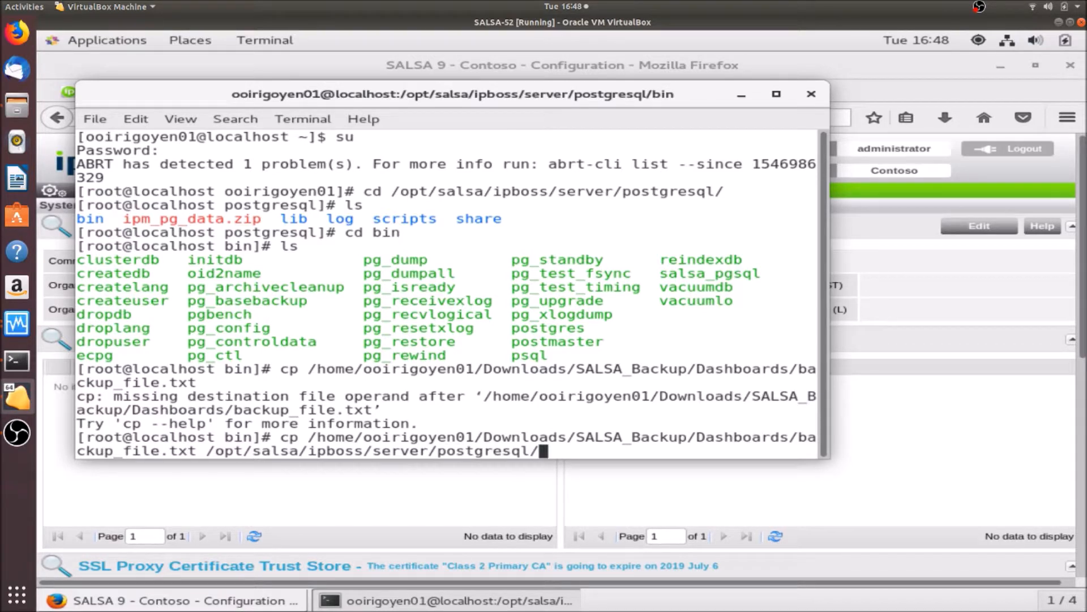
{"action": "type", "text": "bin/"}
{"action": "key", "text": "Return"}
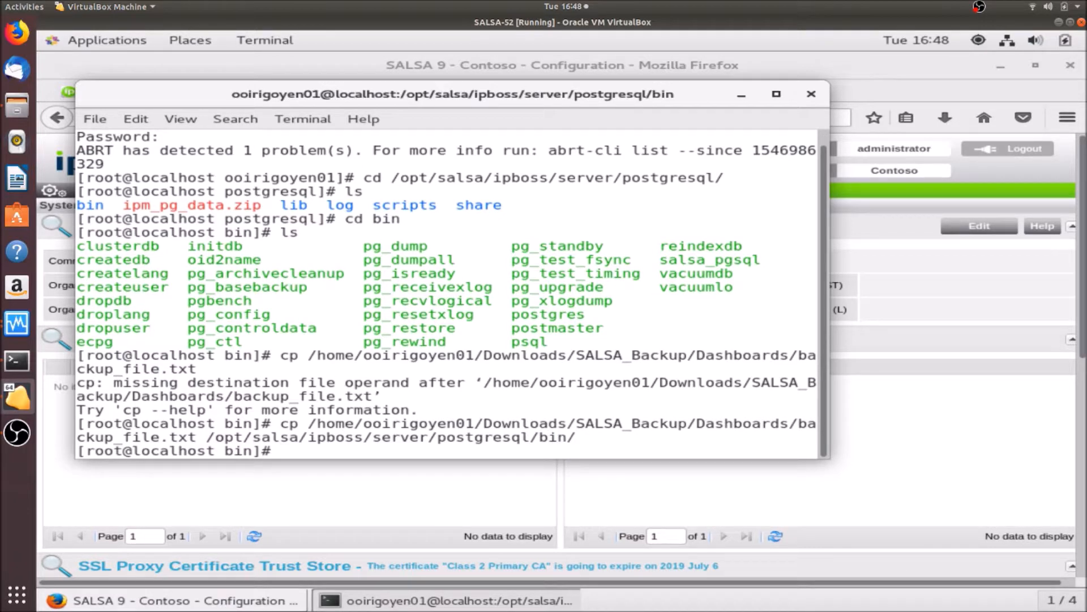
{"action": "type", "text": "ls"}
{"action": "key", "text": "Return"}
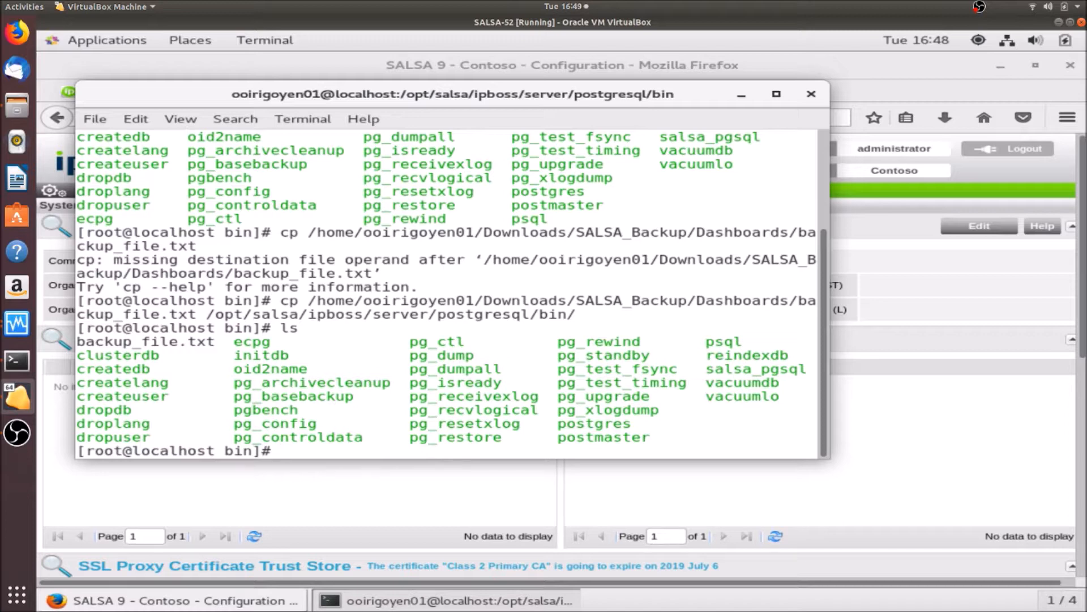
Confirm backup_file.txt is root-owned via ls -l, then chown it to infovista:infovista.
{"action": "type", "text": "ls -l"}
{"action": "key", "text": "Return"}
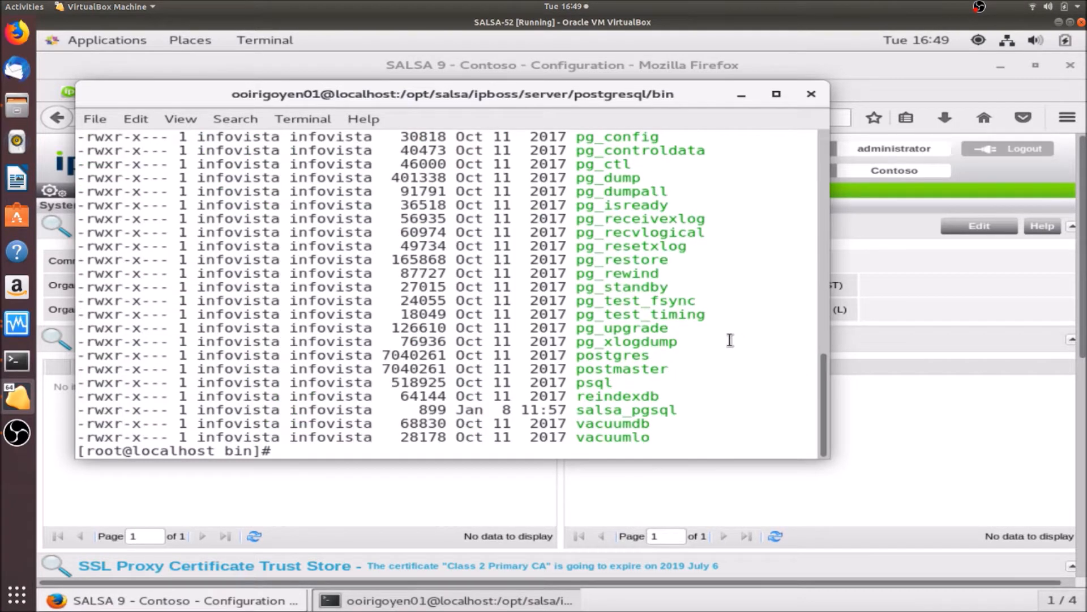
{"action": "left_click_drag", "start_coordinate": [829, 304], "coordinate": [997, 304]}
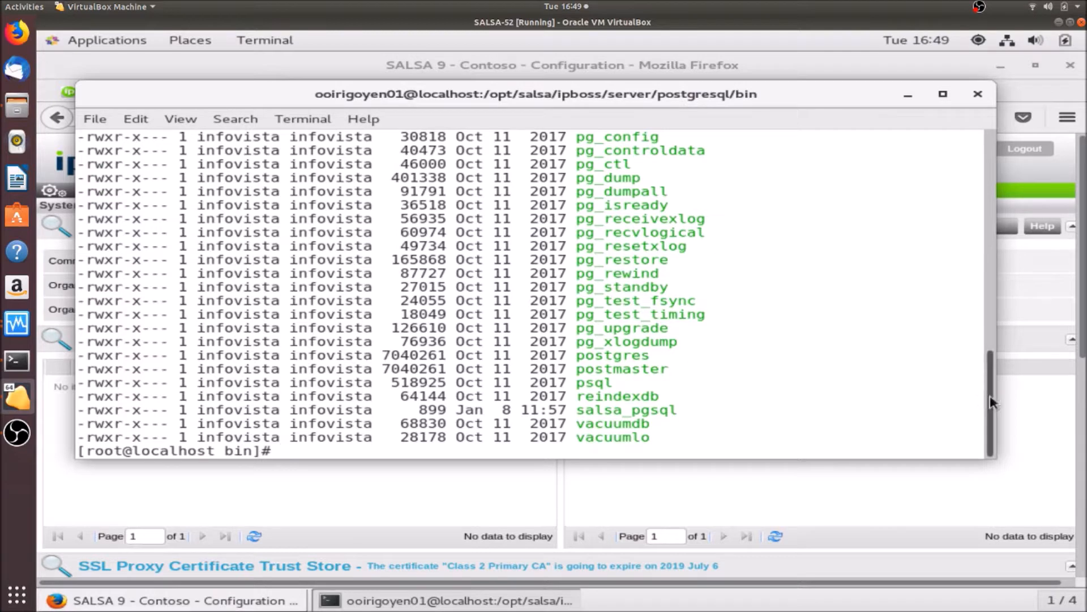
{"action": "scroll", "coordinate": [990, 347], "scroll_direction": "up", "scroll_amount": 3}
{"action": "left_click_drag", "start_coordinate": [990, 348], "coordinate": [988, 310]}
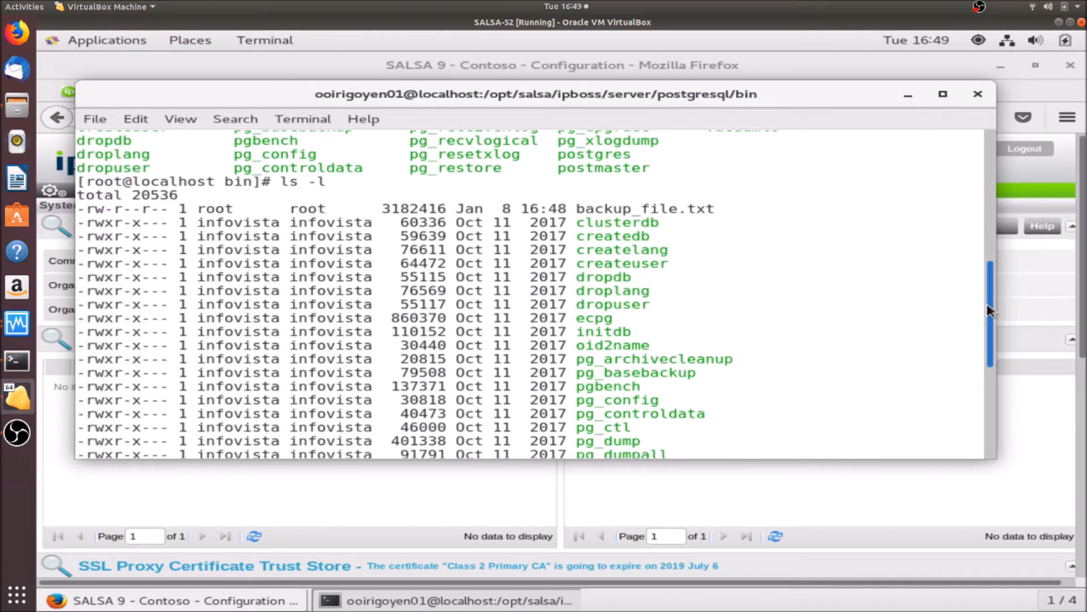
{"action": "triple_click", "coordinate": [541, 210]}
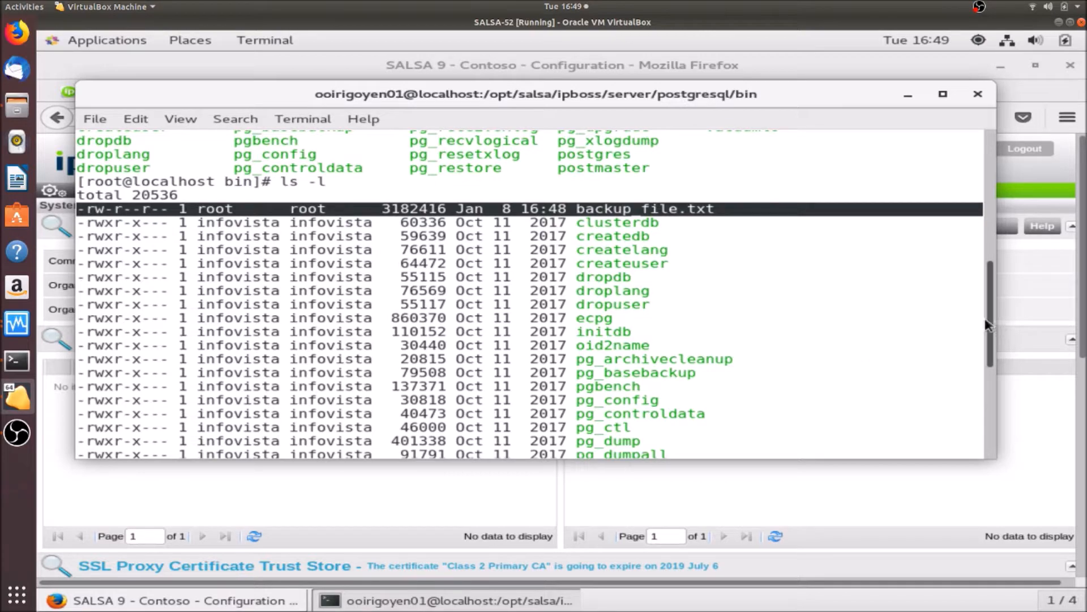
{"action": "left_click_drag", "start_coordinate": [985, 324], "coordinate": [995, 413]}
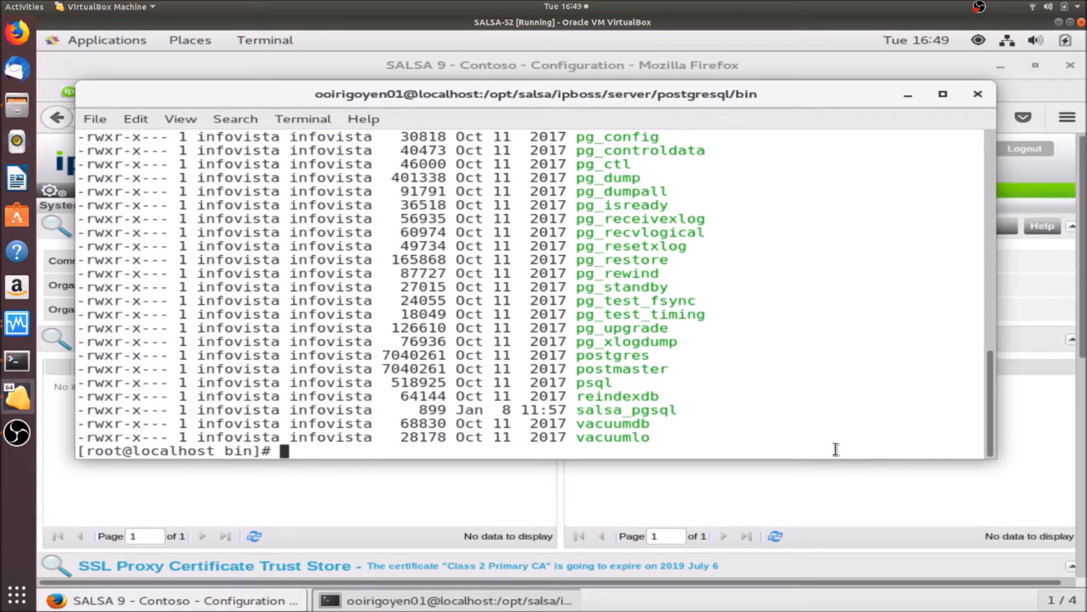
{"action": "type", "text": "chown infovista"}
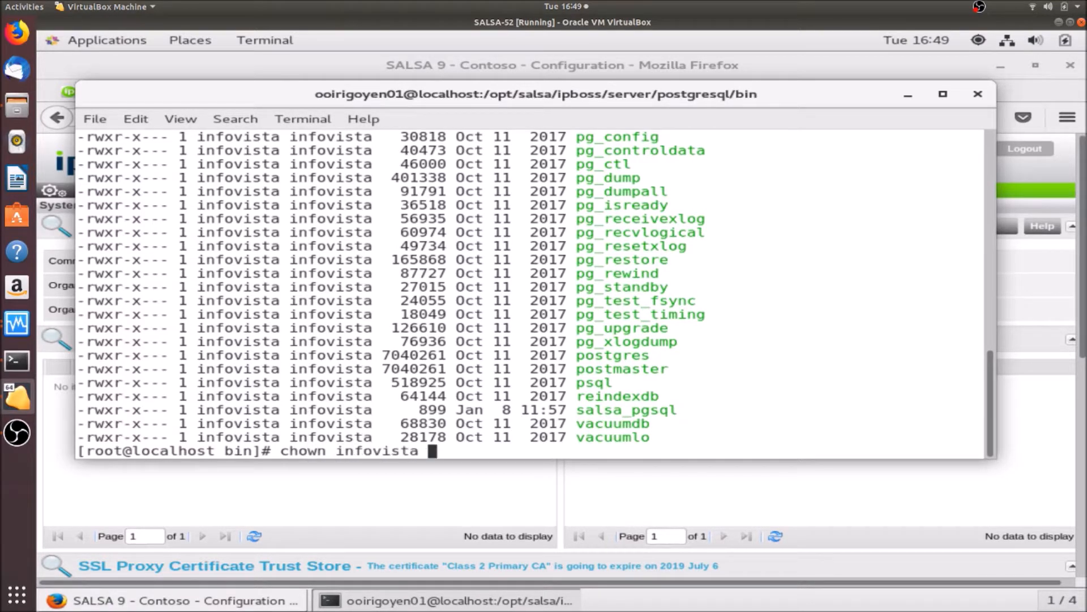
{"action": "type", "text": ":infovista "}
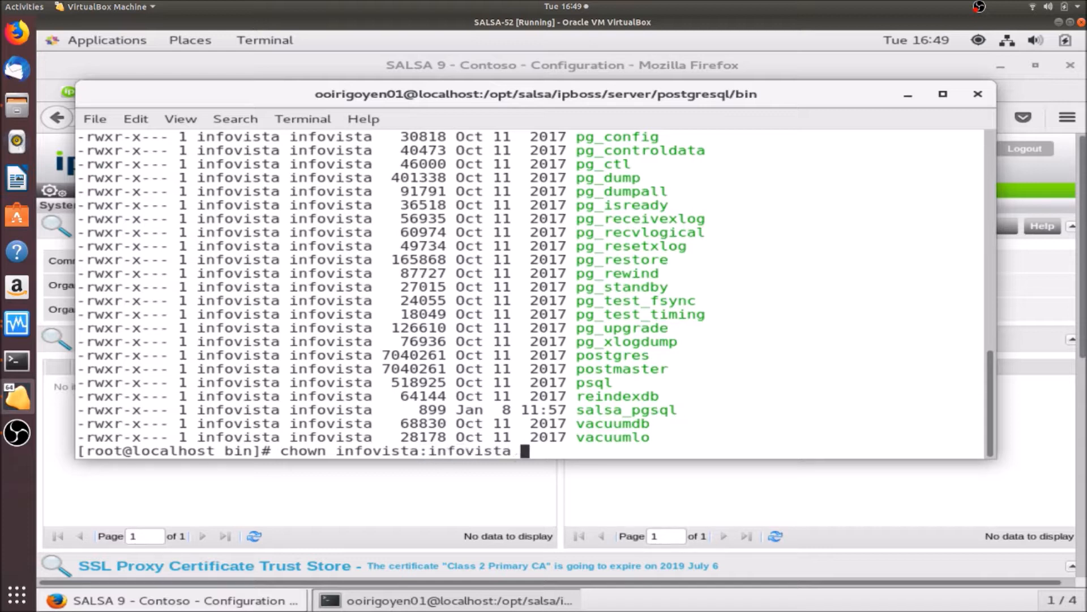
{"action": "type", "text": "backup_file.txt"}
{"action": "key", "text": "Return"}
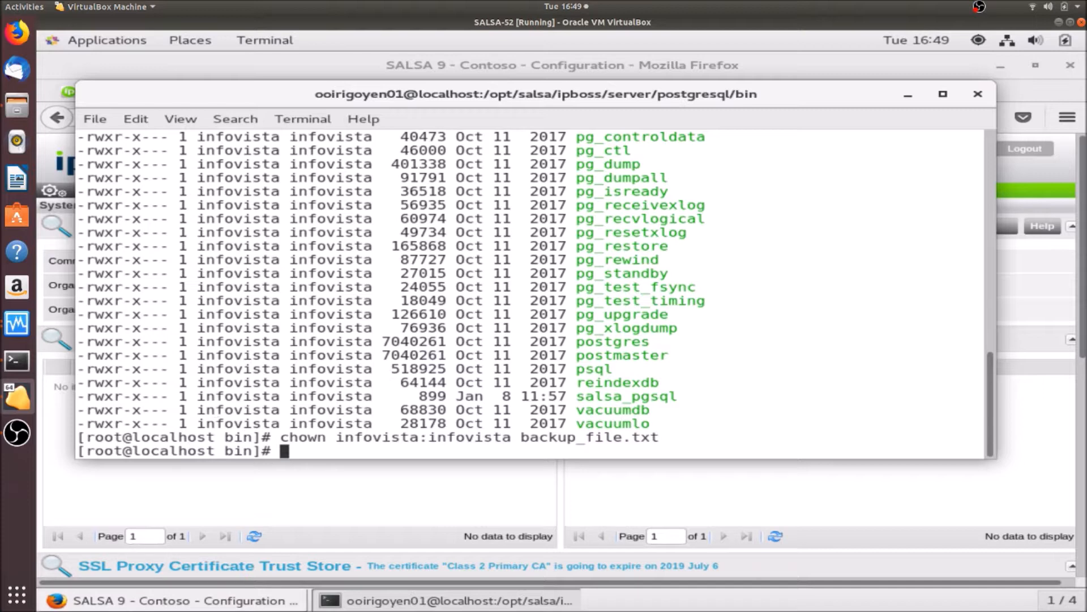
Open failover_Backup_Restore_SALSA_Different_IPs.txt from Downloads in the text editor.
{"action": "left_click", "coordinate": [137, 38]}
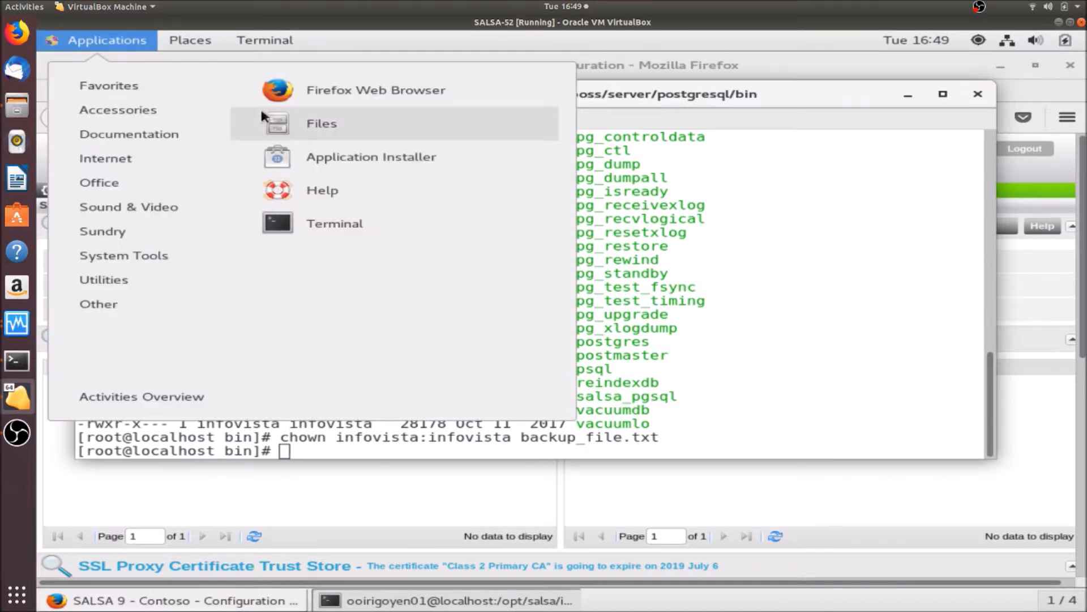
{"action": "mouse_move", "coordinate": [196, 108]}
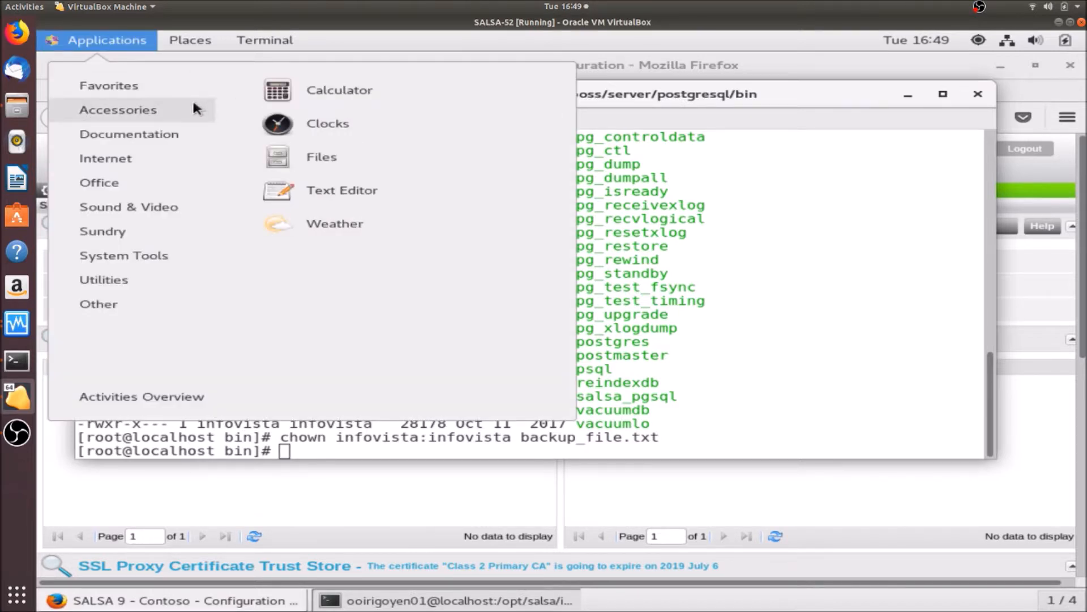
{"action": "left_click", "coordinate": [282, 154]}
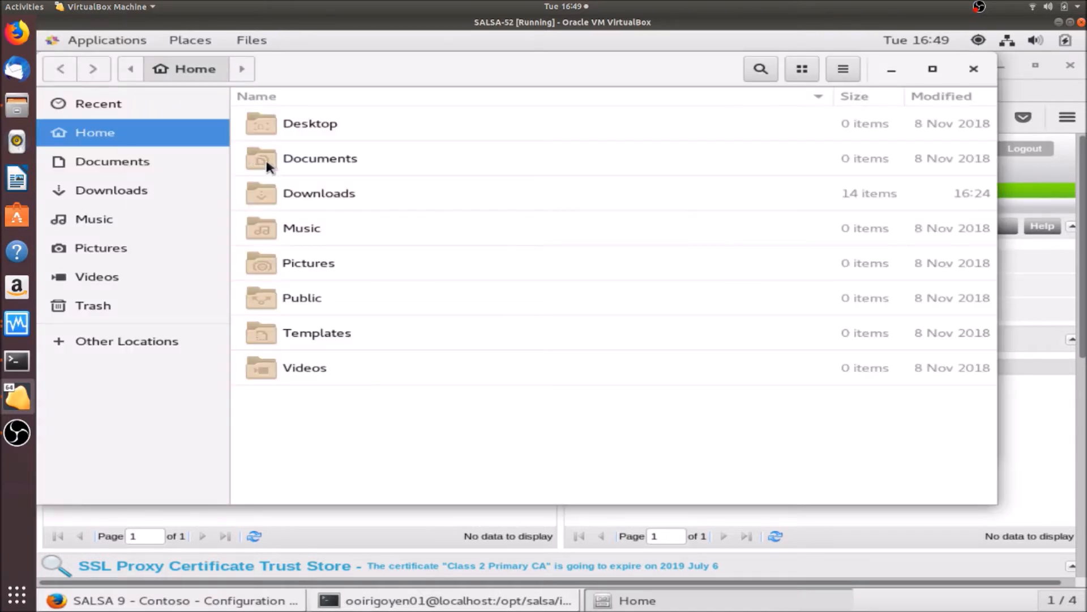
{"action": "double_click", "coordinate": [290, 195]}
{"action": "double_click", "coordinate": [308, 128]}
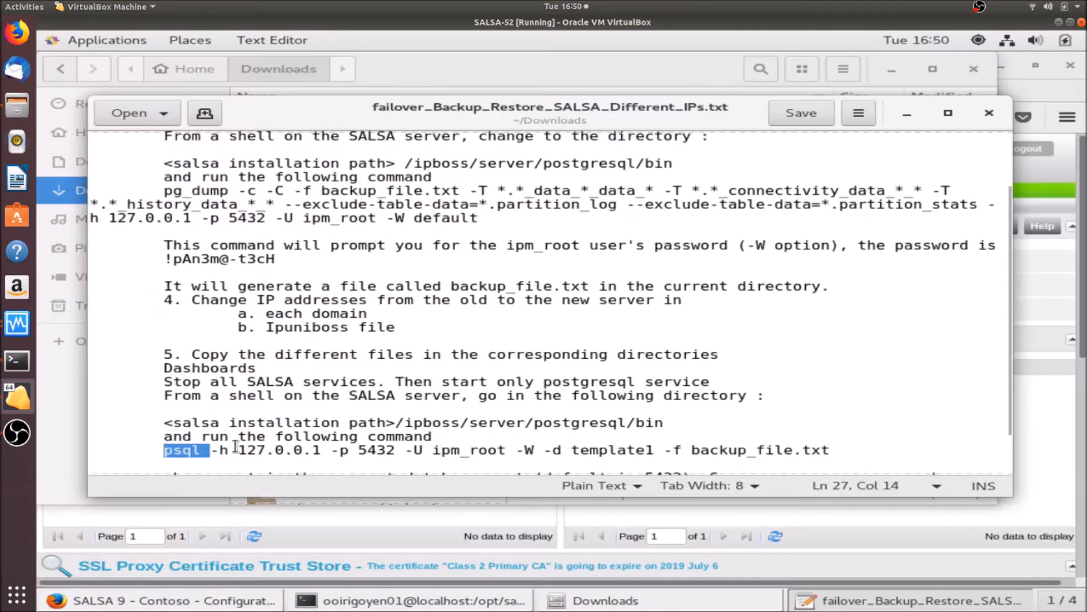
Select the psql restore command in the notes and return to the root terminal.
{"action": "left_click_drag", "start_coordinate": [235, 447], "coordinate": [834, 453]}
{"action": "key", "text": "ctrl+c"}
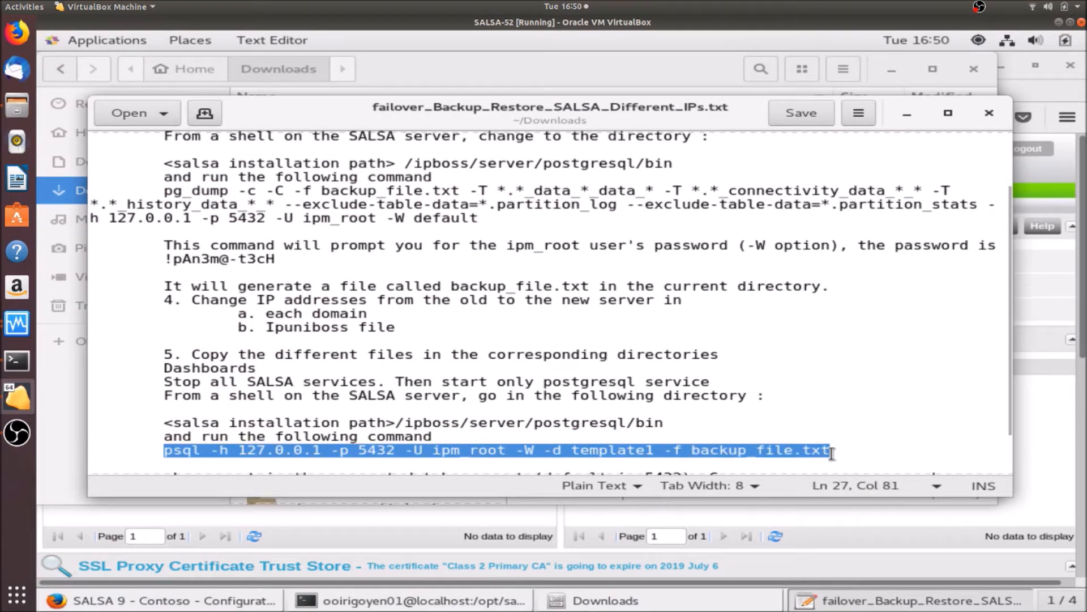
{"action": "key", "text": "alt+Tab"}
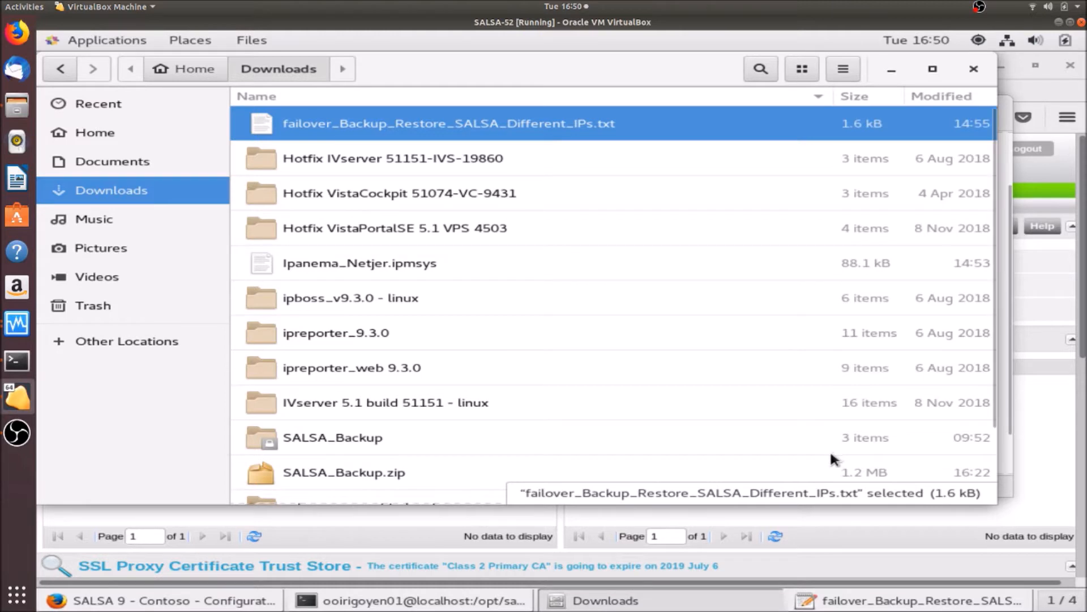
{"action": "left_click", "coordinate": [491, 605]}
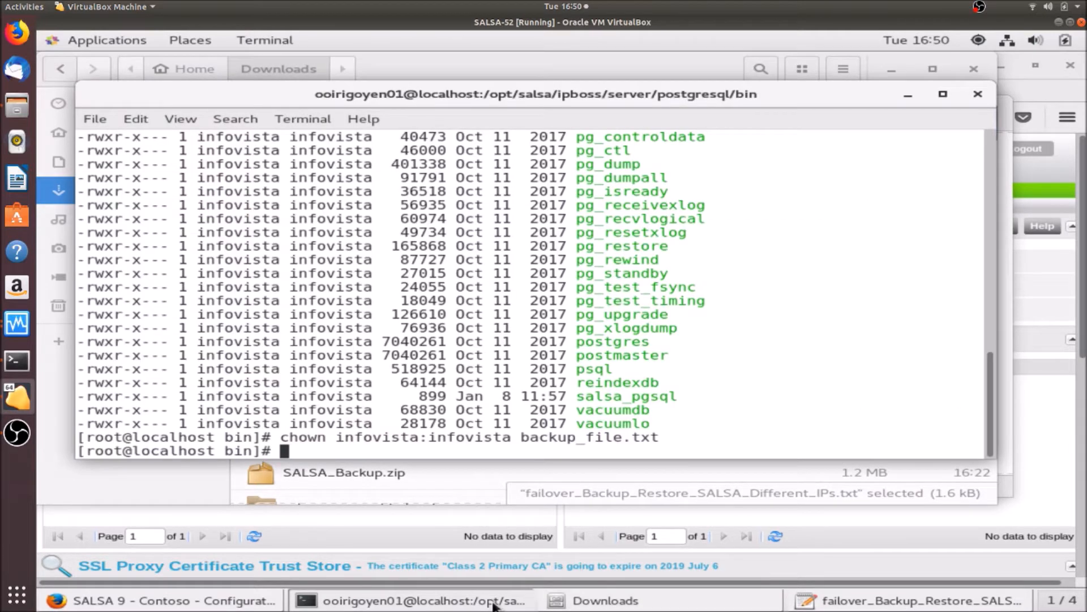
Run the pasted psql command restoring backup_file.txt into the local SALSA database.
{"action": "type", "text": "./"}
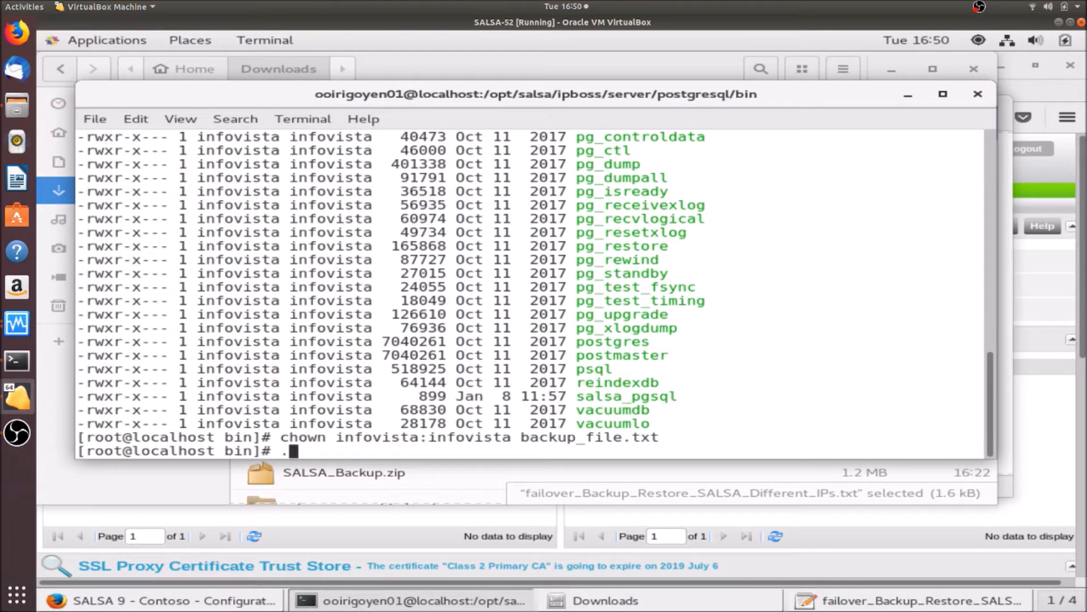
{"action": "right_click", "coordinate": [371, 426]}
{"action": "left_click", "coordinate": [434, 501]}
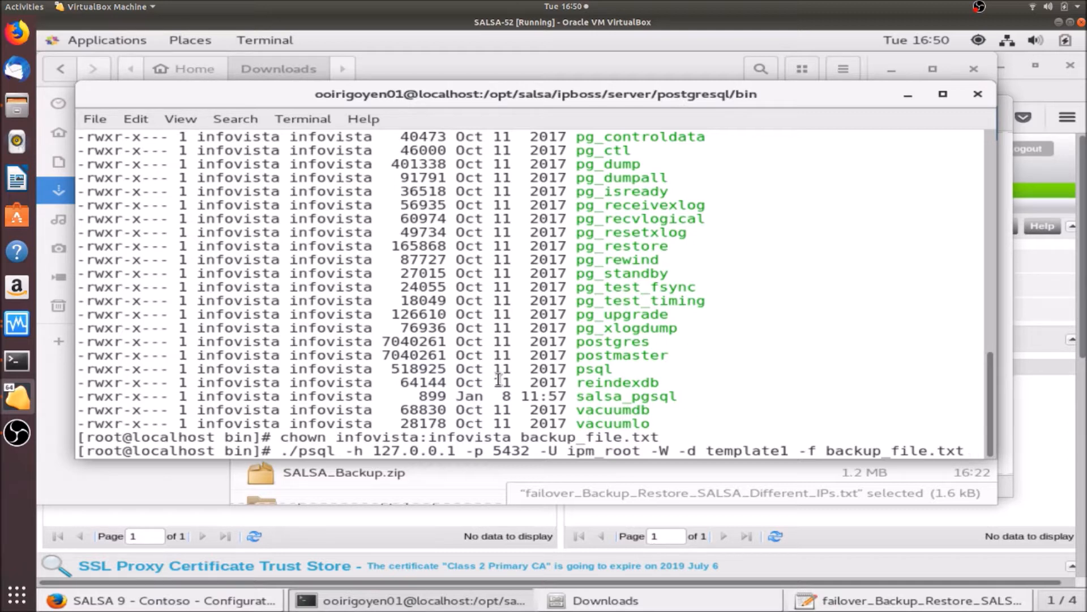
{"action": "key", "text": "Return"}
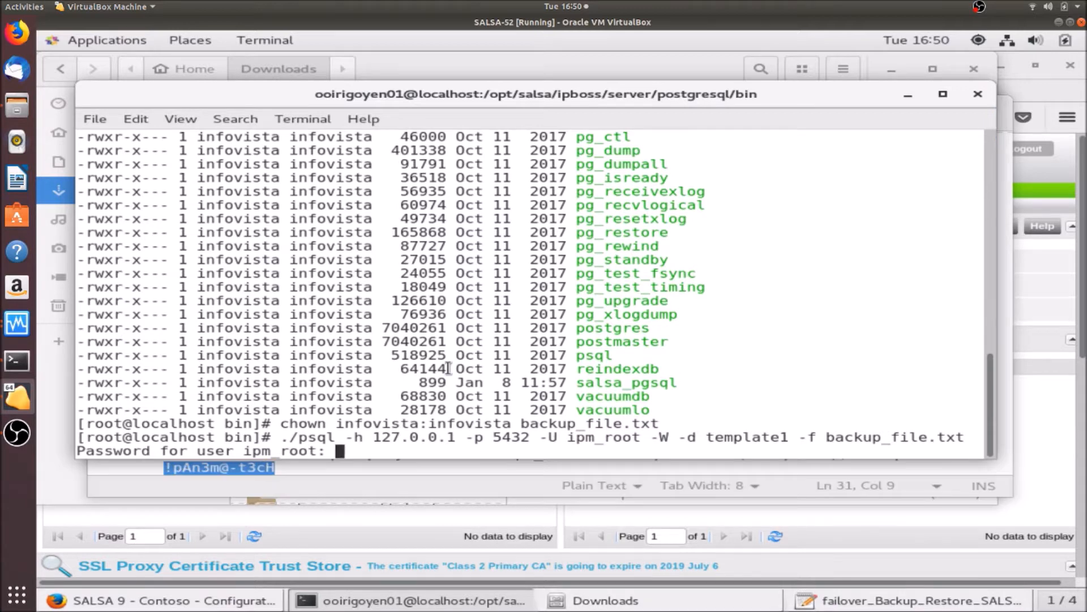
Supply the ipm_root password at the prompts so the restore finishes with GRANT lines.
{"action": "key", "text": "Return"}
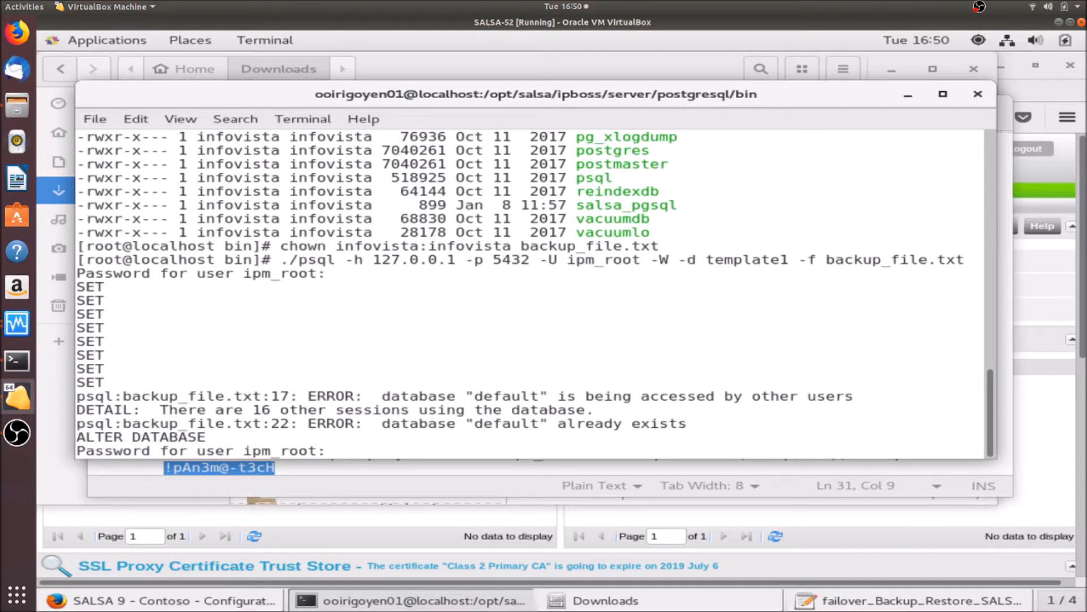
{"action": "right_click", "coordinate": [495, 354]}
{"action": "left_click", "coordinate": [565, 441]}
{"action": "key", "text": "Return"}
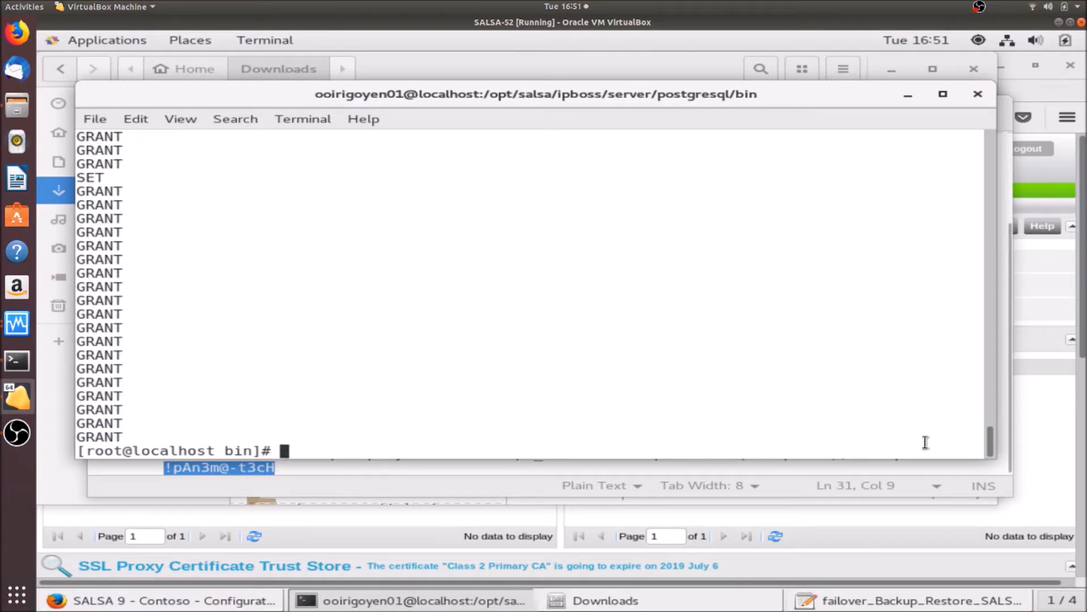
Open the Contoso domain's SSL Optimization settings to confirm the restored CA, SSL proxy LA and three SSL servers.
{"action": "left_click", "coordinate": [1041, 441]}
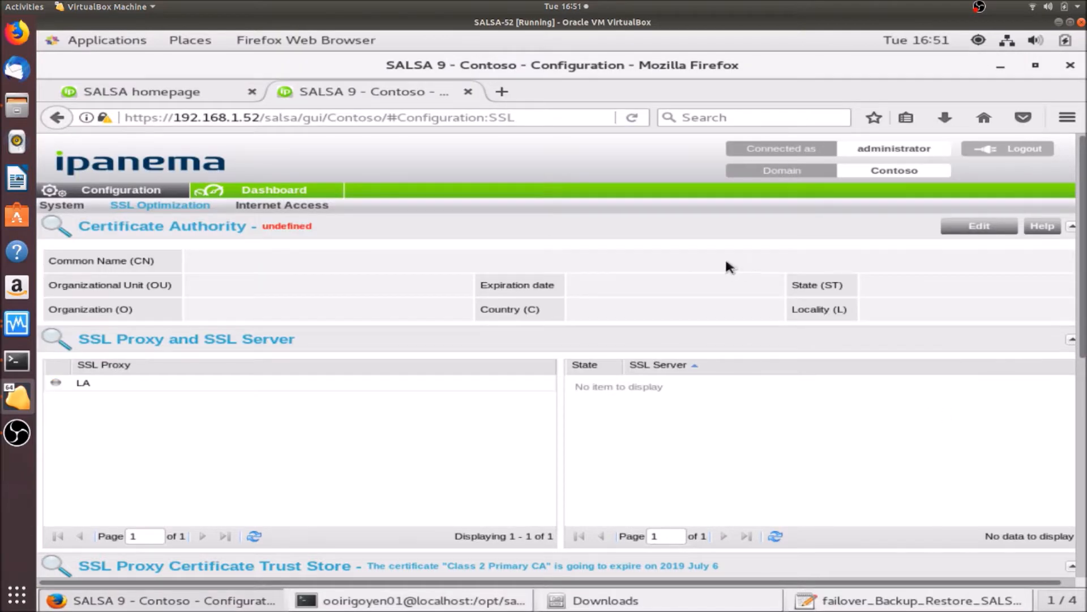
{"action": "left_click", "coordinate": [467, 91]}
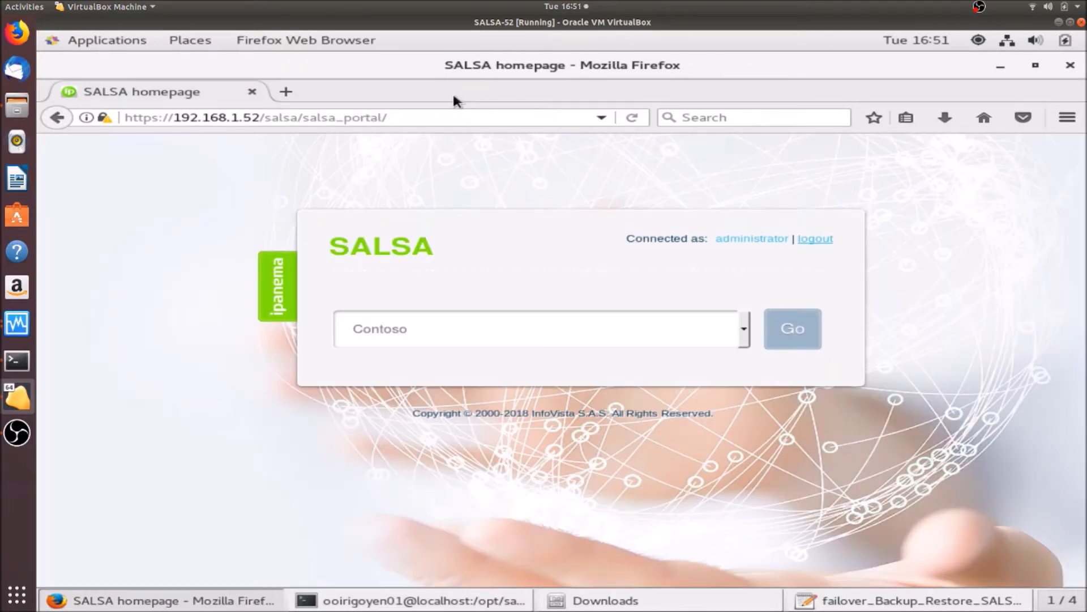
{"action": "left_click", "coordinate": [793, 324]}
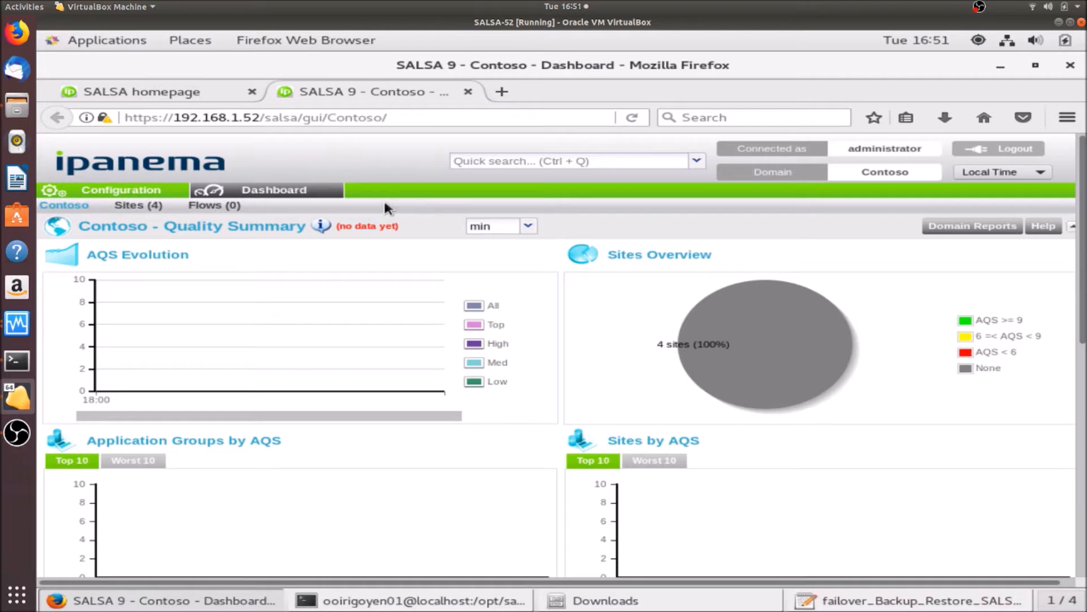
{"action": "left_click", "coordinate": [179, 193]}
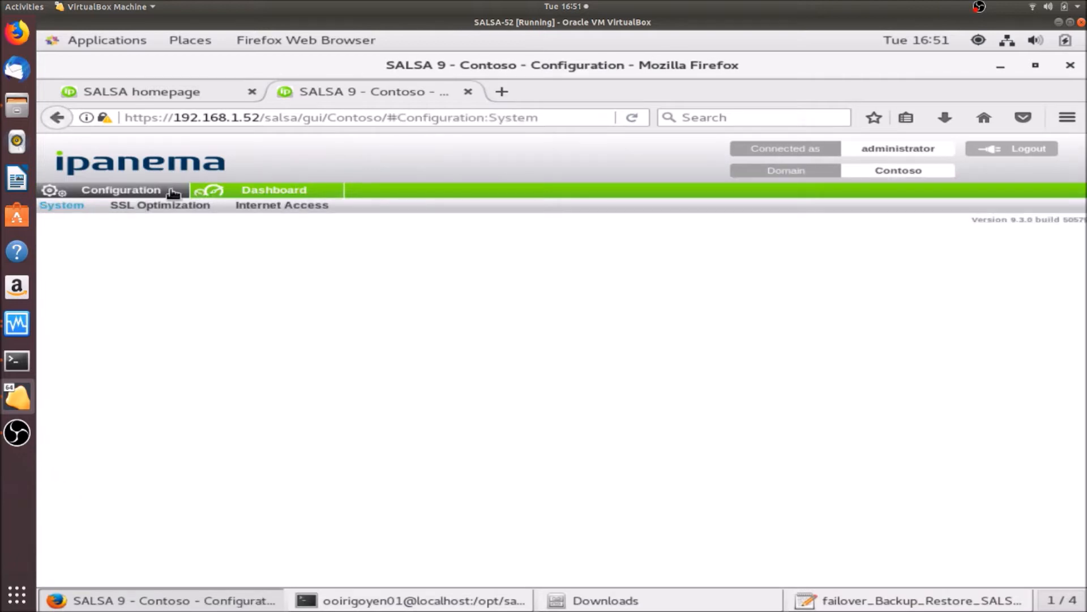
{"action": "left_click", "coordinate": [193, 207]}
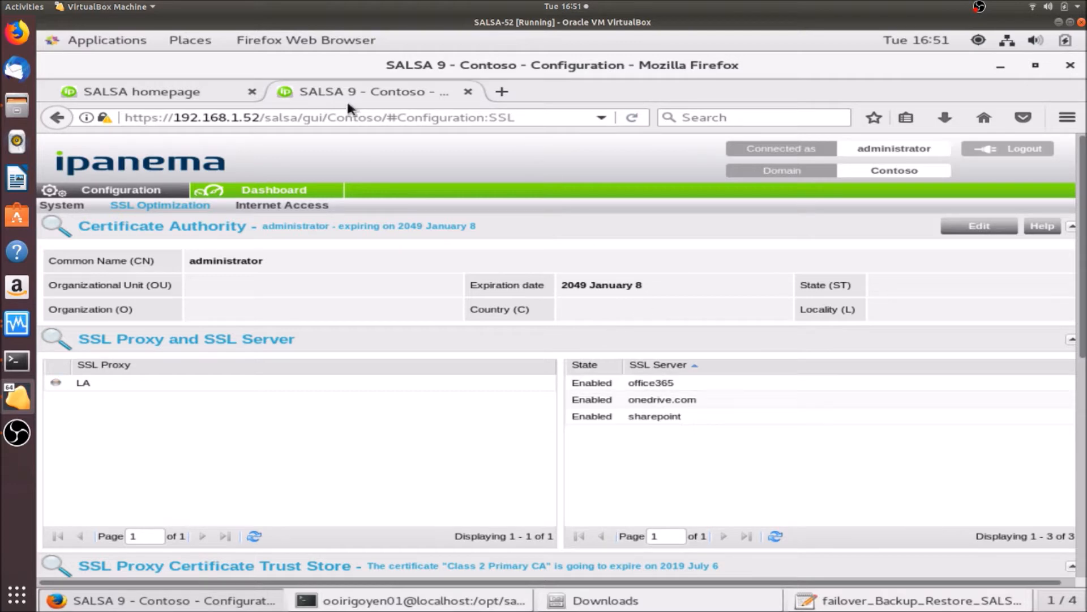
{"action": "left_click", "coordinate": [213, 89]}
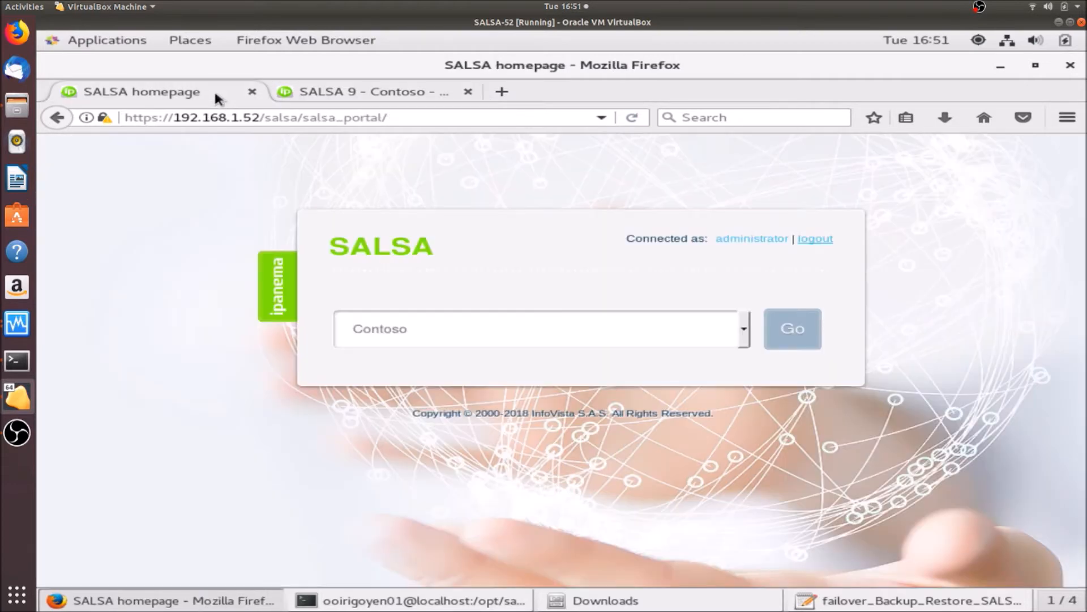
Open Contoso-2's Internet Access settings and scroll to its two enabled IPsec concentrators.
{"action": "left_click", "coordinate": [747, 336]}
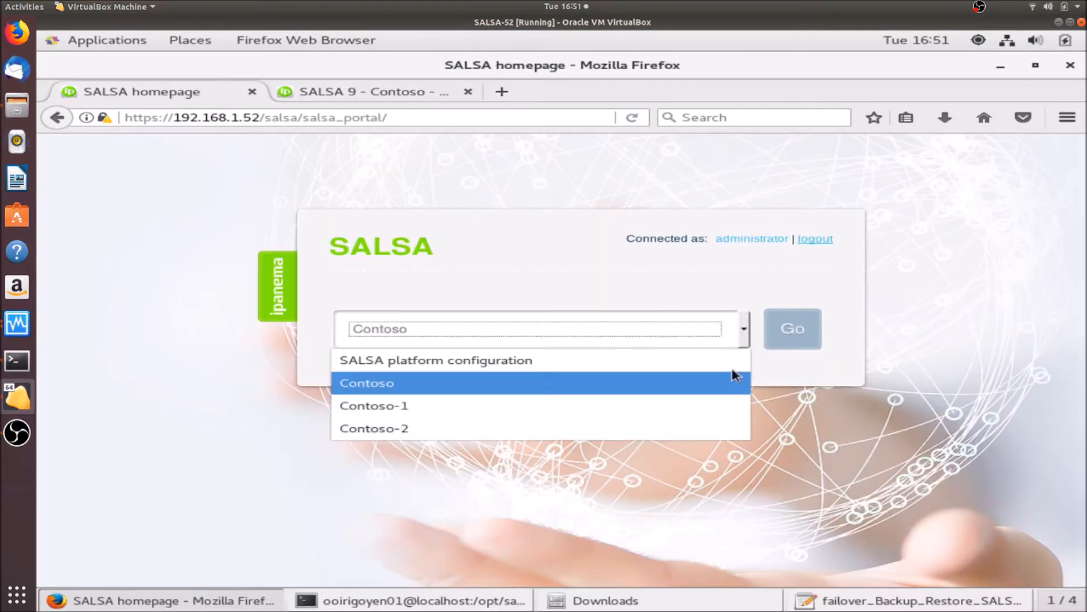
{"action": "left_click", "coordinate": [717, 420]}
{"action": "left_click", "coordinate": [800, 331]}
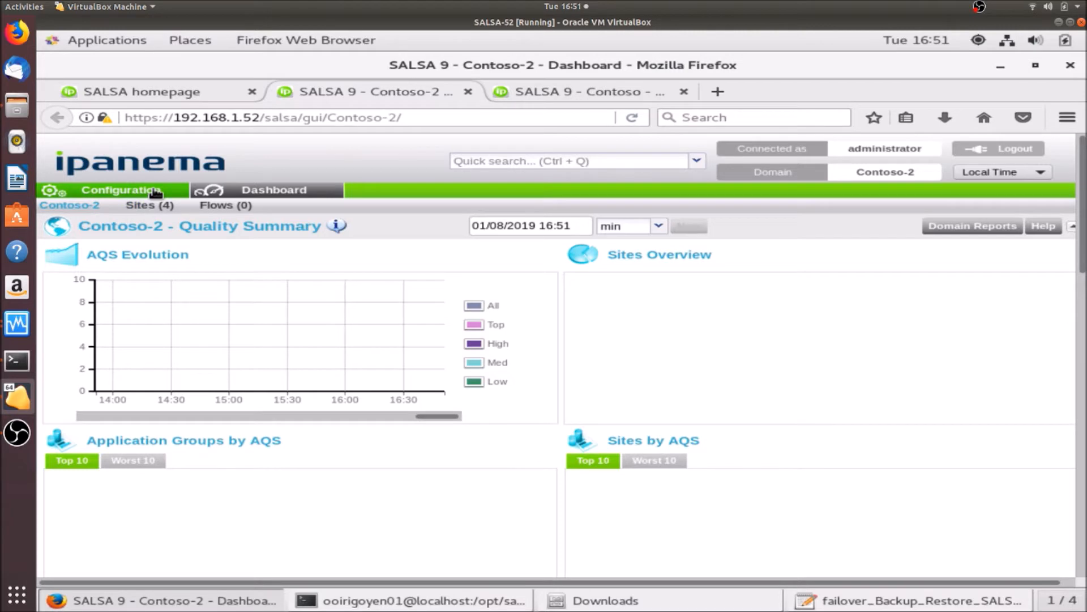
{"action": "left_click", "coordinate": [155, 193]}
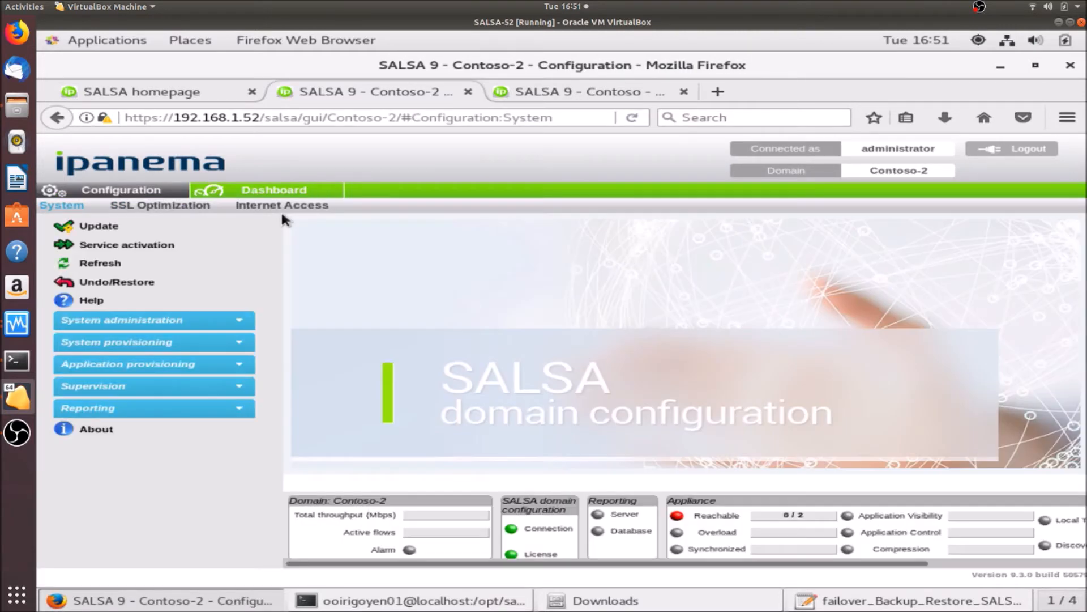
{"action": "left_click", "coordinate": [283, 207]}
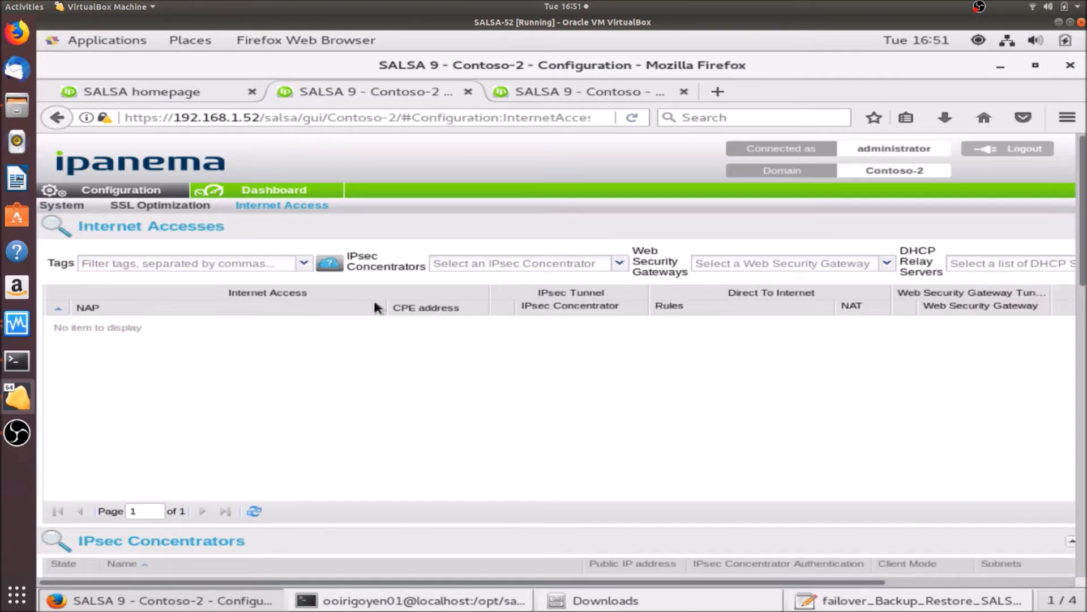
{"action": "left_click_drag", "start_coordinate": [1082, 232], "coordinate": [1079, 320]}
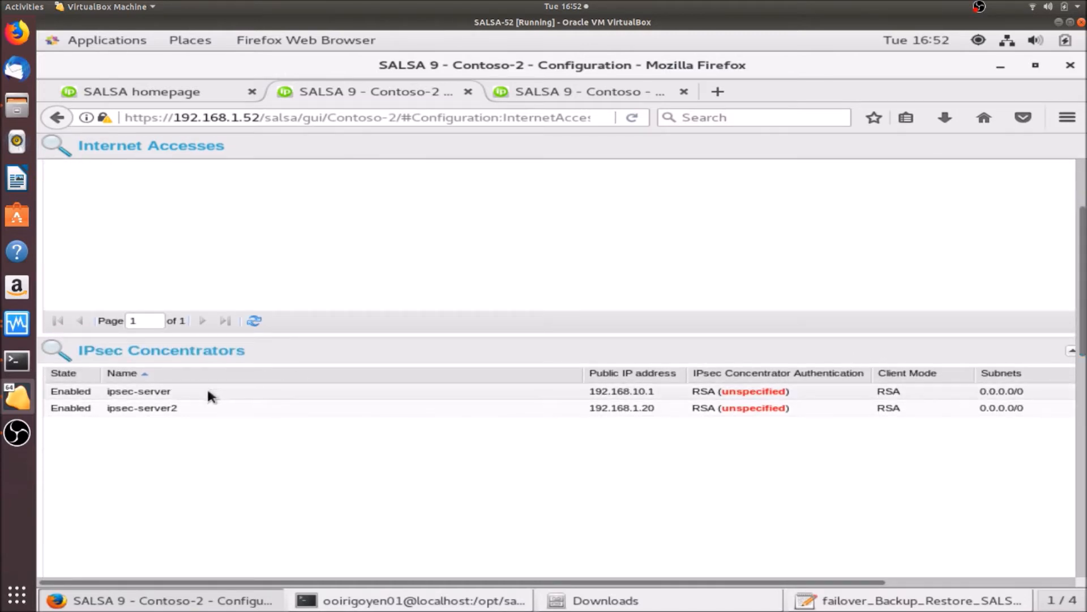
{"action": "mouse_move", "coordinate": [177, 419]}
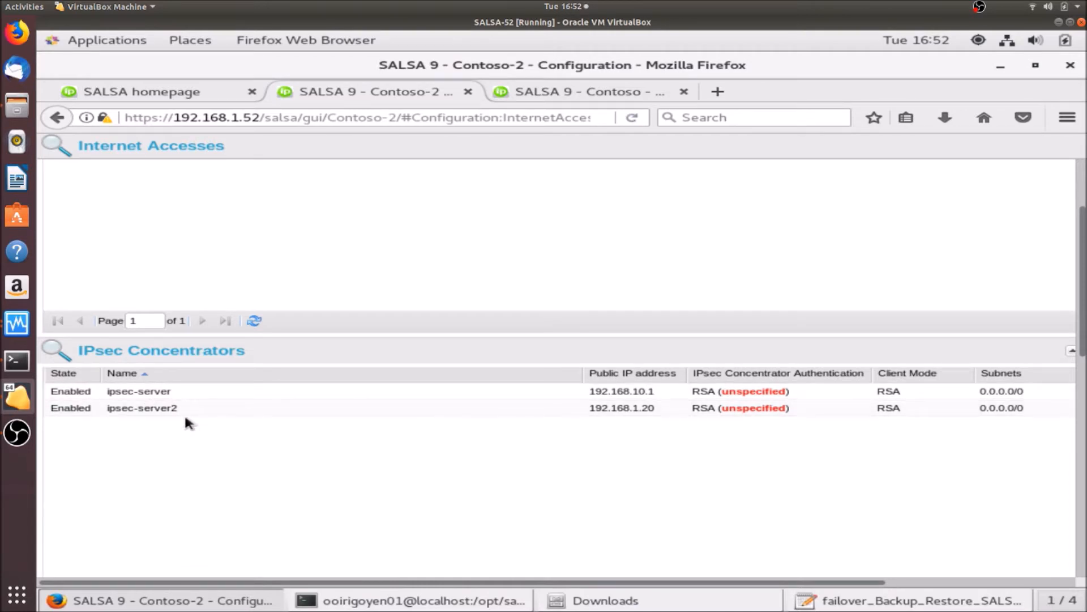
{"action": "left_click_drag", "start_coordinate": [1080, 310], "coordinate": [1082, 211]}
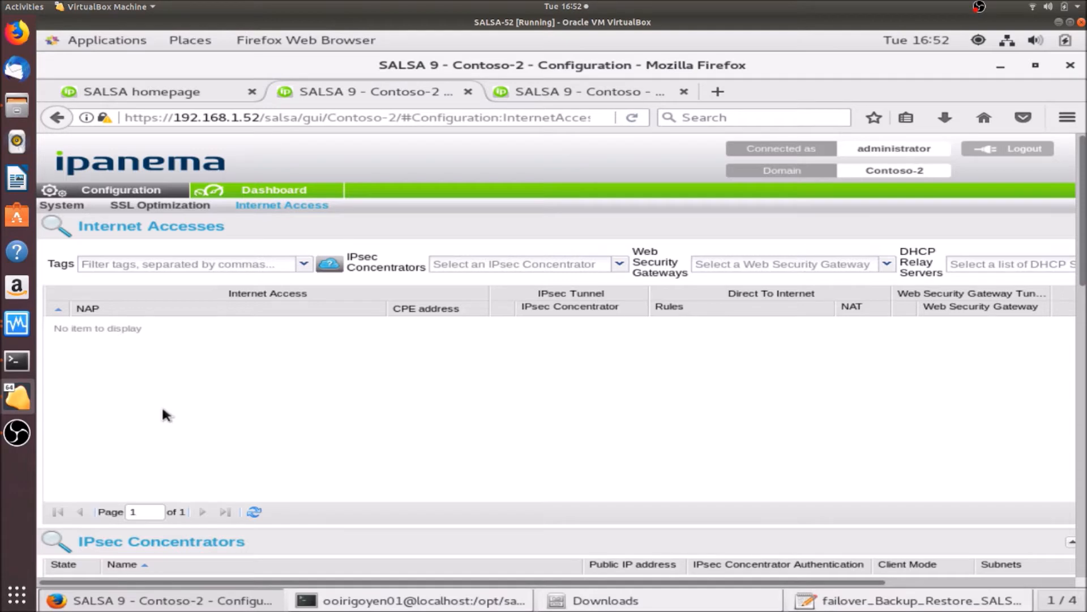
Bring up the CentOS_Salsa VM, unlock it with its password and show the SALSA homepage tab.
{"action": "left_click", "coordinate": [22, 396]}
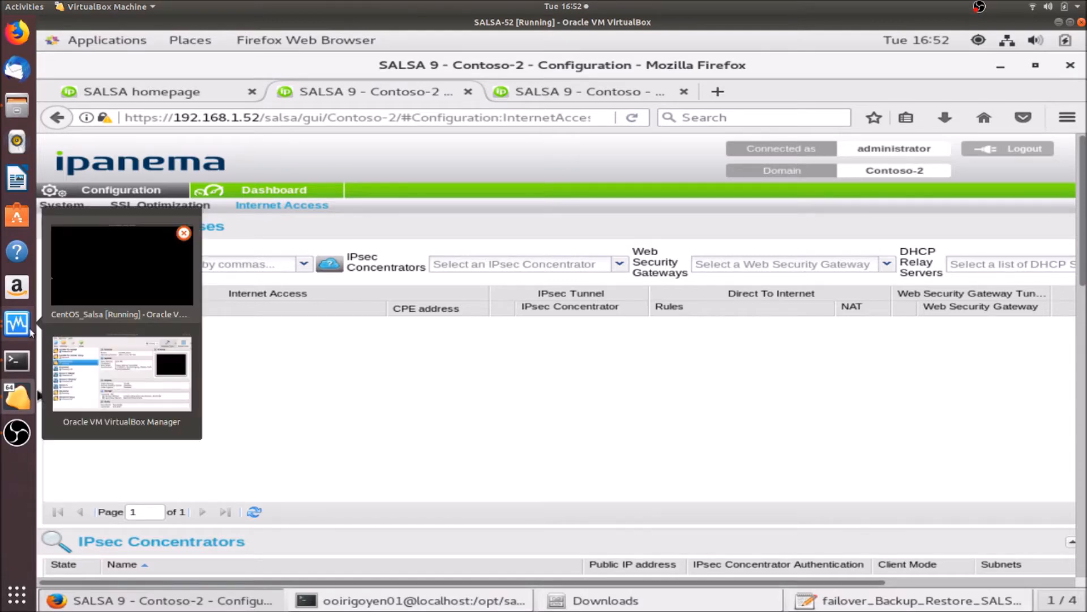
{"action": "left_click", "coordinate": [103, 295]}
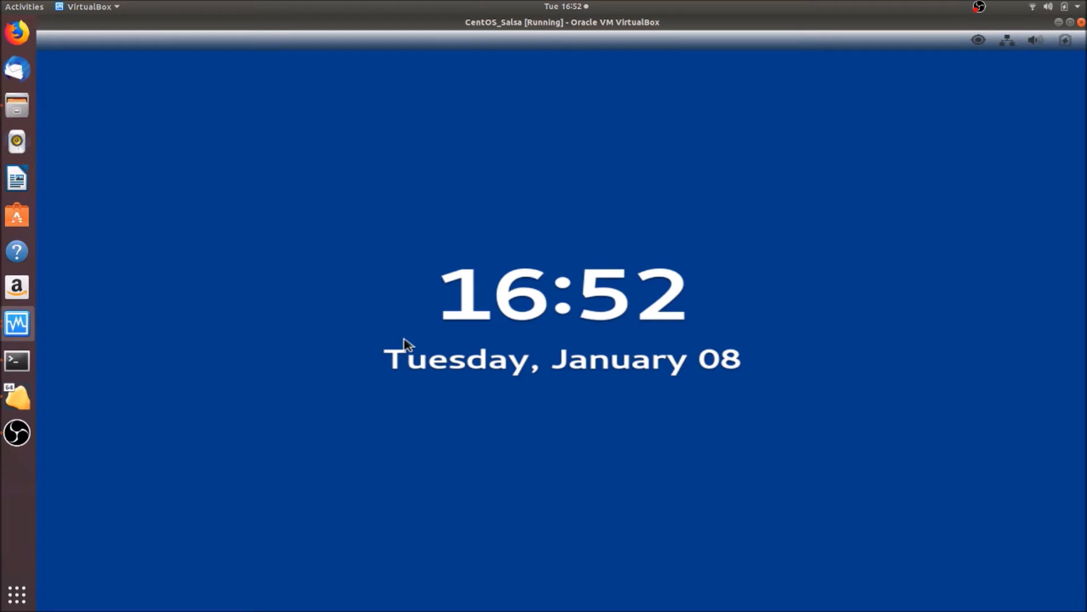
{"action": "key", "text": "Return"}
{"action": "type", "text": "••••••••"}
{"action": "key", "text": "Return"}
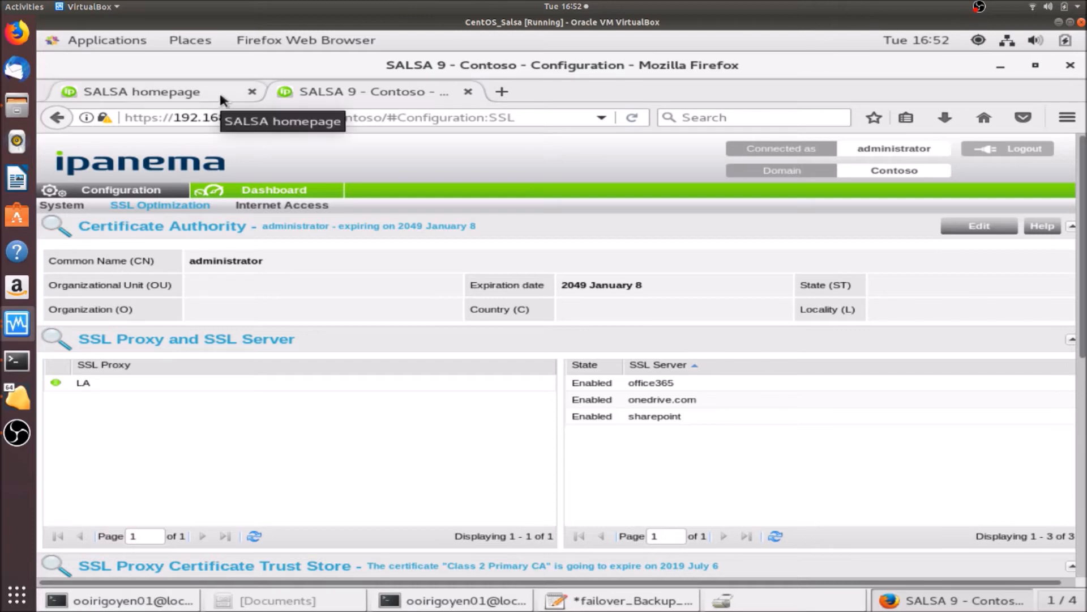
{"action": "left_click", "coordinate": [191, 90]}
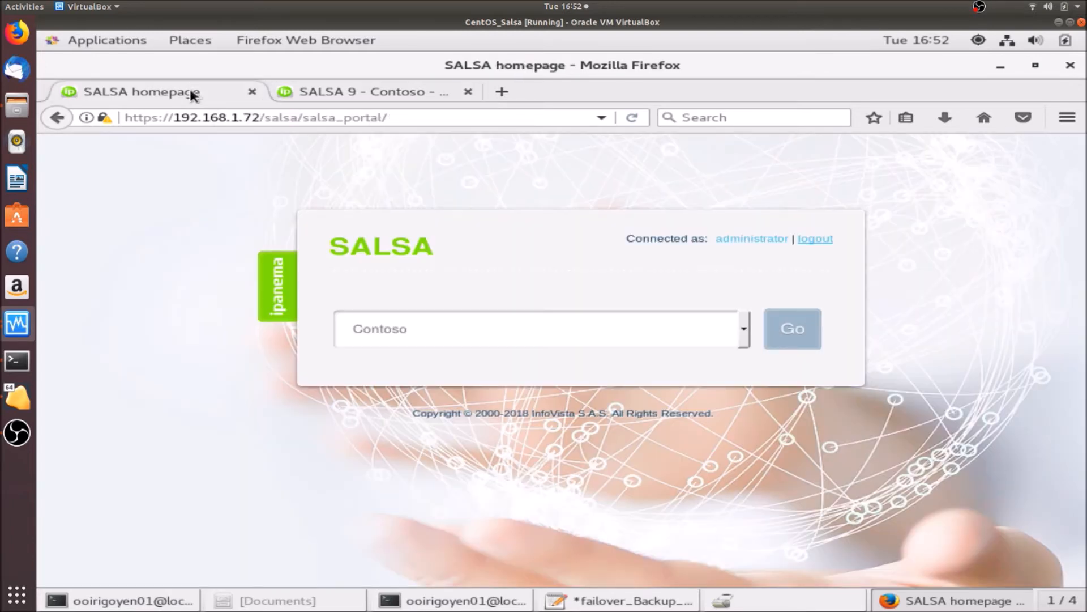
{"action": "left_click", "coordinate": [130, 38]}
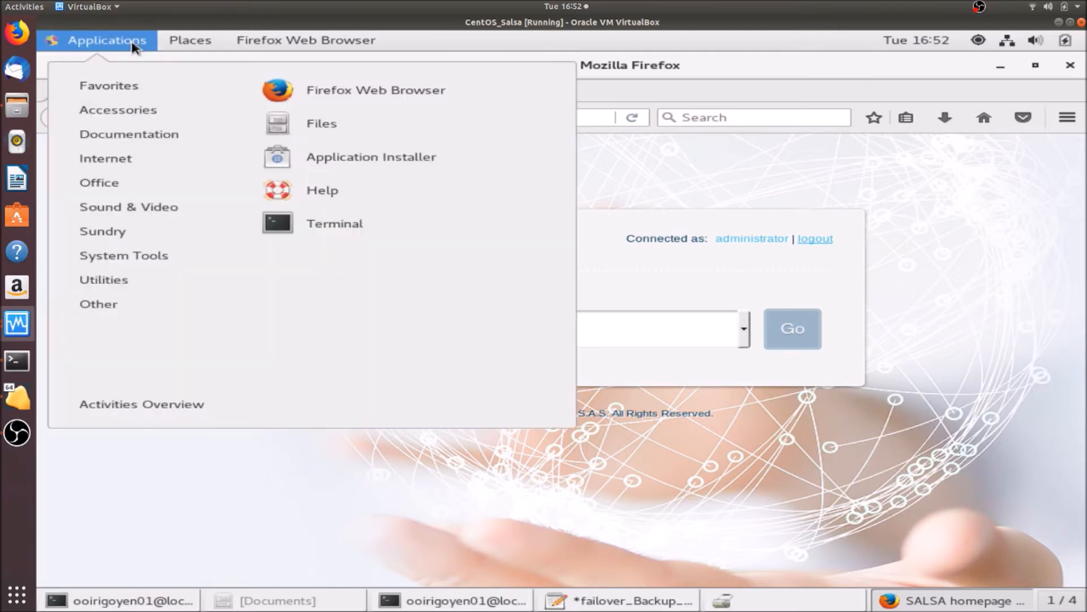
Launch Files and browse Documents/SALSA_Backup, peeking into the Domains and Dashboards folders.
{"action": "left_click", "coordinate": [277, 125]}
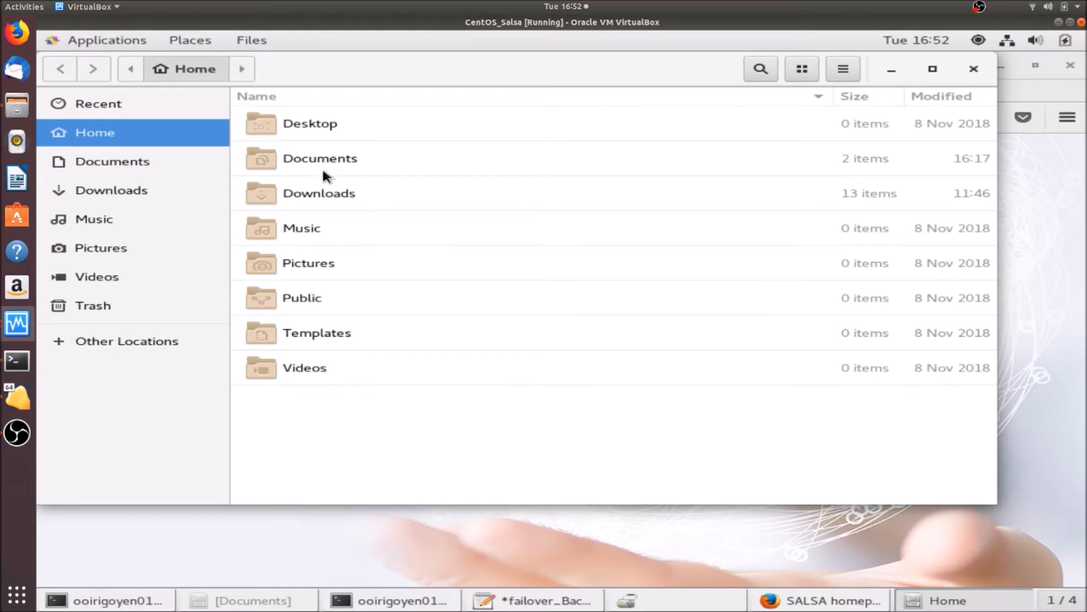
{"action": "left_click", "coordinate": [323, 170]}
{"action": "double_click", "coordinate": [333, 160]}
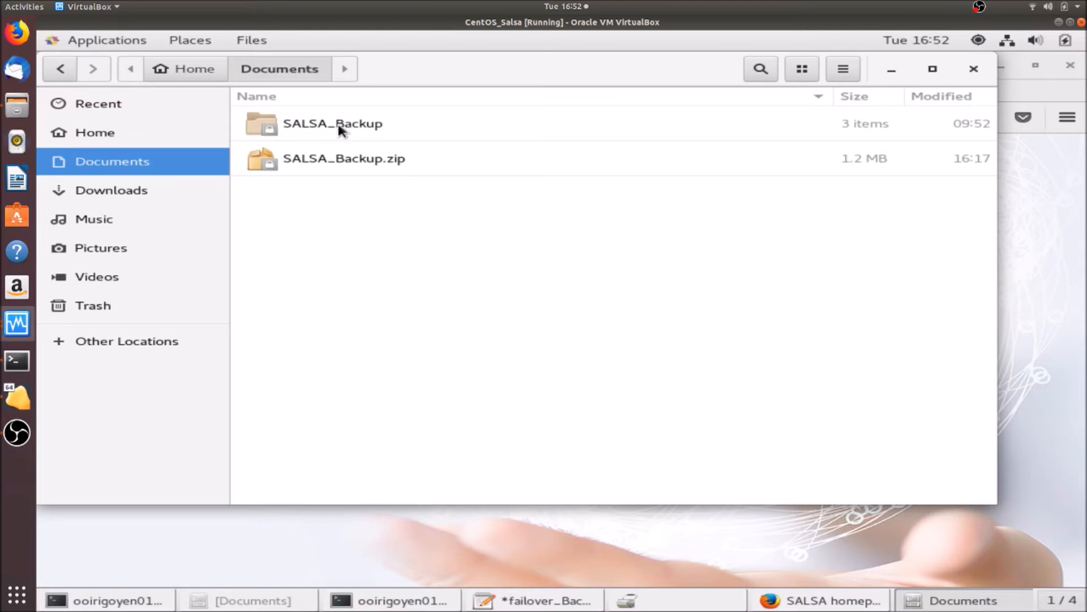
{"action": "double_click", "coordinate": [341, 128]}
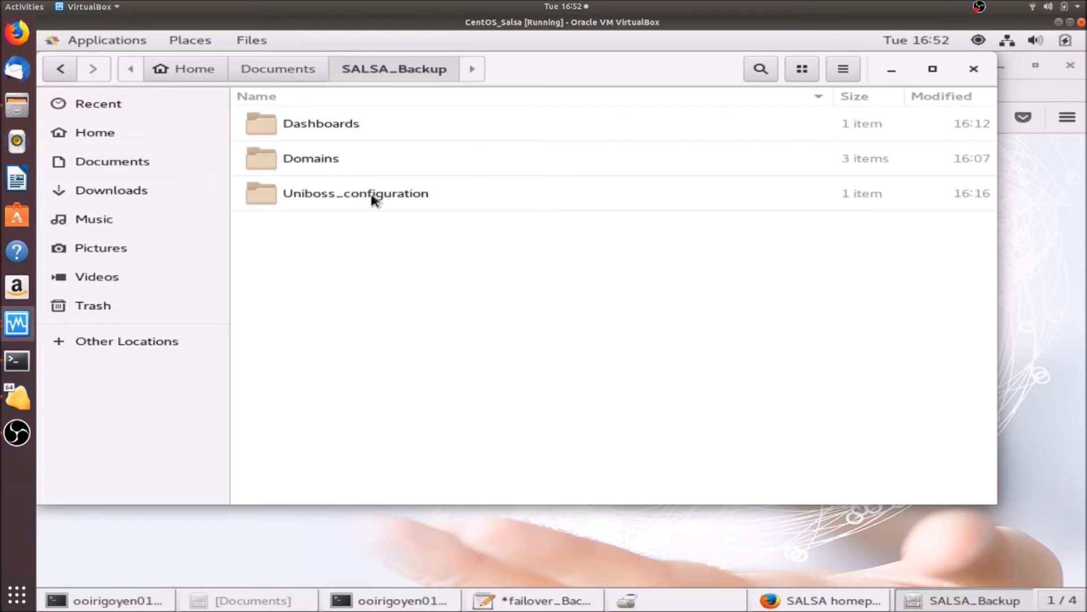
{"action": "double_click", "coordinate": [326, 162]}
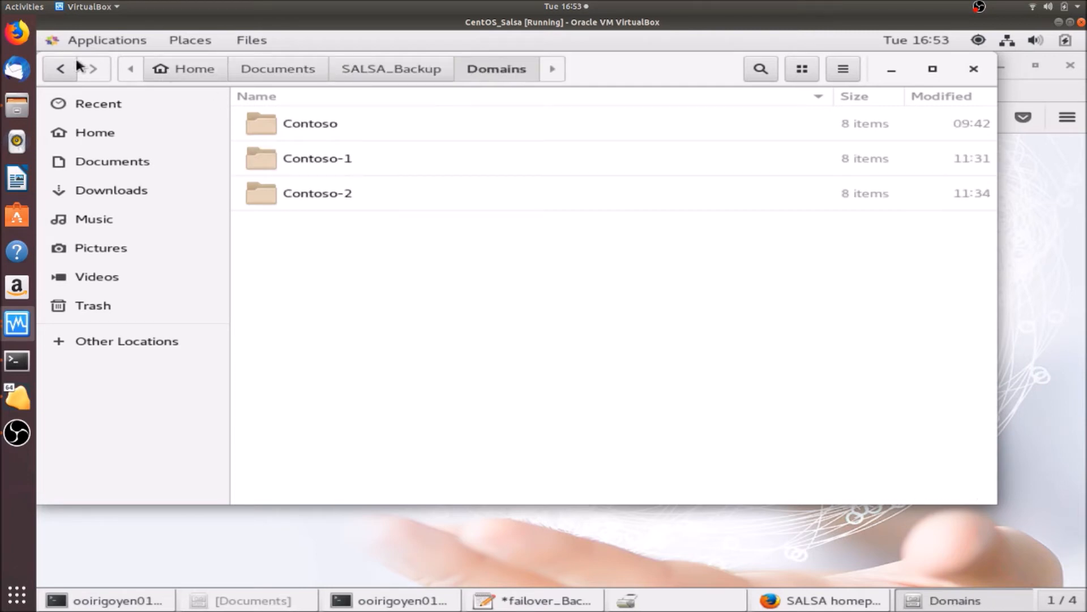
{"action": "left_click", "coordinate": [61, 69]}
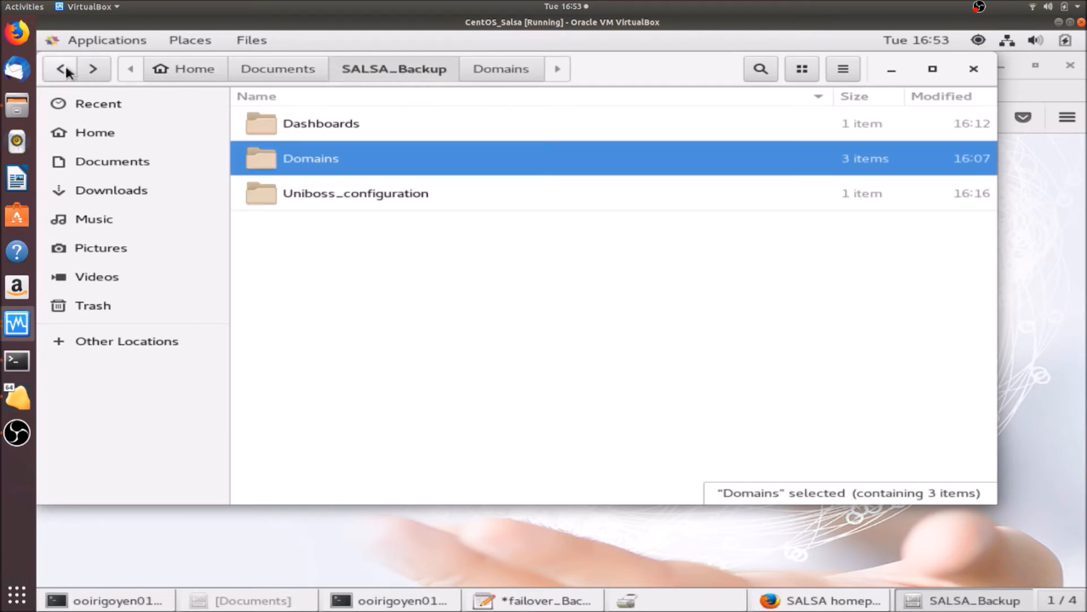
{"action": "double_click", "coordinate": [316, 121]}
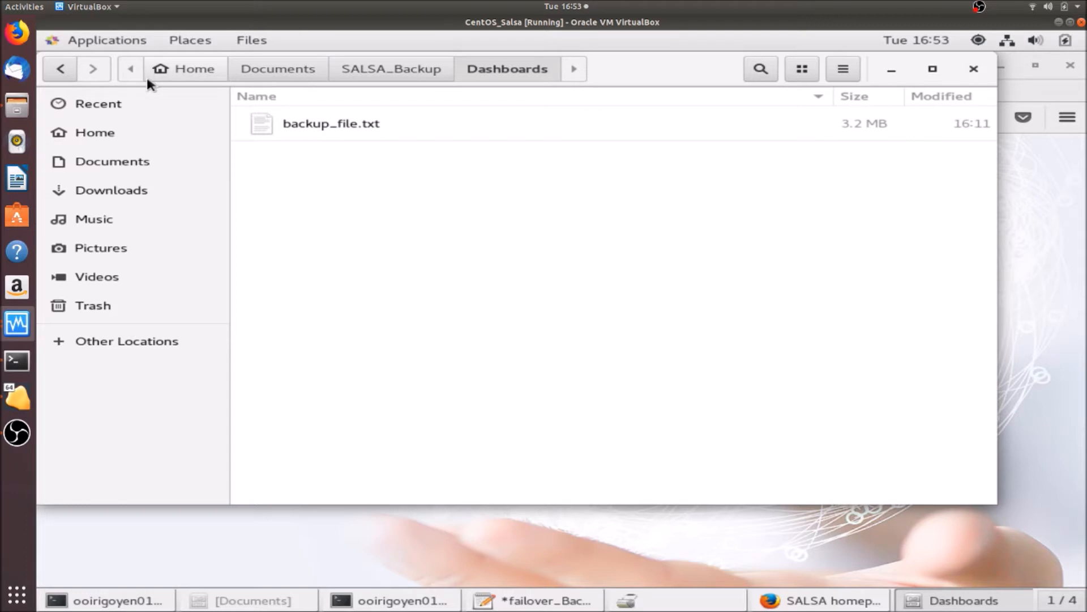
{"action": "left_click", "coordinate": [59, 69]}
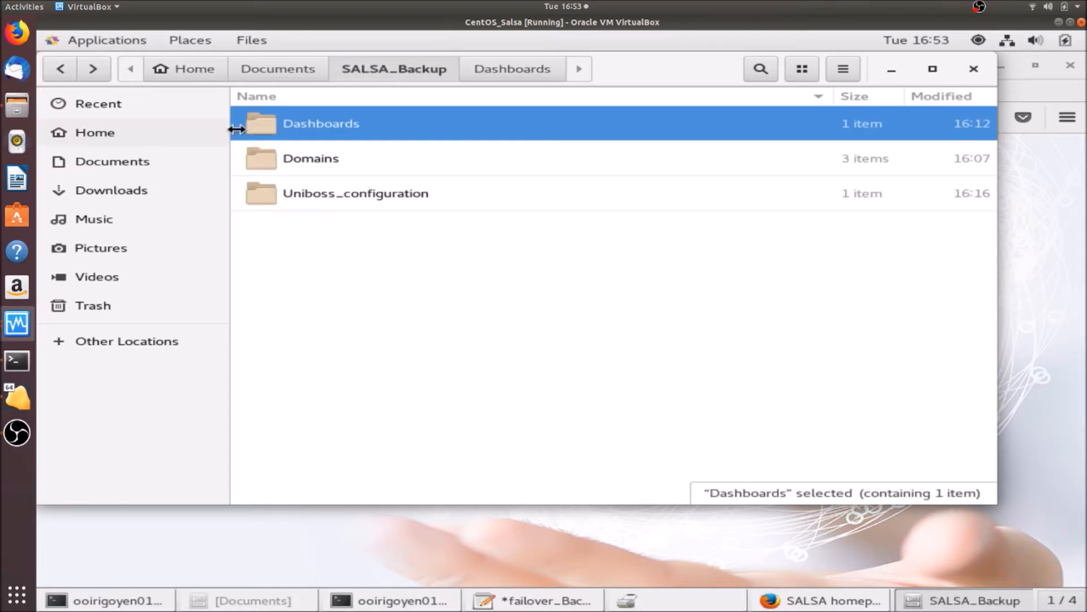
Inspect Contoso's config folder with __active__.ipmconf, then go back up to SALSA_Backup.
{"action": "left_click", "coordinate": [330, 170]}
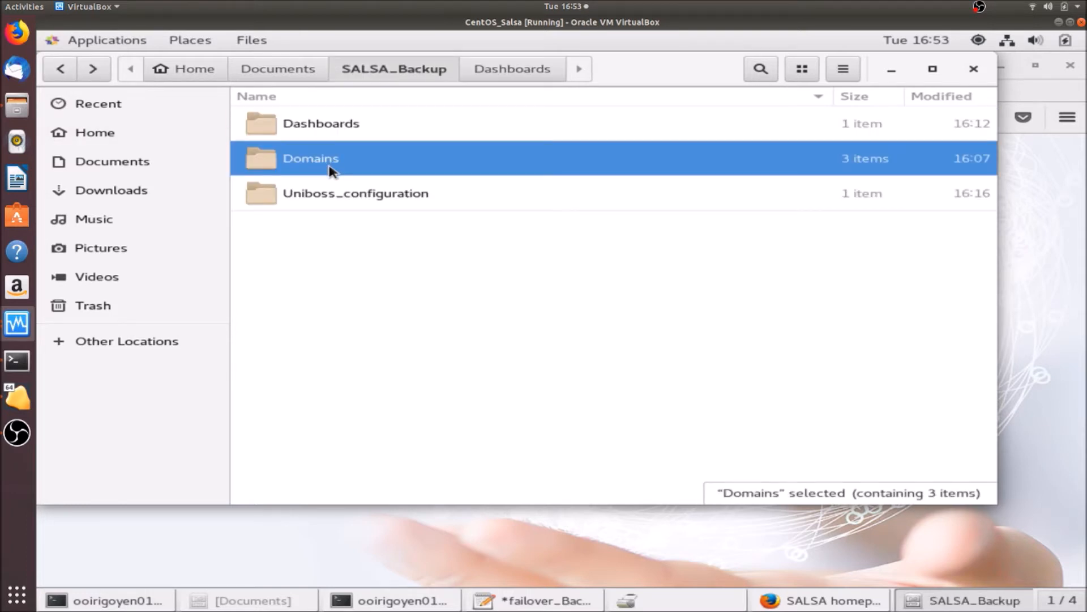
{"action": "double_click", "coordinate": [329, 166]}
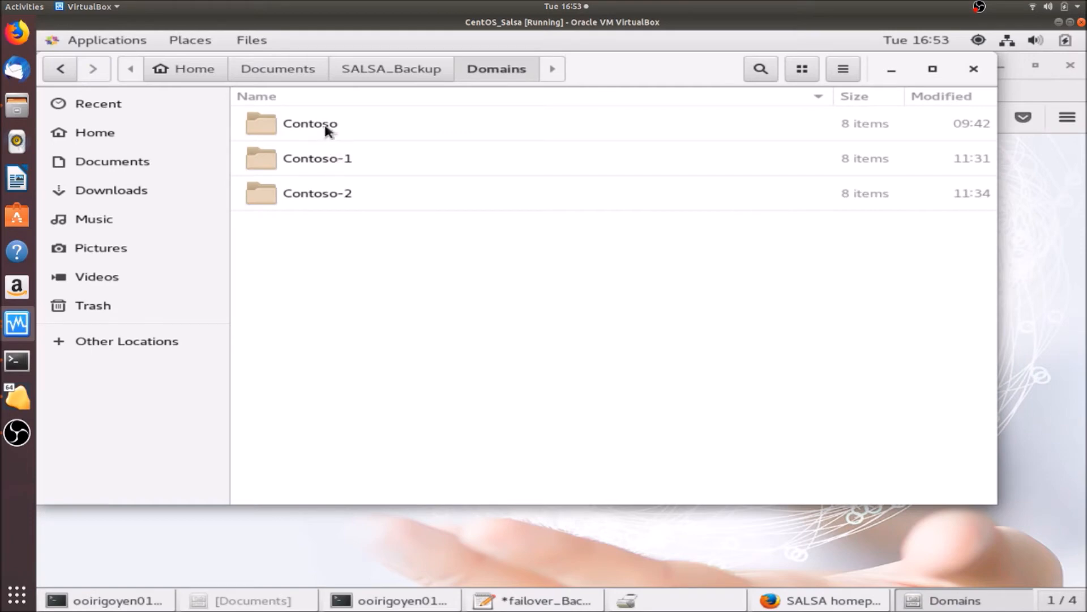
{"action": "double_click", "coordinate": [327, 132]}
{"action": "double_click", "coordinate": [309, 230]}
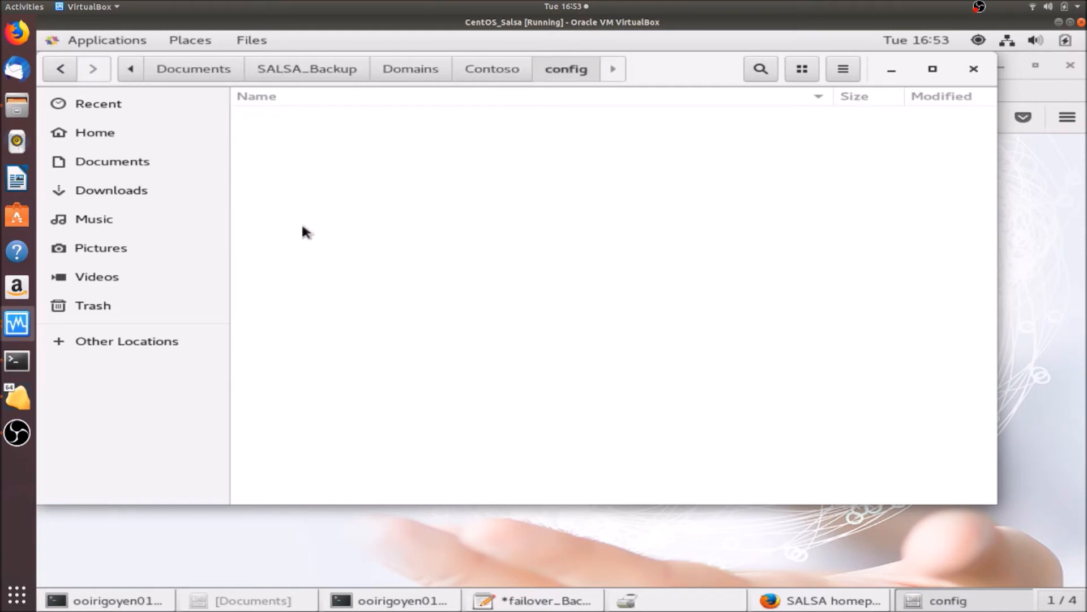
{"action": "left_click", "coordinate": [341, 232]}
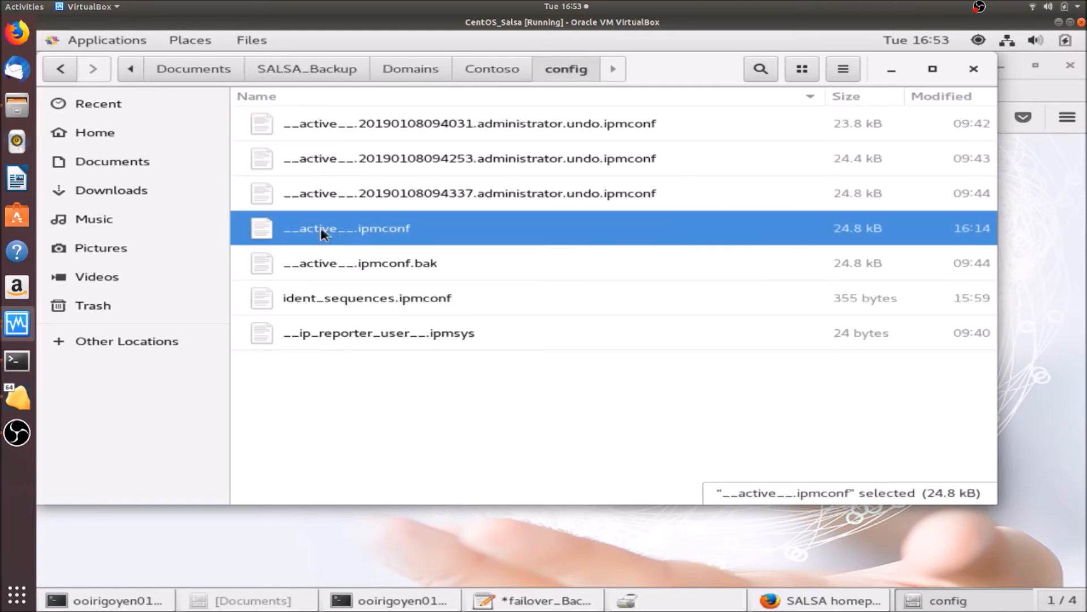
{"action": "left_click", "coordinate": [70, 71]}
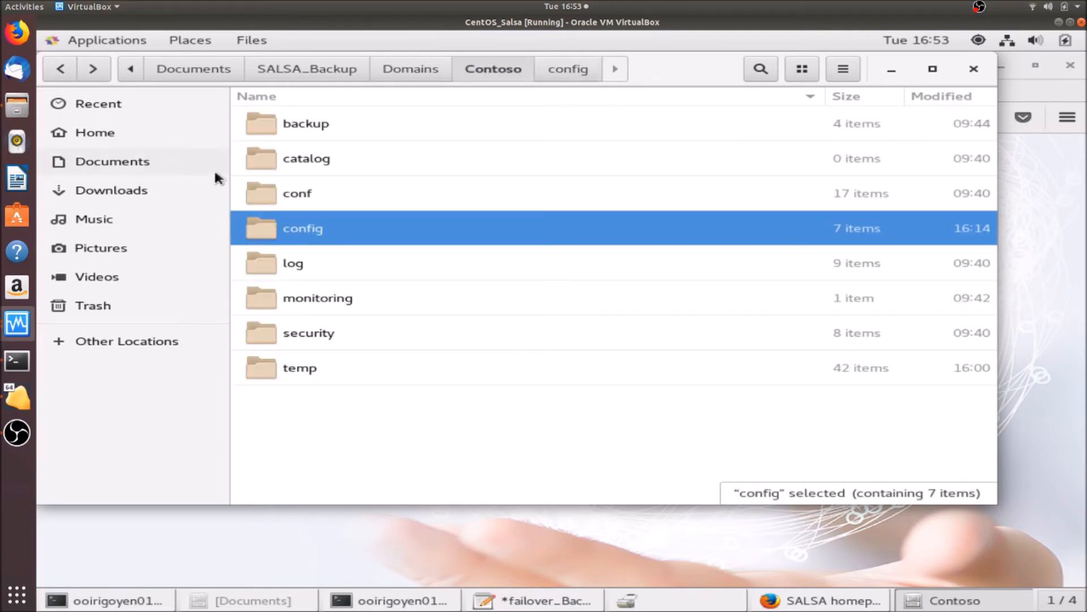
{"action": "left_click", "coordinate": [64, 69]}
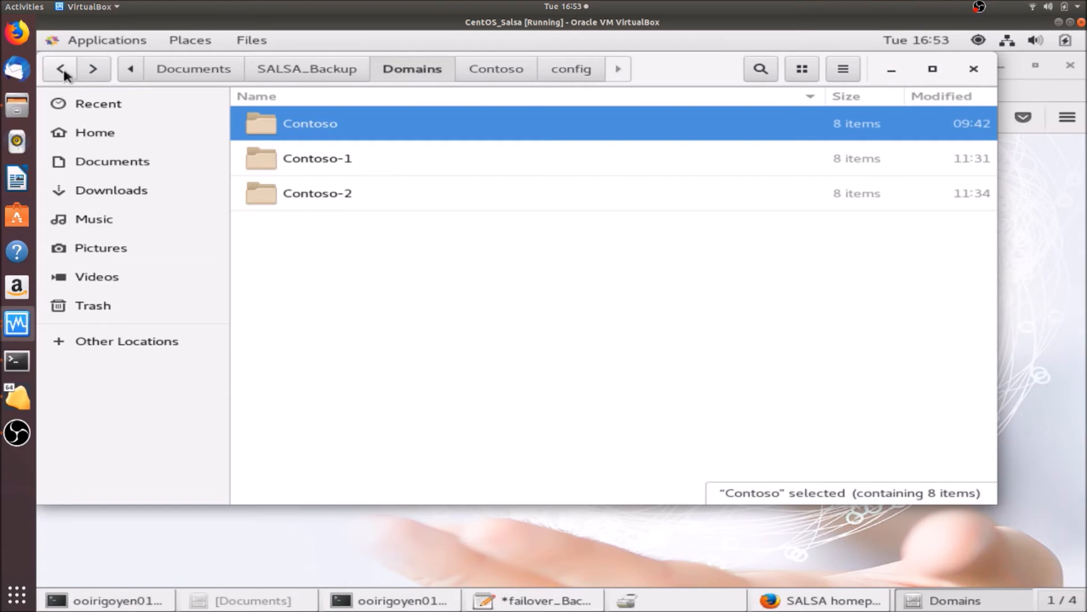
{"action": "left_click", "coordinate": [63, 68]}
Check the Uniboss_configuration and Dashboards backup folders, return to Documents, and switch to the SALSA-52 VM.
{"action": "double_click", "coordinate": [383, 193]}
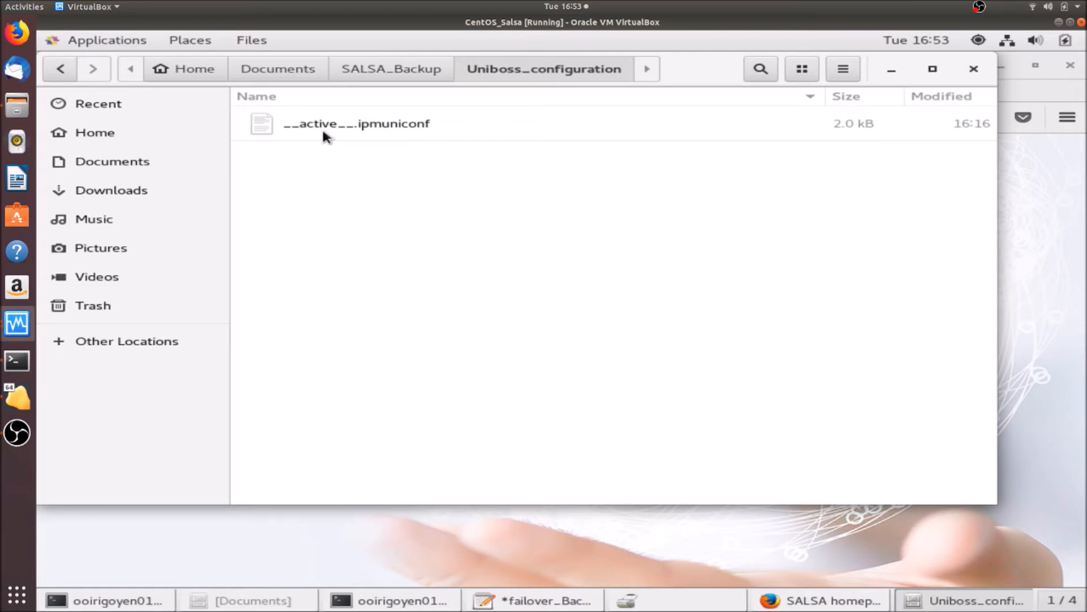
{"action": "left_click", "coordinate": [324, 132]}
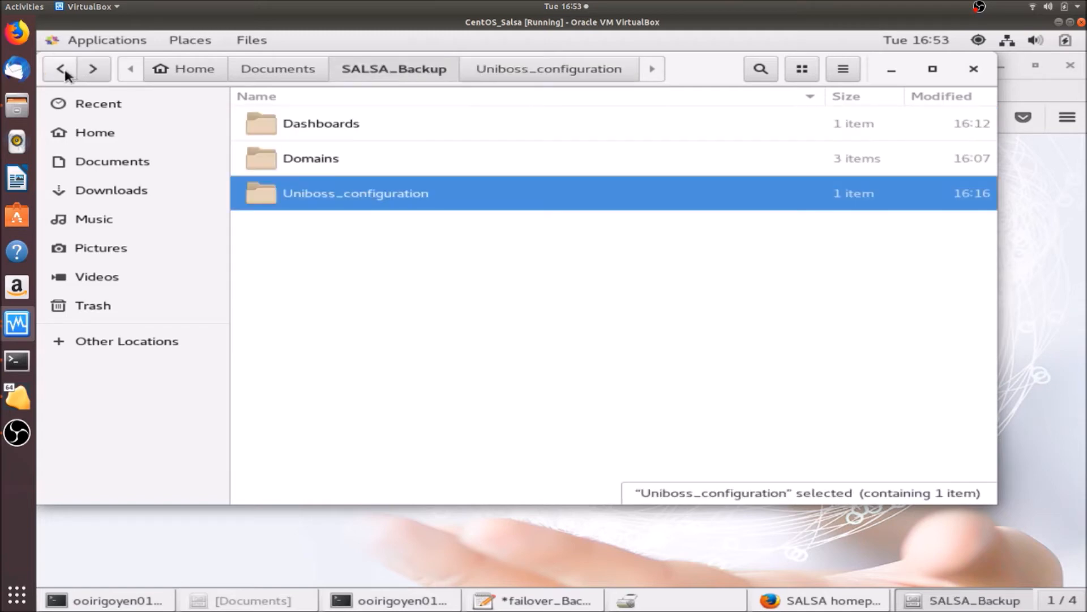
{"action": "double_click", "coordinate": [287, 123]}
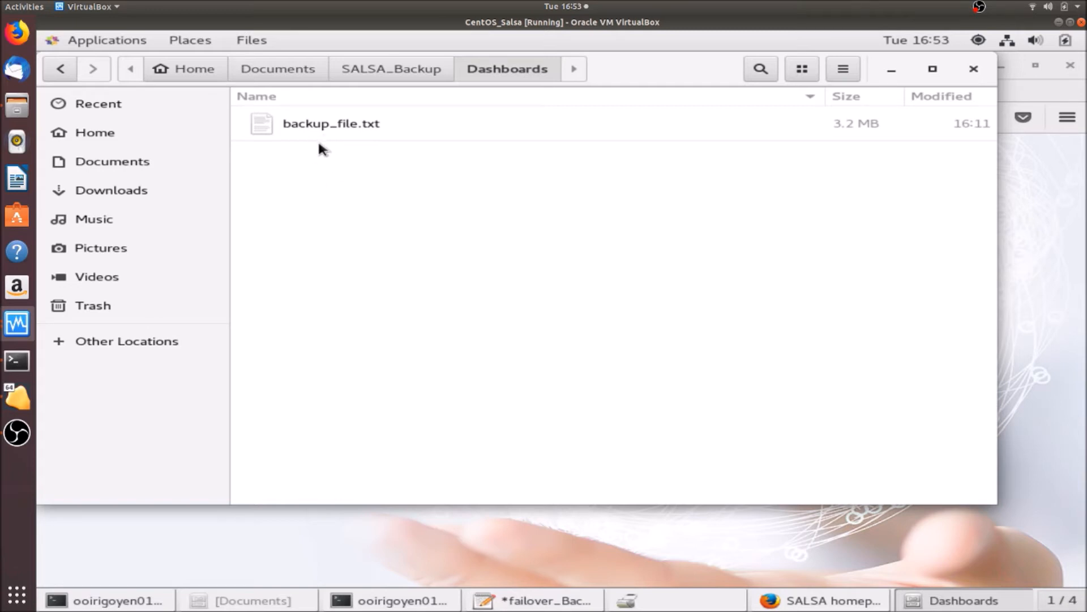
{"action": "left_click", "coordinate": [69, 73]}
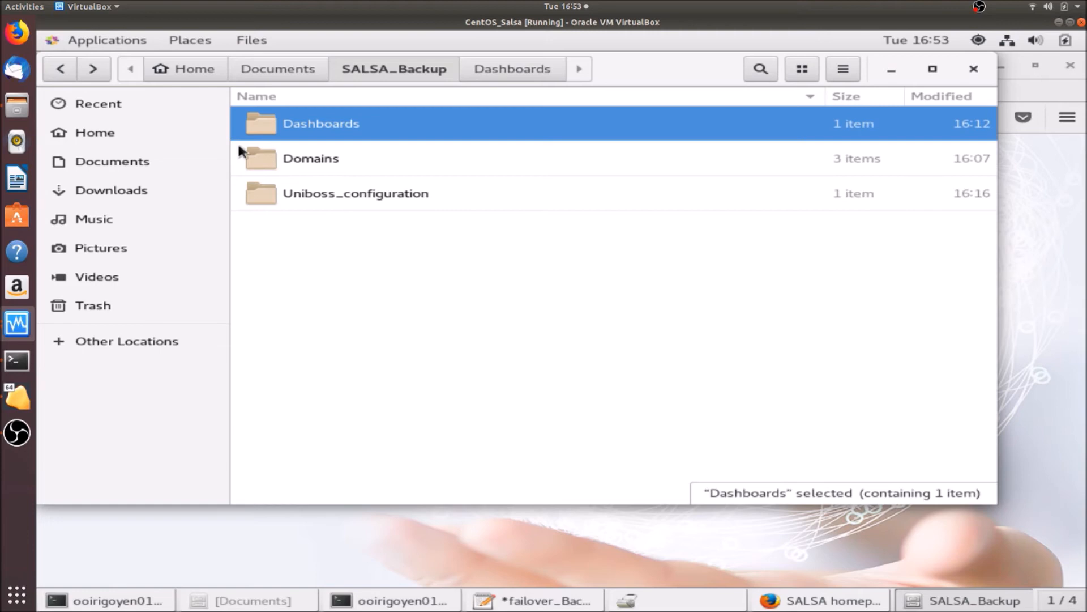
{"action": "left_click", "coordinate": [269, 72]}
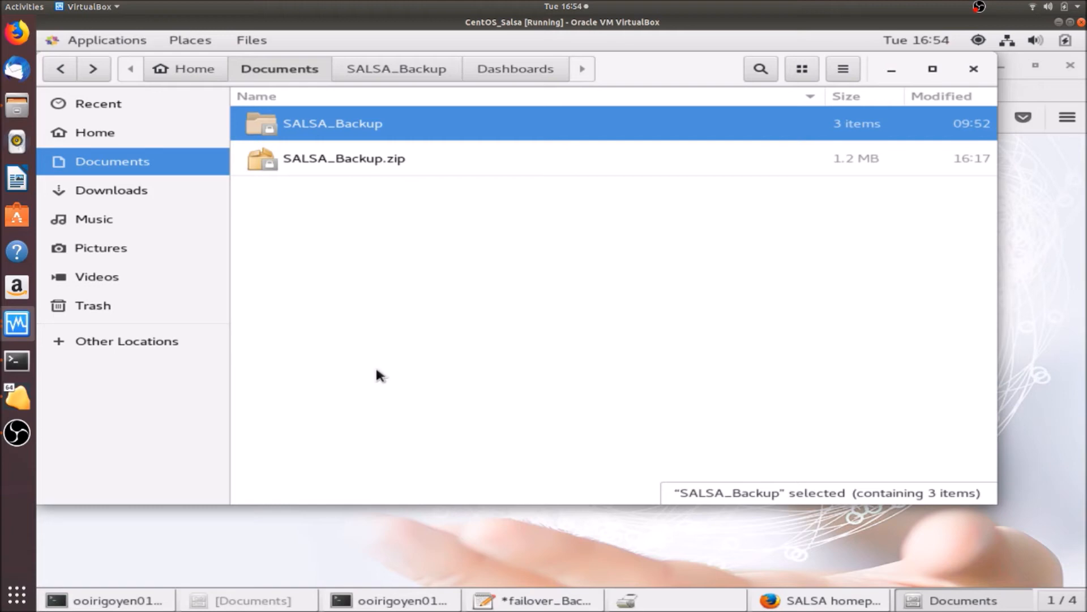
{"action": "left_click", "coordinate": [17, 323]}
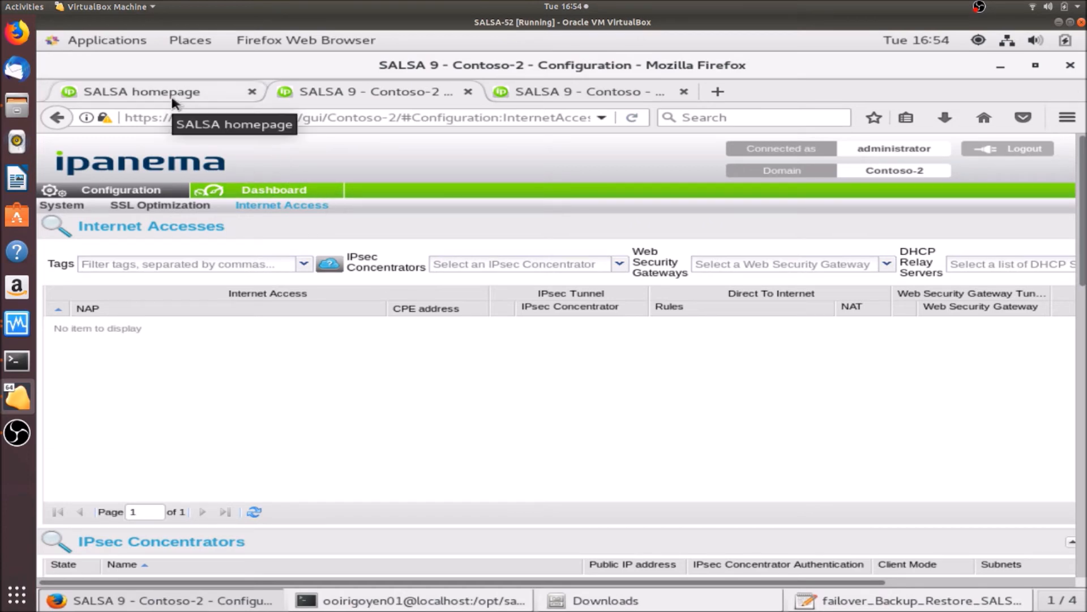
On SALSA-52, open Downloads/SALSA_Backup and inspect Uniboss_configuration's 2.0 kB __active__.ipmuniconf file.
{"action": "left_click", "coordinate": [573, 601]}
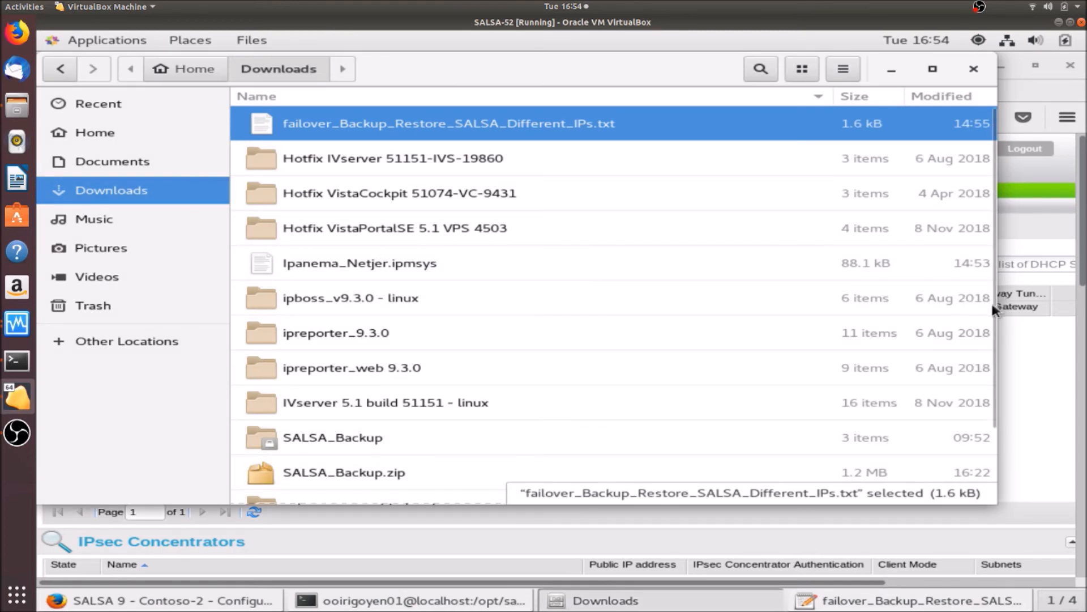
{"action": "left_click_drag", "start_coordinate": [995, 309], "coordinate": [994, 358]}
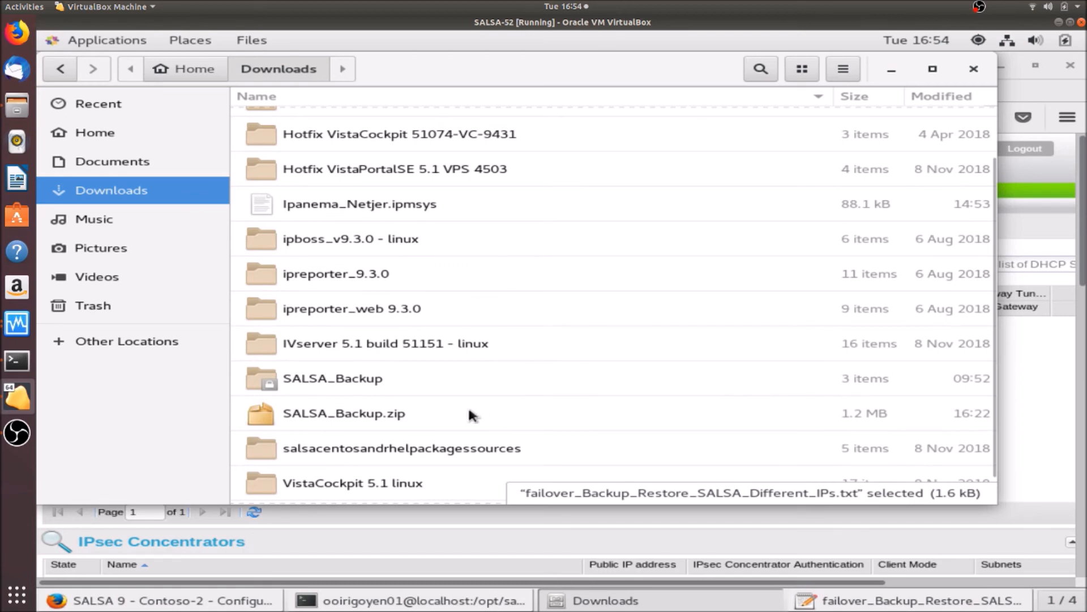
{"action": "double_click", "coordinate": [362, 382]}
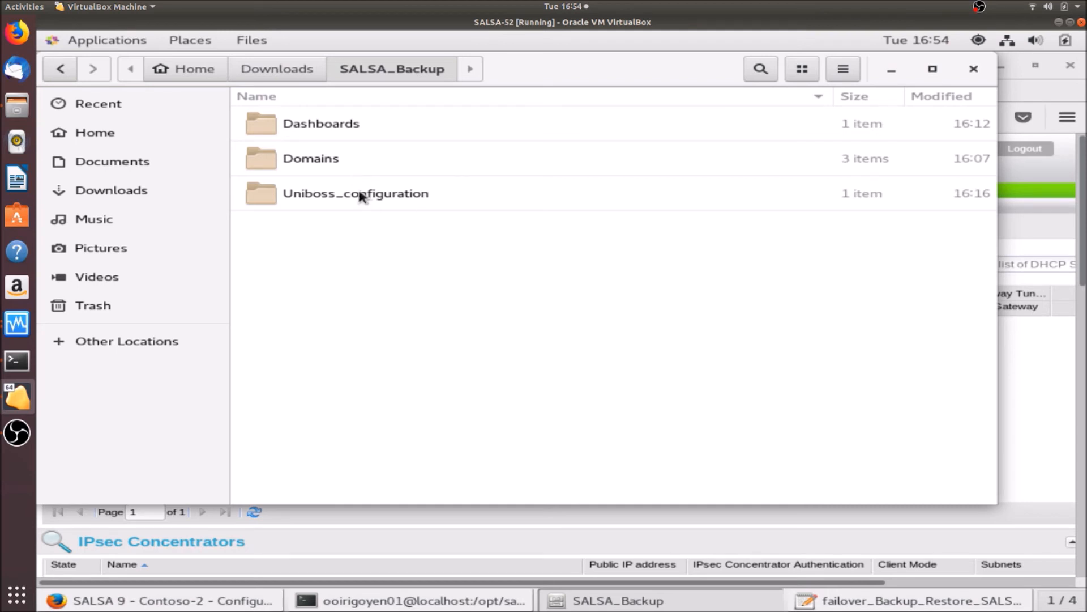
{"action": "left_click", "coordinate": [329, 201]}
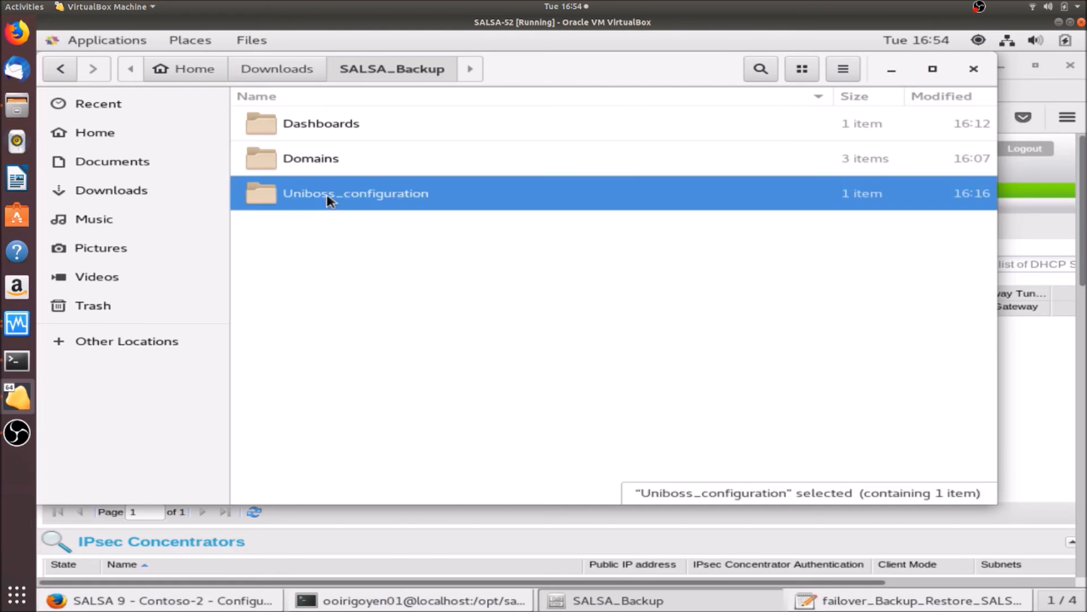
{"action": "double_click", "coordinate": [368, 200]}
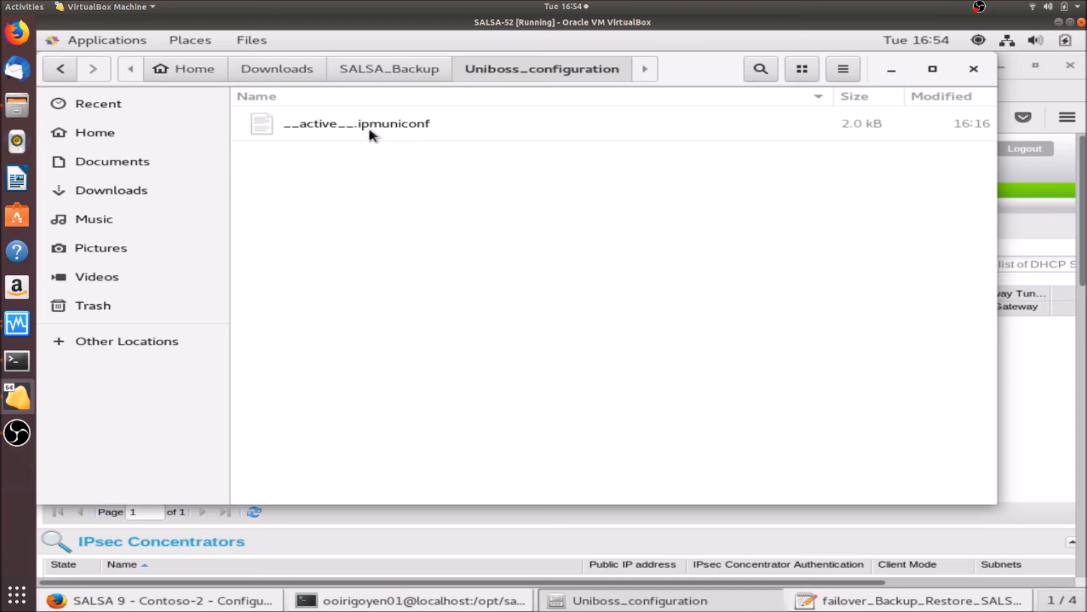
{"action": "left_click", "coordinate": [59, 70]}
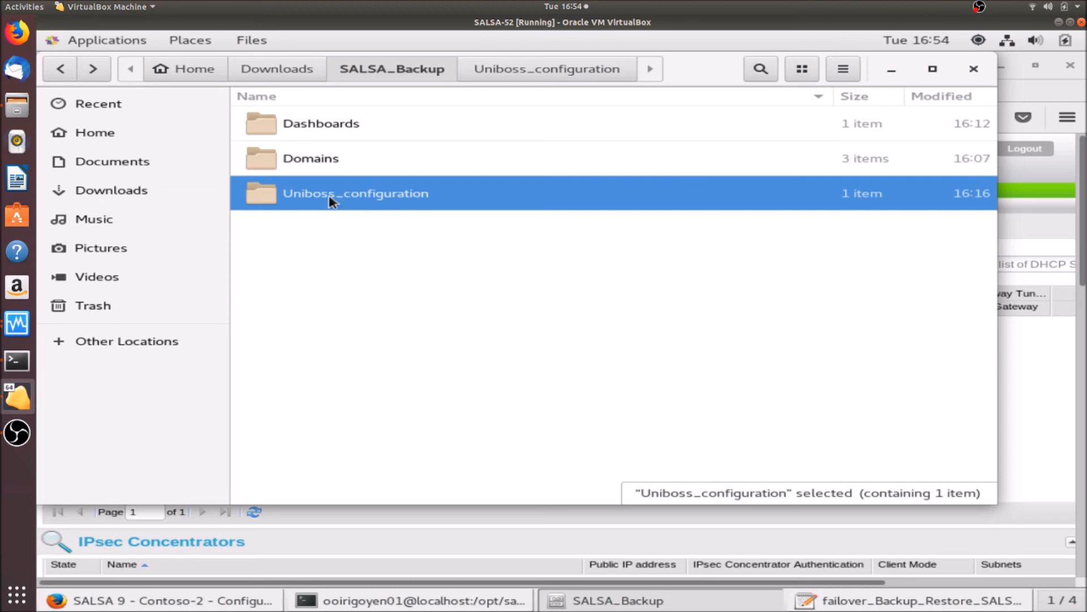
Check the Domains and Dashboards backup folders on SALSA-52, then bring Firefox's Contoso-2 page forward.
{"action": "double_click", "coordinate": [315, 163]}
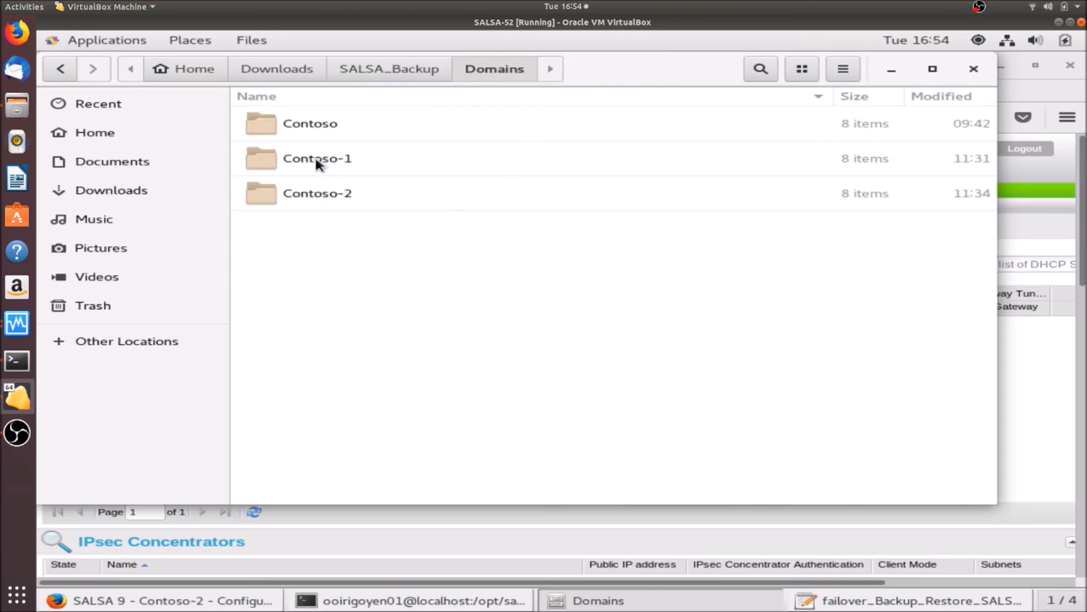
{"action": "left_click", "coordinate": [60, 68]}
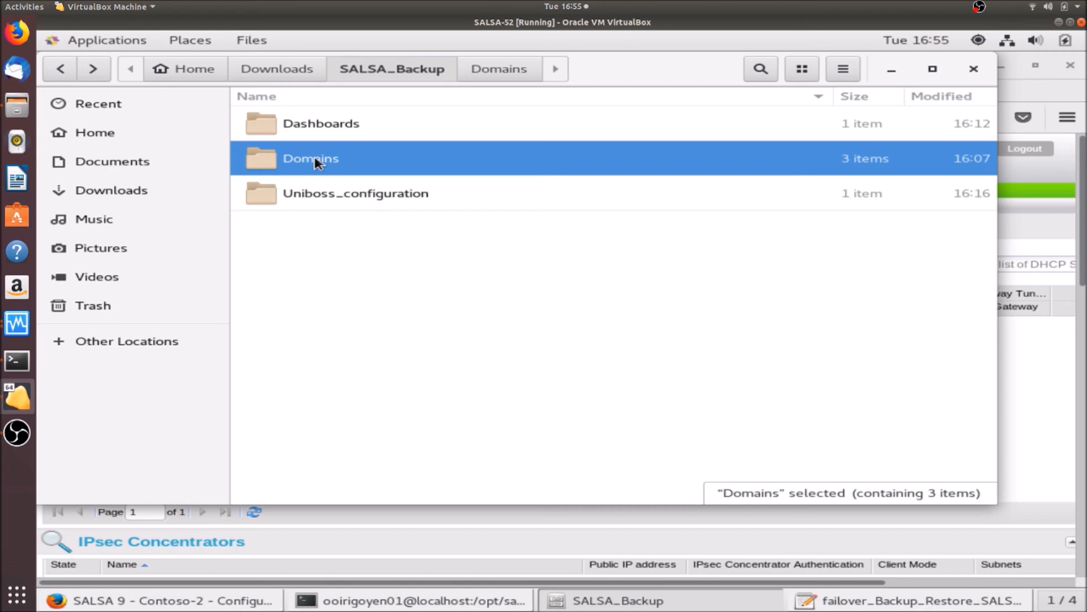
{"action": "double_click", "coordinate": [266, 163]}
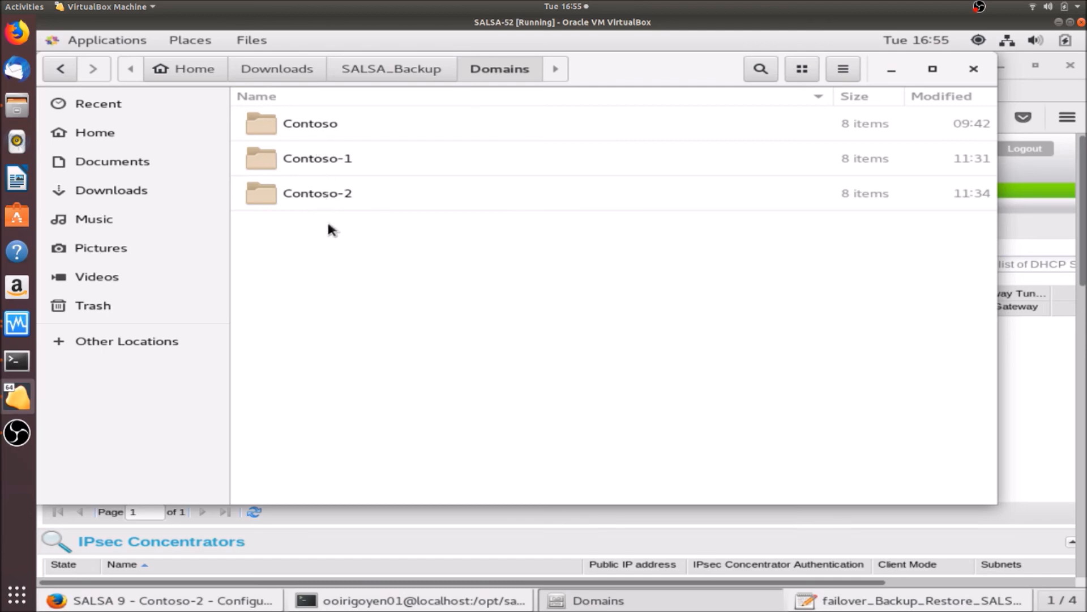
{"action": "left_click", "coordinate": [62, 70]}
{"action": "left_click", "coordinate": [332, 128]}
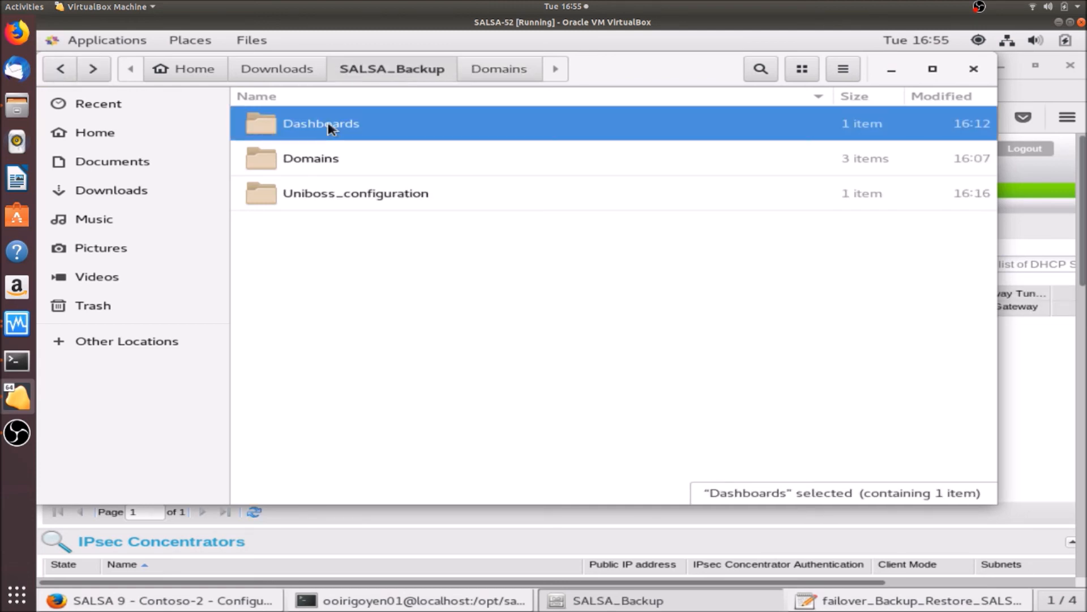
{"action": "double_click", "coordinate": [331, 127]}
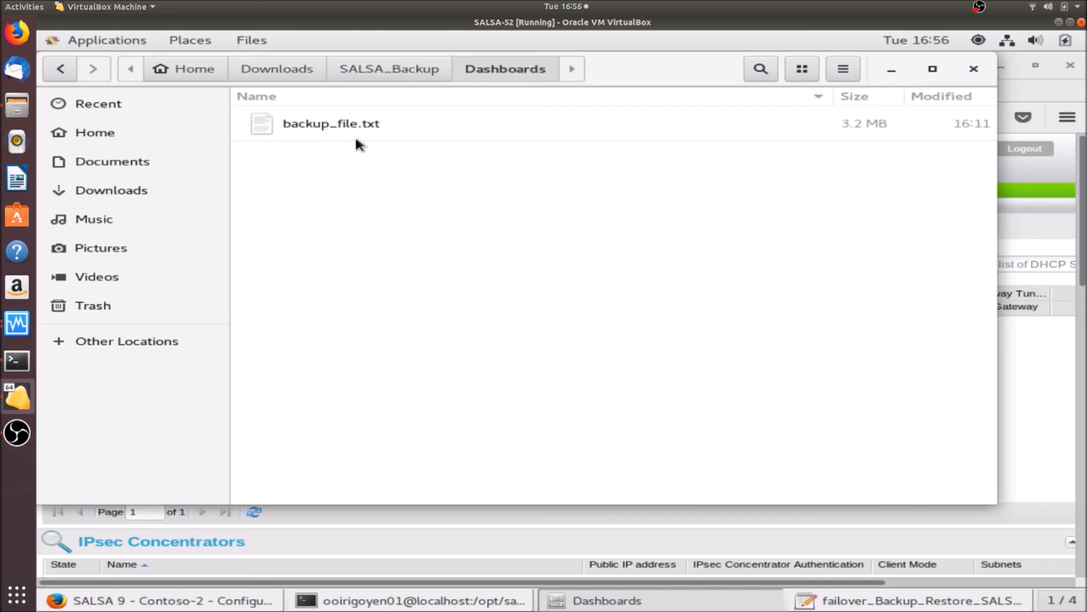
{"action": "left_click", "coordinate": [70, 72]}
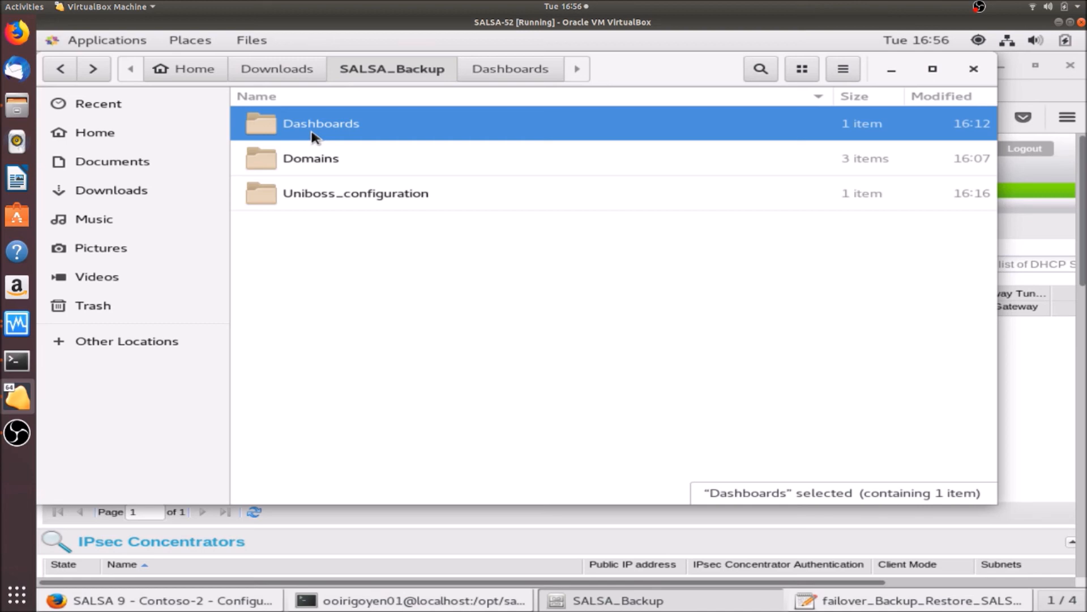
{"action": "left_click", "coordinate": [1068, 379]}
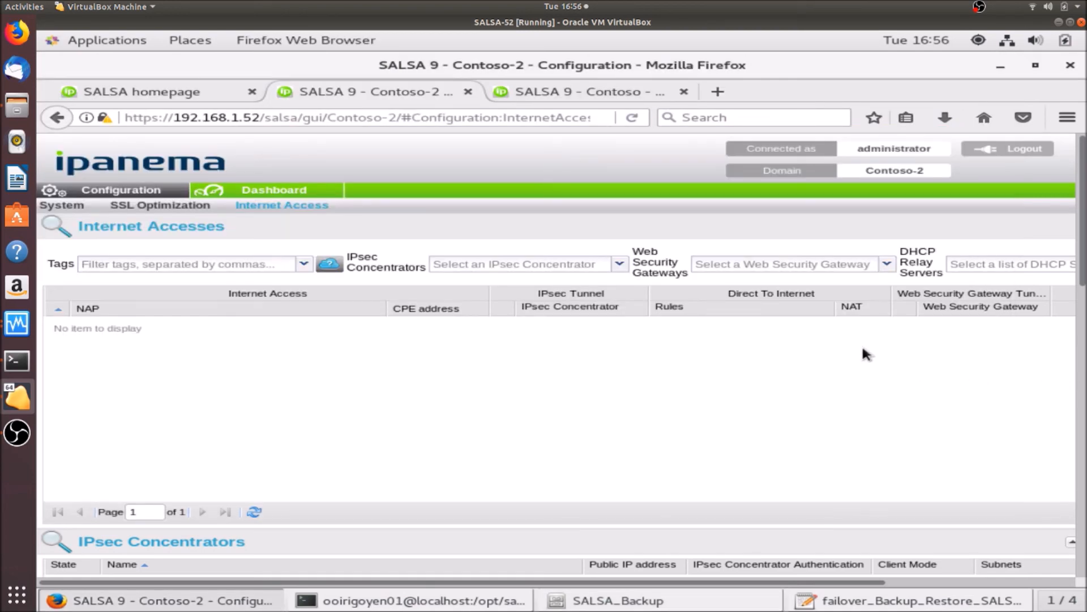
Choose Contoso on the SALSA homepage, then return to the Contoso-2 page showing ipsec-server and ipsec-server2.
{"action": "left_click", "coordinate": [211, 98]}
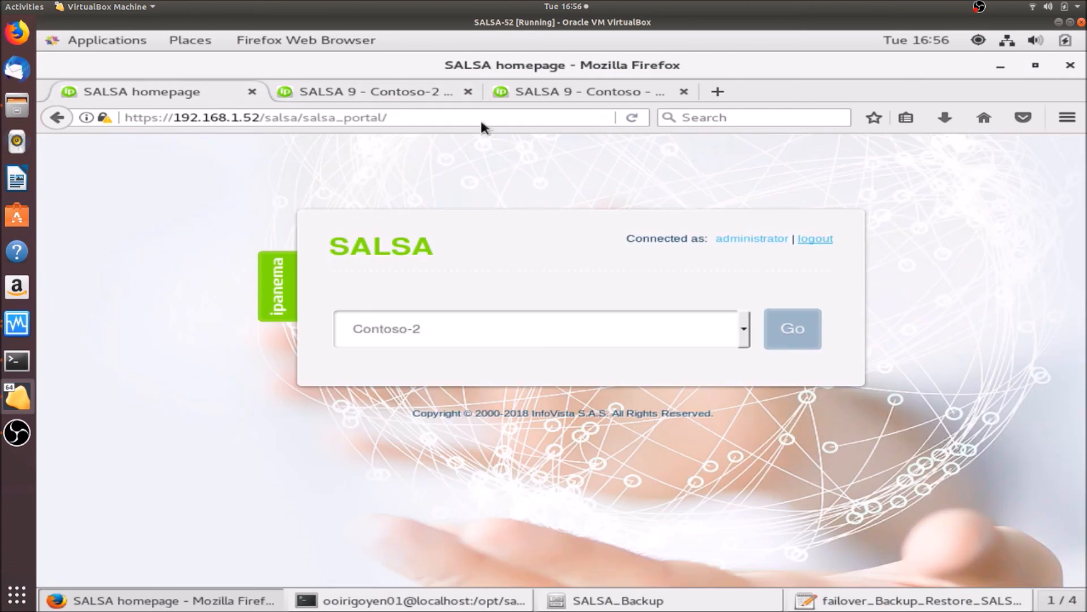
{"action": "left_click", "coordinate": [746, 333]}
{"action": "left_click", "coordinate": [704, 383]}
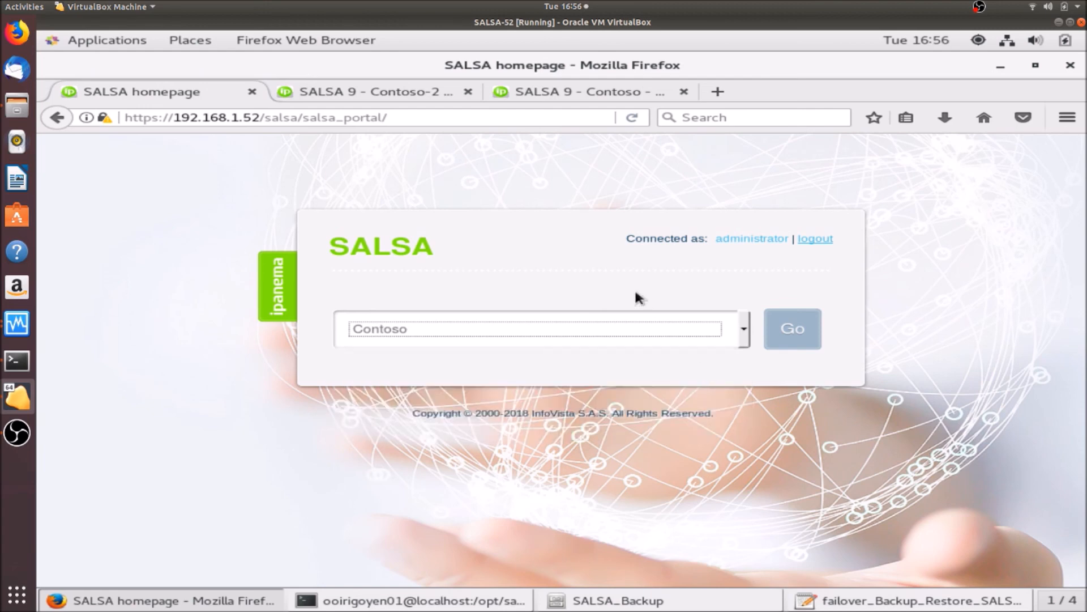
{"action": "left_click", "coordinate": [361, 95]}
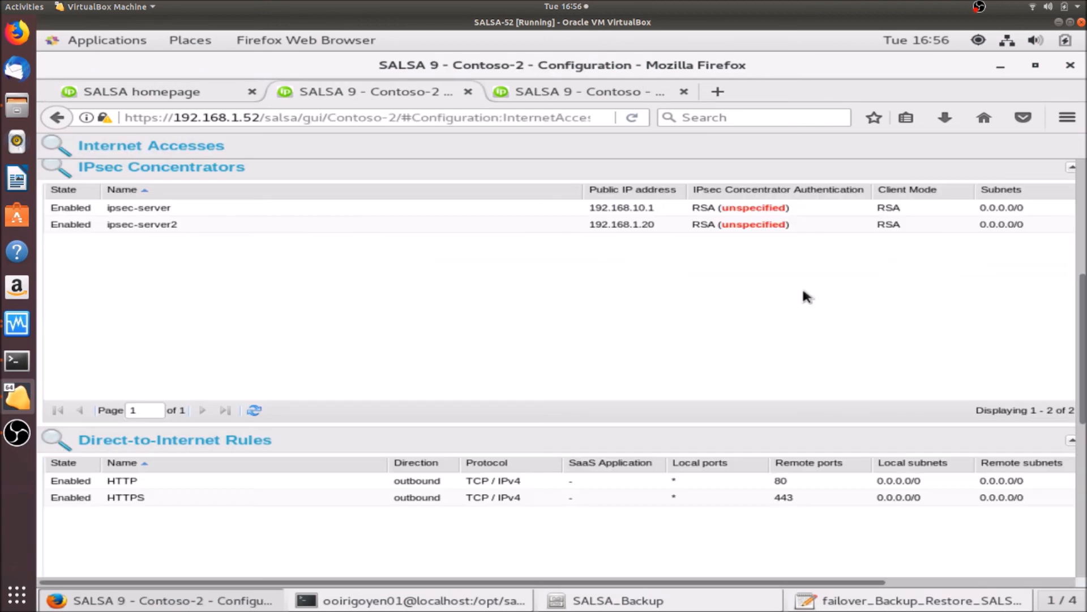